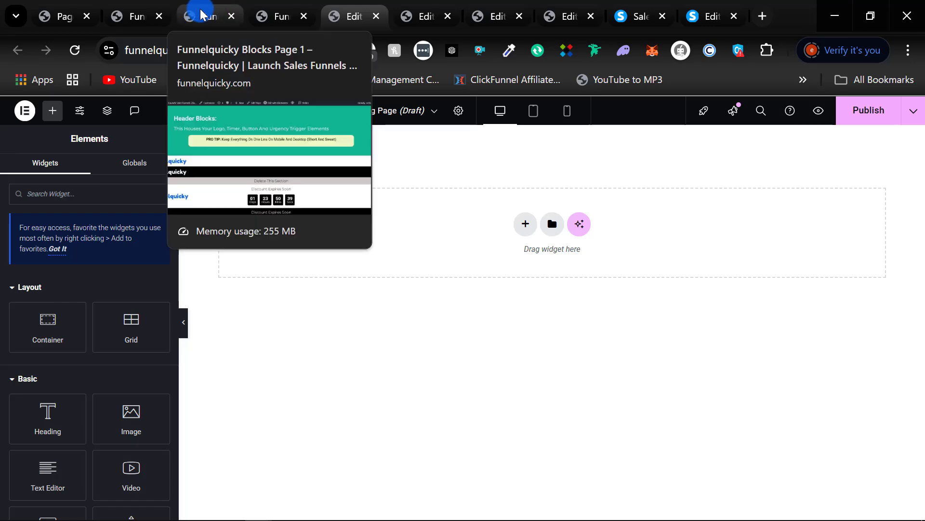
Open Funnelquicky Blocks Page 1 and examine its Header Blocks and Hero Blocks layouts.
{"action": "left_click", "coordinate": [202, 15]}
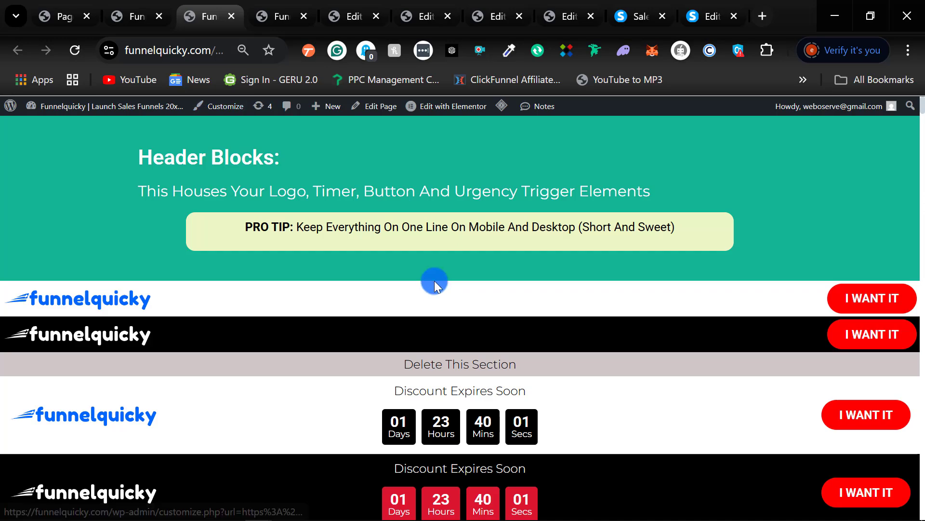
{"action": "scroll", "coordinate": [350, 195], "scroll_direction": "down", "scroll_amount": 3}
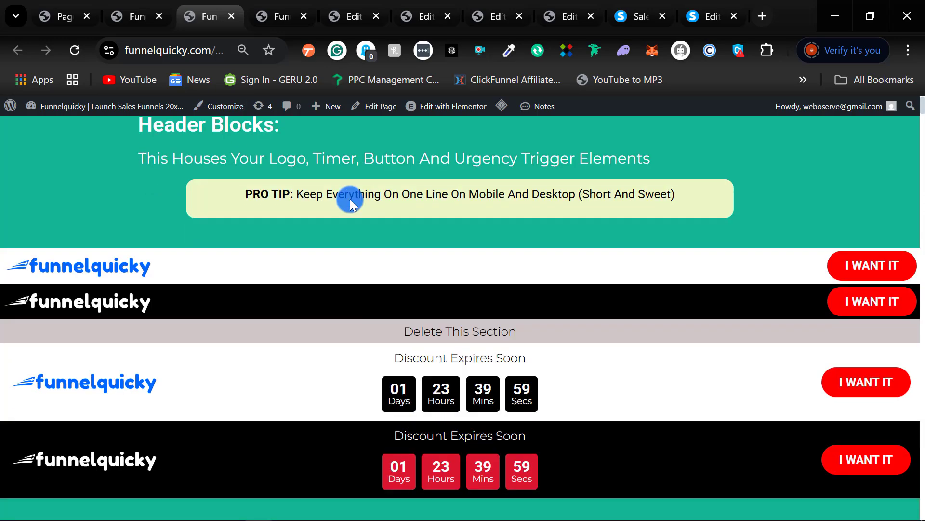
{"action": "scroll", "coordinate": [306, 206], "scroll_direction": "up", "scroll_amount": 3}
{"action": "scroll", "coordinate": [309, 201], "scroll_direction": "down", "scroll_amount": 15}
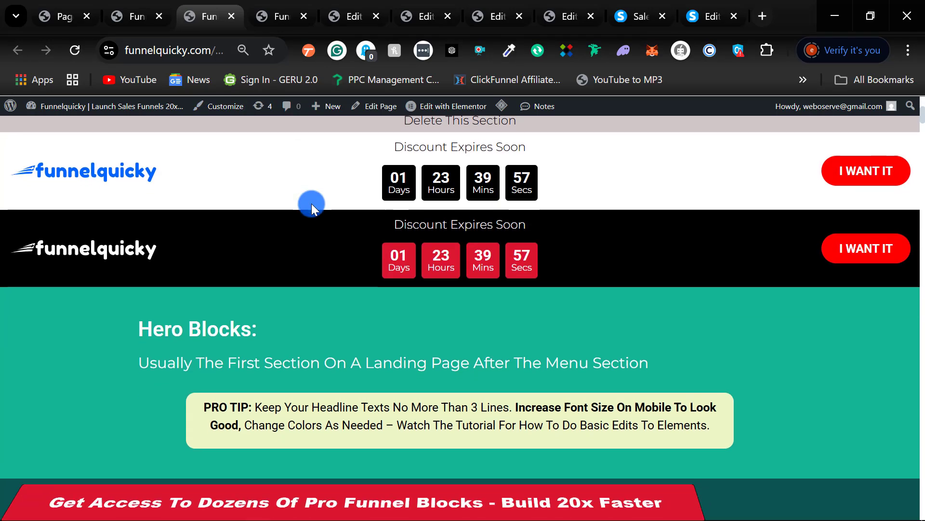
{"action": "scroll", "coordinate": [236, 262], "scroll_direction": "down", "scroll_amount": 20}
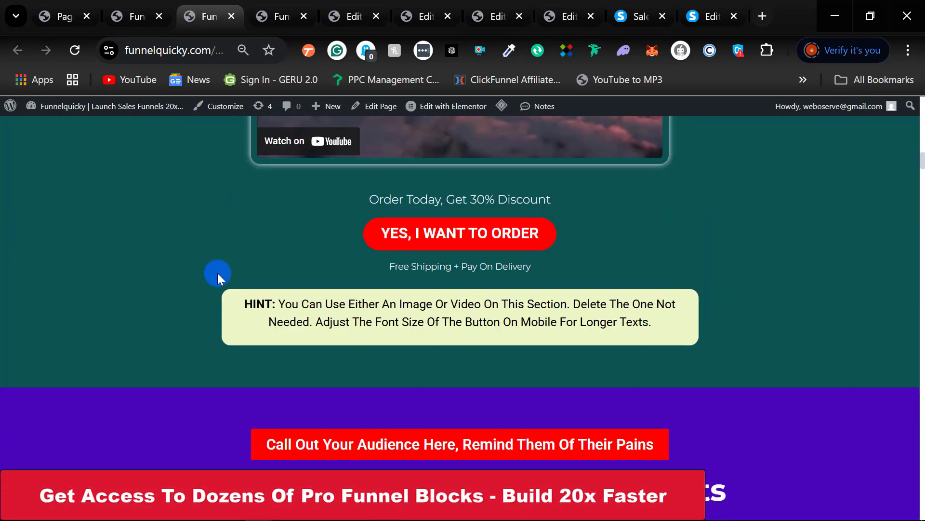
{"action": "scroll", "coordinate": [217, 274], "scroll_direction": "down", "scroll_amount": 20}
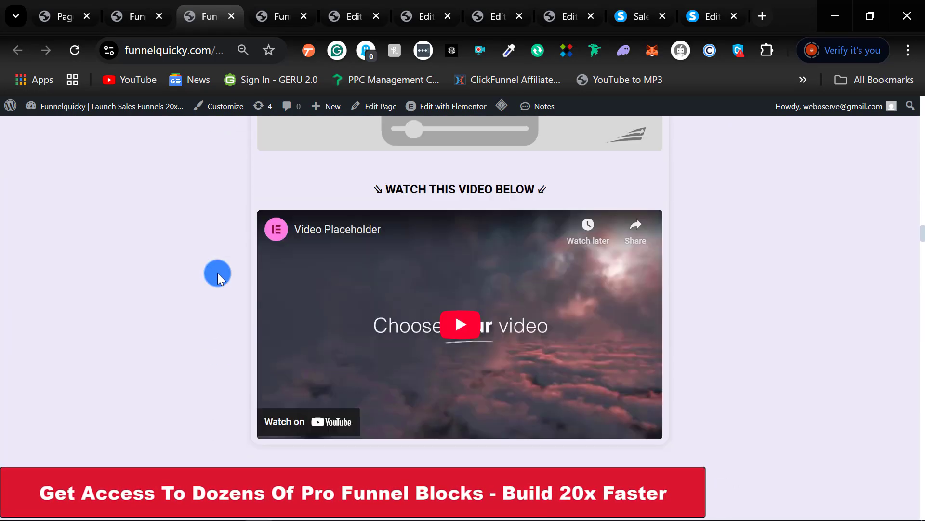
{"action": "scroll", "coordinate": [218, 273], "scroll_direction": "down", "scroll_amount": 20}
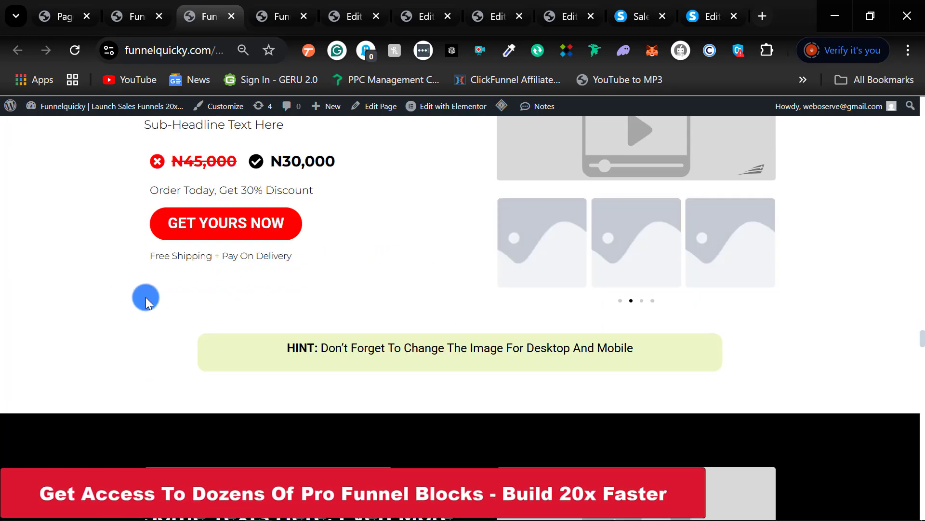
{"action": "scroll", "coordinate": [146, 297], "scroll_direction": "down", "scroll_amount": 2}
{"action": "scroll", "coordinate": [146, 297], "scroll_direction": "down", "scroll_amount": 1}
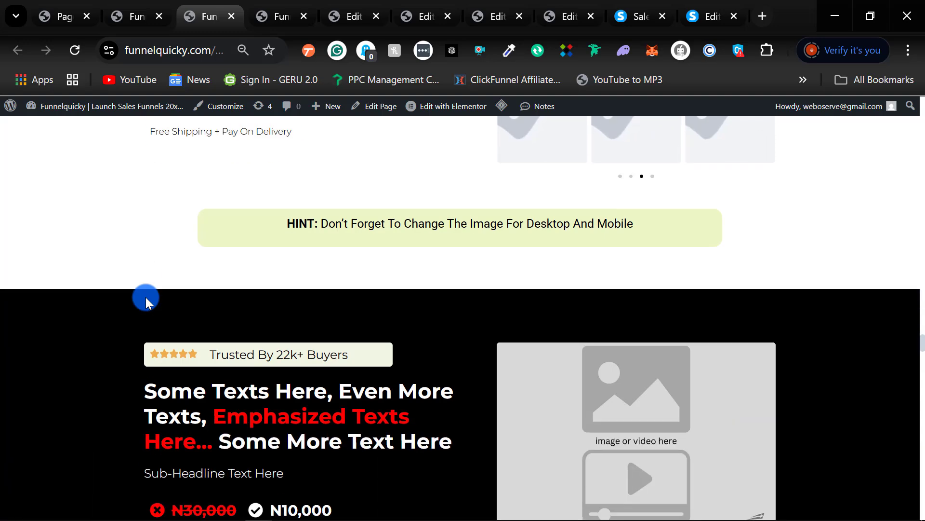
{"action": "scroll", "coordinate": [146, 296], "scroll_direction": "down", "scroll_amount": 2}
{"action": "scroll", "coordinate": [145, 297], "scroll_direction": "down", "scroll_amount": 8}
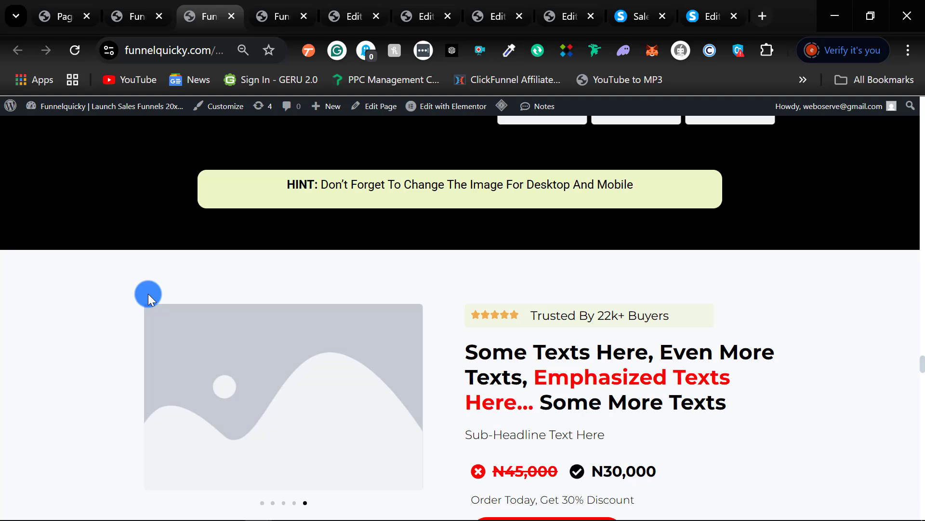
{"action": "scroll", "coordinate": [92, 315], "scroll_direction": "down", "scroll_amount": 3}
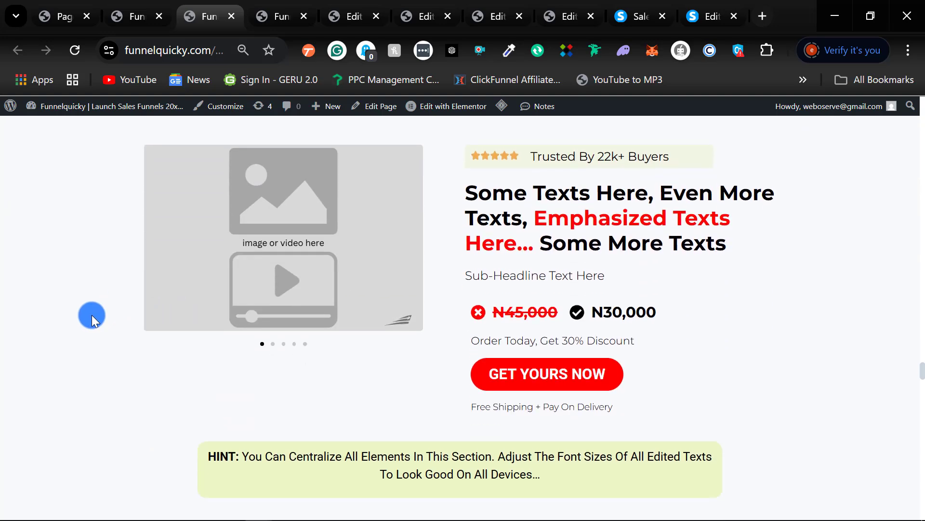
{"action": "scroll", "coordinate": [96, 318], "scroll_direction": "down", "scroll_amount": 3}
Examine the Testimonial Blocks section, from the image carousels to the social media testimonial cards.
{"action": "scroll", "coordinate": [101, 323], "scroll_direction": "down", "scroll_amount": 3}
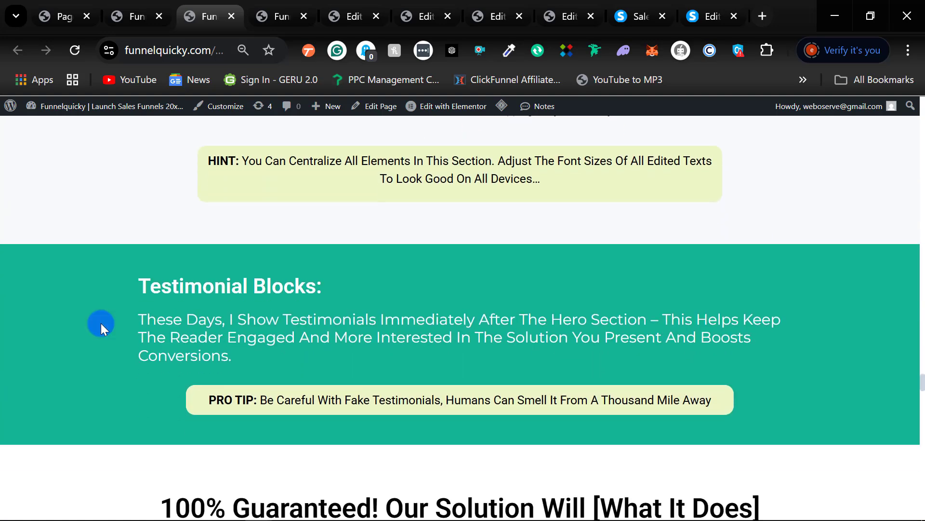
{"action": "scroll", "coordinate": [100, 323], "scroll_direction": "down", "scroll_amount": 2}
{"action": "scroll", "coordinate": [105, 322], "scroll_direction": "down", "scroll_amount": 2}
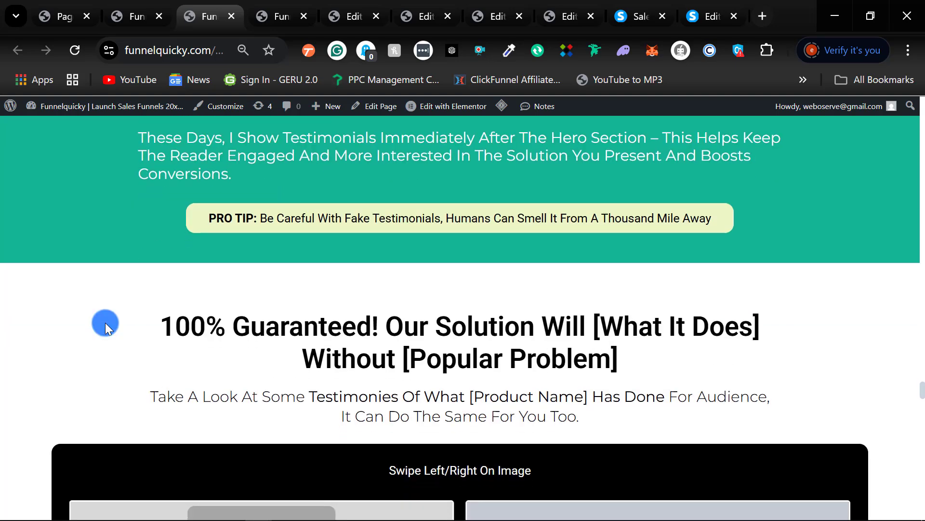
{"action": "scroll", "coordinate": [106, 322], "scroll_direction": "down", "scroll_amount": 3}
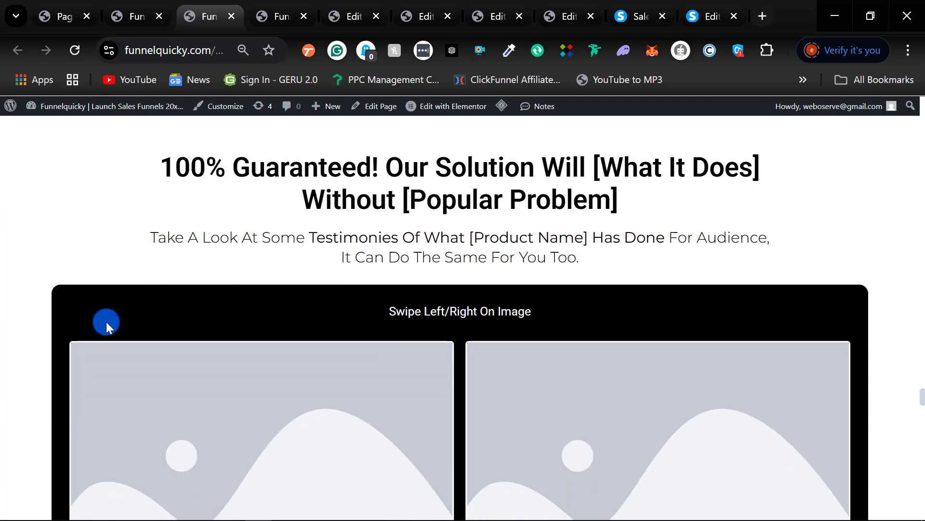
{"action": "scroll", "coordinate": [106, 321], "scroll_direction": "down", "scroll_amount": 6}
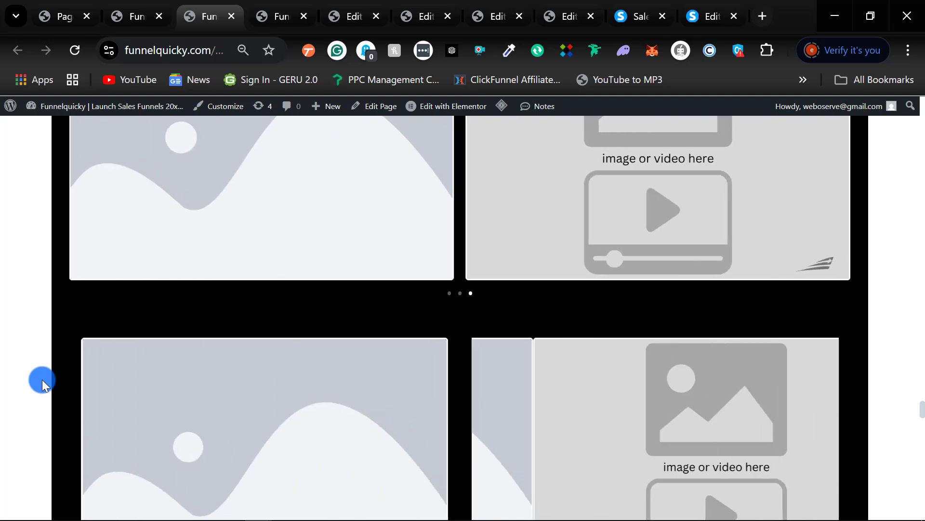
{"action": "scroll", "coordinate": [41, 380], "scroll_direction": "down", "scroll_amount": 6}
{"action": "scroll", "coordinate": [44, 380], "scroll_direction": "down", "scroll_amount": 10}
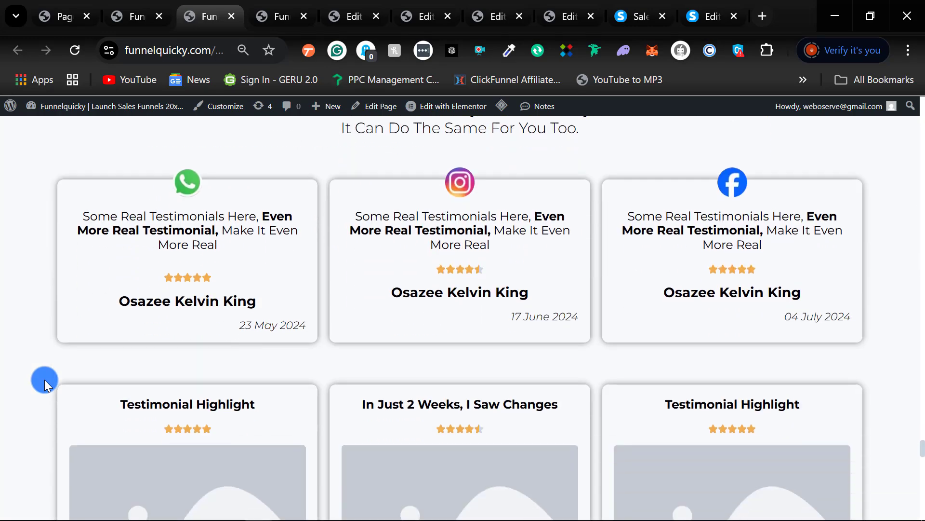
Review the hero block variations again from the start, continuing through the testimonial blocks to the end of Blocks Page 1.
{"action": "scroll", "coordinate": [44, 380], "scroll_direction": "up", "scroll_amount": 9}
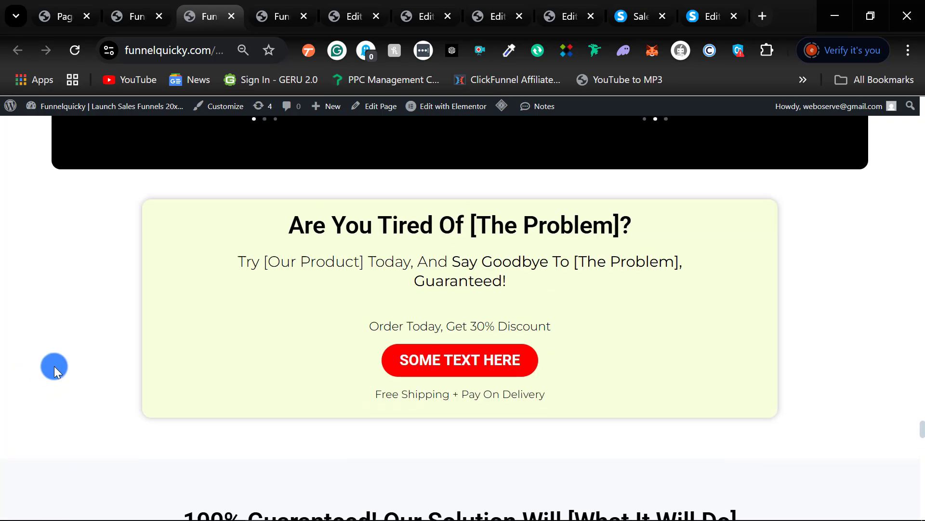
{"action": "scroll", "coordinate": [54, 365], "scroll_direction": "up", "scroll_amount": 20}
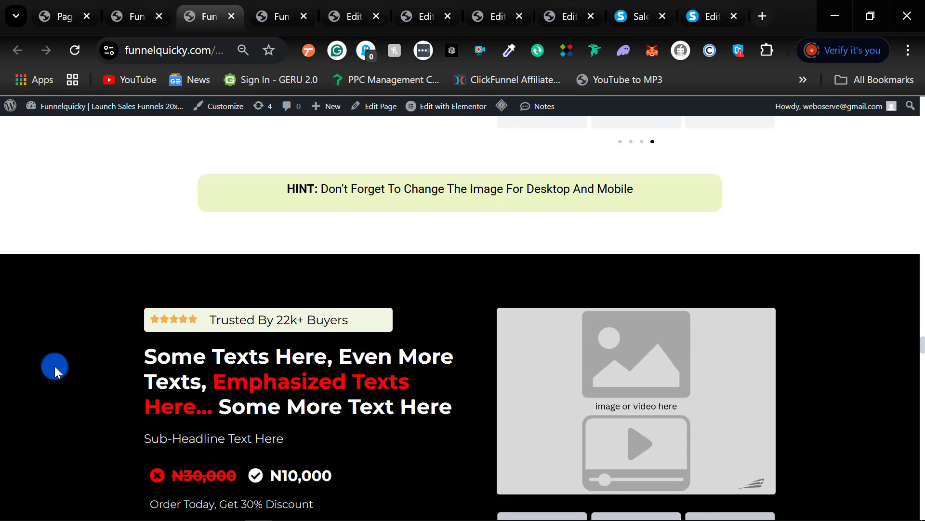
{"action": "scroll", "coordinate": [54, 366], "scroll_direction": "up", "scroll_amount": 20}
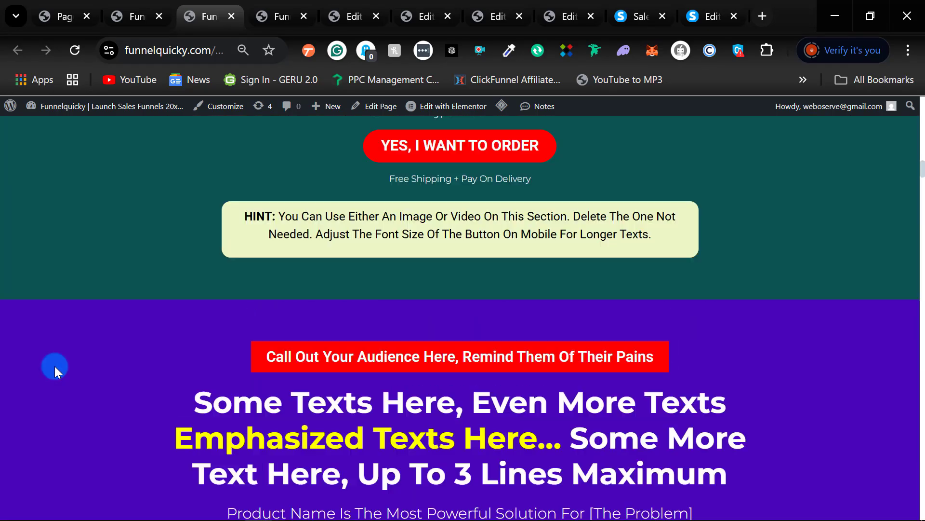
{"action": "scroll", "coordinate": [53, 366], "scroll_direction": "up", "scroll_amount": 15}
{"action": "scroll", "coordinate": [159, 270], "scroll_direction": "down", "scroll_amount": 10}
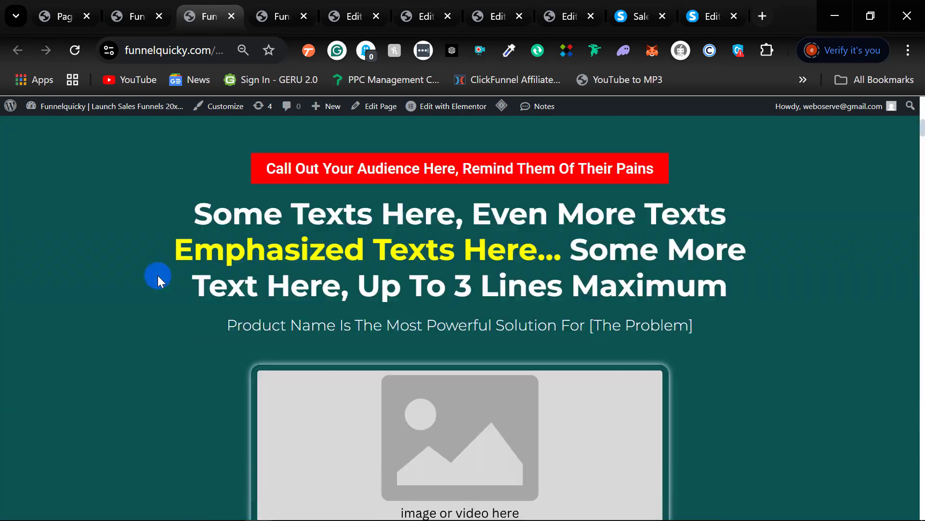
{"action": "scroll", "coordinate": [159, 273], "scroll_direction": "down", "scroll_amount": 1}
{"action": "scroll", "coordinate": [160, 271], "scroll_direction": "up", "scroll_amount": 4}
{"action": "scroll", "coordinate": [160, 273], "scroll_direction": "down", "scroll_amount": 15}
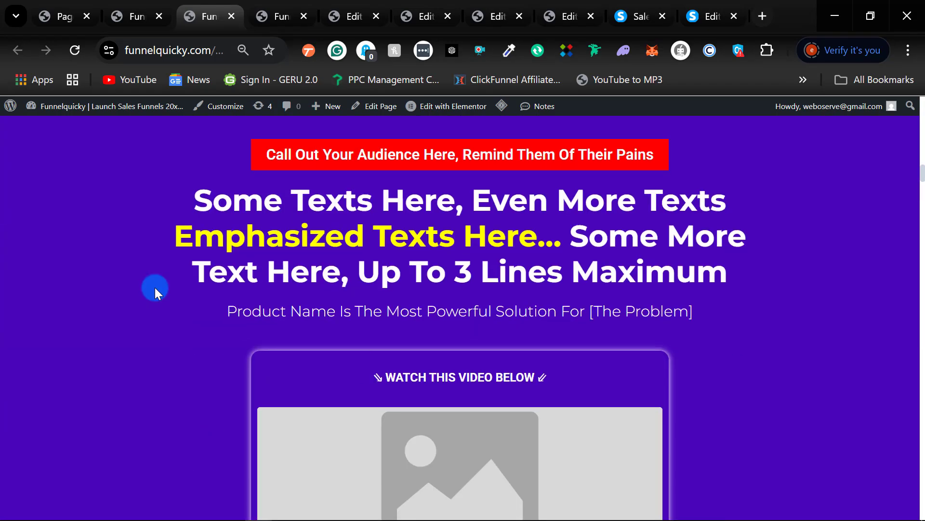
{"action": "scroll", "coordinate": [154, 289], "scroll_direction": "down", "scroll_amount": 20}
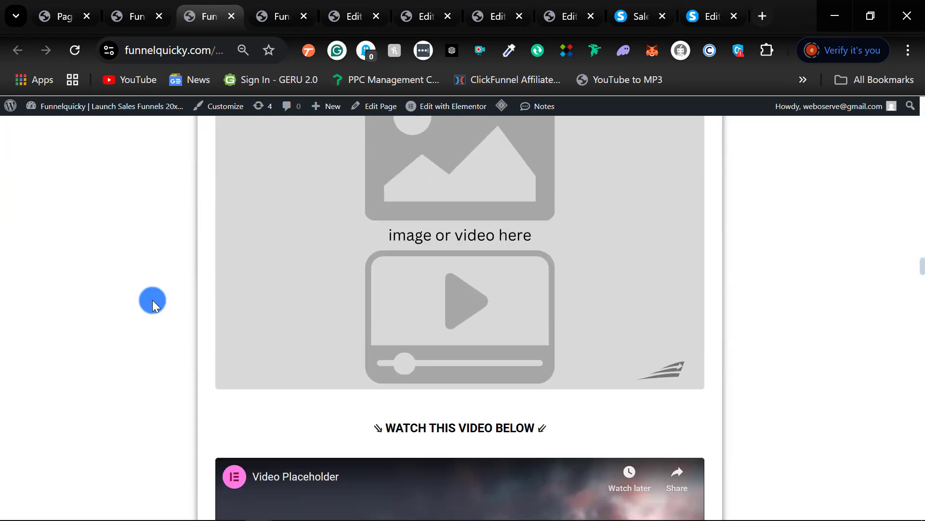
{"action": "scroll", "coordinate": [152, 299], "scroll_direction": "down", "scroll_amount": 20}
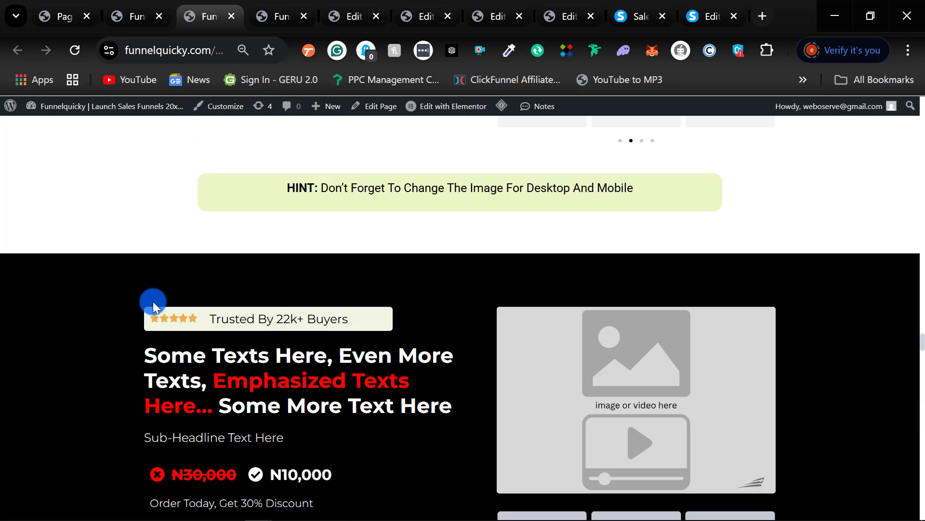
{"action": "scroll", "coordinate": [153, 302], "scroll_direction": "down", "scroll_amount": 15}
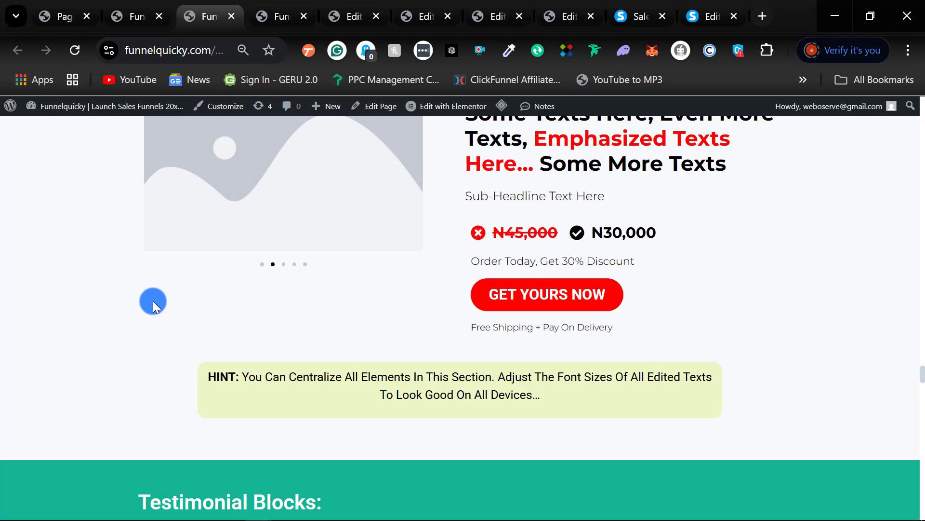
{"action": "scroll", "coordinate": [152, 302], "scroll_direction": "down", "scroll_amount": 8}
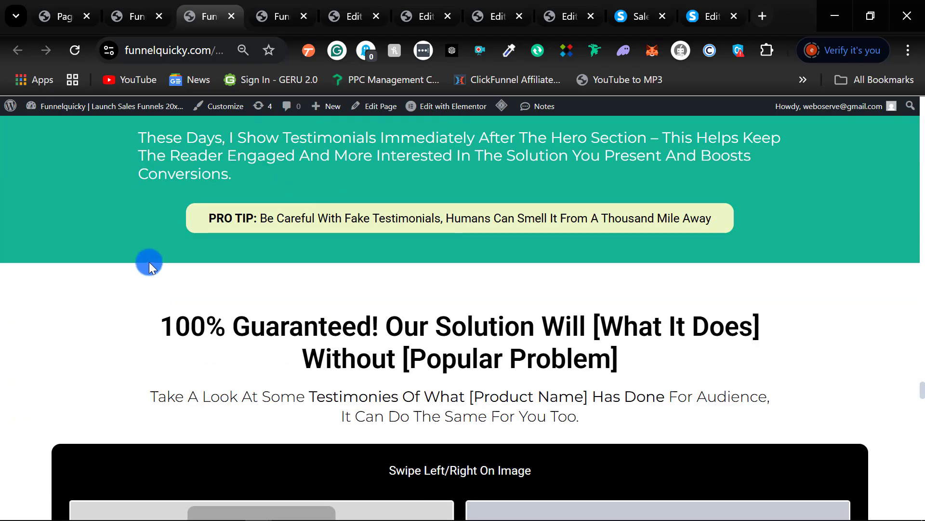
{"action": "scroll", "coordinate": [145, 261], "scroll_direction": "down", "scroll_amount": 20}
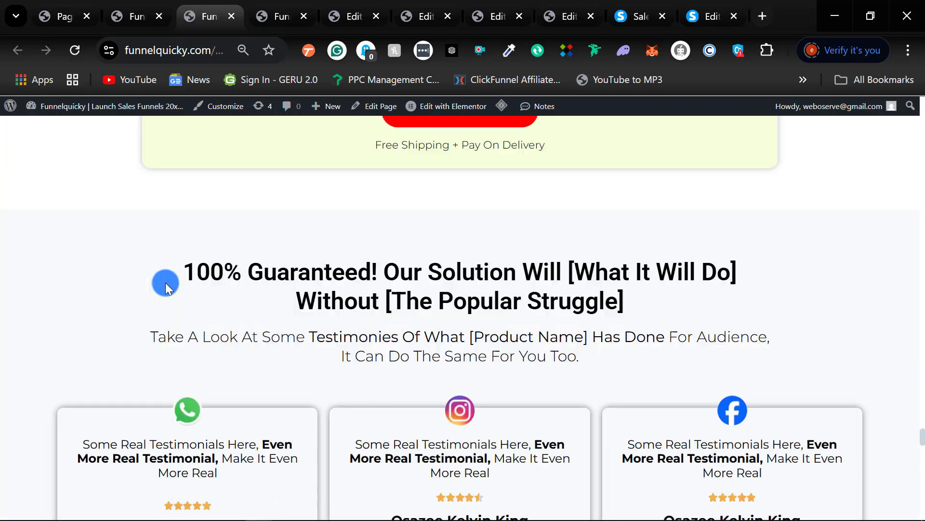
{"action": "scroll", "coordinate": [216, 291], "scroll_direction": "down", "scroll_amount": 20}
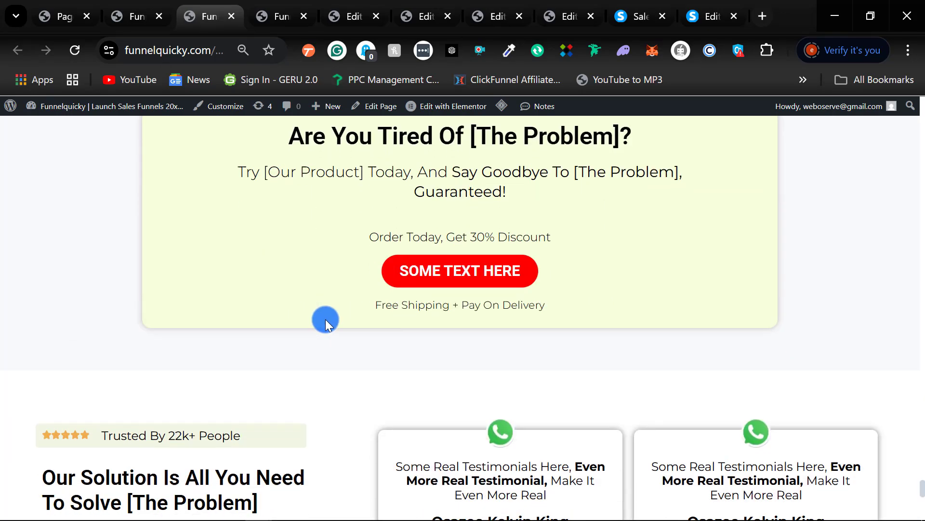
{"action": "scroll", "coordinate": [319, 323], "scroll_direction": "down", "scroll_amount": 1}
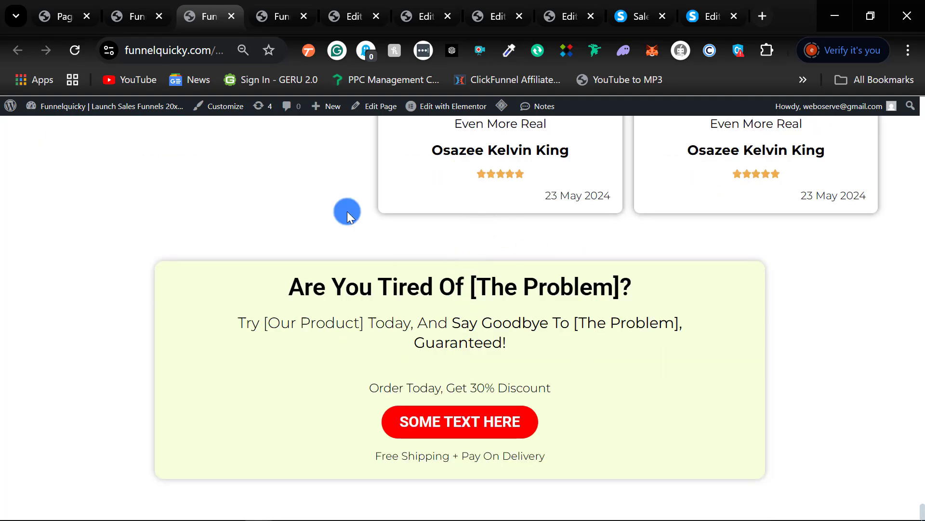
Reorder the browser tabs so that Funnelquicky Blocks Page 2 follows Blocks Page 1, with Page 2 on display.
{"action": "left_click", "coordinate": [260, 11]}
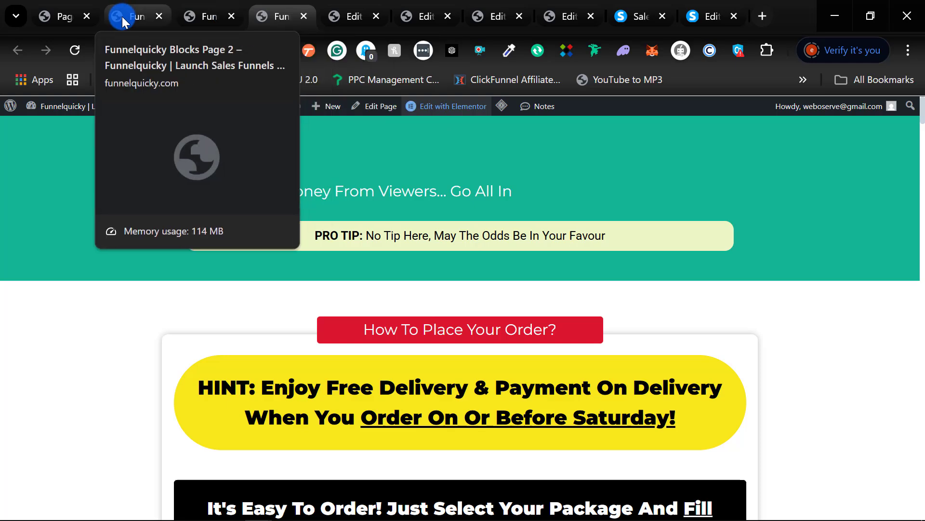
{"action": "left_click_drag", "start_coordinate": [123, 16], "coordinate": [204, 16]}
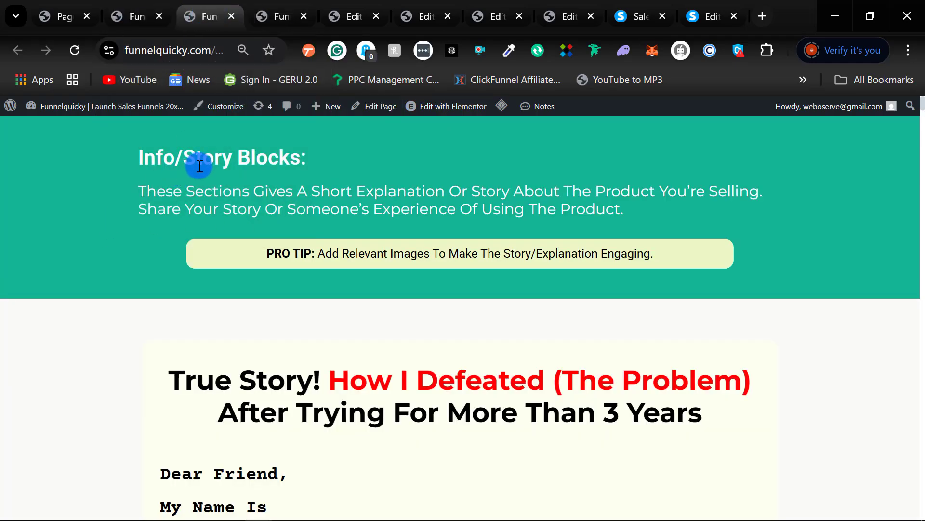
Examine the Info/Story Blocks, from the story letter layouts to the order call-out boxes.
{"action": "scroll", "coordinate": [221, 205], "scroll_direction": "down", "scroll_amount": 20}
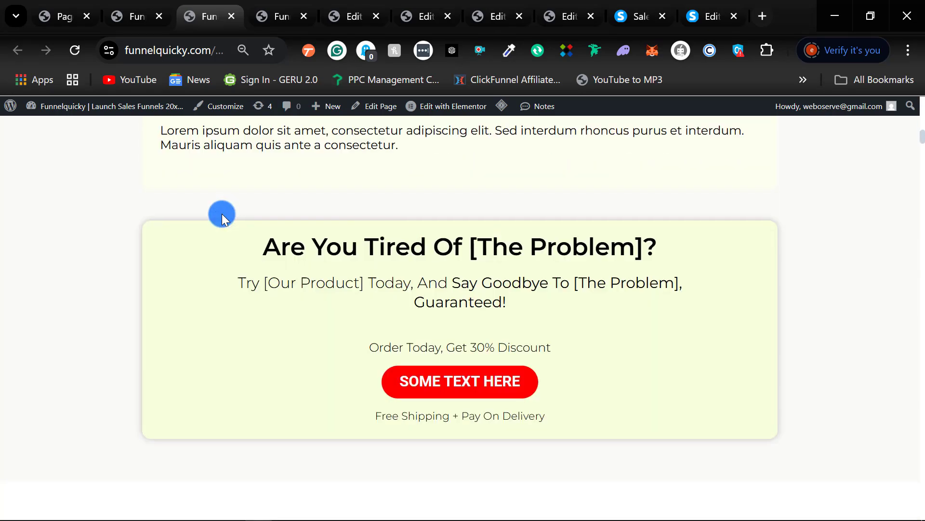
{"action": "scroll", "coordinate": [222, 213], "scroll_direction": "up", "scroll_amount": 18}
{"action": "scroll", "coordinate": [222, 213], "scroll_direction": "down", "scroll_amount": 7}
{"action": "scroll", "coordinate": [222, 213], "scroll_direction": "down", "scroll_amount": 20}
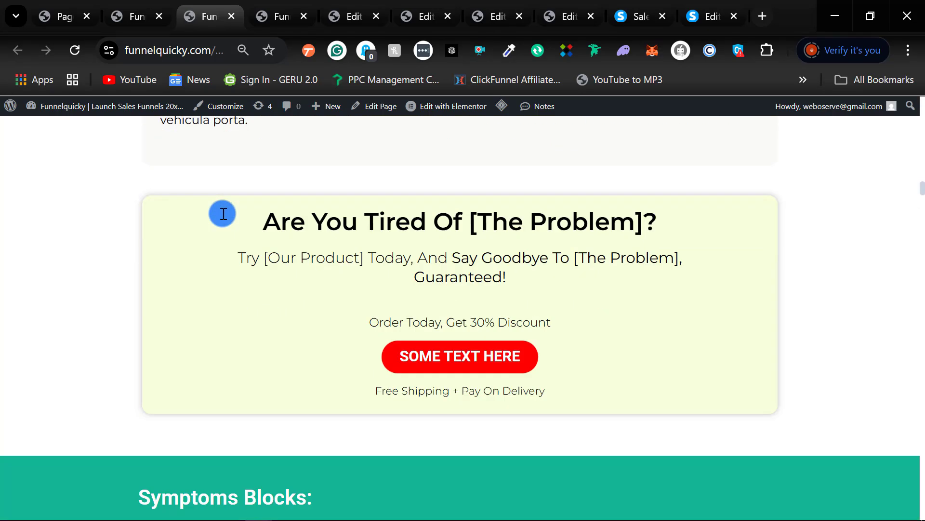
{"action": "scroll", "coordinate": [222, 217], "scroll_direction": "down", "scroll_amount": 4}
{"action": "scroll", "coordinate": [222, 222], "scroll_direction": "up", "scroll_amount": 10}
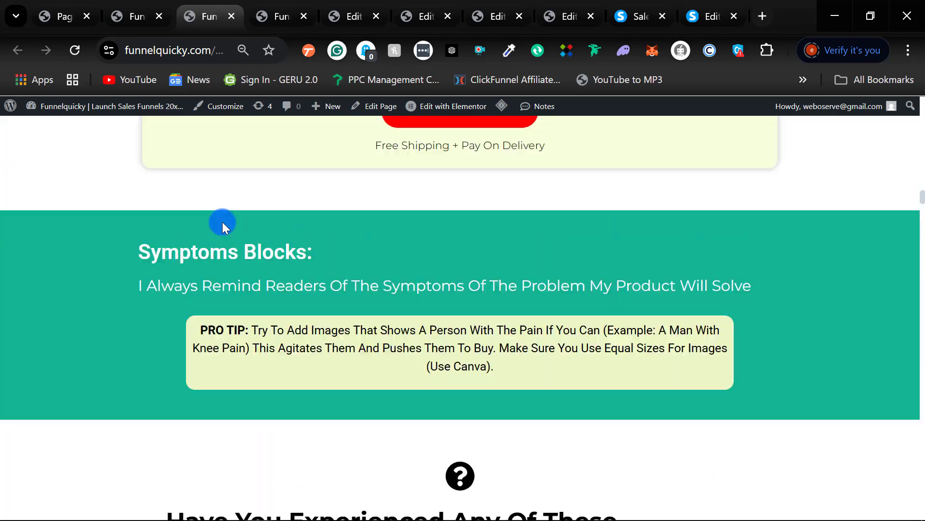
Examine the Symptoms Blocks and the Intro Blocks, including the product benefits list.
{"action": "scroll", "coordinate": [206, 281], "scroll_direction": "down", "scroll_amount": 5}
{"action": "scroll", "coordinate": [206, 281], "scroll_direction": "down", "scroll_amount": 20}
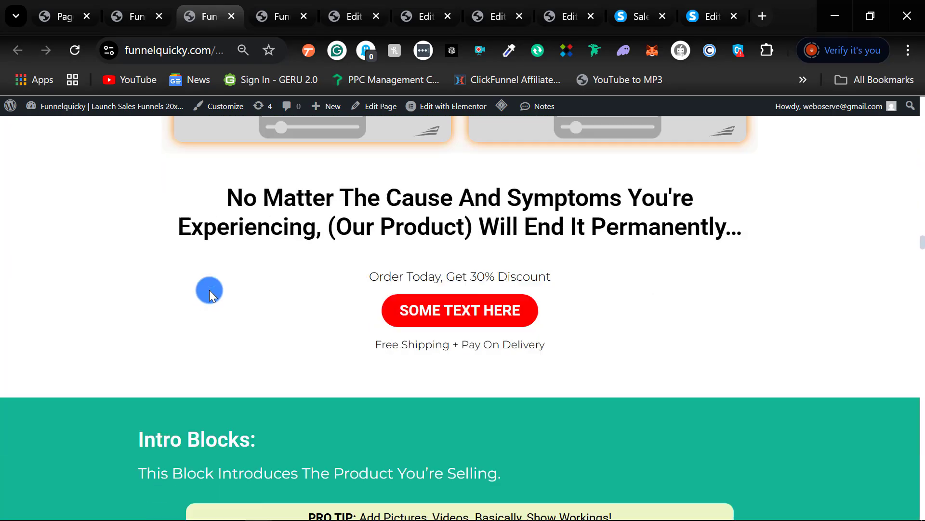
{"action": "scroll", "coordinate": [204, 235], "scroll_direction": "down", "scroll_amount": 20}
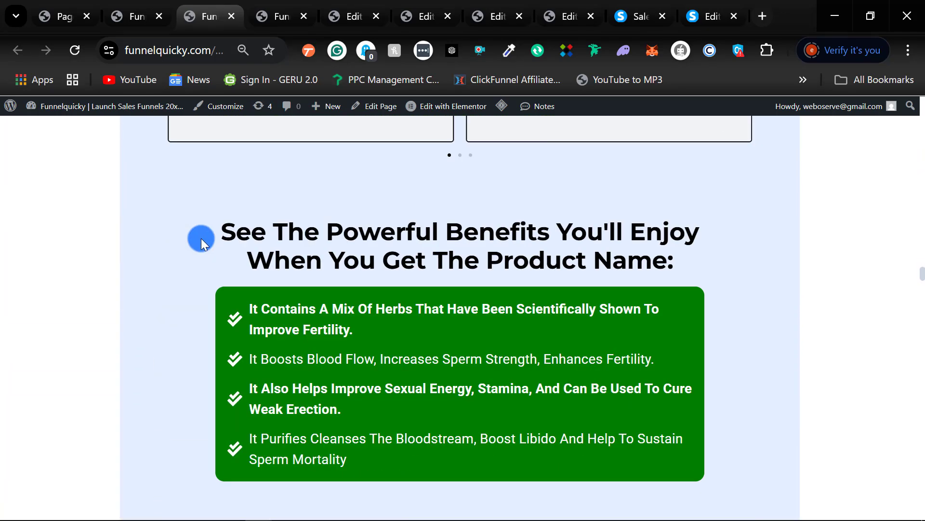
{"action": "scroll", "coordinate": [198, 248], "scroll_direction": "down", "scroll_amount": 3}
{"action": "scroll", "coordinate": [193, 314], "scroll_direction": "up", "scroll_amount": 4}
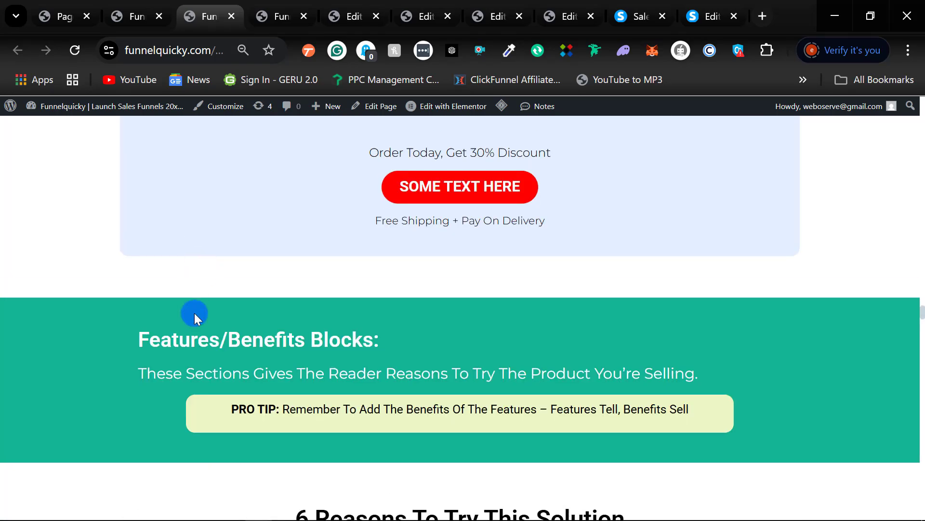
Examine the Features/Benefits Blocks, comparing the reasons, benefits list and benefit card layouts.
{"action": "scroll", "coordinate": [258, 342], "scroll_direction": "down", "scroll_amount": 5}
{"action": "scroll", "coordinate": [259, 342], "scroll_direction": "down", "scroll_amount": 8}
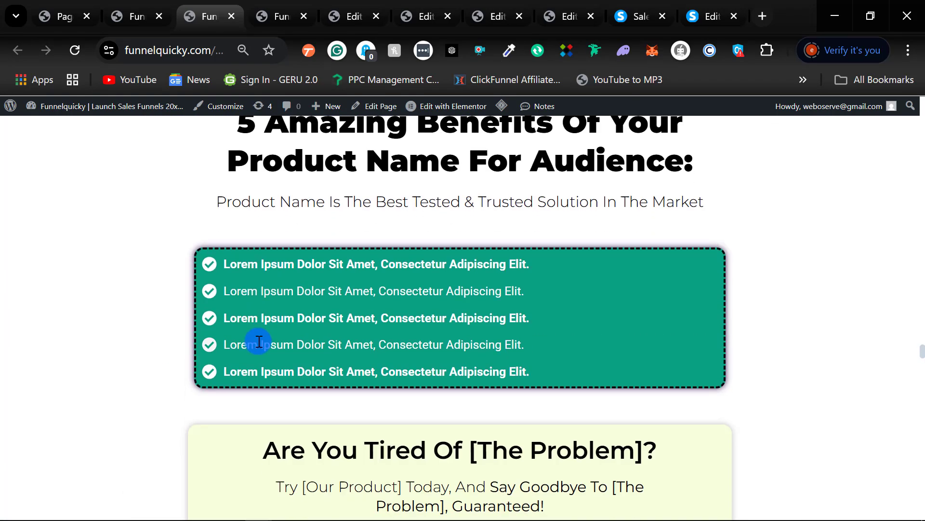
{"action": "scroll", "coordinate": [259, 342], "scroll_direction": "up", "scroll_amount": 3}
{"action": "scroll", "coordinate": [259, 338], "scroll_direction": "down", "scroll_amount": 3}
{"action": "scroll", "coordinate": [259, 335], "scroll_direction": "down", "scroll_amount": 20}
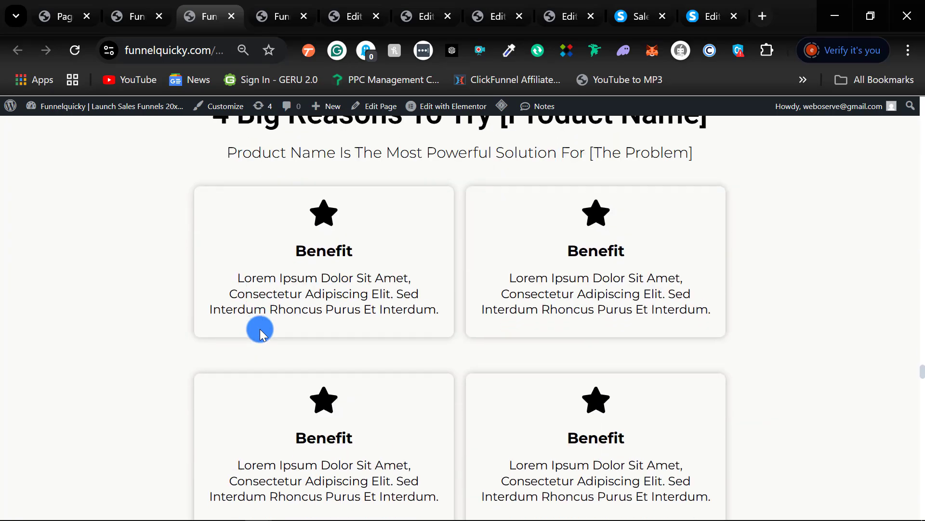
{"action": "scroll", "coordinate": [193, 319], "scroll_direction": "down", "scroll_amount": 3}
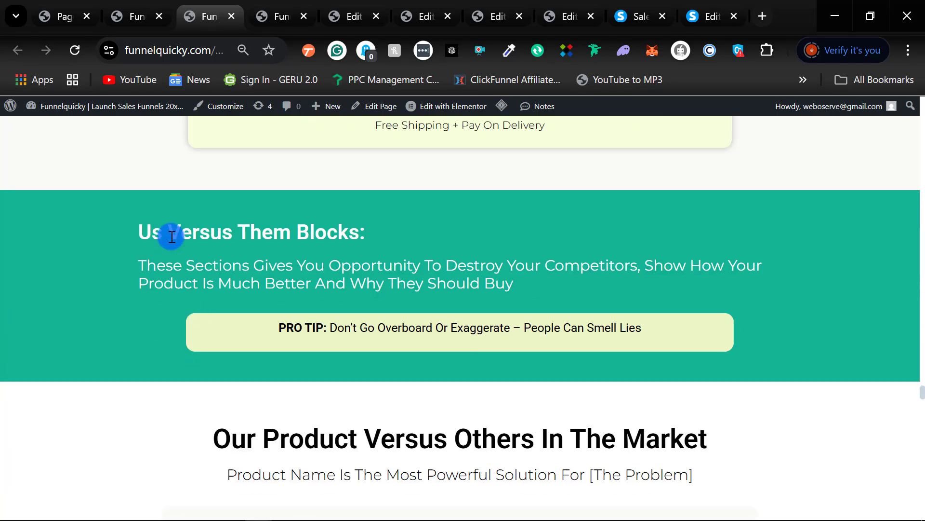
Examine the Us Versus Them Blocks, comparing the filled and outlined product comparison columns.
{"action": "scroll", "coordinate": [254, 279], "scroll_direction": "down", "scroll_amount": 9}
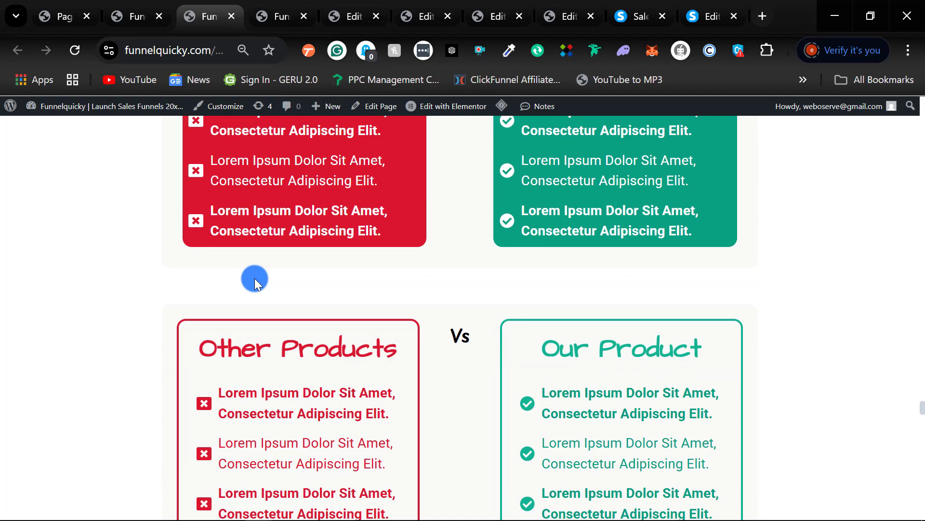
{"action": "scroll", "coordinate": [289, 274], "scroll_direction": "up", "scroll_amount": 5}
{"action": "scroll", "coordinate": [407, 291], "scroll_direction": "down", "scroll_amount": 3}
{"action": "scroll", "coordinate": [492, 314], "scroll_direction": "down", "scroll_amount": 14}
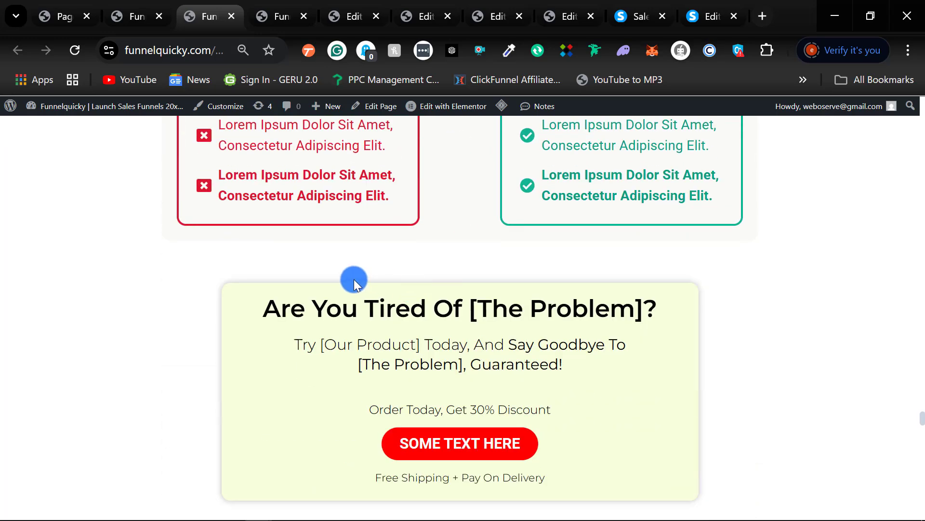
Examine the three-column pricing package layouts and their colour variations through to the end of the page.
{"action": "scroll", "coordinate": [161, 245], "scroll_direction": "down", "scroll_amount": 10}
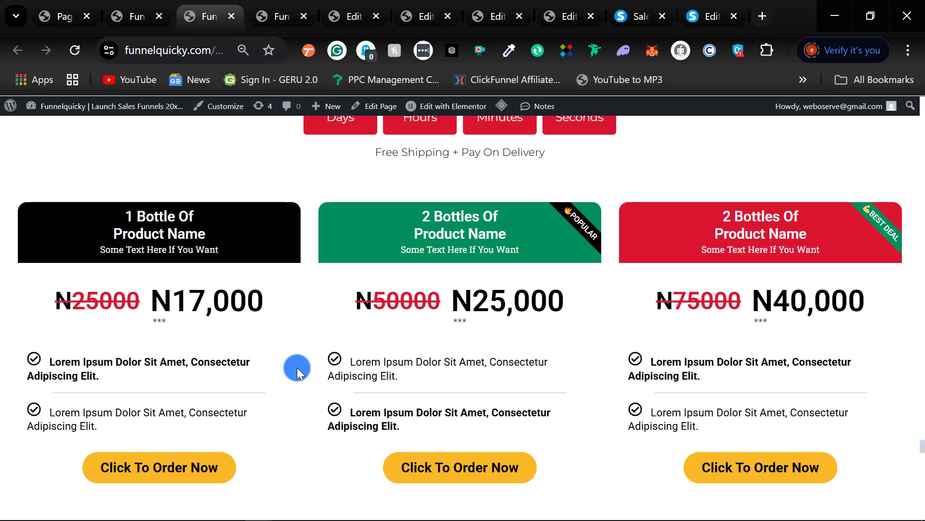
{"action": "scroll", "coordinate": [467, 339], "scroll_direction": "down", "scroll_amount": 3}
{"action": "scroll", "coordinate": [596, 273], "scroll_direction": "up", "scroll_amount": 1}
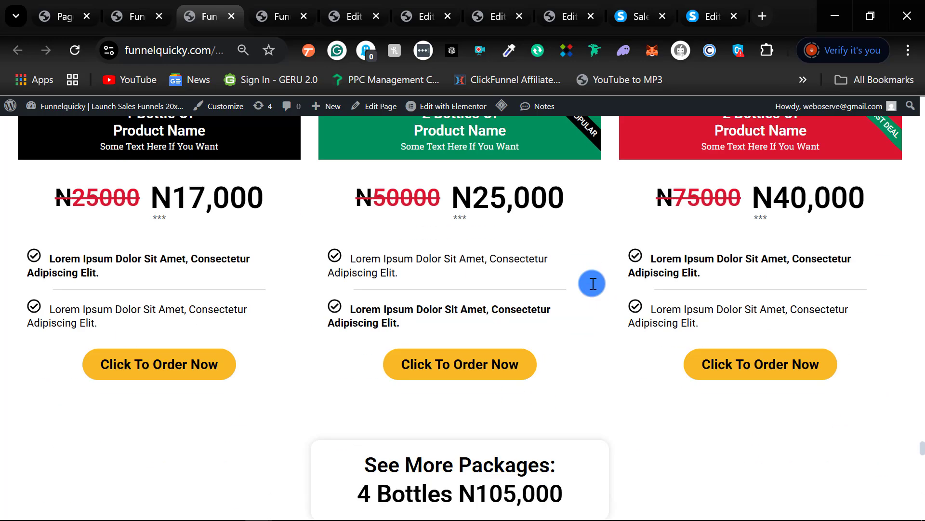
{"action": "scroll", "coordinate": [591, 285], "scroll_direction": "down", "scroll_amount": 8}
{"action": "scroll", "coordinate": [225, 297], "scroll_direction": "down", "scroll_amount": 8}
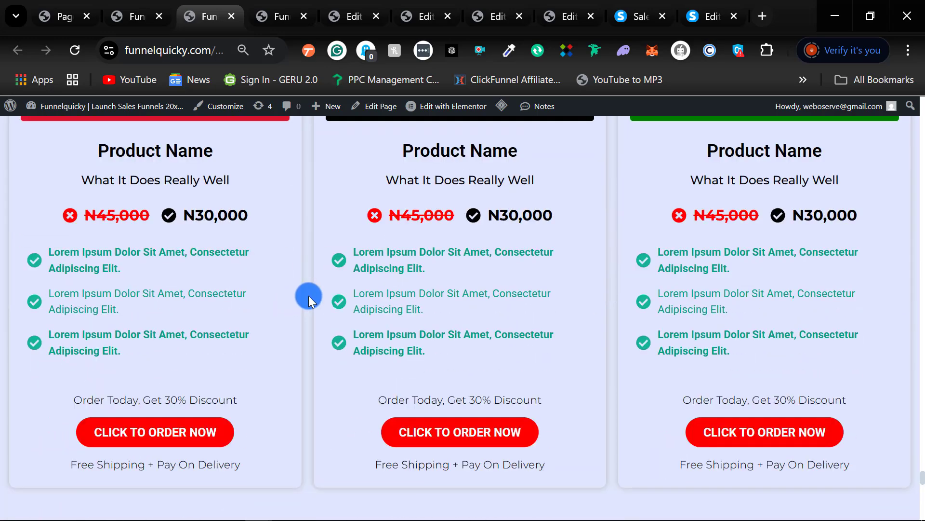
{"action": "scroll", "coordinate": [303, 298], "scroll_direction": "up", "scroll_amount": 4}
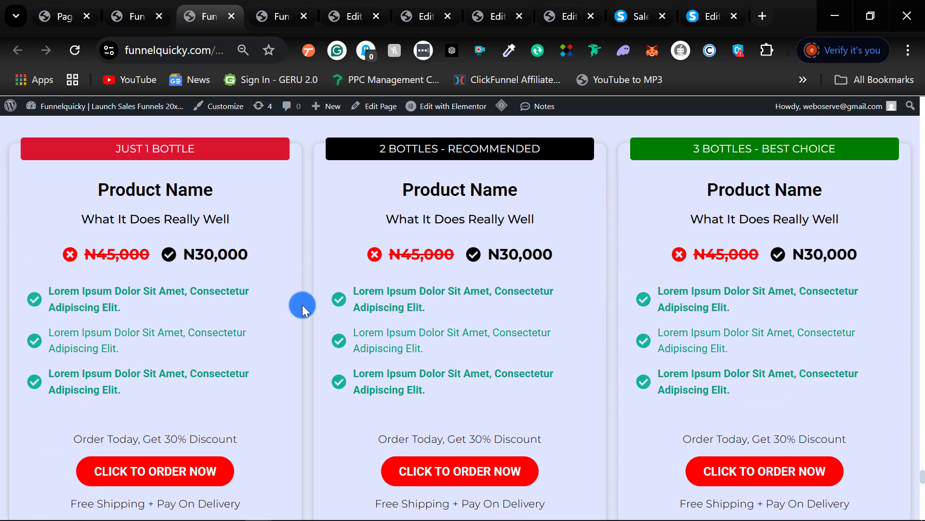
{"action": "scroll", "coordinate": [313, 269], "scroll_direction": "down", "scroll_amount": 8}
{"action": "scroll", "coordinate": [300, 281], "scroll_direction": "down", "scroll_amount": 15}
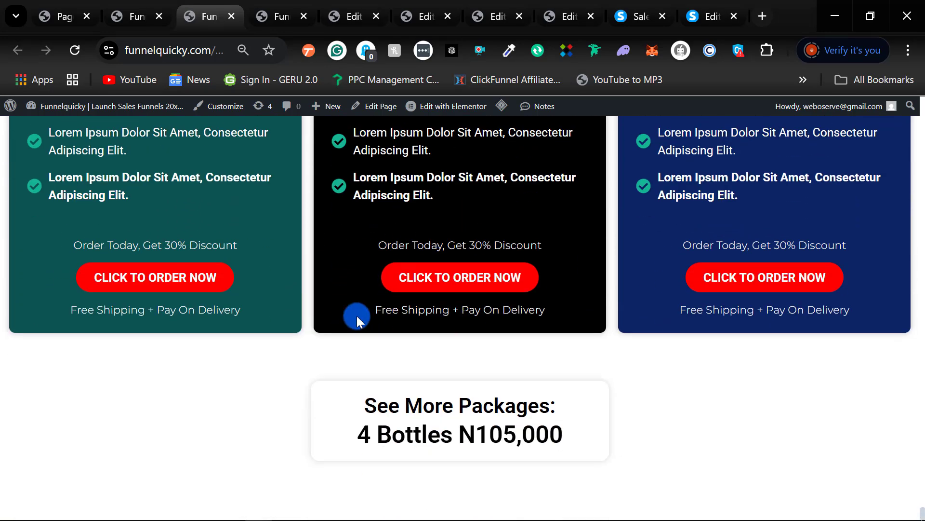
Open the blocks page that follows and examine its Order Blocks, comparing the full-width form with the form beside testimonials.
{"action": "left_click", "coordinate": [267, 18]}
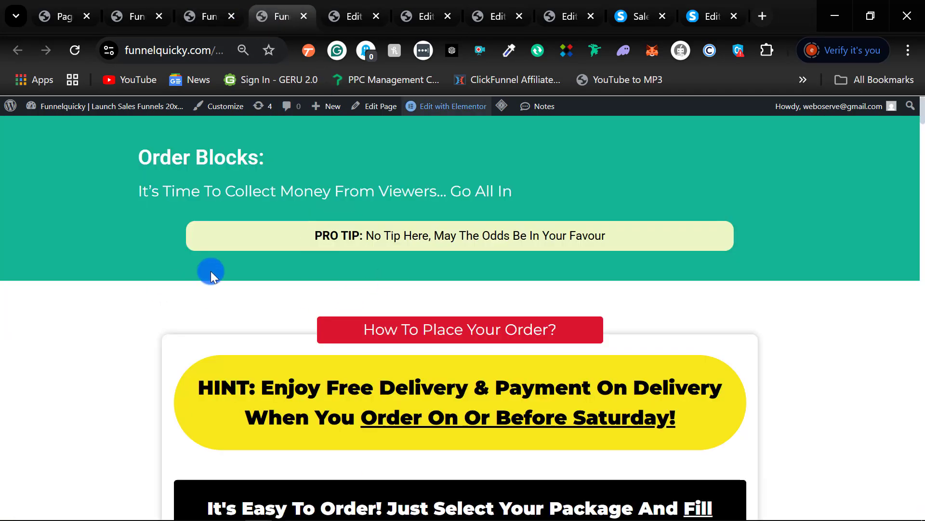
{"action": "scroll", "coordinate": [217, 192], "scroll_direction": "down", "scroll_amount": 20}
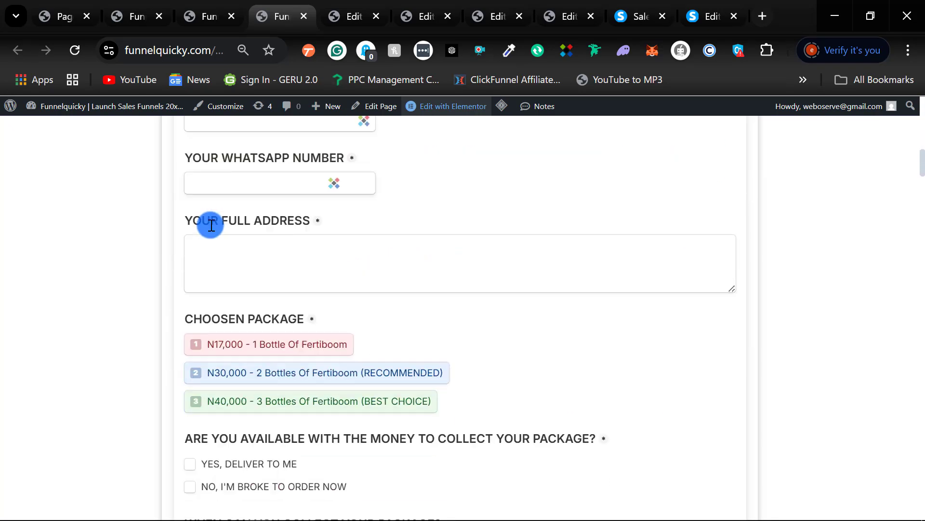
{"action": "scroll", "coordinate": [206, 232], "scroll_direction": "up", "scroll_amount": 15}
{"action": "scroll", "coordinate": [206, 232], "scroll_direction": "down", "scroll_amount": 6}
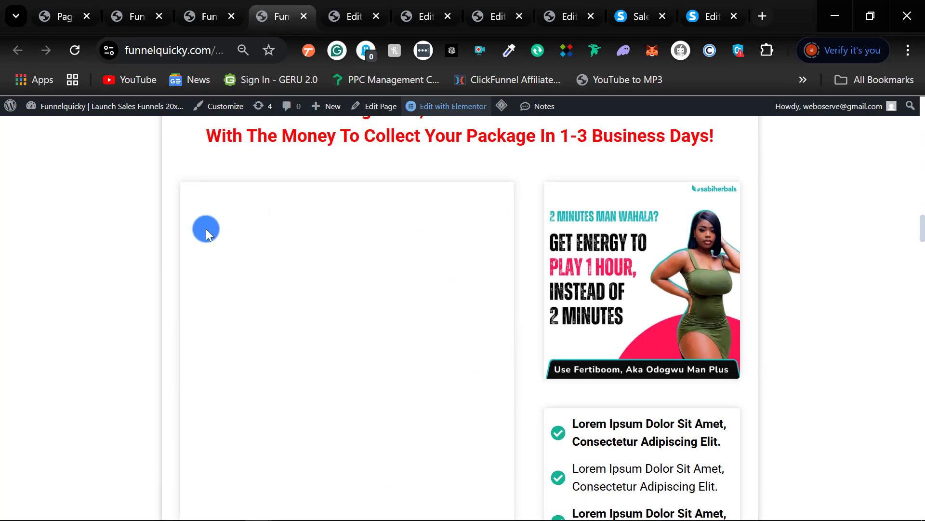
{"action": "scroll", "coordinate": [206, 231], "scroll_direction": "up", "scroll_amount": 6}
{"action": "scroll", "coordinate": [370, 241], "scroll_direction": "down", "scroll_amount": 10}
{"action": "scroll", "coordinate": [351, 280], "scroll_direction": "up", "scroll_amount": 7}
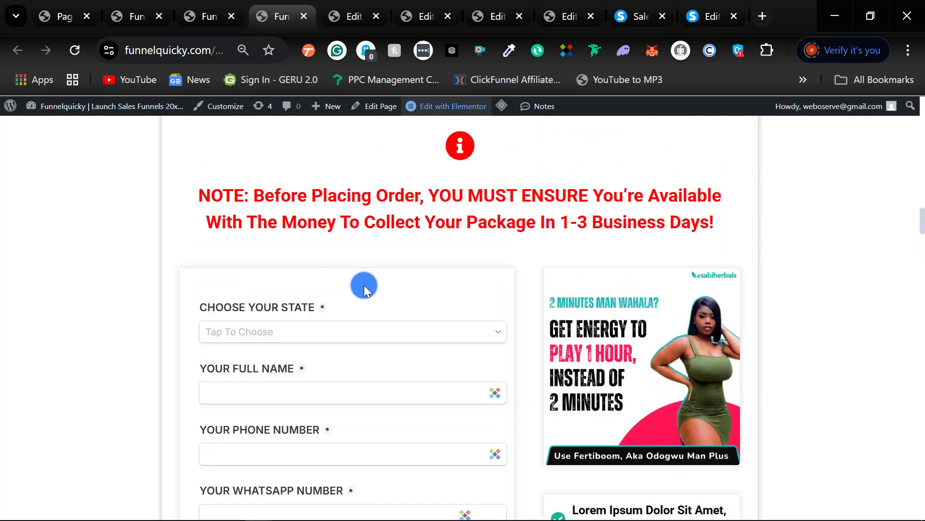
{"action": "scroll", "coordinate": [363, 285], "scroll_direction": "down", "scroll_amount": 14}
{"action": "scroll", "coordinate": [371, 277], "scroll_direction": "up", "scroll_amount": 19}
{"action": "scroll", "coordinate": [372, 276], "scroll_direction": "down", "scroll_amount": 7}
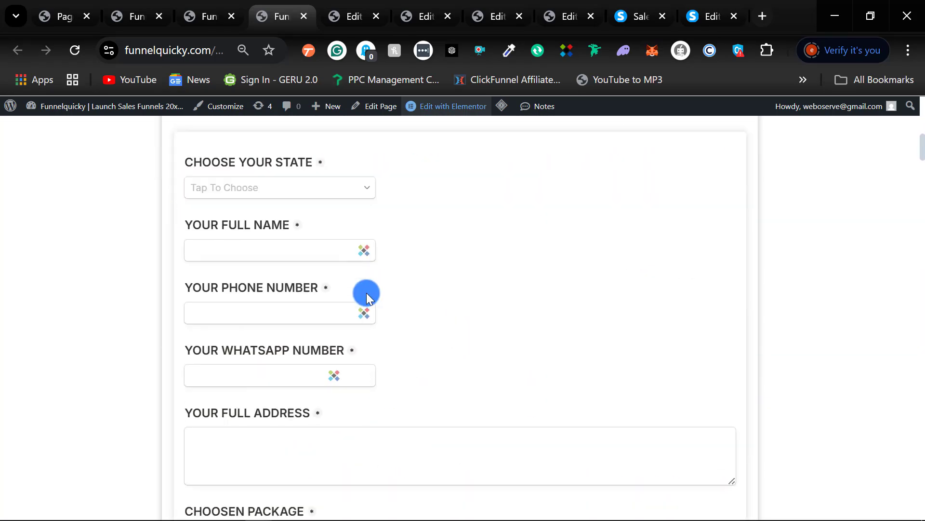
{"action": "scroll", "coordinate": [368, 294], "scroll_direction": "up", "scroll_amount": 13}
{"action": "scroll", "coordinate": [369, 304], "scroll_direction": "down", "scroll_amount": 18}
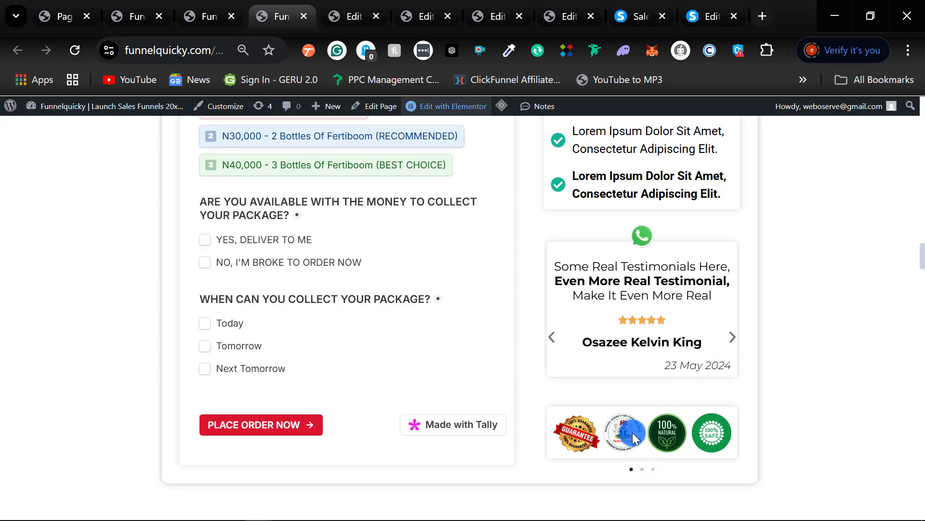
Examine the FAQ Blocks, comparing the first accordion layout with Version 2.
{"action": "scroll", "coordinate": [293, 335], "scroll_direction": "down", "scroll_amount": 8}
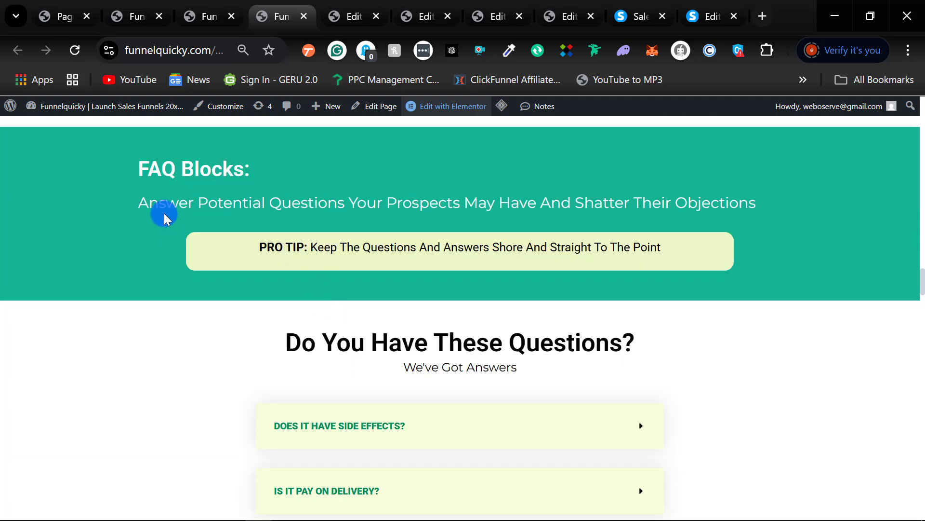
{"action": "scroll", "coordinate": [271, 240], "scroll_direction": "down", "scroll_amount": 18}
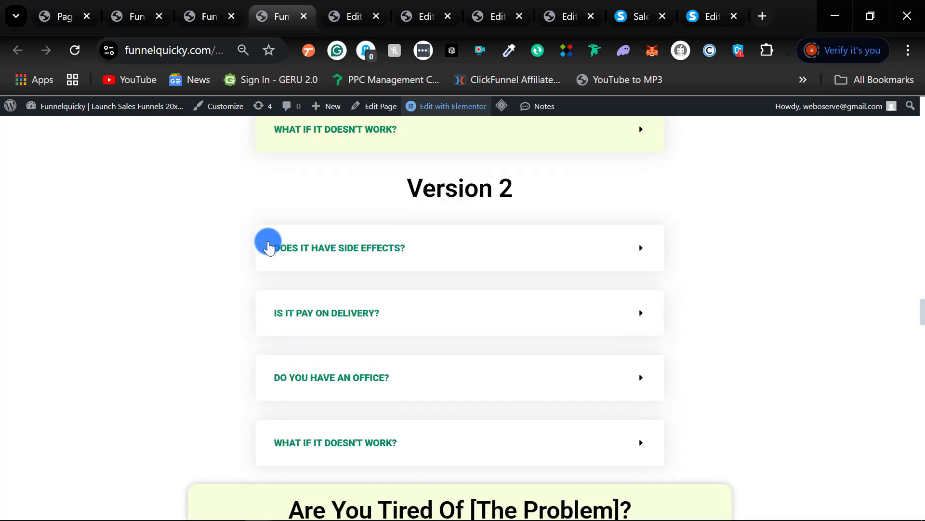
{"action": "scroll", "coordinate": [267, 242], "scroll_direction": "down", "scroll_amount": 5}
{"action": "scroll", "coordinate": [145, 232], "scroll_direction": "up", "scroll_amount": 3}
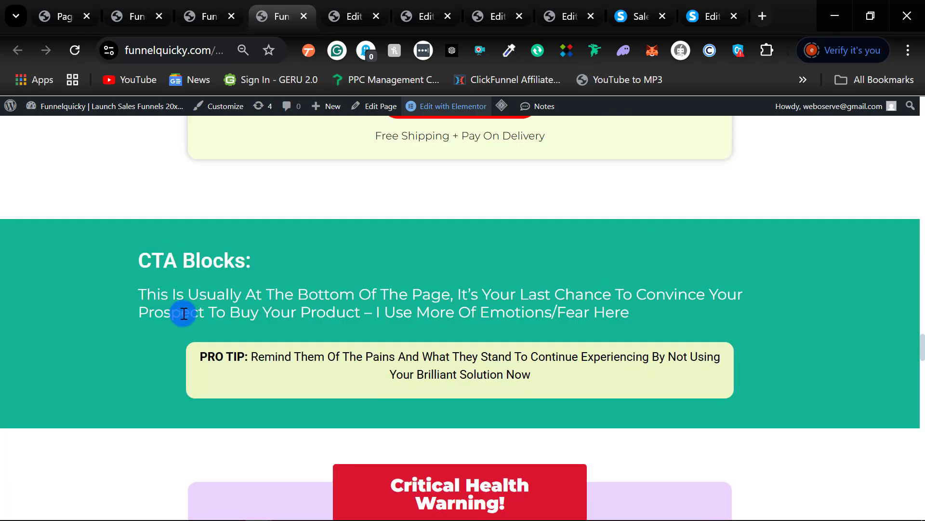
Examine the CTA Blocks in their purple, black and green gradient variations, and the Footer Blocks at the page end.
{"action": "scroll", "coordinate": [185, 299], "scroll_direction": "down", "scroll_amount": 6}
{"action": "scroll", "coordinate": [357, 263], "scroll_direction": "down", "scroll_amount": 15}
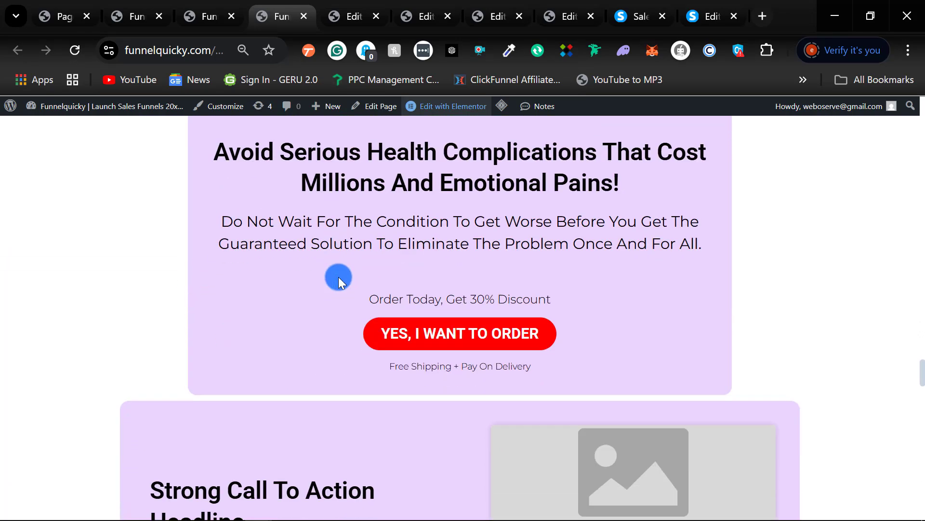
{"action": "scroll", "coordinate": [395, 258], "scroll_direction": "down", "scroll_amount": 5}
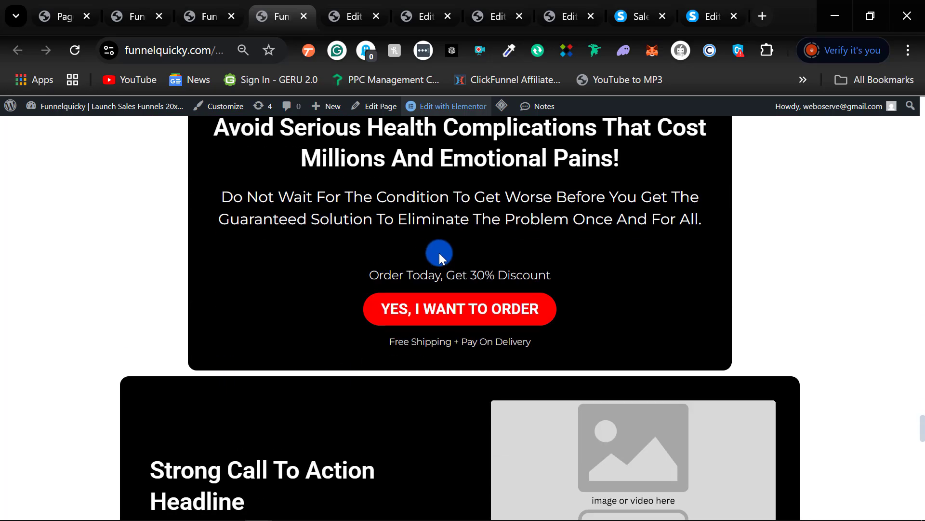
{"action": "scroll", "coordinate": [657, 234], "scroll_direction": "up", "scroll_amount": 12}
{"action": "scroll", "coordinate": [626, 316], "scroll_direction": "down", "scroll_amount": 5}
{"action": "scroll", "coordinate": [424, 316], "scroll_direction": "down", "scroll_amount": 8}
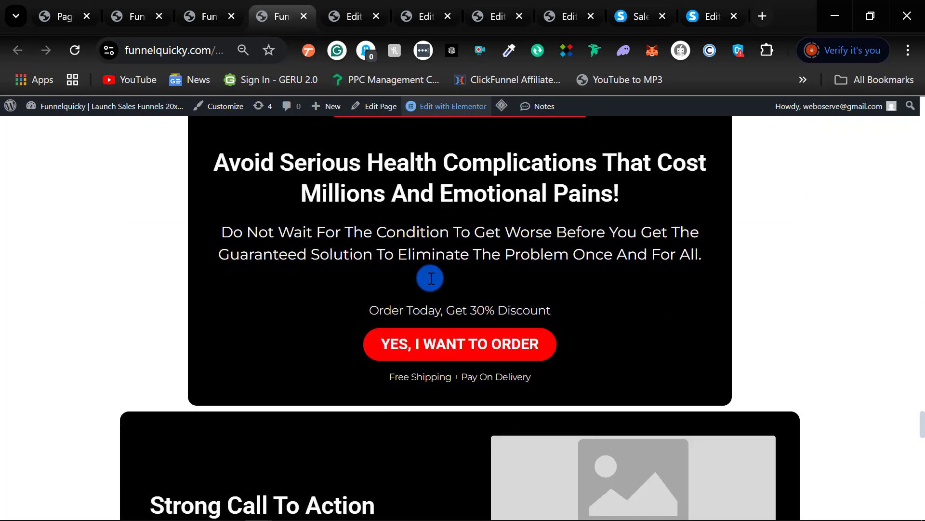
{"action": "scroll", "coordinate": [325, 268], "scroll_direction": "down", "scroll_amount": 4}
{"action": "scroll", "coordinate": [458, 279], "scroll_direction": "down", "scroll_amount": 19}
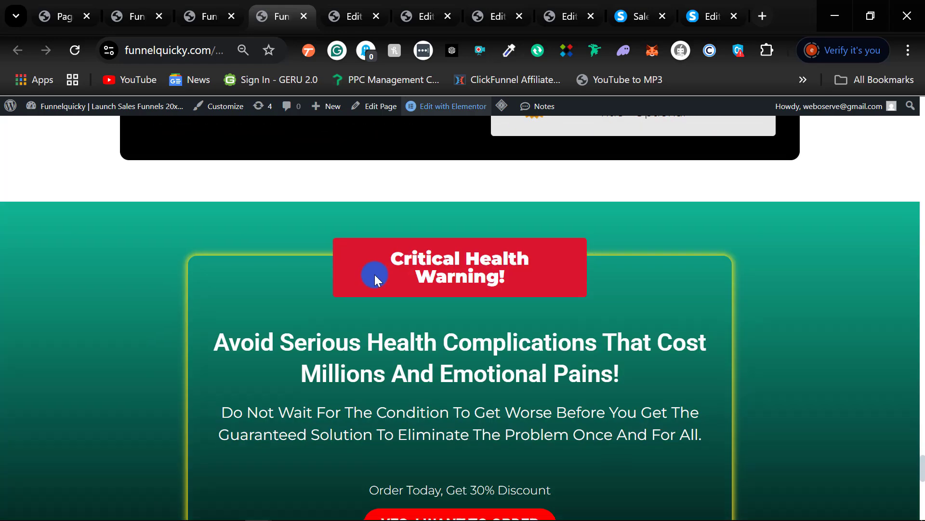
{"action": "scroll", "coordinate": [214, 239], "scroll_direction": "up", "scroll_amount": 5}
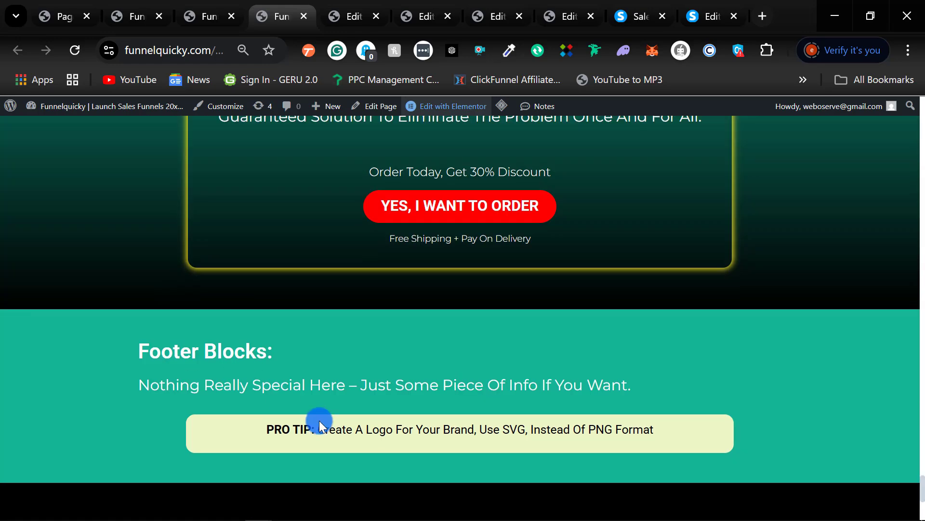
{"action": "scroll", "coordinate": [316, 364], "scroll_direction": "down", "scroll_amount": 6}
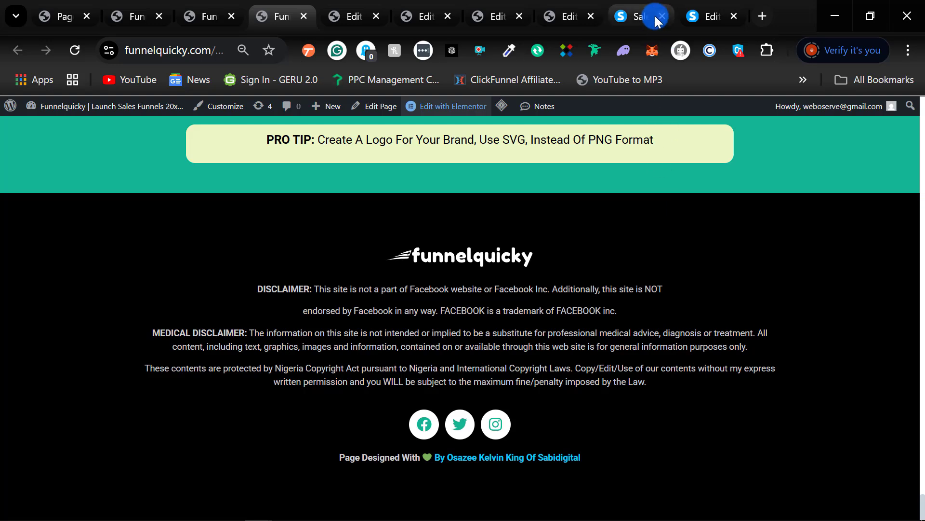
View the Header Blocks version in the systeme.io editor, and return to the beginning of Funnelquicky Blocks Page 1.
{"action": "left_click", "coordinate": [700, 17]}
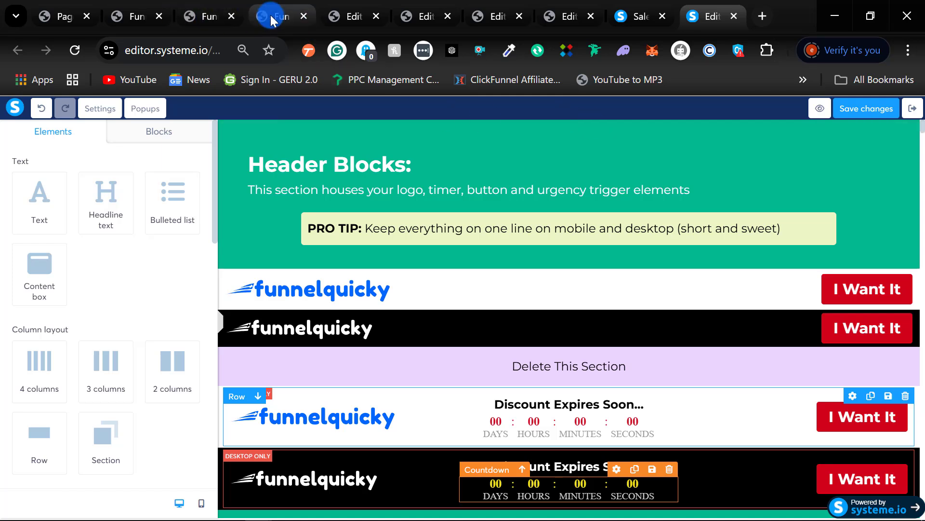
{"action": "mouse_move", "coordinate": [273, 19]}
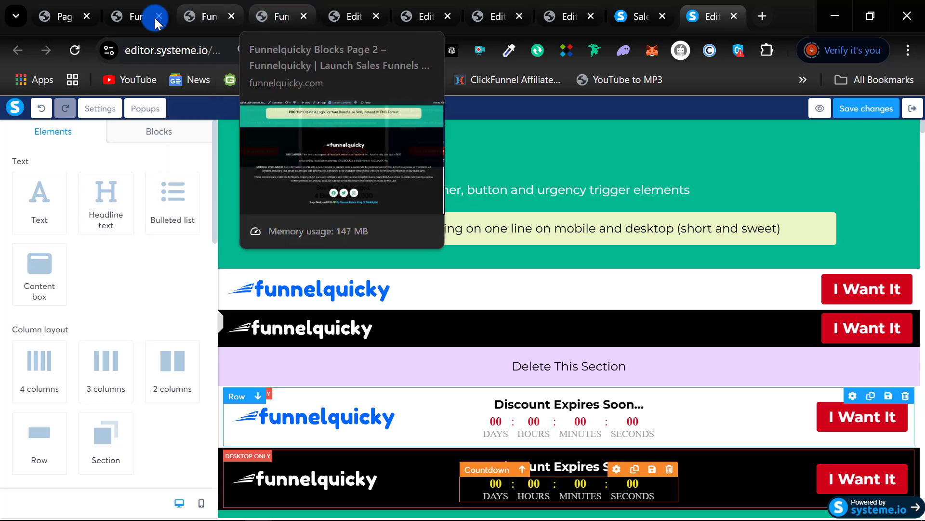
{"action": "left_click", "coordinate": [135, 18]}
{"action": "scroll", "coordinate": [705, 253], "scroll_direction": "up", "scroll_amount": 5}
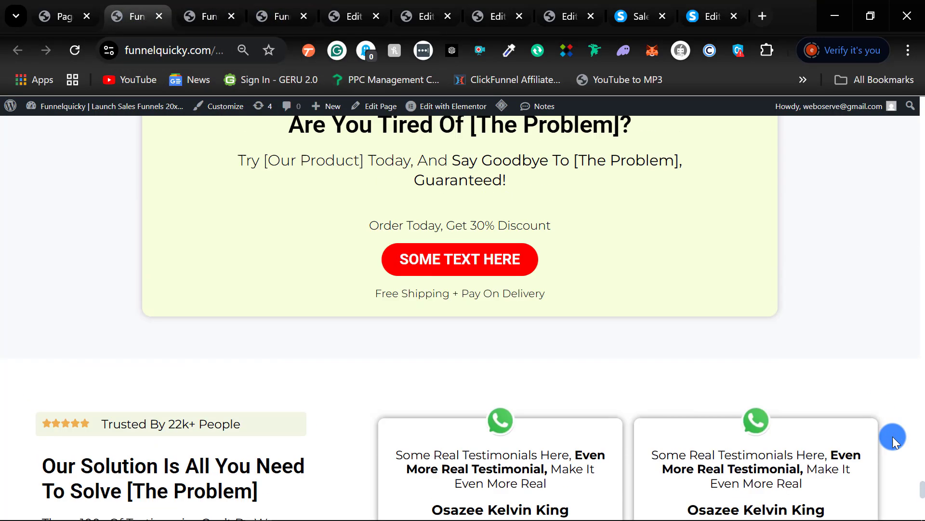
{"action": "left_click_drag", "start_coordinate": [920, 483], "coordinate": [921, 103]}
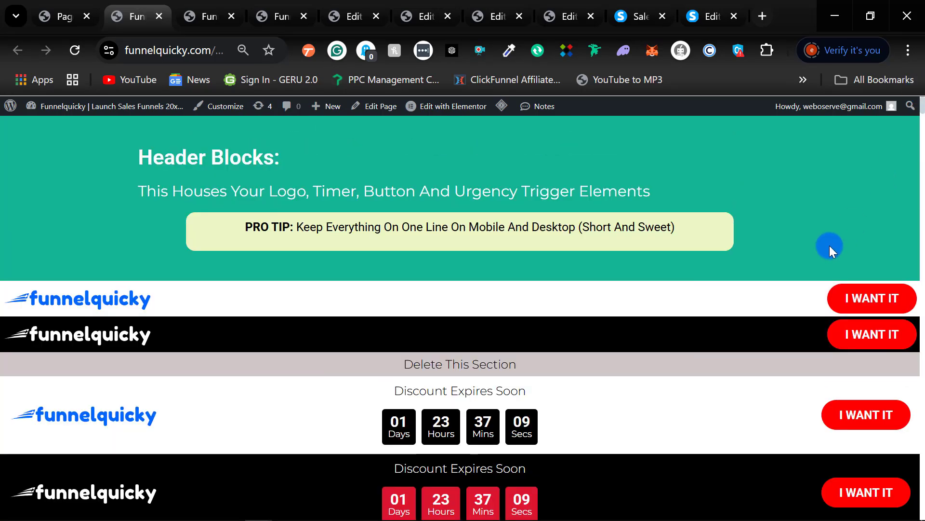
Look over the Header Blocks on Funnelquicky Blocks Page 1, and switch to their version in the systeme.io editor.
{"action": "scroll", "coordinate": [780, 217], "scroll_direction": "down", "scroll_amount": 5}
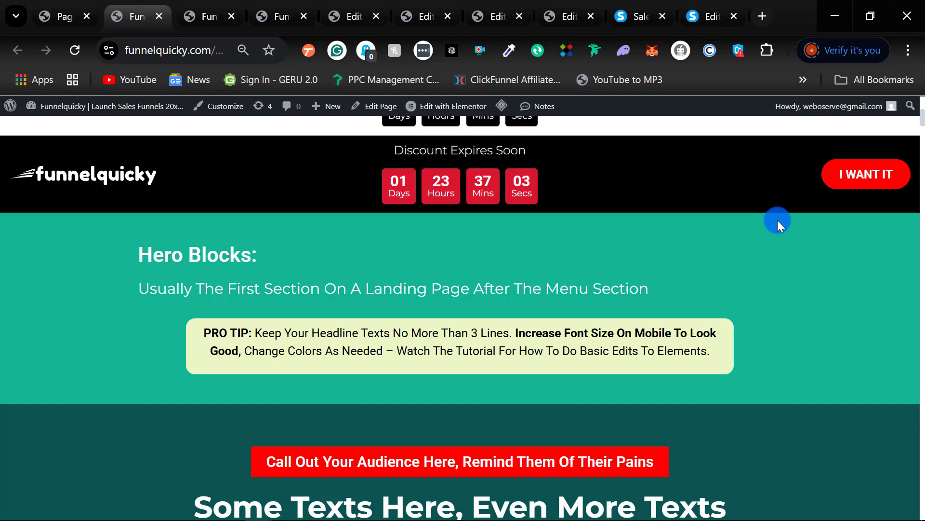
{"action": "scroll", "coordinate": [778, 221], "scroll_direction": "up", "scroll_amount": 10}
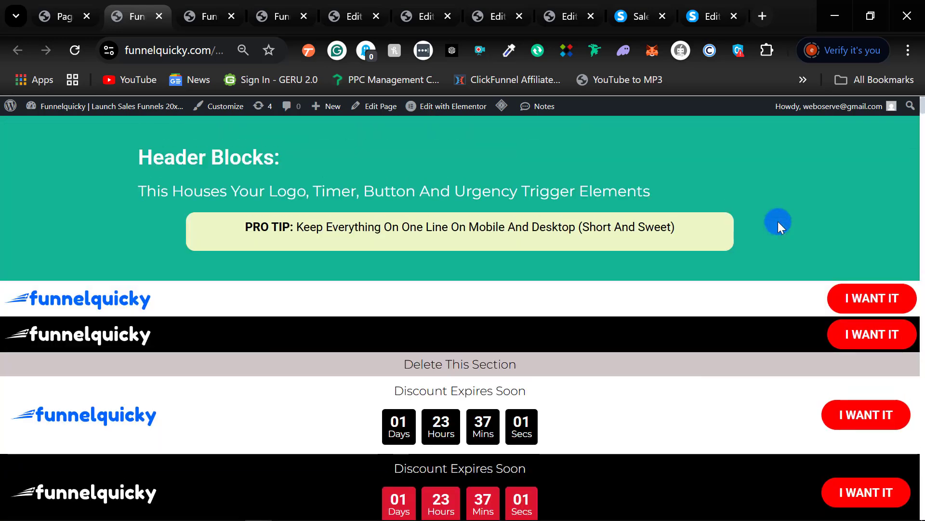
{"action": "left_click", "coordinate": [703, 17]}
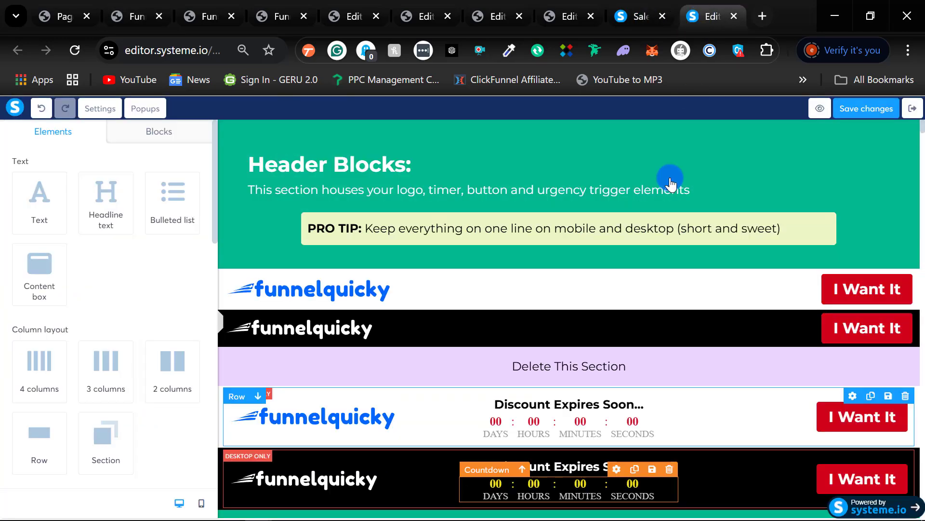
Examine the systeme.io Hero Blocks, comparing the centred image and video layouts with the two-column ones.
{"action": "scroll", "coordinate": [603, 185], "scroll_direction": "down", "scroll_amount": 15}
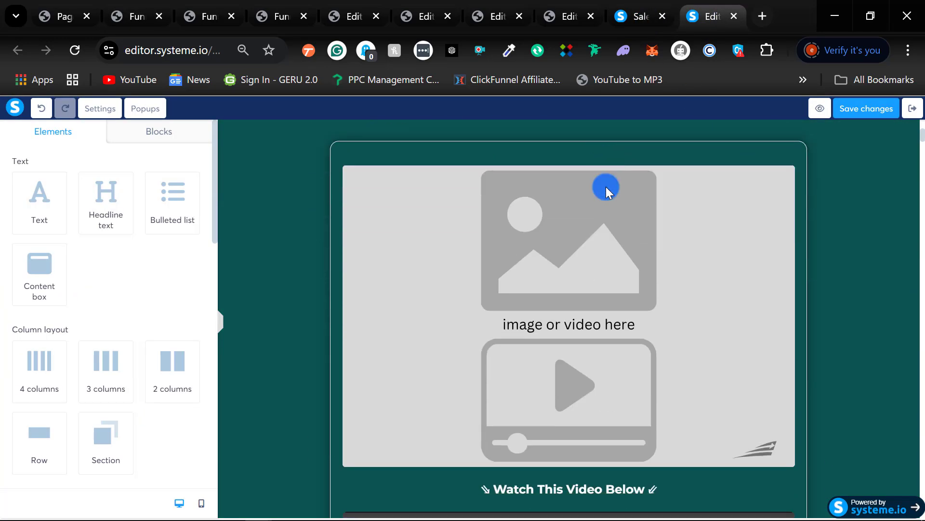
{"action": "scroll", "coordinate": [606, 188], "scroll_direction": "down", "scroll_amount": 20}
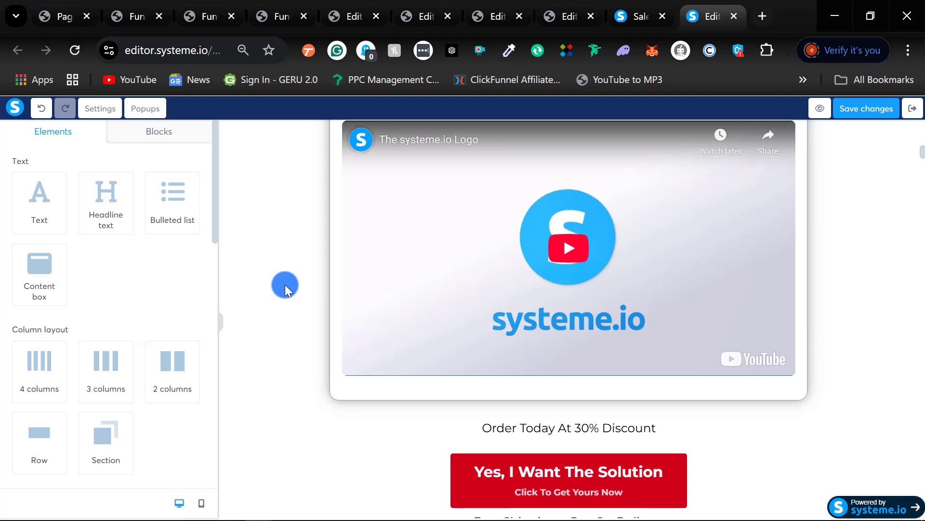
{"action": "scroll", "coordinate": [285, 289], "scroll_direction": "down", "scroll_amount": 15}
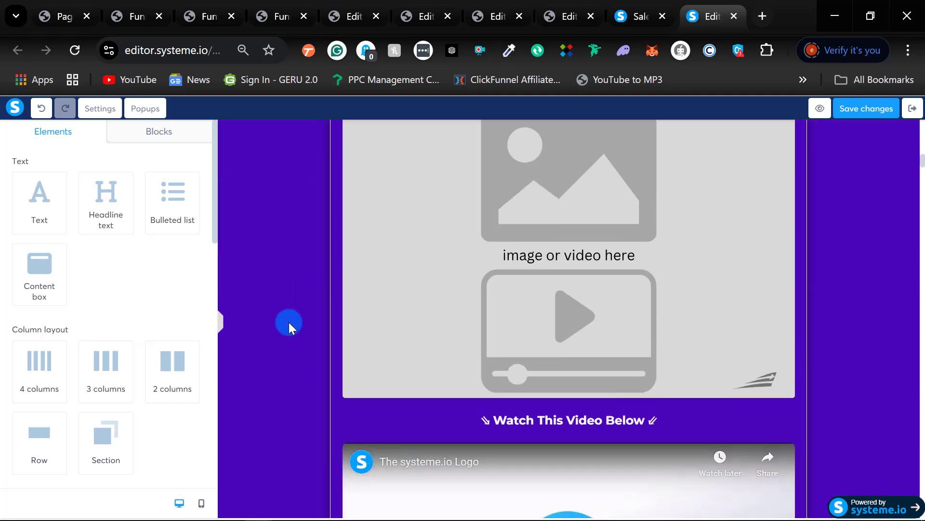
{"action": "scroll", "coordinate": [288, 322], "scroll_direction": "up", "scroll_amount": 13}
{"action": "scroll", "coordinate": [284, 326], "scroll_direction": "down", "scroll_amount": 11}
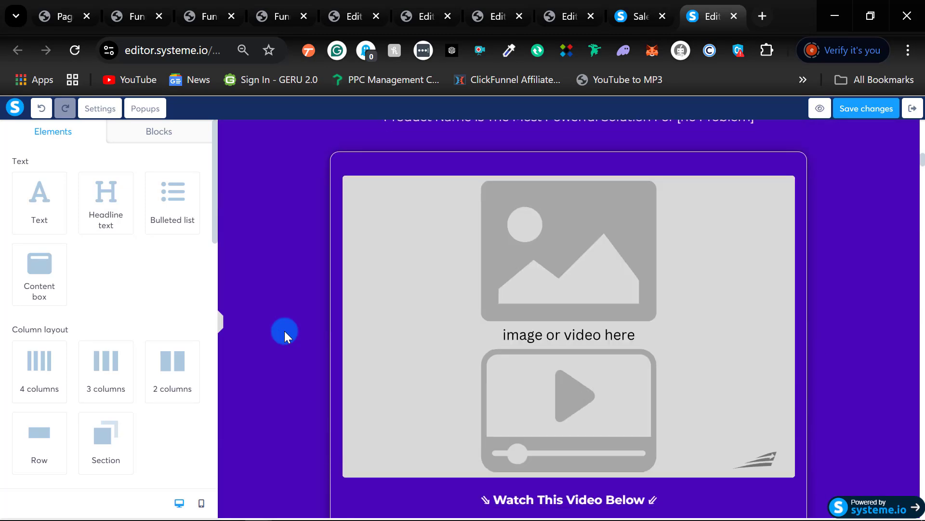
{"action": "scroll", "coordinate": [286, 331], "scroll_direction": "up", "scroll_amount": 15}
{"action": "scroll", "coordinate": [286, 332], "scroll_direction": "down", "scroll_amount": 12}
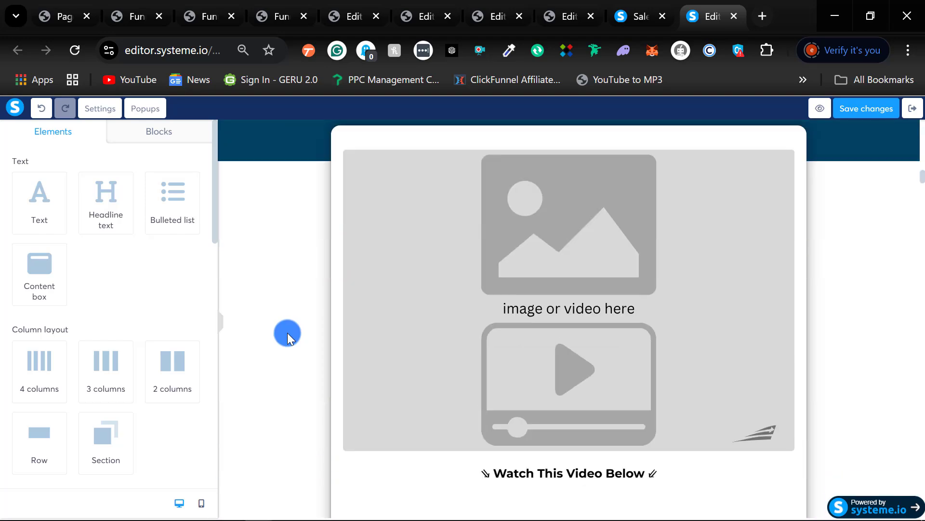
{"action": "scroll", "coordinate": [287, 332], "scroll_direction": "up", "scroll_amount": 8}
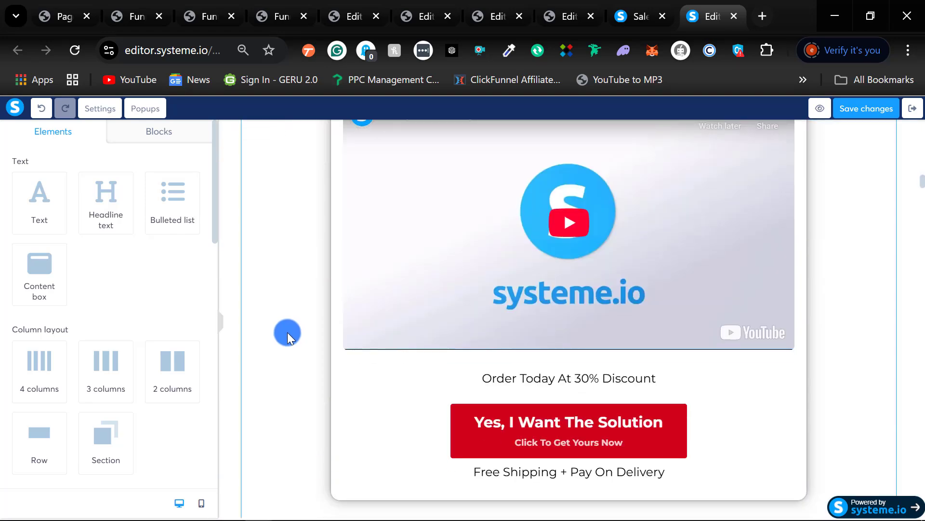
{"action": "scroll", "coordinate": [287, 332], "scroll_direction": "down", "scroll_amount": 10}
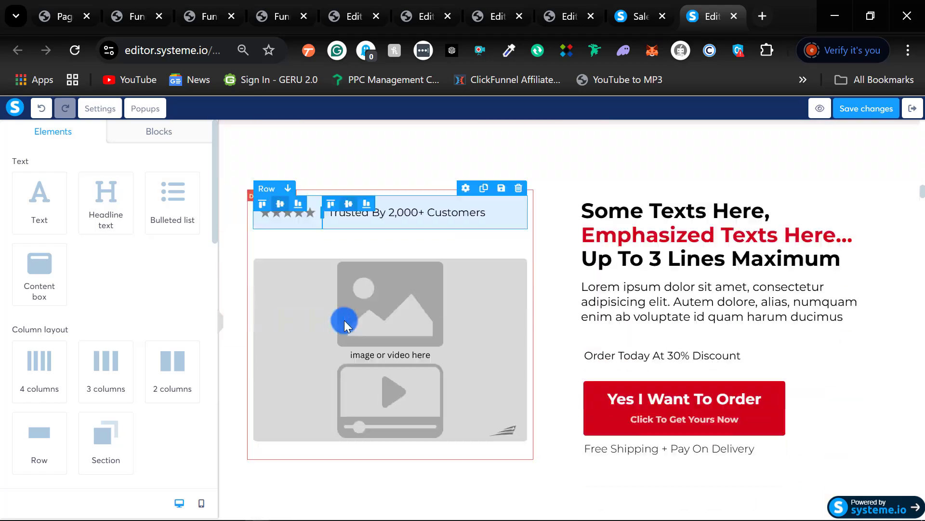
{"action": "scroll", "coordinate": [655, 302], "scroll_direction": "up", "scroll_amount": 10}
{"action": "scroll", "coordinate": [669, 308], "scroll_direction": "down", "scroll_amount": 15}
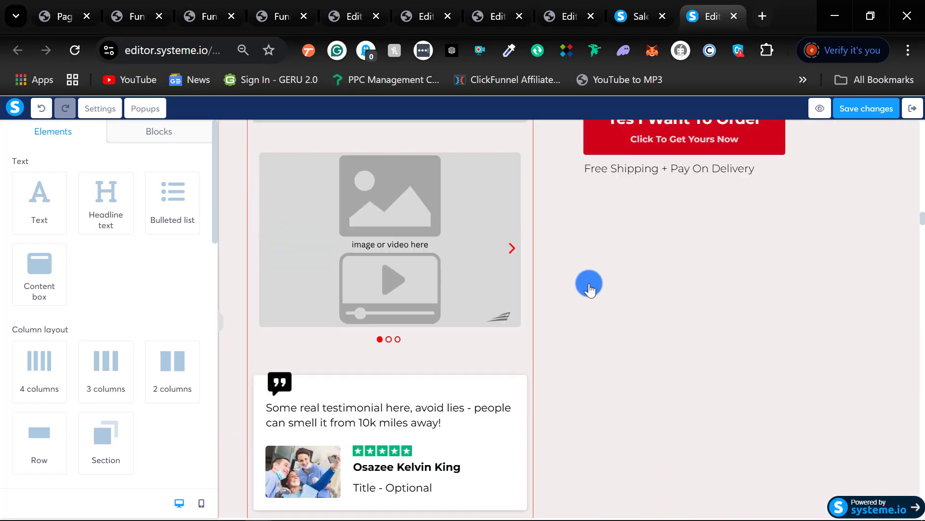
{"action": "scroll", "coordinate": [588, 287], "scroll_direction": "up", "scroll_amount": 15}
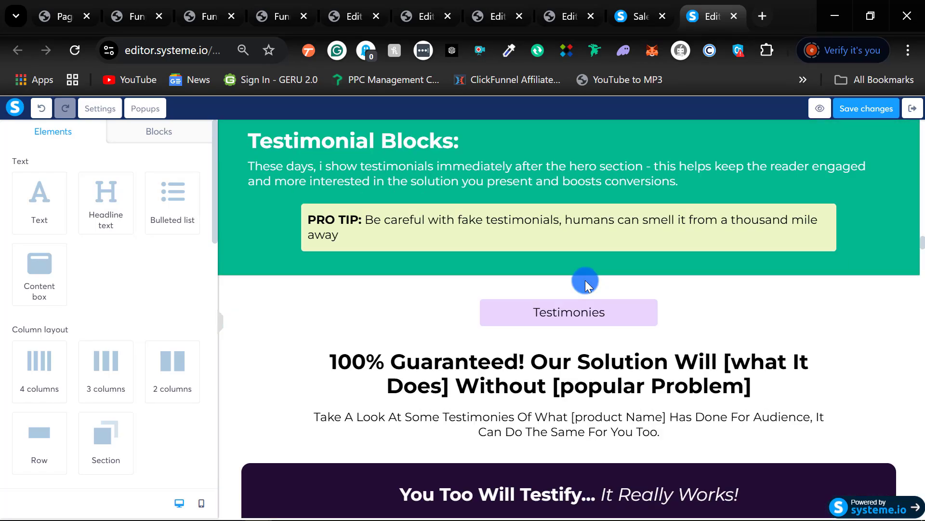
Examine the Testimonial Blocks, comparing the image carousels with the social-media testimonial cards.
{"action": "scroll", "coordinate": [585, 282], "scroll_direction": "down", "scroll_amount": 6}
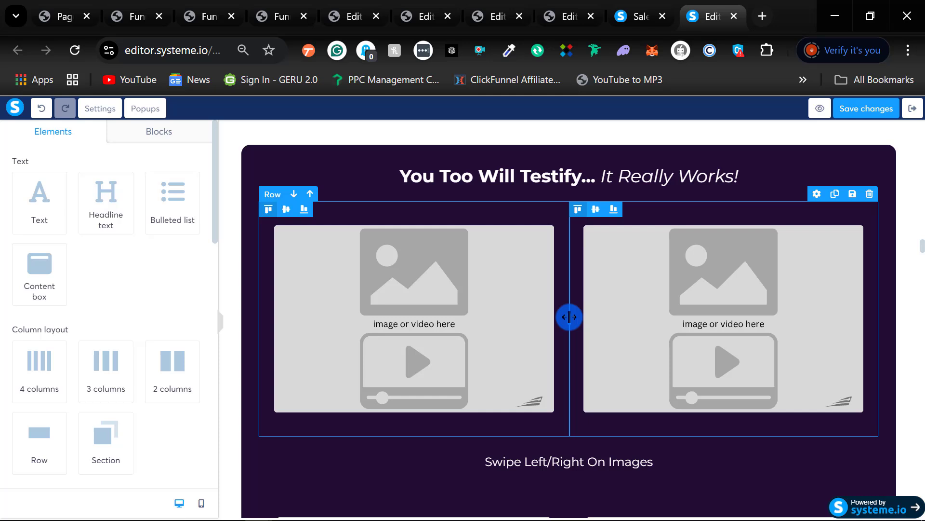
{"action": "scroll", "coordinate": [569, 318], "scroll_direction": "down", "scroll_amount": 12}
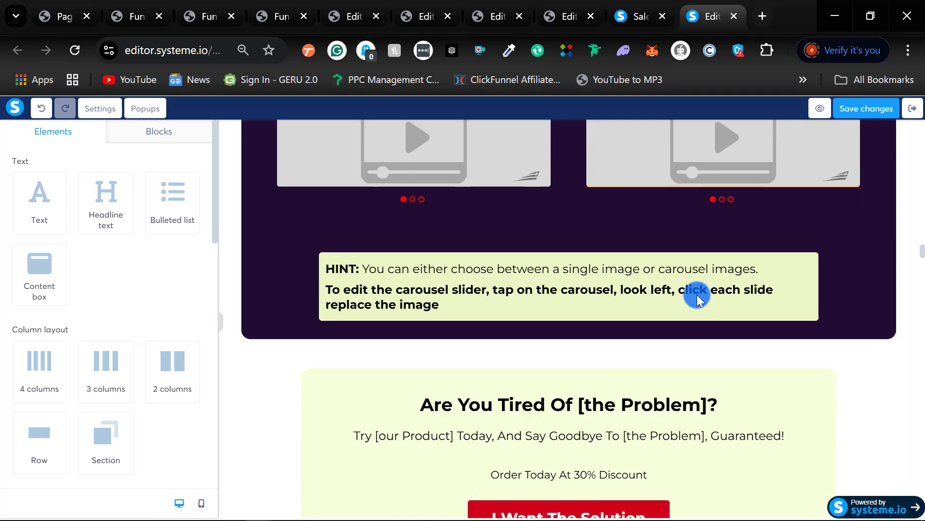
{"action": "scroll", "coordinate": [906, 279], "scroll_direction": "down", "scroll_amount": 15}
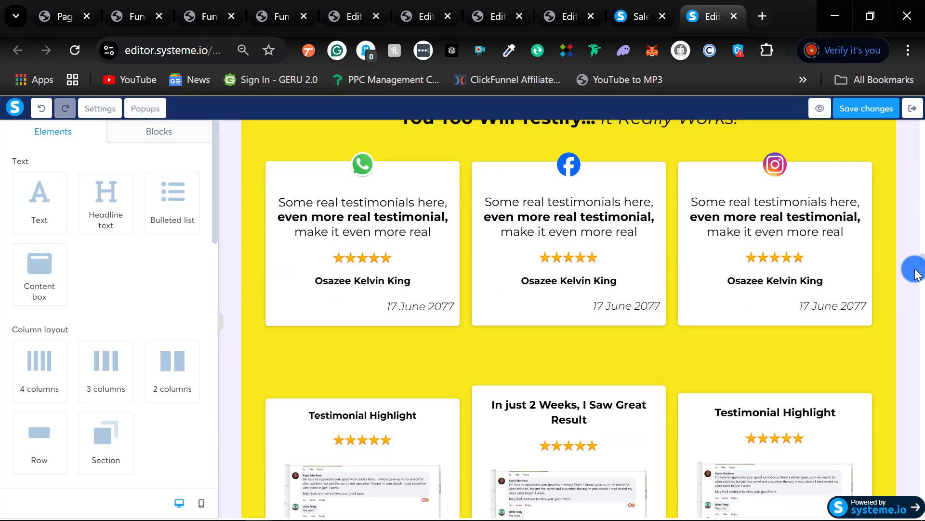
{"action": "scroll", "coordinate": [915, 274], "scroll_direction": "down", "scroll_amount": 4}
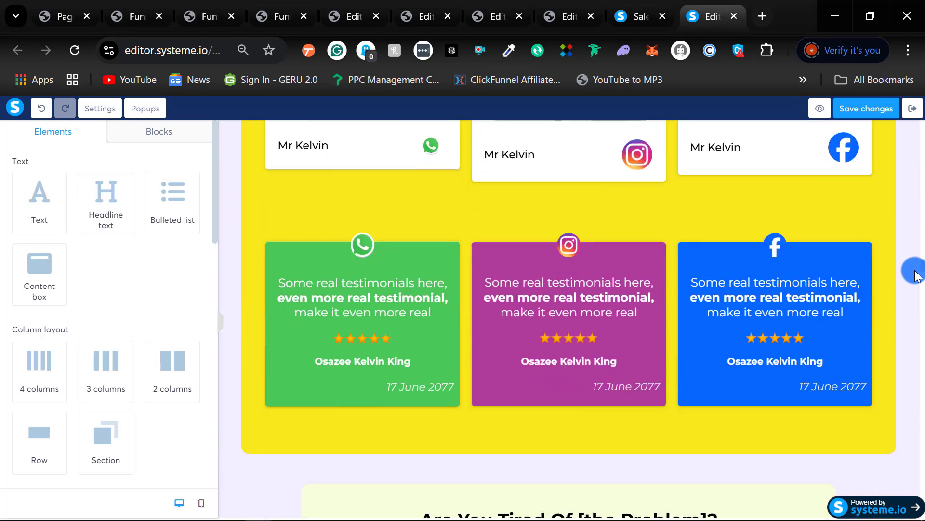
{"action": "scroll", "coordinate": [914, 275], "scroll_direction": "up", "scroll_amount": 15}
{"action": "scroll", "coordinate": [915, 279], "scroll_direction": "down", "scroll_amount": 10}
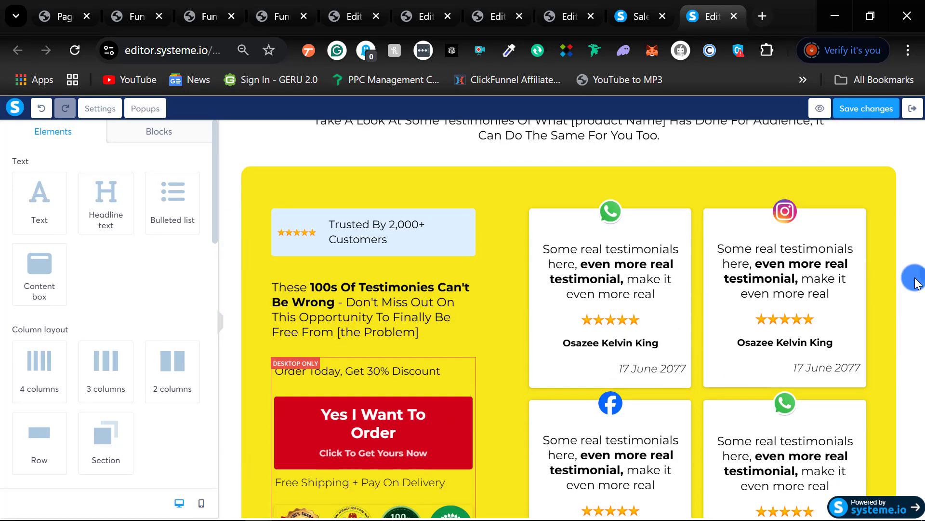
{"action": "scroll", "coordinate": [914, 282], "scroll_direction": "down", "scroll_amount": 10}
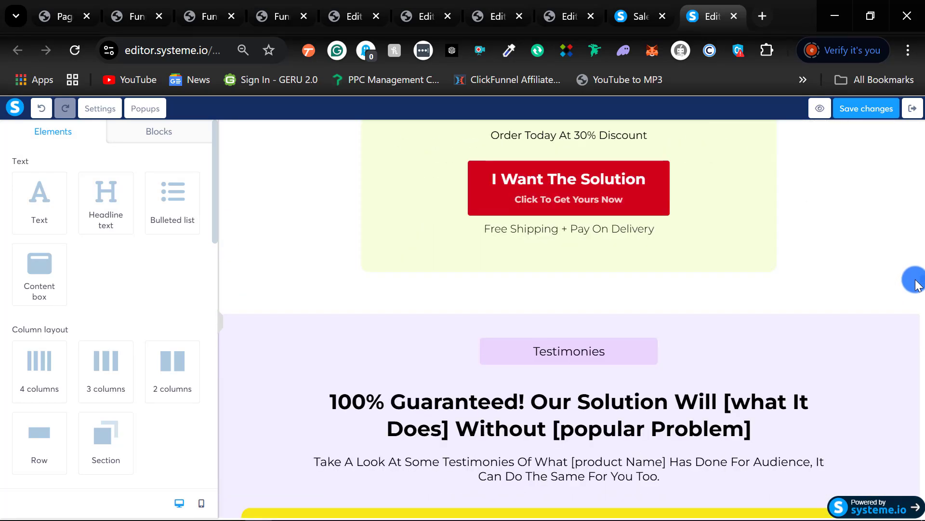
Examine the True Story letter block and the Symptoms Blocks, including the warning section with problem images.
{"action": "scroll", "coordinate": [915, 284], "scroll_direction": "down", "scroll_amount": 20}
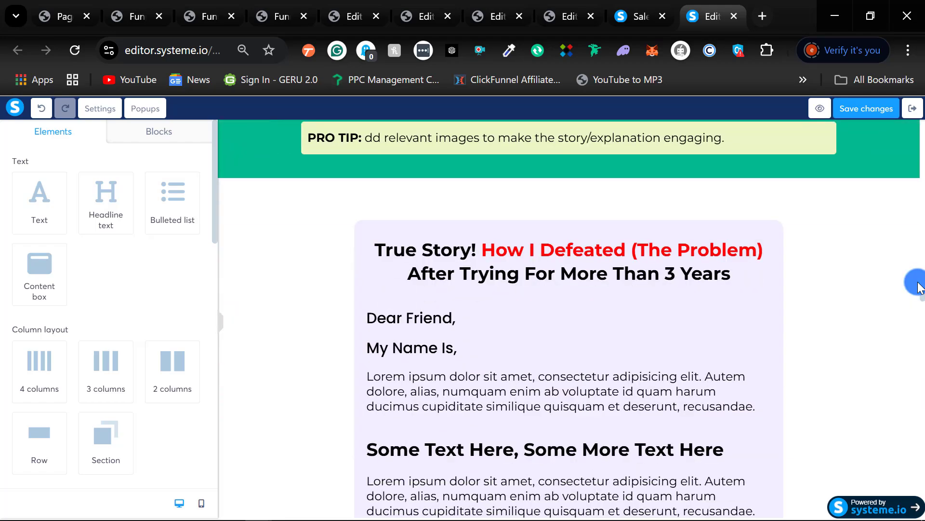
{"action": "scroll", "coordinate": [918, 288], "scroll_direction": "down", "scroll_amount": 2}
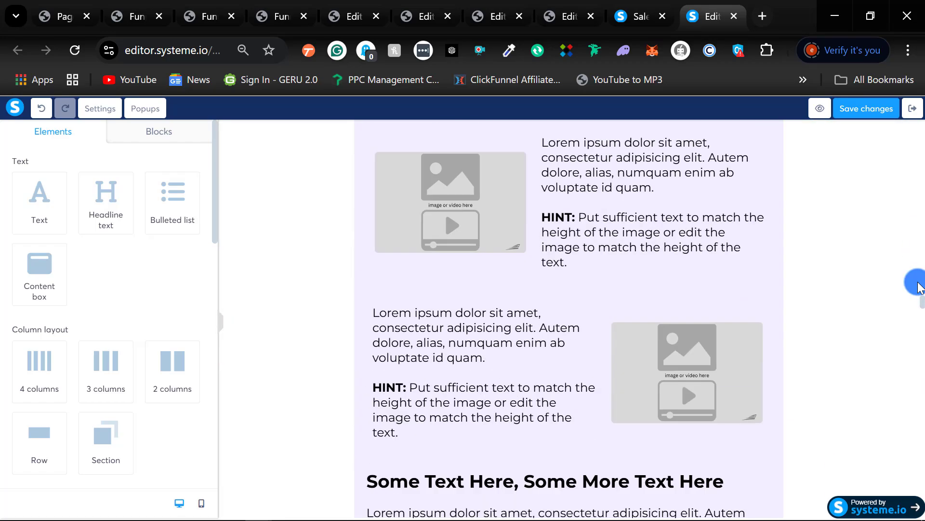
{"action": "scroll", "coordinate": [835, 304], "scroll_direction": "down", "scroll_amount": 15}
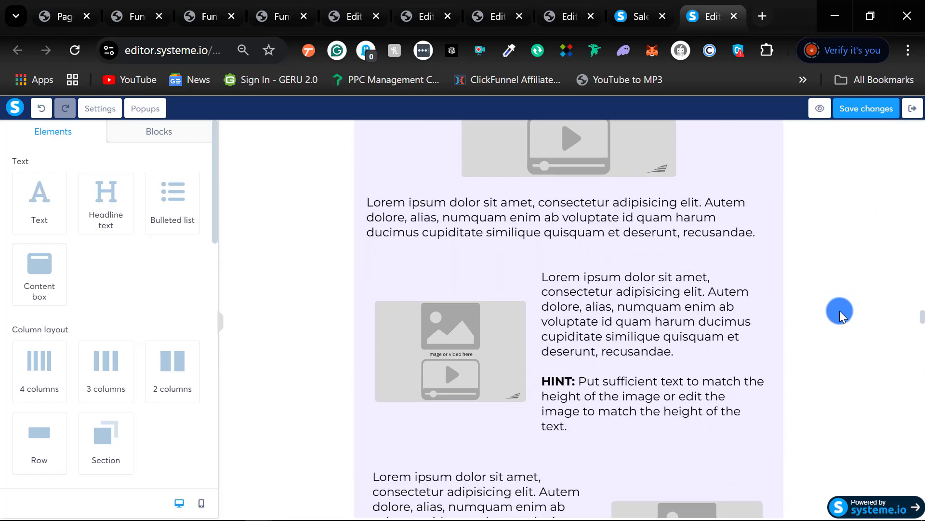
{"action": "scroll", "coordinate": [840, 310], "scroll_direction": "down", "scroll_amount": 10}
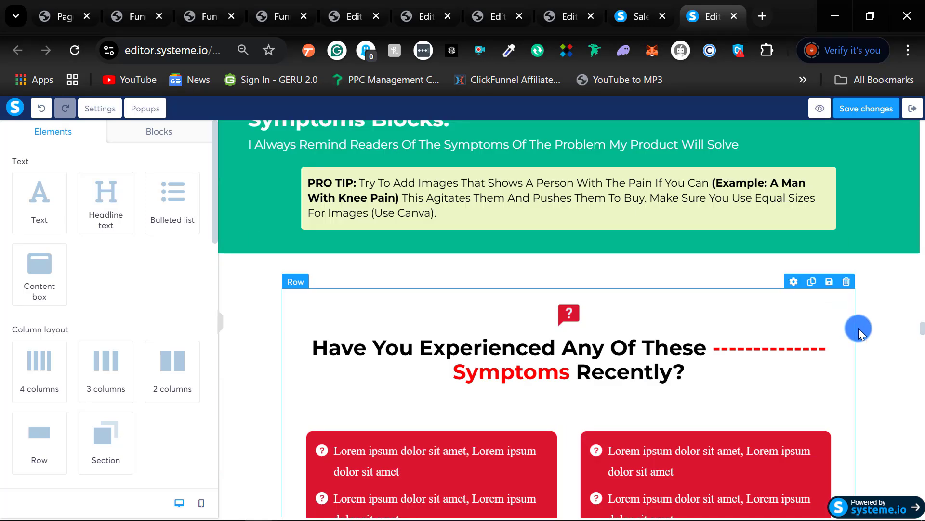
{"action": "scroll", "coordinate": [862, 332], "scroll_direction": "down", "scroll_amount": 5}
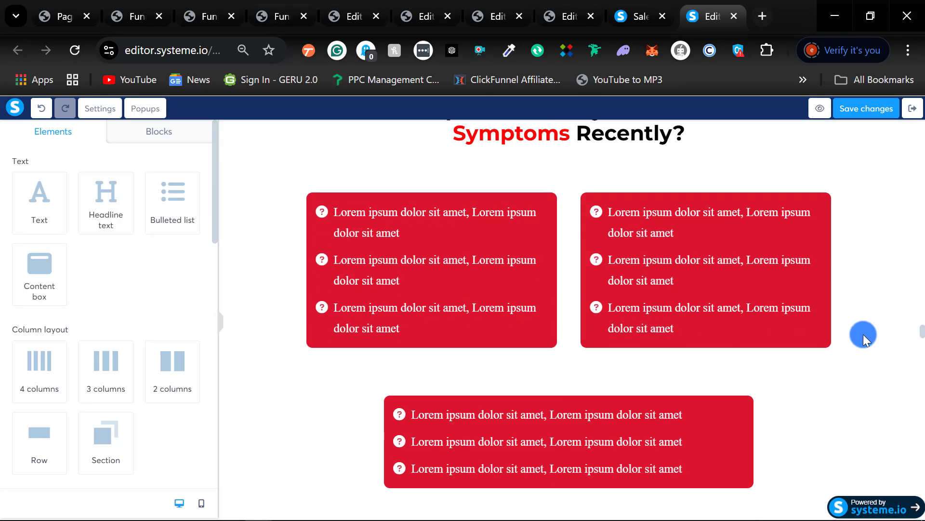
{"action": "scroll", "coordinate": [858, 342], "scroll_direction": "down", "scroll_amount": 12}
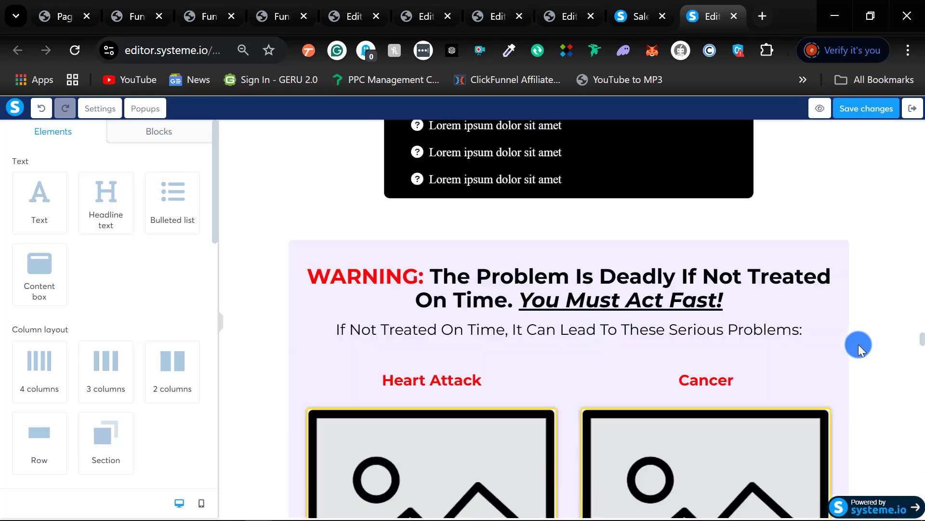
Examine the Us Versus Them Blocks and the Pricing Blocks, comparing the white package cards with the coloured ones.
{"action": "scroll", "coordinate": [858, 345], "scroll_direction": "down", "scroll_amount": 10}
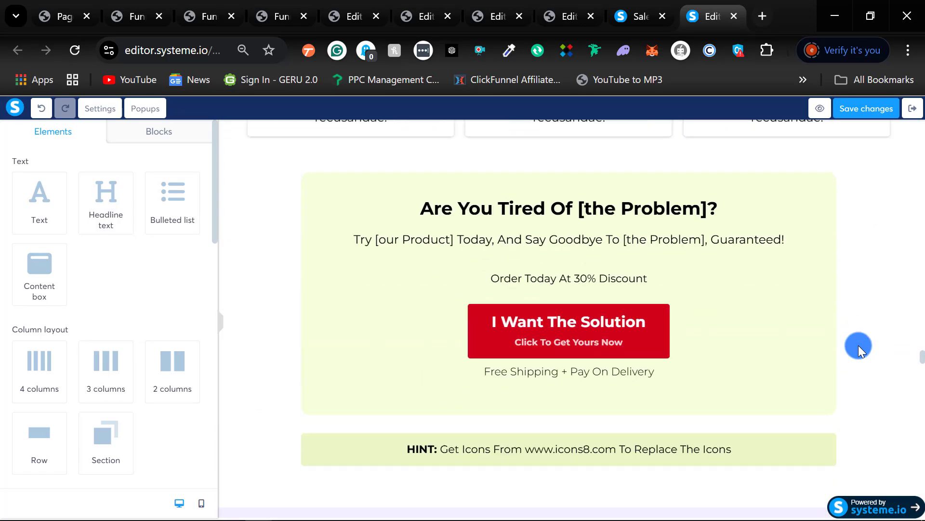
{"action": "scroll", "coordinate": [858, 345], "scroll_direction": "up", "scroll_amount": 4}
{"action": "scroll", "coordinate": [860, 351], "scroll_direction": "down", "scroll_amount": 20}
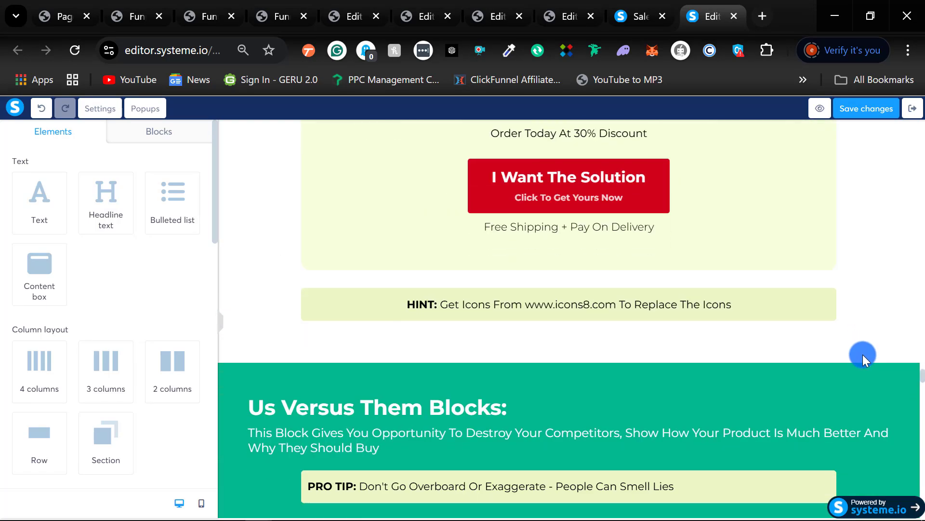
{"action": "scroll", "coordinate": [863, 357], "scroll_direction": "down", "scroll_amount": 15}
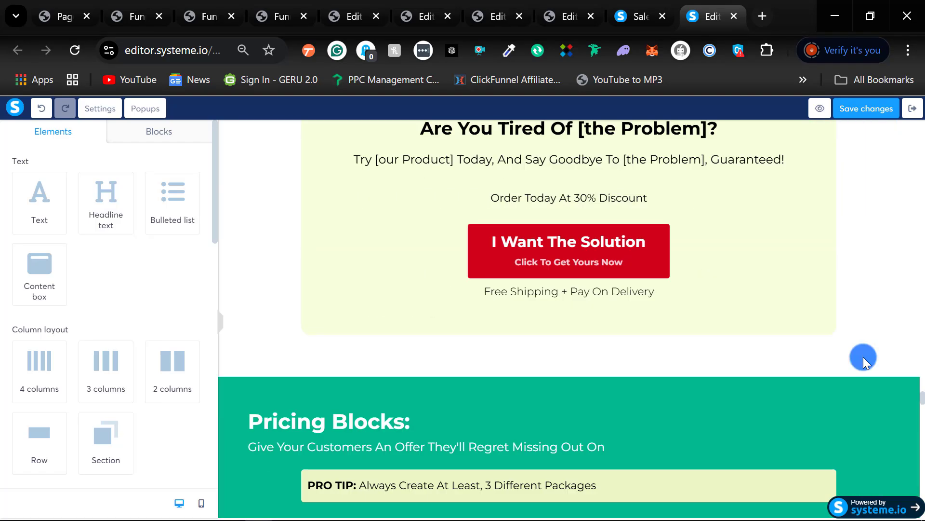
{"action": "scroll", "coordinate": [865, 359], "scroll_direction": "down", "scroll_amount": 10}
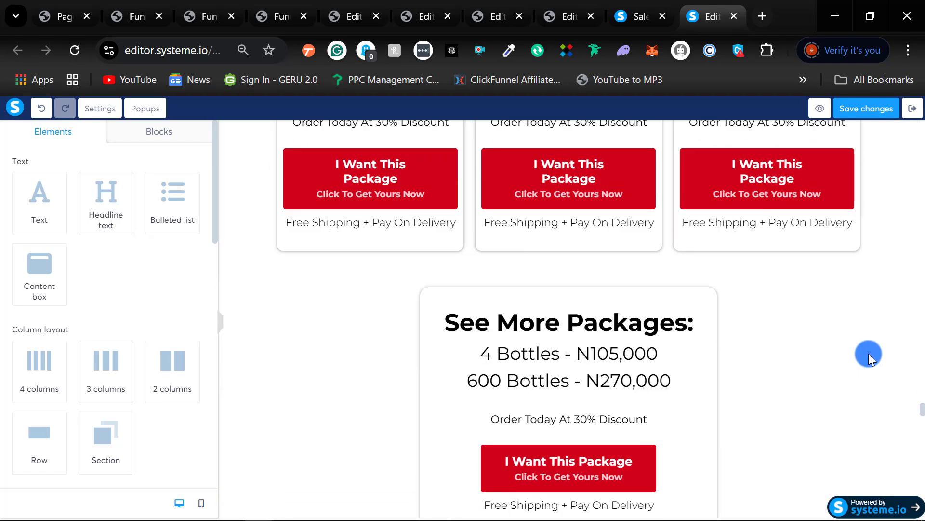
{"action": "scroll", "coordinate": [869, 354], "scroll_direction": "down", "scroll_amount": 12}
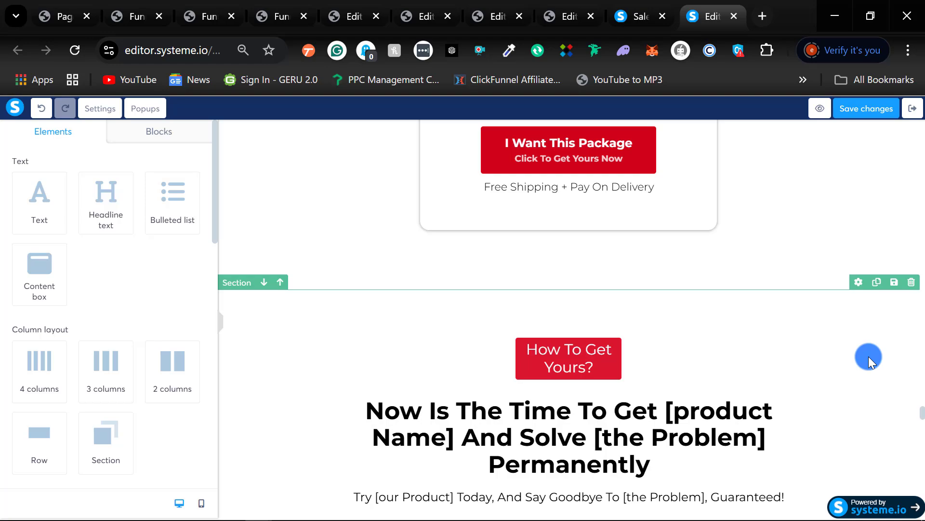
{"action": "scroll", "coordinate": [868, 357], "scroll_direction": "down", "scroll_amount": 5}
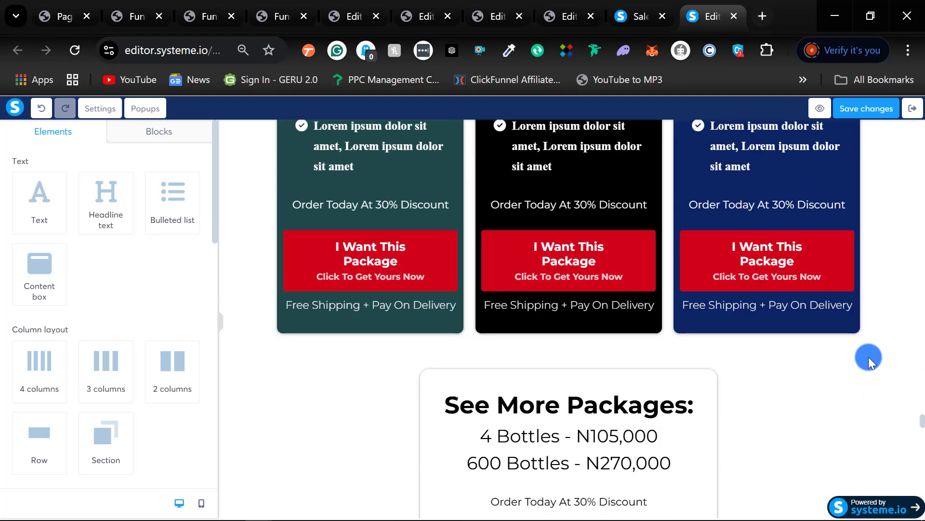
Examine the ordering section under How To Get Yours in its layout variations, and the FAQ accordions.
{"action": "scroll", "coordinate": [869, 356], "scroll_direction": "down", "scroll_amount": 8}
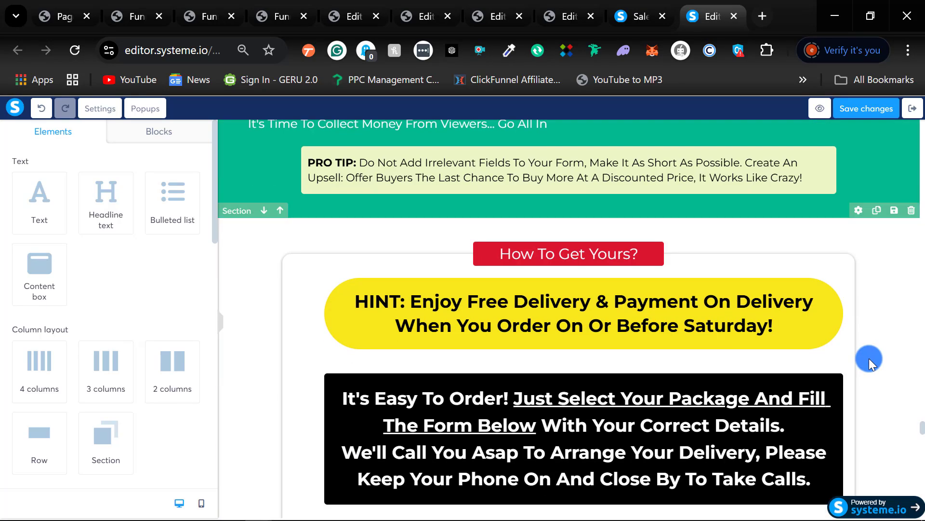
{"action": "scroll", "coordinate": [869, 358], "scroll_direction": "down", "scroll_amount": 2}
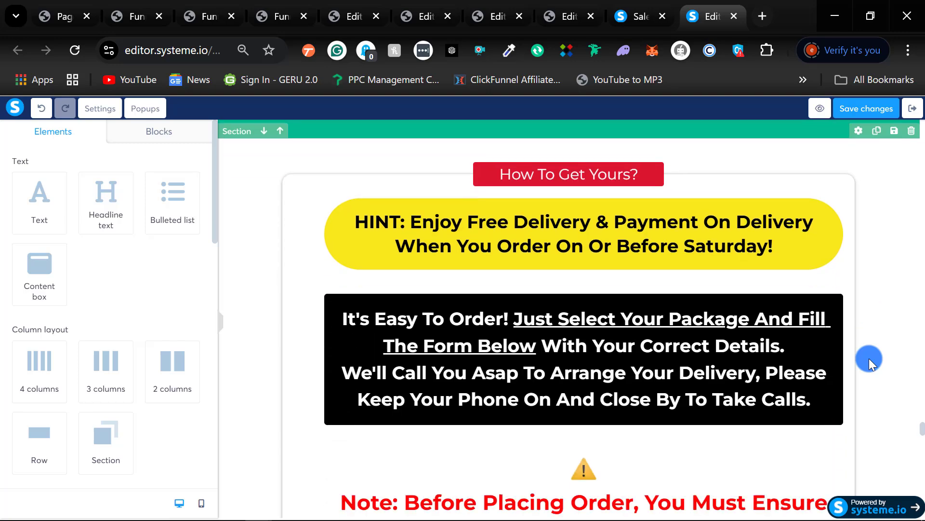
{"action": "scroll", "coordinate": [869, 357], "scroll_direction": "down", "scroll_amount": 15}
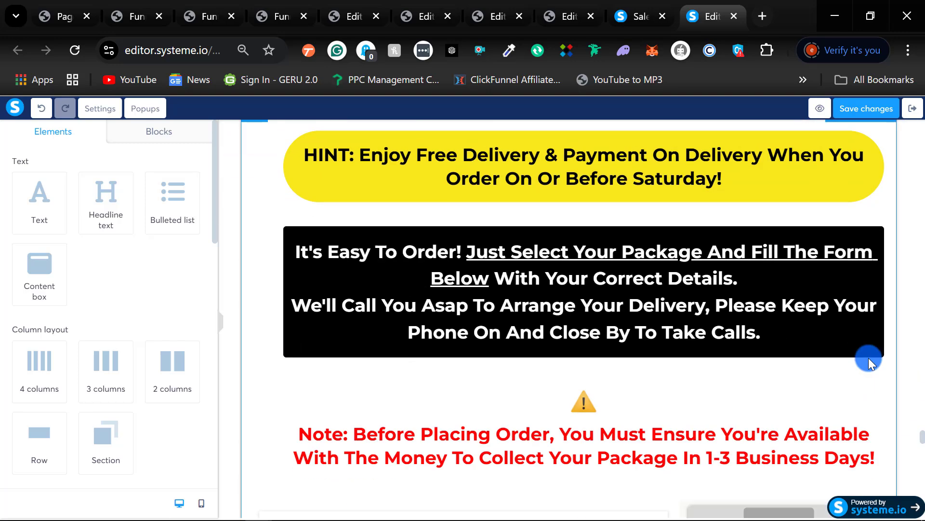
{"action": "scroll", "coordinate": [868, 358], "scroll_direction": "down", "scroll_amount": 15}
{"action": "scroll", "coordinate": [869, 360], "scroll_direction": "down", "scroll_amount": 20}
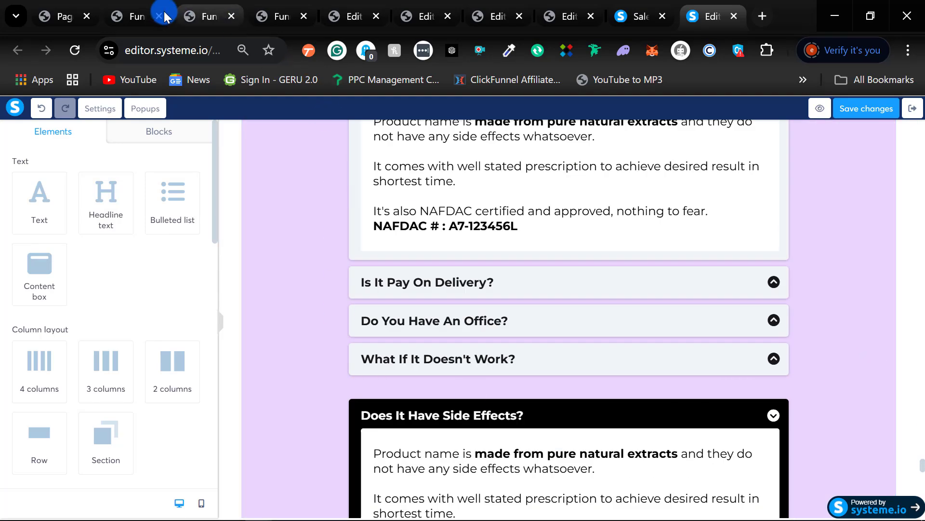
Switch to the empty Training Page draft in the Elementor editor.
{"action": "left_click", "coordinate": [346, 16]}
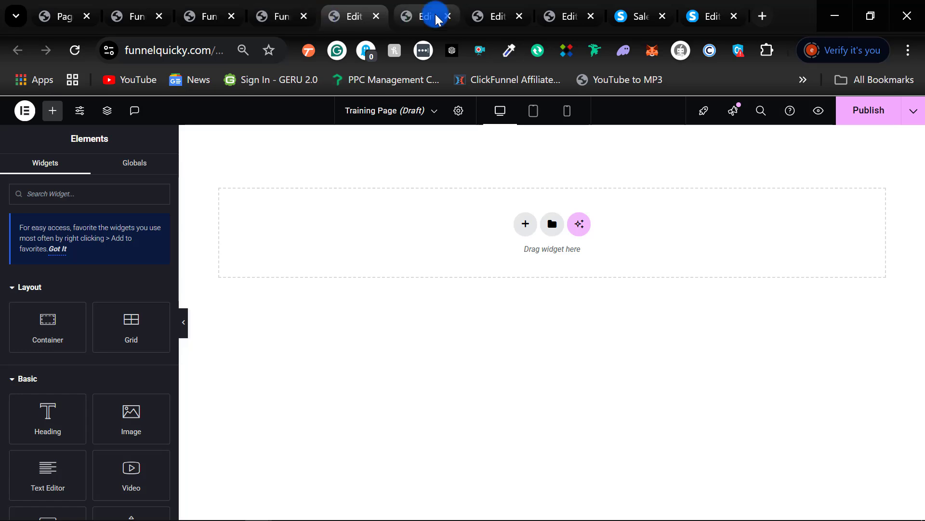
Copy the white header block with the blue logo and the I WANT IT button from Funnelquicky Blocks Page 1.
{"action": "left_click", "coordinate": [415, 13]}
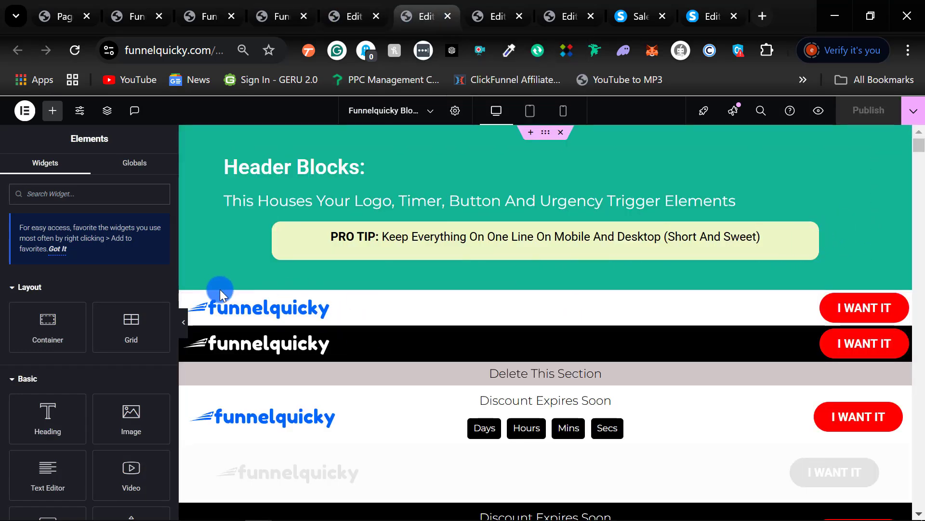
{"action": "left_click", "coordinate": [317, 312]}
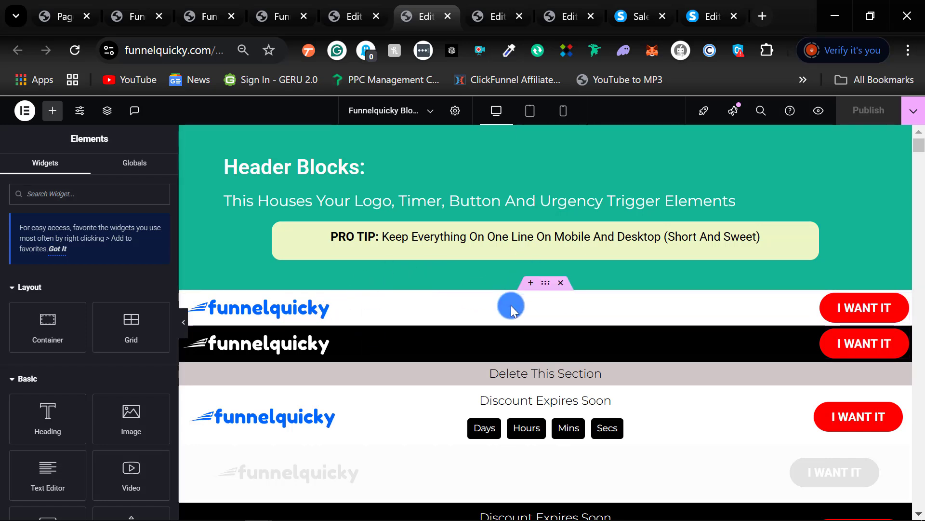
{"action": "right_click", "coordinate": [545, 289]}
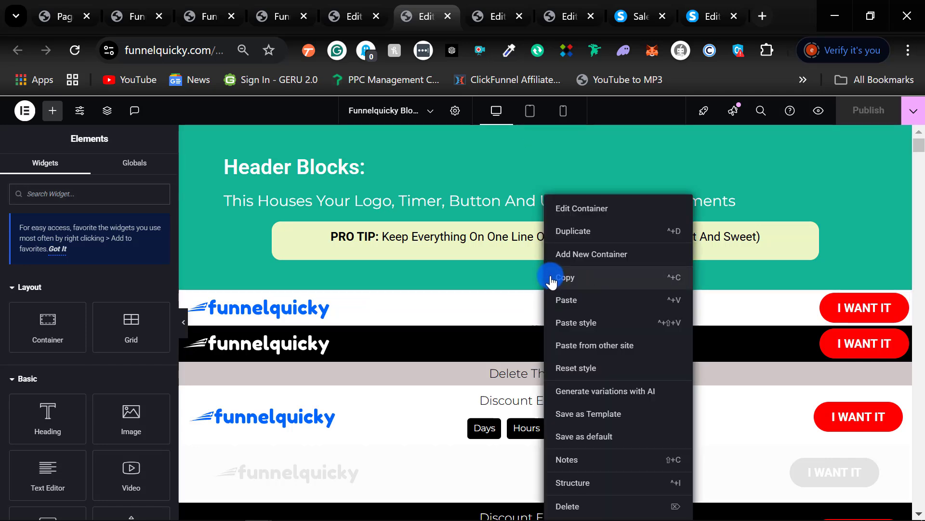
{"action": "left_click", "coordinate": [579, 288]}
Paste the copied header block into the empty Training Page draft.
{"action": "left_click", "coordinate": [346, 17]}
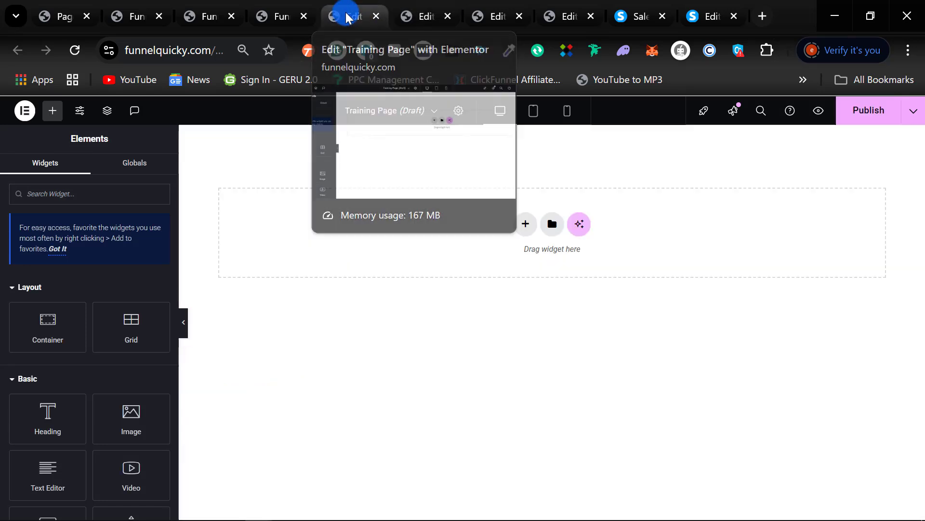
{"action": "right_click", "coordinate": [399, 233]}
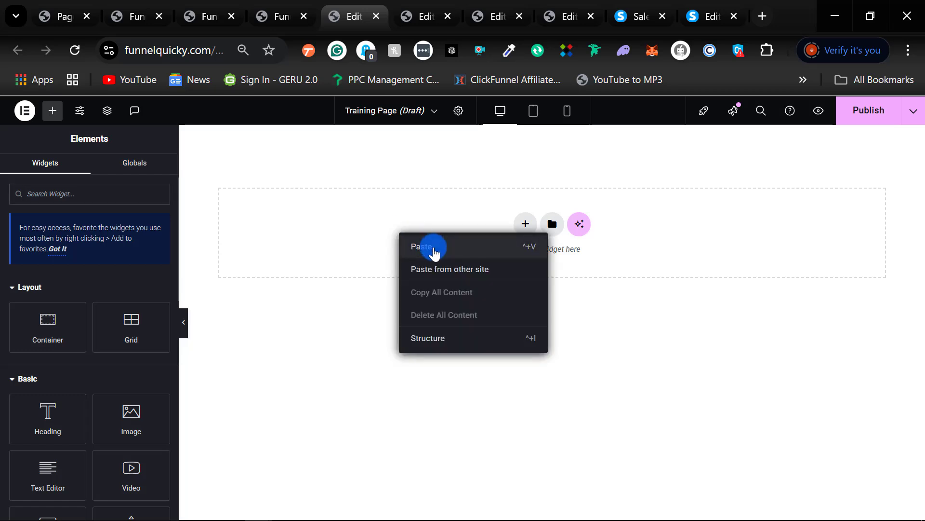
{"action": "left_click", "coordinate": [434, 252]}
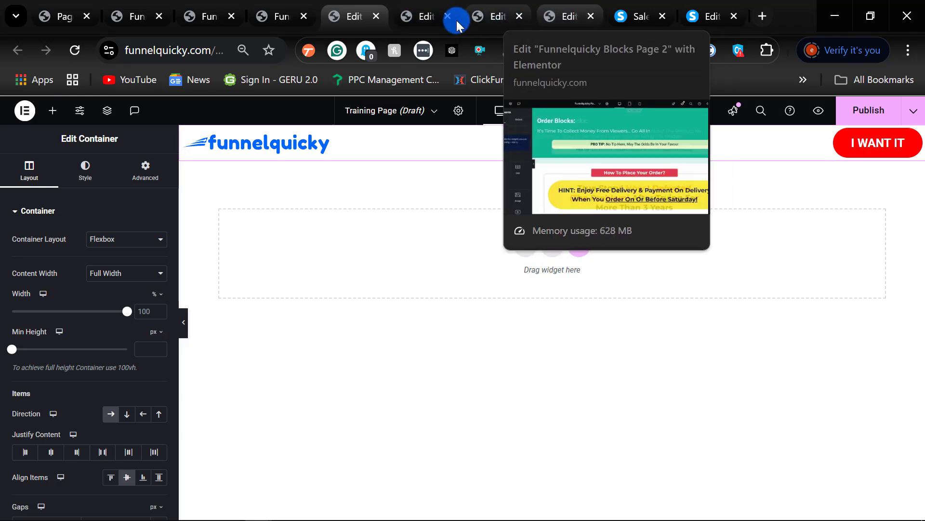
Copy the dark green hero block, the first one under Hero Blocks on Funnelquicky Blocks Page 1.
{"action": "left_click", "coordinate": [401, 17]}
{"action": "scroll", "coordinate": [412, 264], "scroll_direction": "down", "scroll_amount": 5}
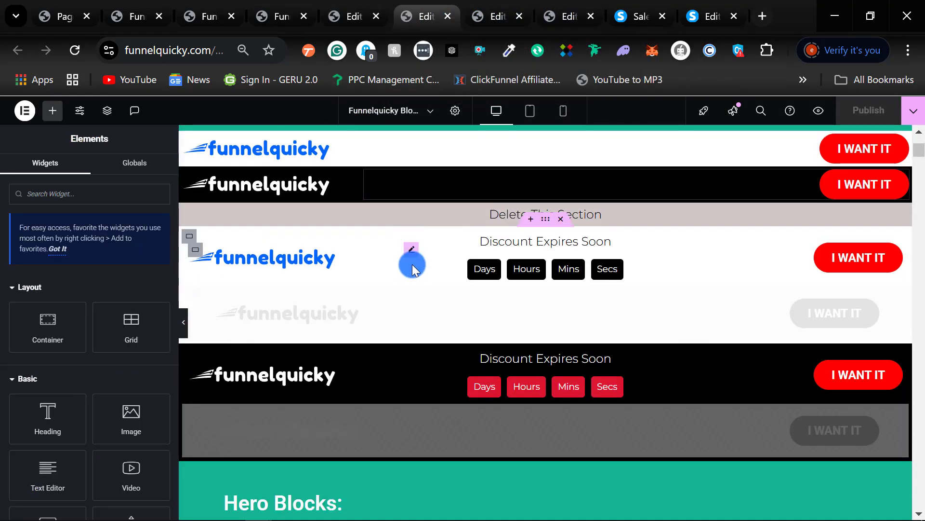
{"action": "scroll", "coordinate": [453, 280], "scroll_direction": "down", "scroll_amount": 6}
{"action": "scroll", "coordinate": [454, 280], "scroll_direction": "up", "scroll_amount": 3}
{"action": "scroll", "coordinate": [458, 317], "scroll_direction": "down", "scroll_amount": 8}
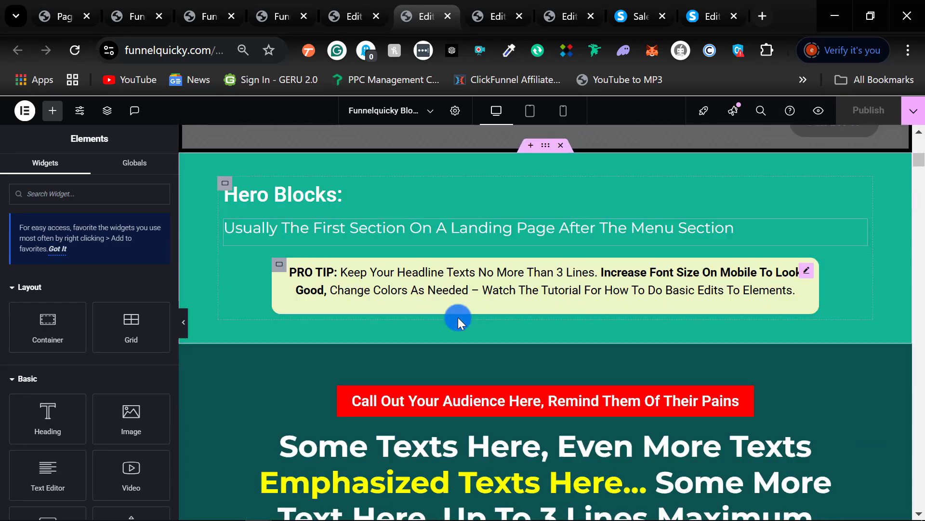
{"action": "scroll", "coordinate": [354, 298], "scroll_direction": "up", "scroll_amount": 5}
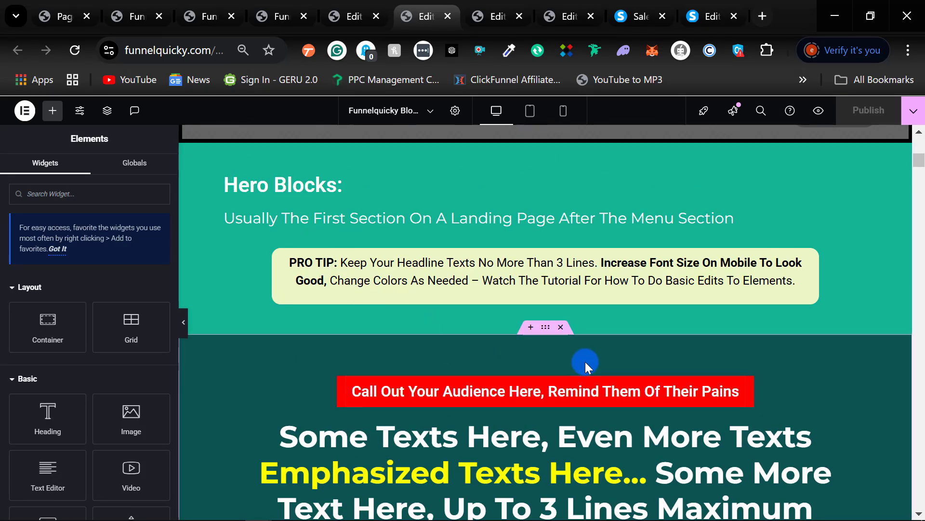
{"action": "scroll", "coordinate": [434, 328], "scroll_direction": "down", "scroll_amount": 15}
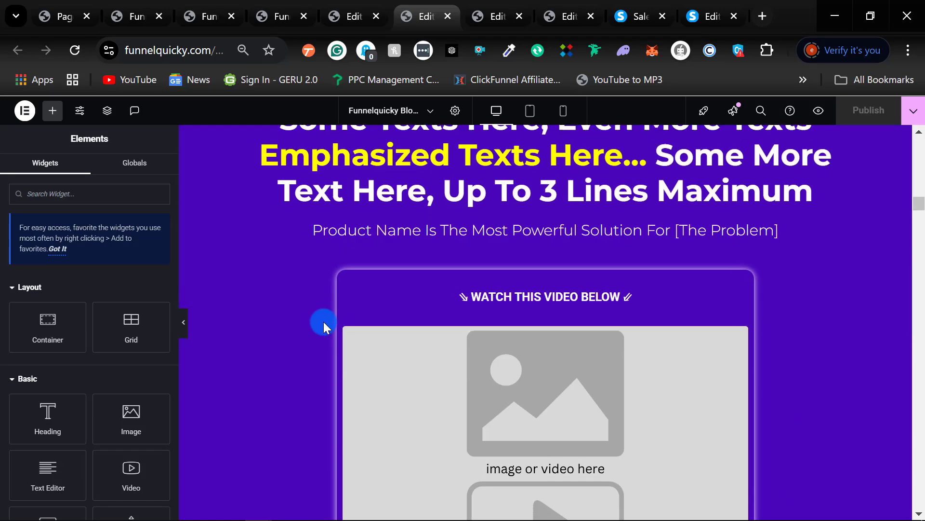
{"action": "scroll", "coordinate": [323, 322], "scroll_direction": "up", "scroll_amount": 16}
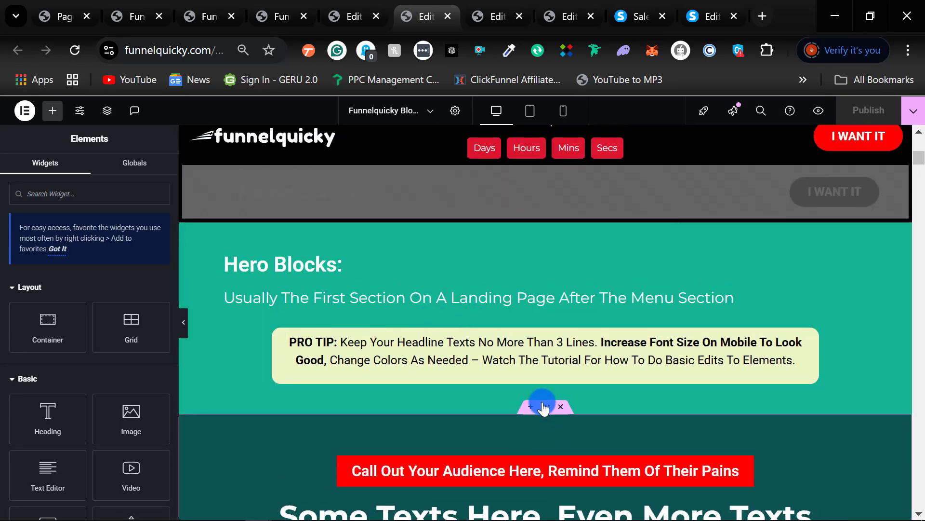
{"action": "right_click", "coordinate": [543, 407]}
{"action": "left_click", "coordinate": [586, 280]}
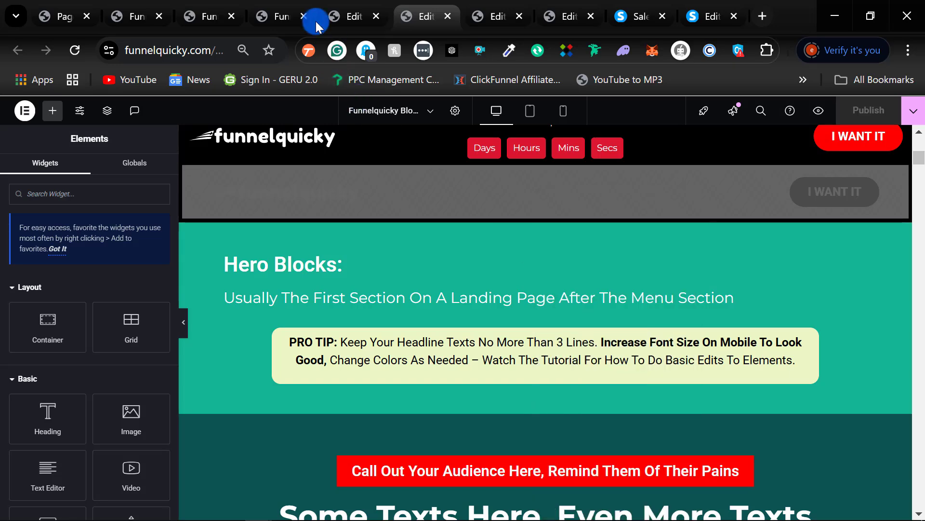
Paste the copied hero block below the header on the Training Page and check it down to its hint box.
{"action": "left_click", "coordinate": [349, 13]}
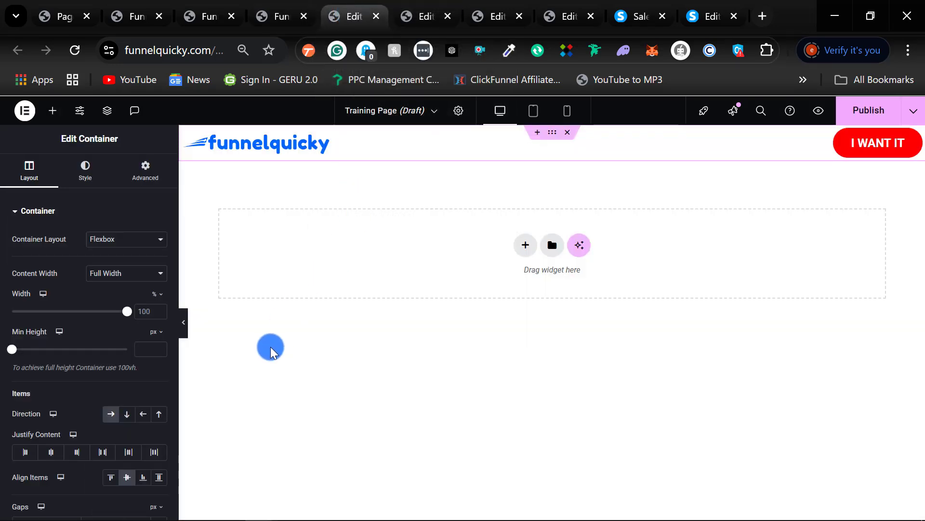
{"action": "right_click", "coordinate": [317, 271]}
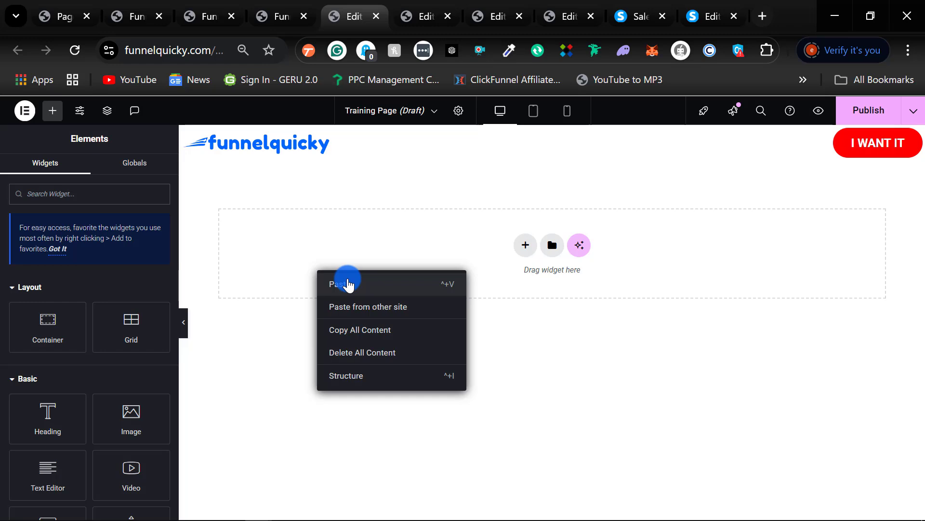
{"action": "left_click", "coordinate": [348, 285]}
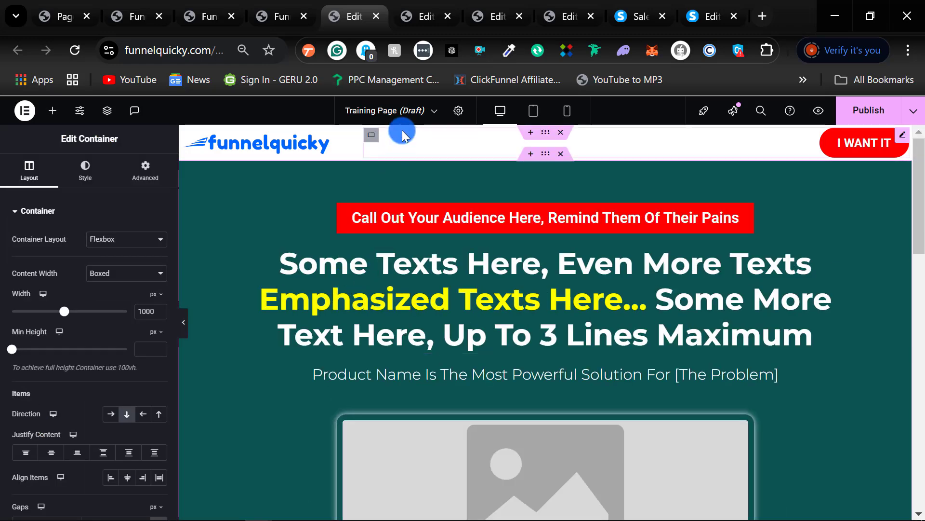
{"action": "scroll", "coordinate": [424, 181], "scroll_direction": "down", "scroll_amount": 15}
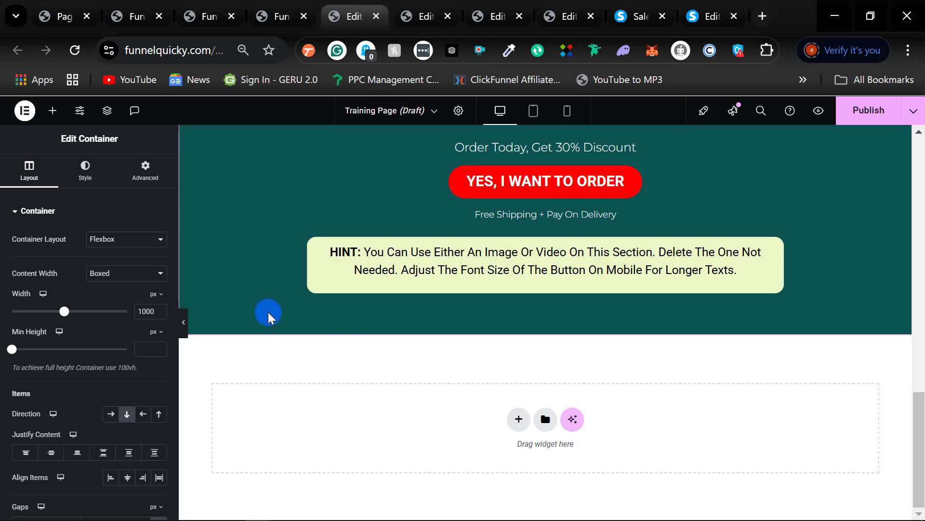
{"action": "scroll", "coordinate": [254, 316], "scroll_direction": "up", "scroll_amount": 4}
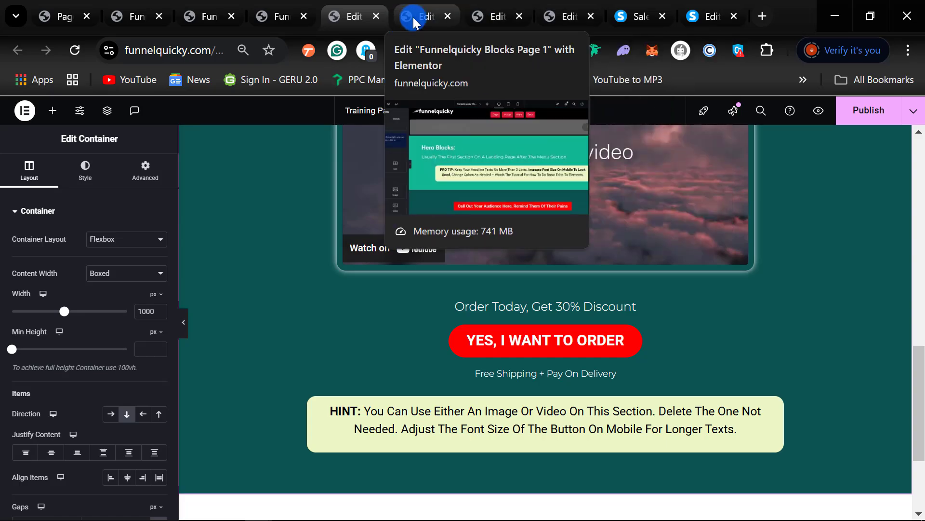
Copy the light testimonial block with WhatsApp, Instagram and Facebook review cards from Funnelquicky Blocks Page 1.
{"action": "left_click", "coordinate": [413, 17]}
{"action": "scroll", "coordinate": [386, 337], "scroll_direction": "down", "scroll_amount": 20}
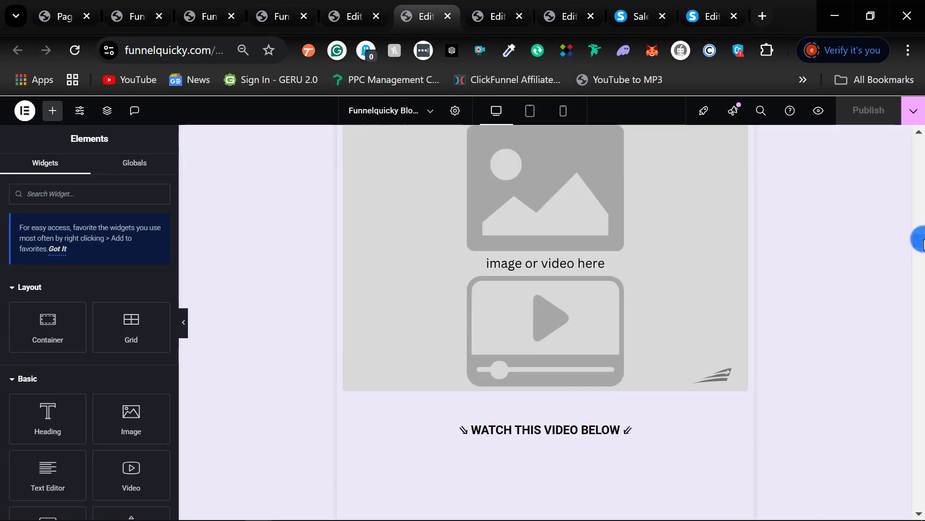
{"action": "left_click_drag", "start_coordinate": [921, 244], "coordinate": [920, 407]}
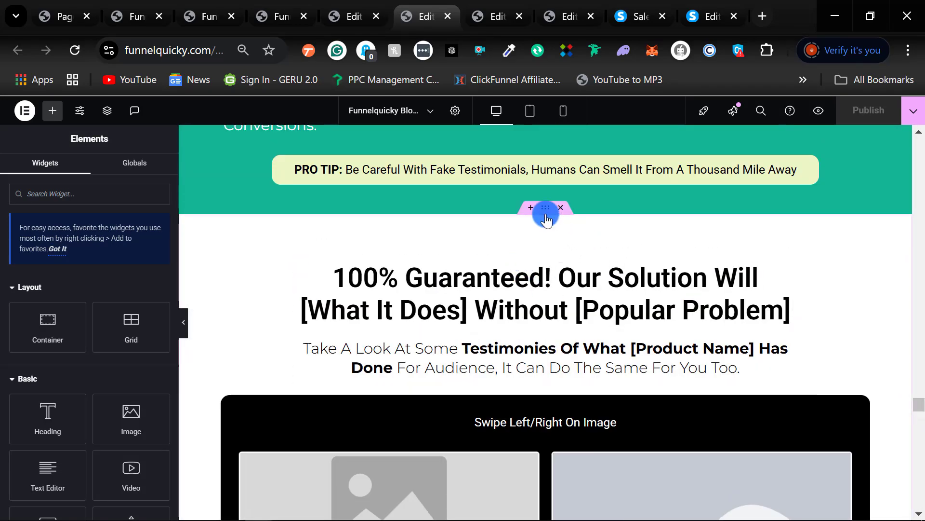
{"action": "scroll", "coordinate": [834, 326], "scroll_direction": "down", "scroll_amount": 10}
{"action": "scroll", "coordinate": [565, 312], "scroll_direction": "down", "scroll_amount": 15}
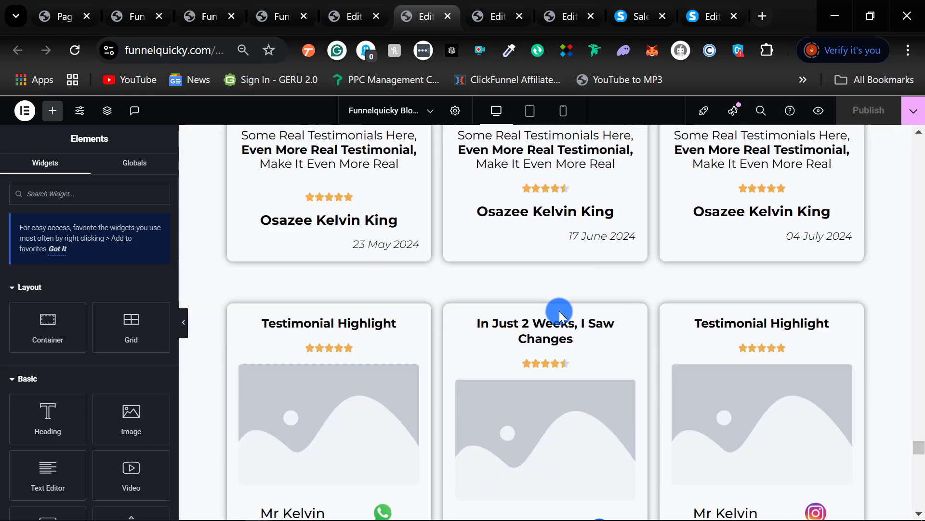
{"action": "scroll", "coordinate": [471, 313], "scroll_direction": "up", "scroll_amount": 5}
{"action": "scroll", "coordinate": [500, 291], "scroll_direction": "up", "scroll_amount": 10}
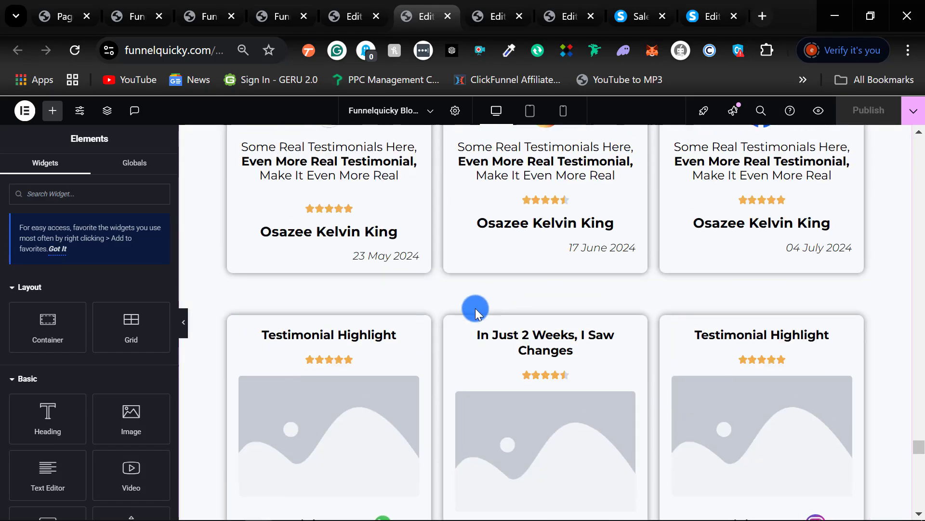
{"action": "scroll", "coordinate": [494, 361], "scroll_direction": "down", "scroll_amount": 5}
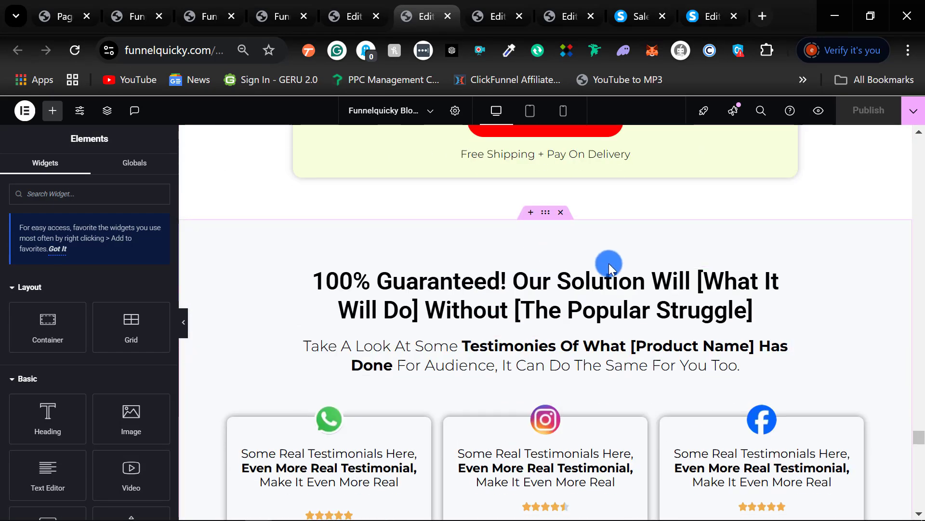
{"action": "scroll", "coordinate": [533, 351], "scroll_direction": "down", "scroll_amount": 10}
{"action": "scroll", "coordinate": [459, 354], "scroll_direction": "down", "scroll_amount": 5}
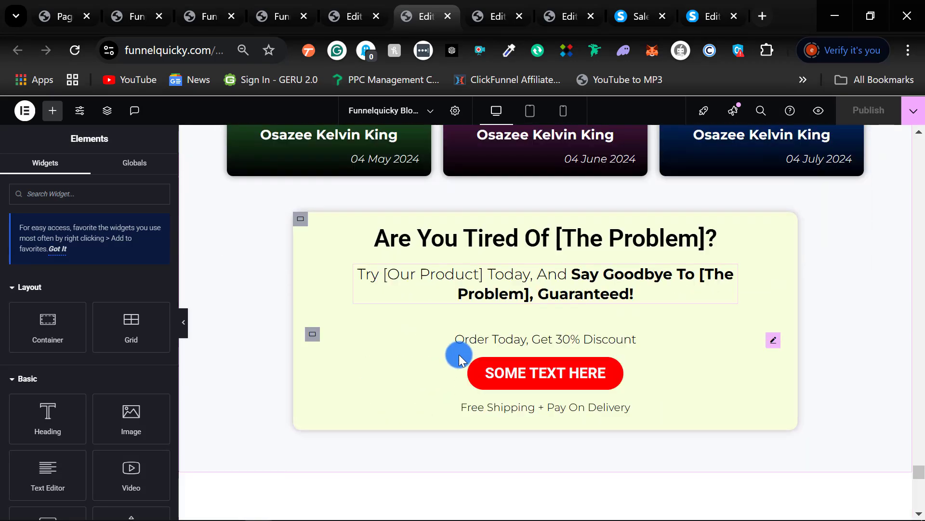
{"action": "scroll", "coordinate": [439, 355], "scroll_direction": "up", "scroll_amount": 15}
{"action": "scroll", "coordinate": [535, 332], "scroll_direction": "up", "scroll_amount": 3}
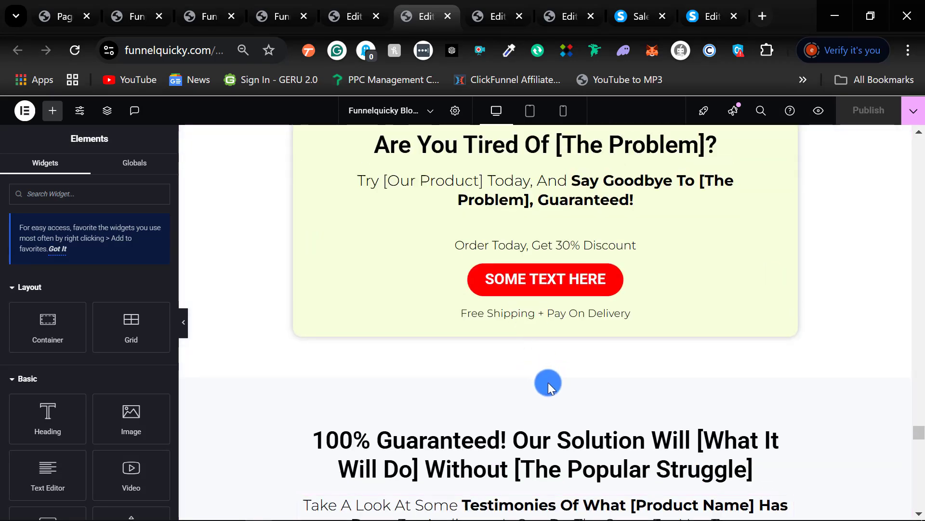
{"action": "right_click", "coordinate": [542, 381]}
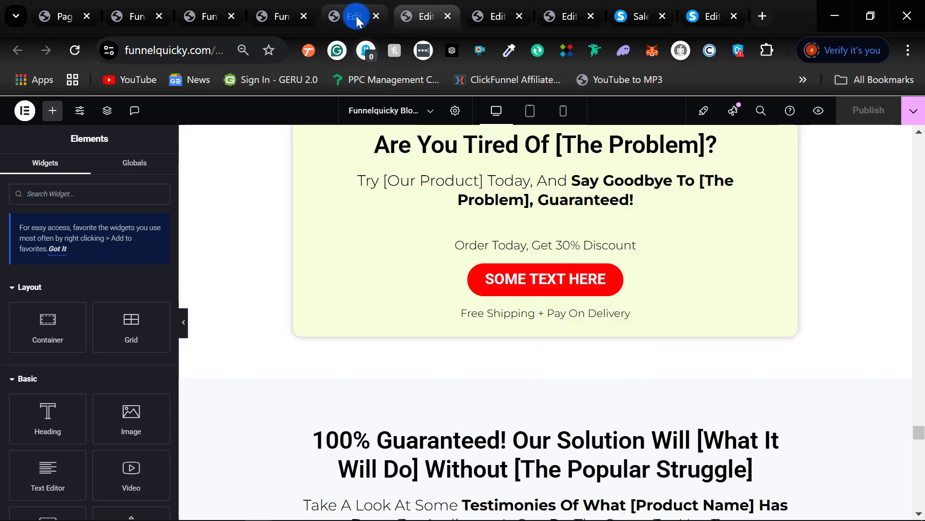
Paste the copied testimonial block below the hero section on the Training Page.
{"action": "left_click", "coordinate": [355, 16]}
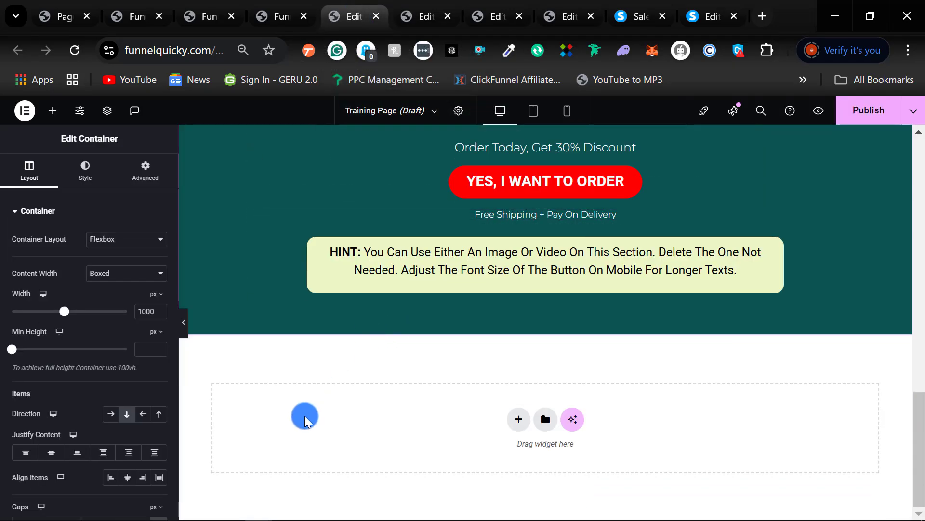
{"action": "right_click", "coordinate": [305, 418]}
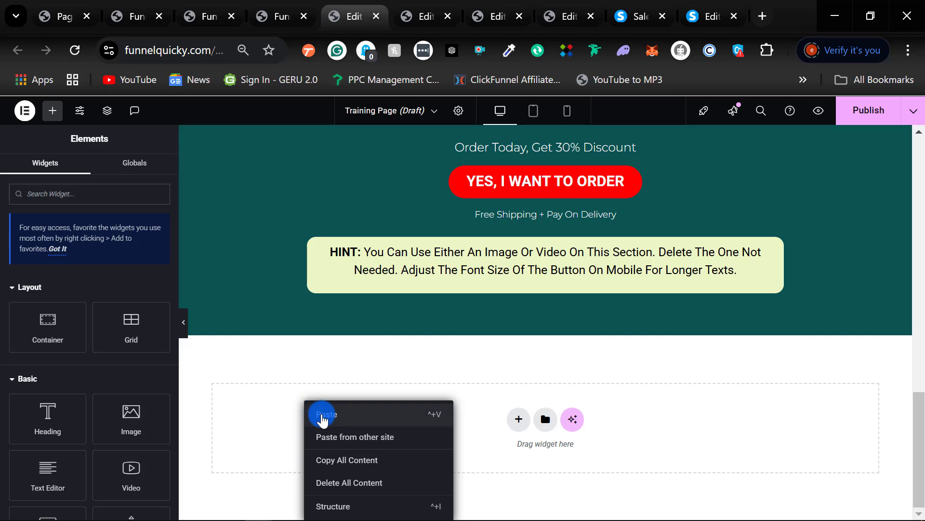
{"action": "left_click", "coordinate": [322, 415]}
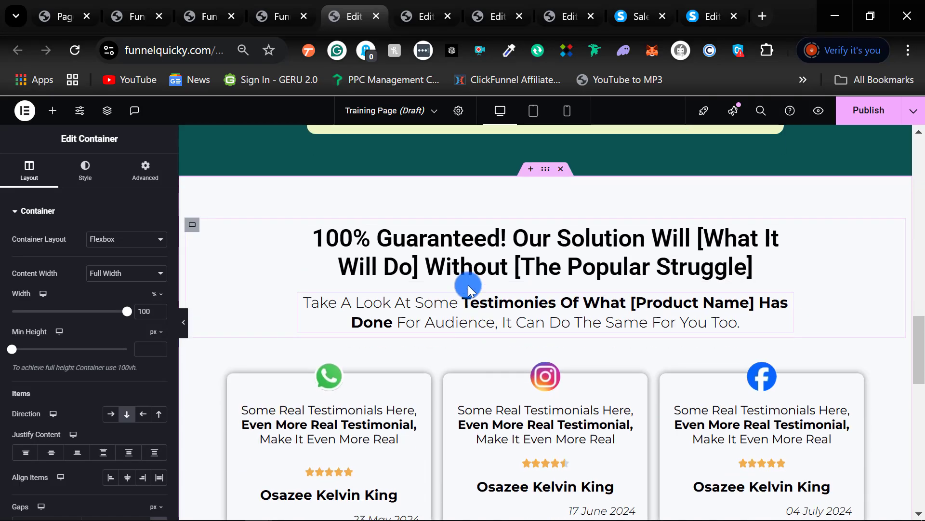
Examine the pasted testimonial section's white, image and coloured card rows, and how it follows the hero section.
{"action": "scroll", "coordinate": [450, 293], "scroll_direction": "down", "scroll_amount": 15}
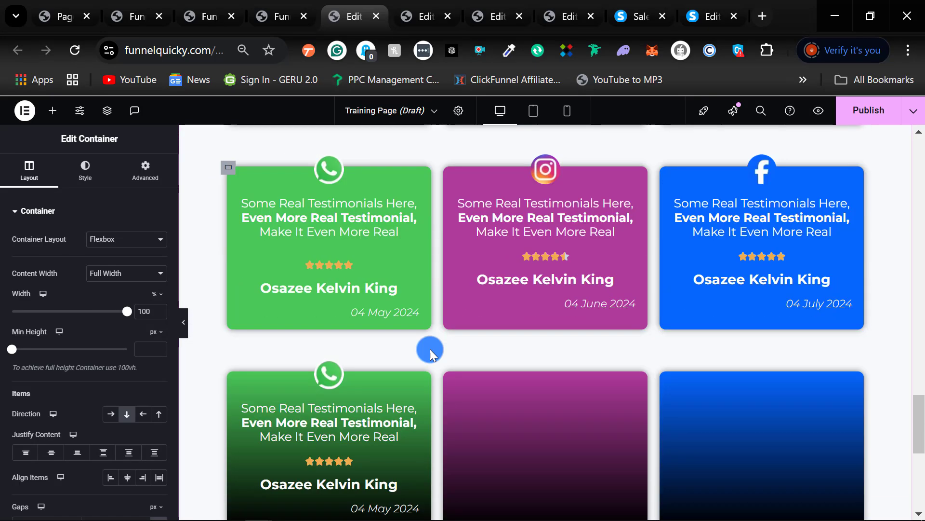
{"action": "scroll", "coordinate": [434, 344], "scroll_direction": "down", "scroll_amount": 10}
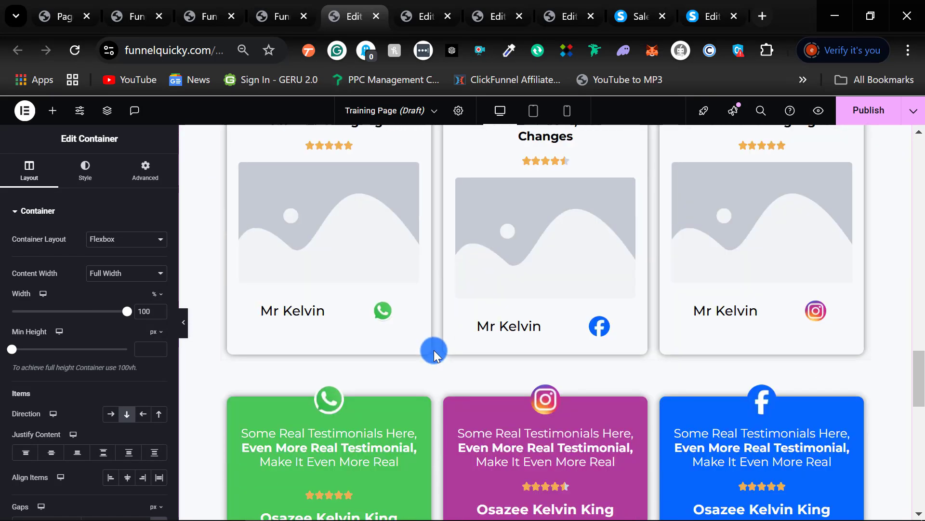
{"action": "scroll", "coordinate": [441, 333], "scroll_direction": "up", "scroll_amount": 1}
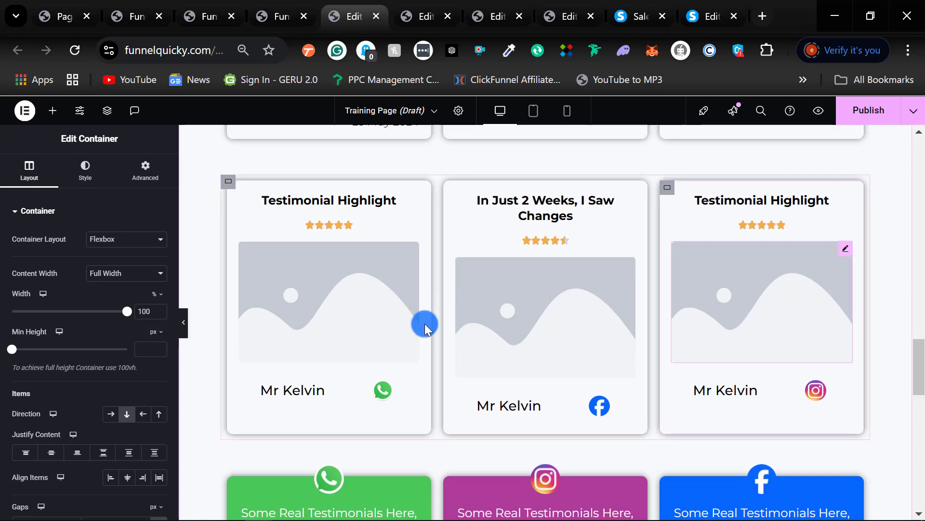
{"action": "scroll", "coordinate": [412, 339], "scroll_direction": "up", "scroll_amount": 2}
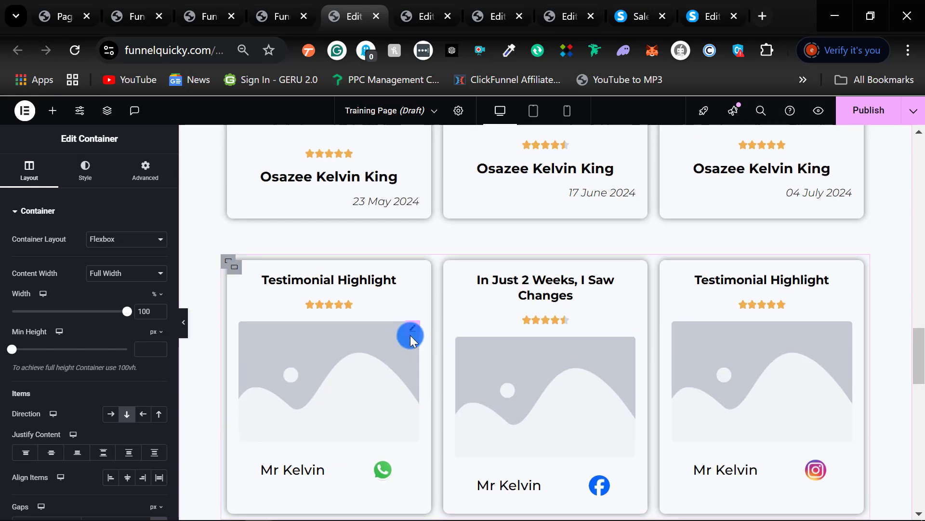
{"action": "scroll", "coordinate": [414, 270], "scroll_direction": "up", "scroll_amount": 15}
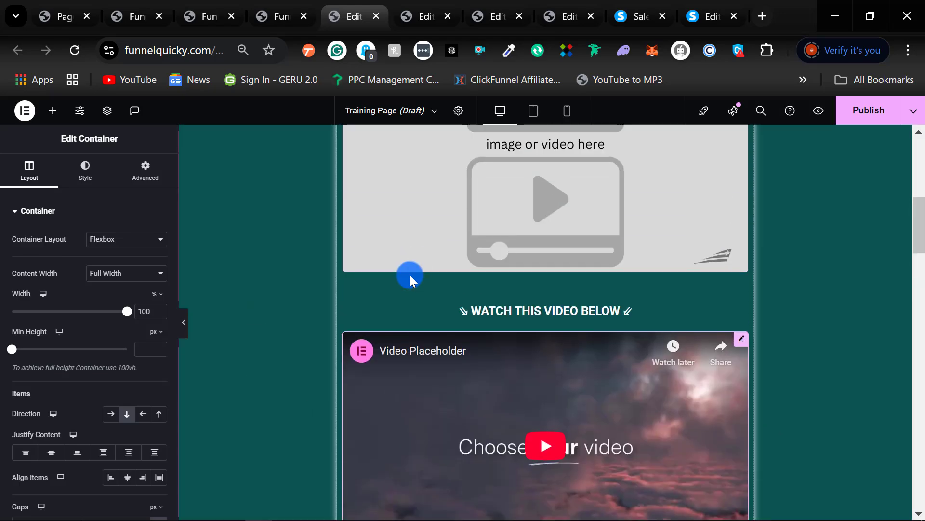
{"action": "scroll", "coordinate": [410, 289], "scroll_direction": "down", "scroll_amount": 10}
{"action": "scroll", "coordinate": [409, 297], "scroll_direction": "down", "scroll_amount": 4}
{"action": "scroll", "coordinate": [430, 284], "scroll_direction": "up", "scroll_amount": 6}
{"action": "scroll", "coordinate": [434, 313], "scroll_direction": "down", "scroll_amount": 12}
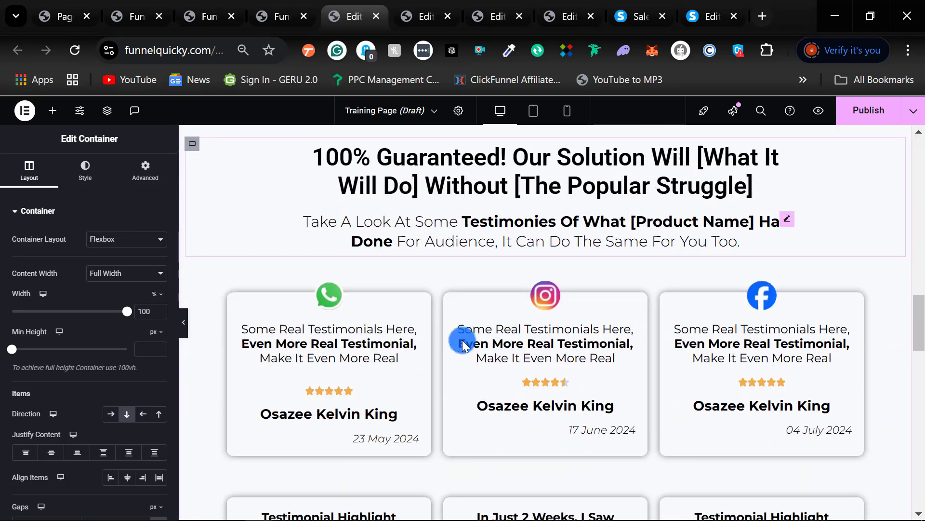
{"action": "scroll", "coordinate": [441, 352], "scroll_direction": "down", "scroll_amount": 2}
Compare the testimonial layouts on Funnelquicky Blocks Page 1 with the white, image and coloured card rows on the Training Page.
{"action": "left_click", "coordinate": [412, 13]}
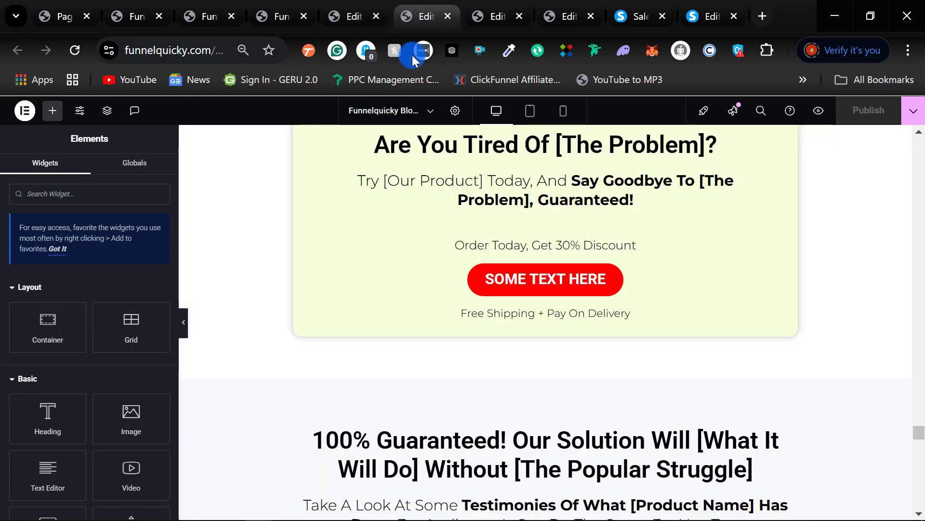
{"action": "scroll", "coordinate": [507, 295], "scroll_direction": "up", "scroll_amount": 14}
{"action": "scroll", "coordinate": [274, 353], "scroll_direction": "down", "scroll_amount": 5}
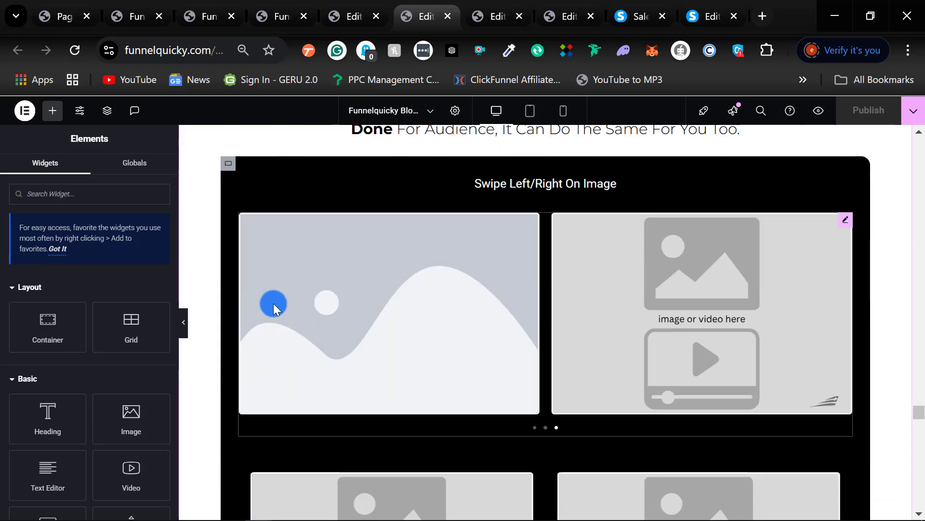
{"action": "left_click", "coordinate": [352, 16]}
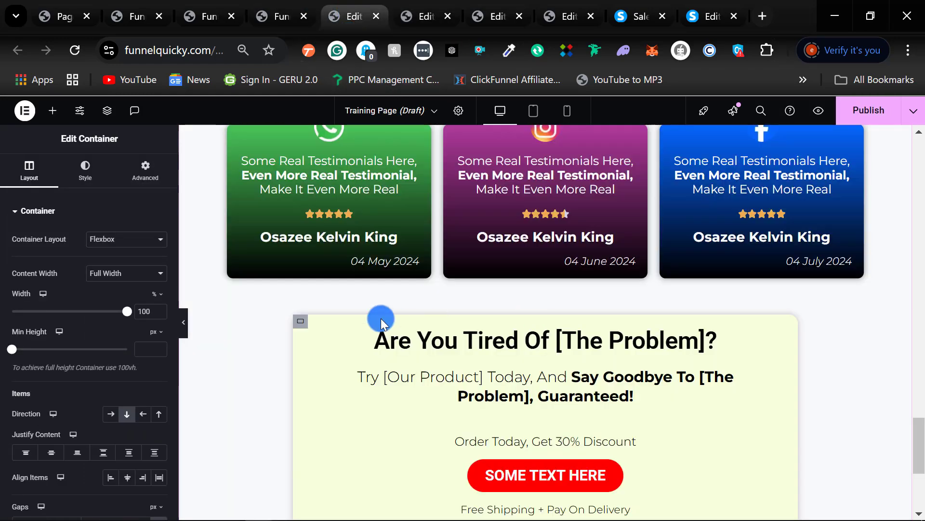
{"action": "scroll", "coordinate": [301, 297], "scroll_direction": "up", "scroll_amount": 13}
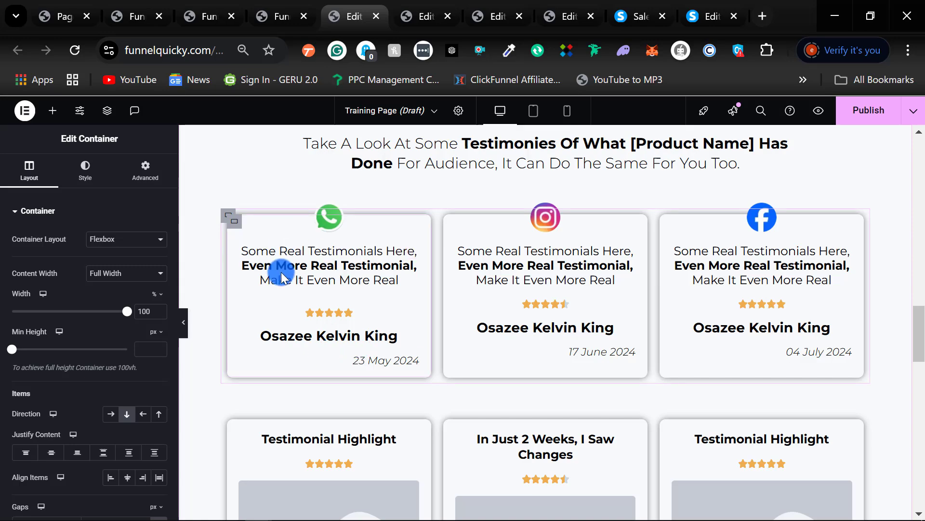
{"action": "scroll", "coordinate": [405, 347], "scroll_direction": "up", "scroll_amount": 1}
{"action": "scroll", "coordinate": [295, 335], "scroll_direction": "down", "scroll_amount": 5}
{"action": "scroll", "coordinate": [337, 301], "scroll_direction": "up", "scroll_amount": 6}
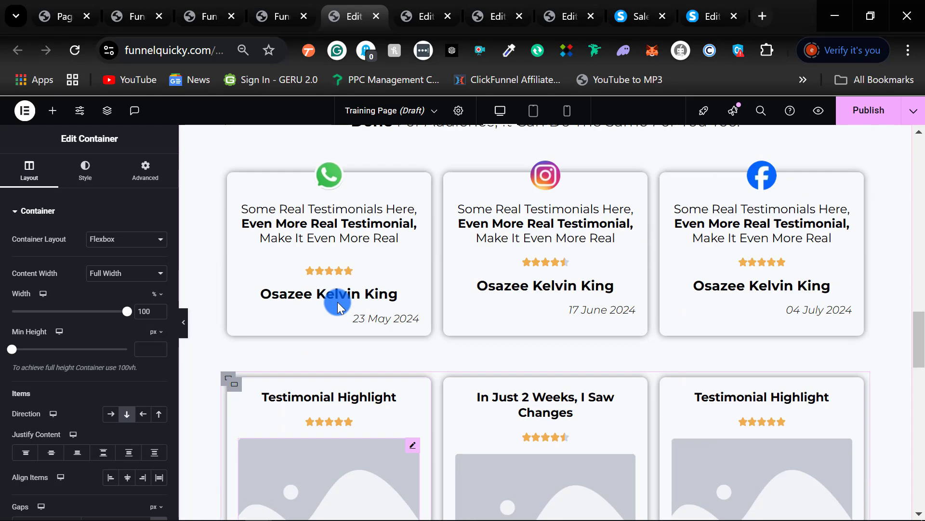
{"action": "scroll", "coordinate": [244, 298], "scroll_direction": "down", "scroll_amount": 3}
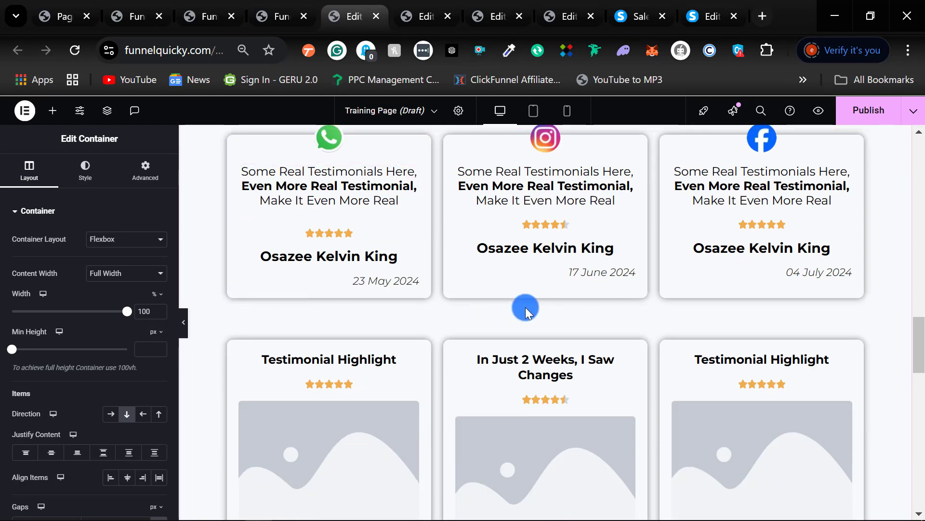
{"action": "scroll", "coordinate": [305, 298], "scroll_direction": "down", "scroll_amount": 3}
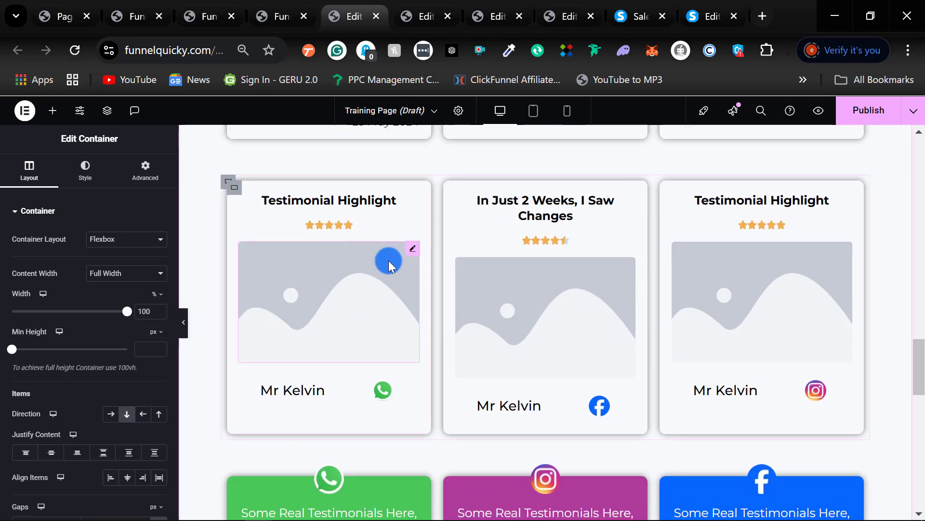
Delete the image-card, solid-coloured and gradient testimonial rows from the Training Page, keeping the white review cards, and close the Structure view.
{"action": "right_click", "coordinate": [232, 185]}
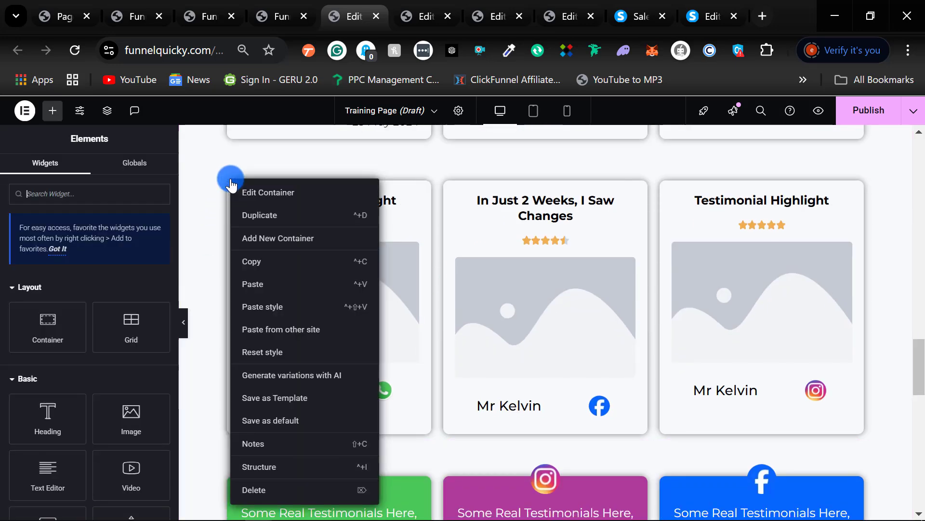
{"action": "left_click", "coordinate": [270, 477]}
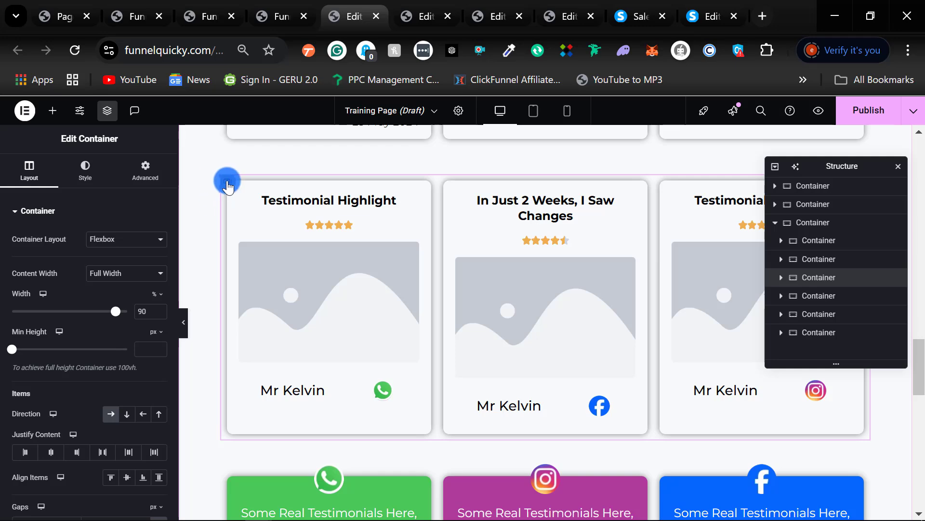
{"action": "right_click", "coordinate": [229, 186]}
{"action": "left_click", "coordinate": [252, 491]}
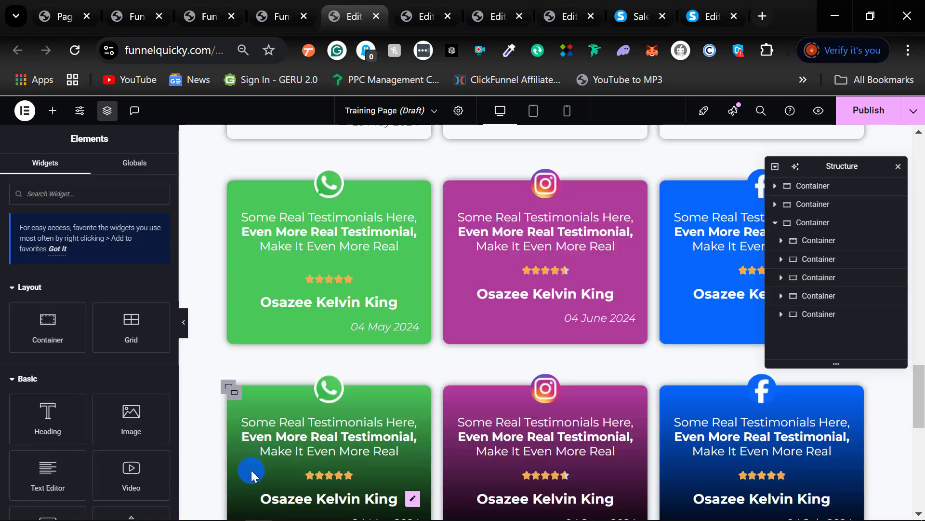
{"action": "right_click", "coordinate": [229, 185]}
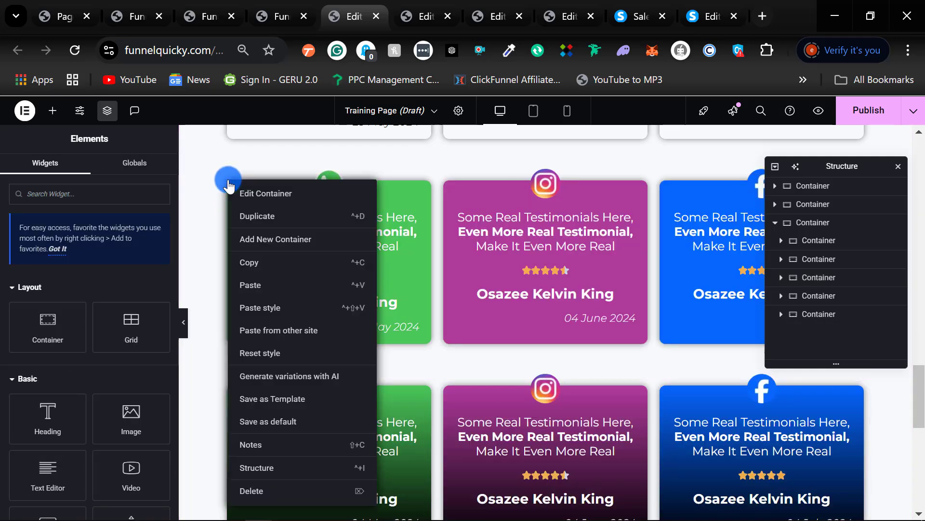
{"action": "left_click", "coordinate": [253, 494]}
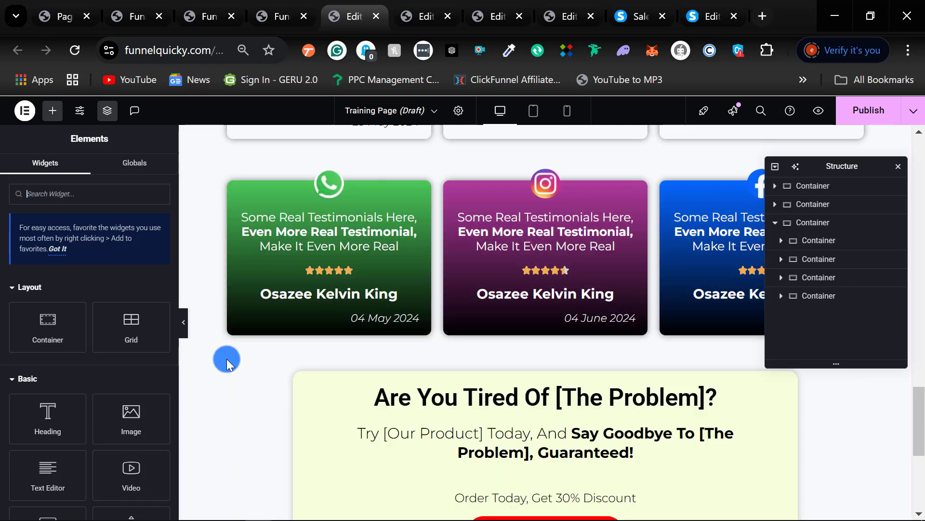
{"action": "right_click", "coordinate": [231, 184]}
{"action": "left_click", "coordinate": [265, 485]}
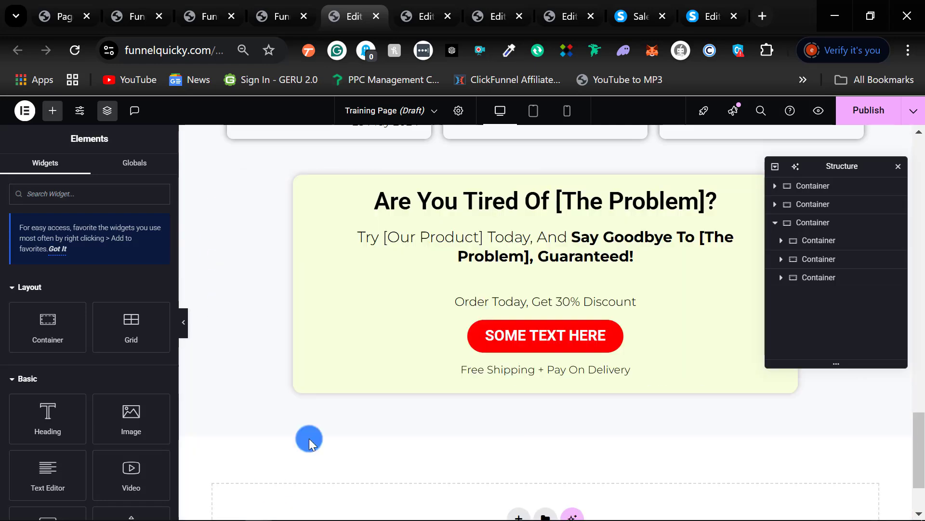
{"action": "scroll", "coordinate": [290, 324], "scroll_direction": "up", "scroll_amount": 10}
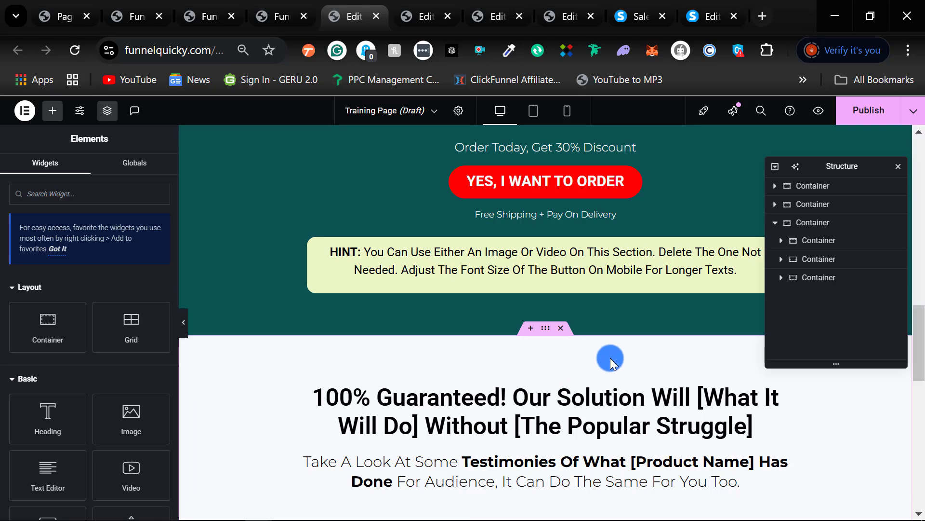
{"action": "left_click", "coordinate": [902, 166]}
{"action": "scroll", "coordinate": [823, 320], "scroll_direction": "down", "scroll_amount": 10}
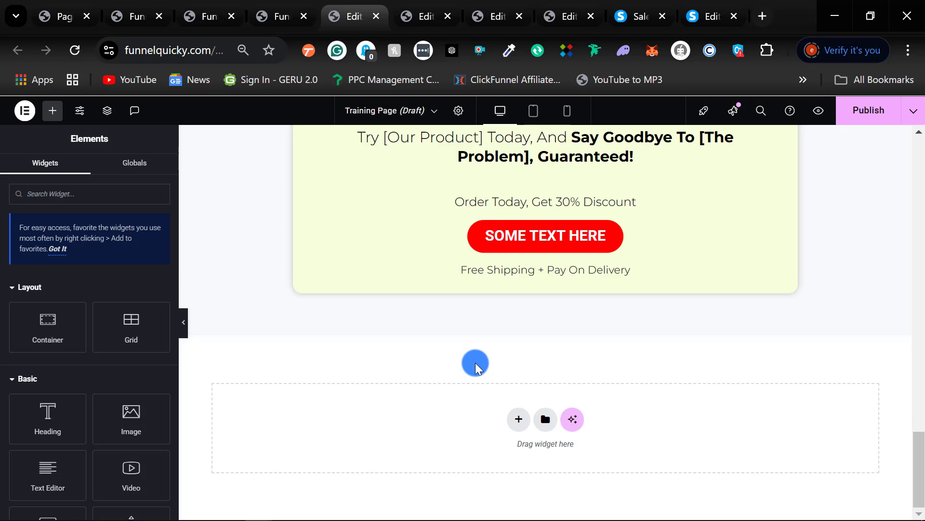
Copy the white-background "True Story! How I Defeated (The Problem)" block from Funnelquicky Blocks Page 2.
{"action": "mouse_move", "coordinate": [494, 26]}
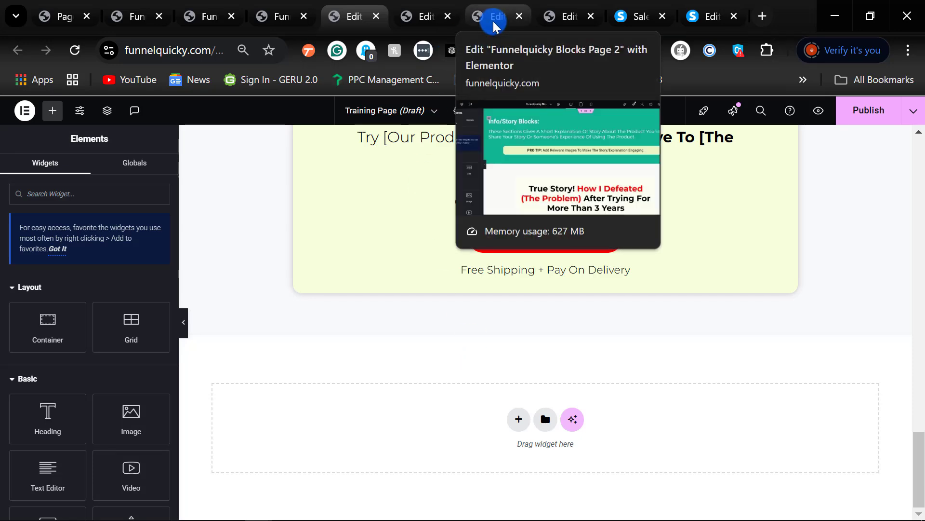
{"action": "left_click", "coordinate": [494, 19]}
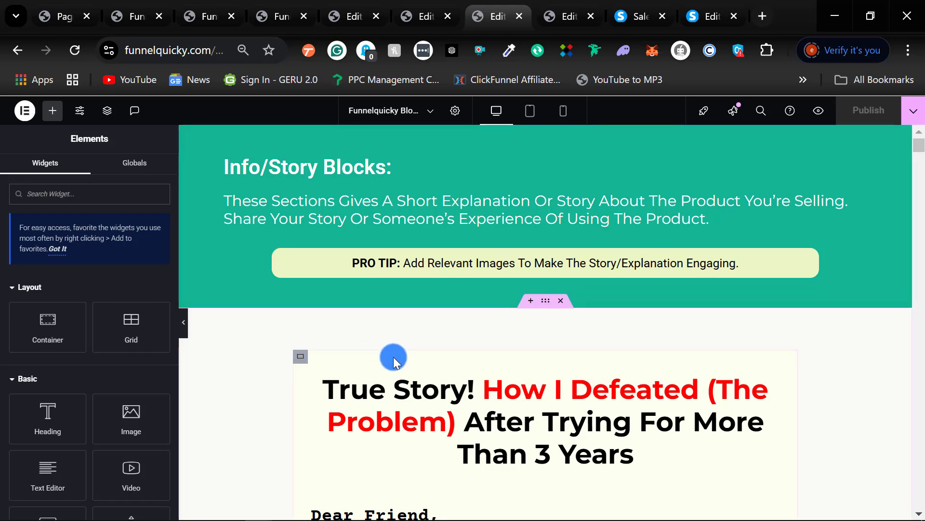
{"action": "scroll", "coordinate": [542, 280], "scroll_direction": "down", "scroll_amount": 15}
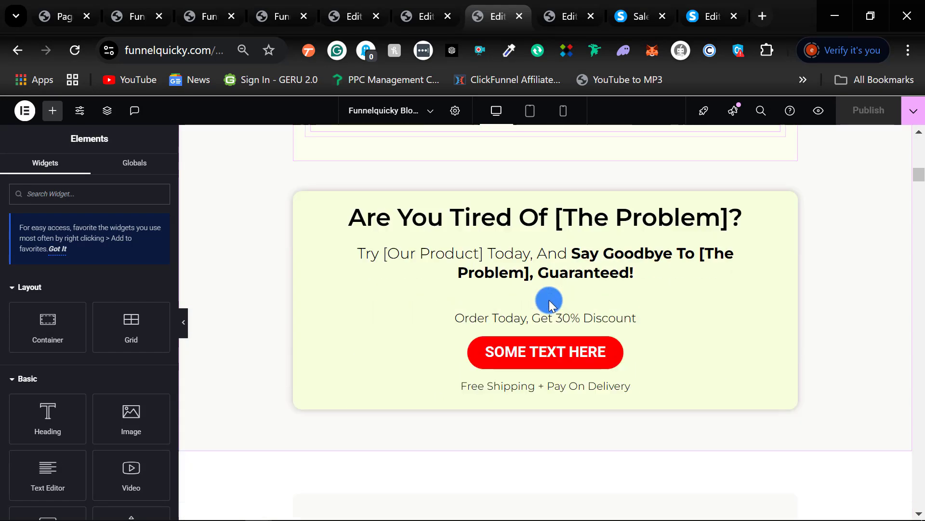
{"action": "scroll", "coordinate": [551, 302], "scroll_direction": "down", "scroll_amount": 10}
{"action": "scroll", "coordinate": [560, 364], "scroll_direction": "up", "scroll_amount": 8}
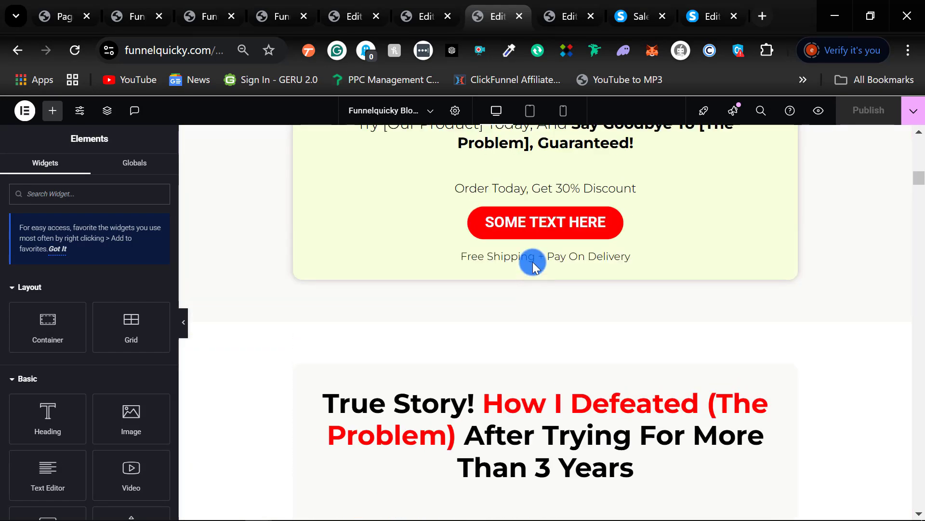
{"action": "right_click", "coordinate": [548, 317]}
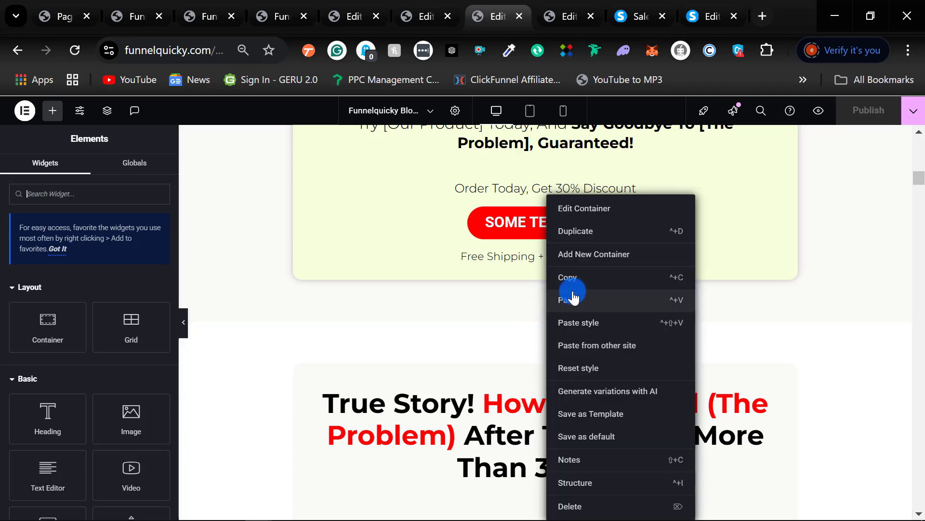
Paste the copied True Story block below the testimonial section on the Training Page and review the page from the header to the end.
{"action": "left_click", "coordinate": [364, 22]}
{"action": "right_click", "coordinate": [368, 416]}
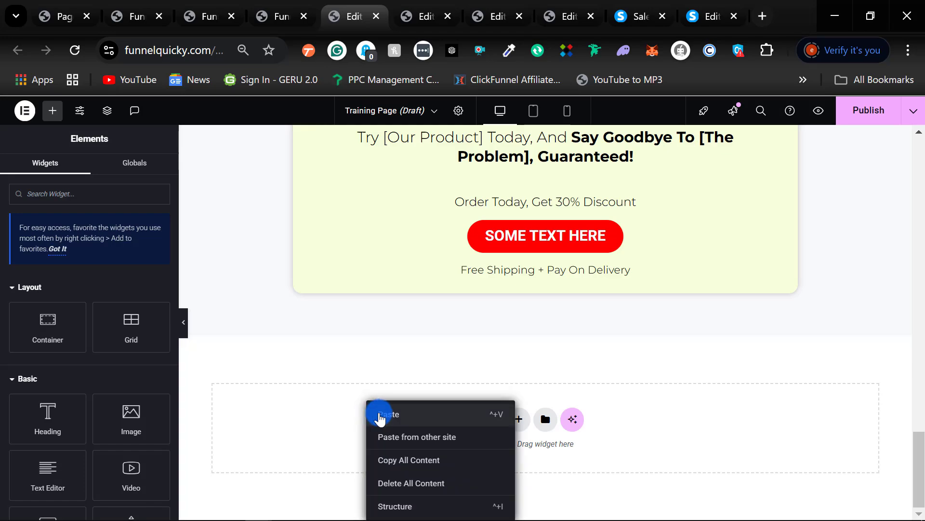
{"action": "left_click", "coordinate": [380, 415]}
{"action": "scroll", "coordinate": [835, 378], "scroll_direction": "up", "scroll_amount": 15}
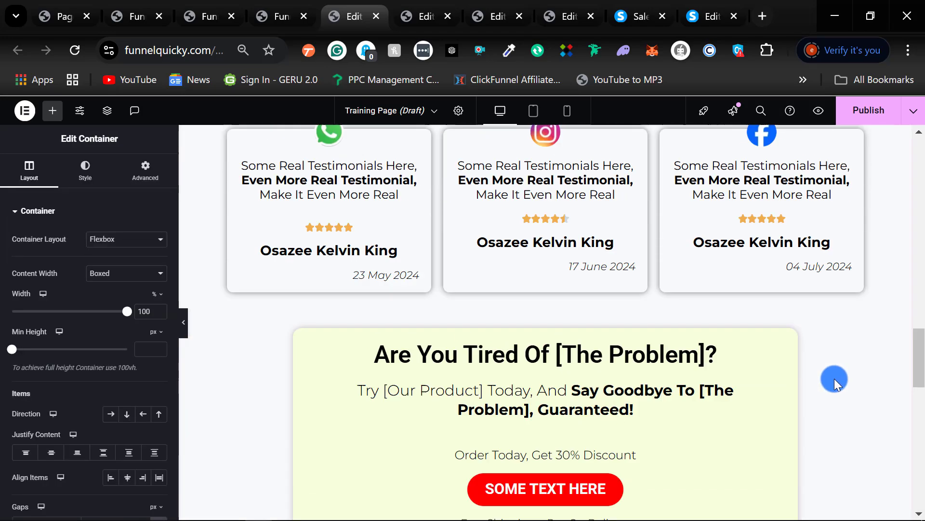
{"action": "scroll", "coordinate": [834, 378], "scroll_direction": "up", "scroll_amount": 5}
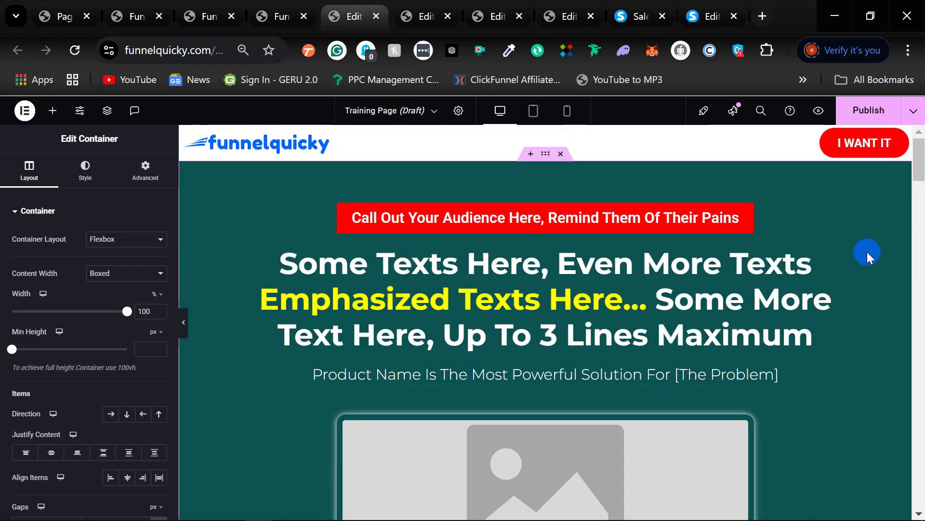
{"action": "scroll", "coordinate": [867, 251], "scroll_direction": "down", "scroll_amount": 10}
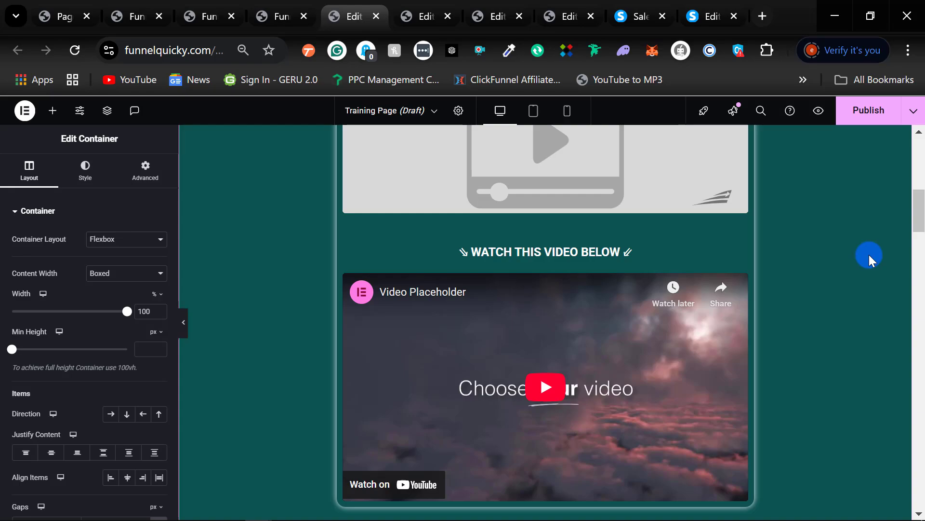
{"action": "scroll", "coordinate": [869, 255], "scroll_direction": "down", "scroll_amount": 15}
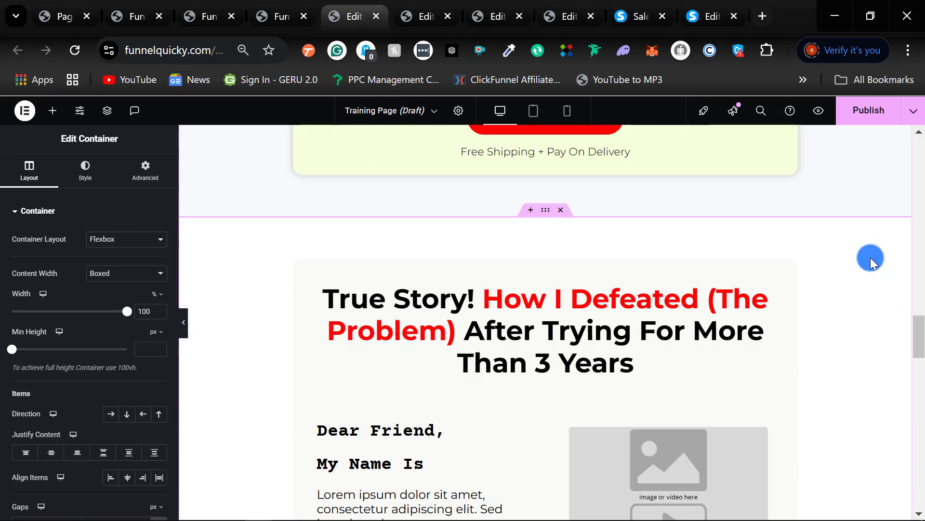
{"action": "scroll", "coordinate": [870, 257], "scroll_direction": "down", "scroll_amount": 15}
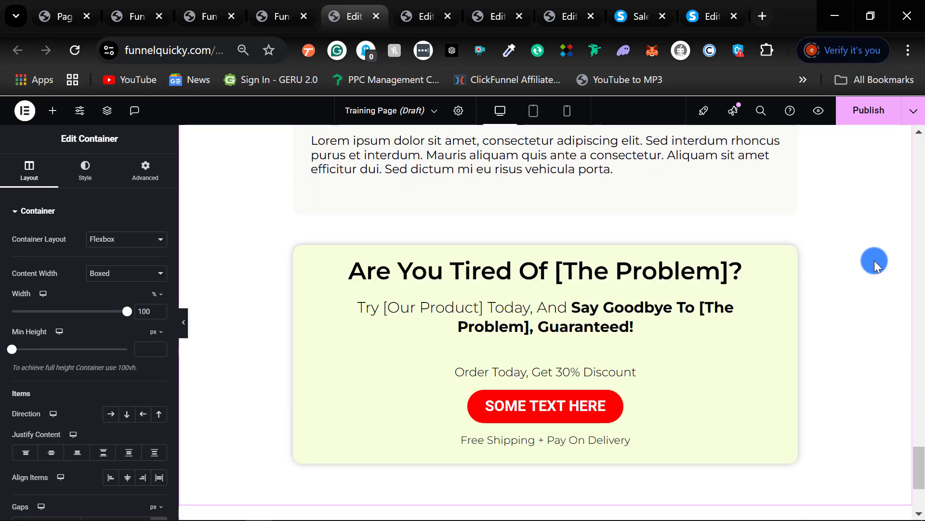
{"action": "scroll", "coordinate": [874, 261], "scroll_direction": "down", "scroll_amount": 3}
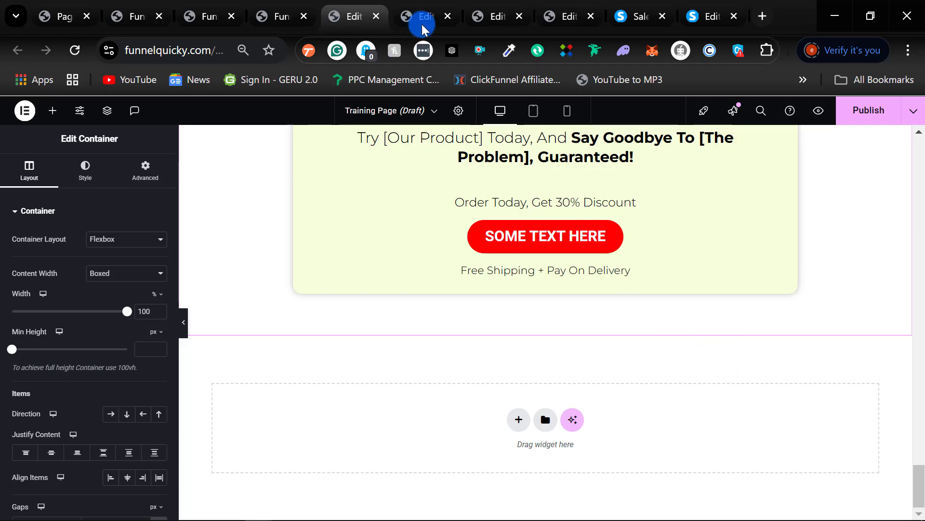
Copy the "Here's The Solution" product intro block under Intro Blocks on Funnelquicky Blocks Page 2.
{"action": "mouse_move", "coordinate": [557, 19]}
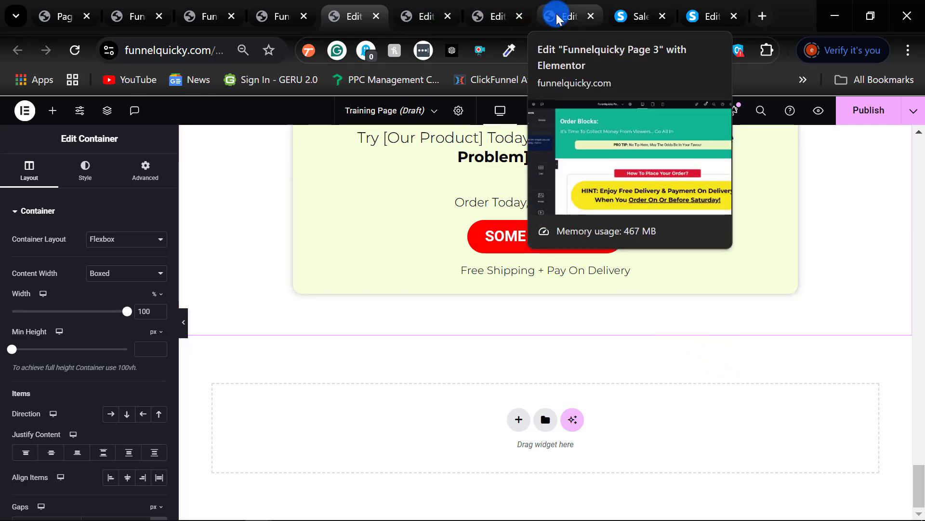
{"action": "left_click", "coordinate": [483, 19]}
{"action": "scroll", "coordinate": [855, 297], "scroll_direction": "down", "scroll_amount": 5}
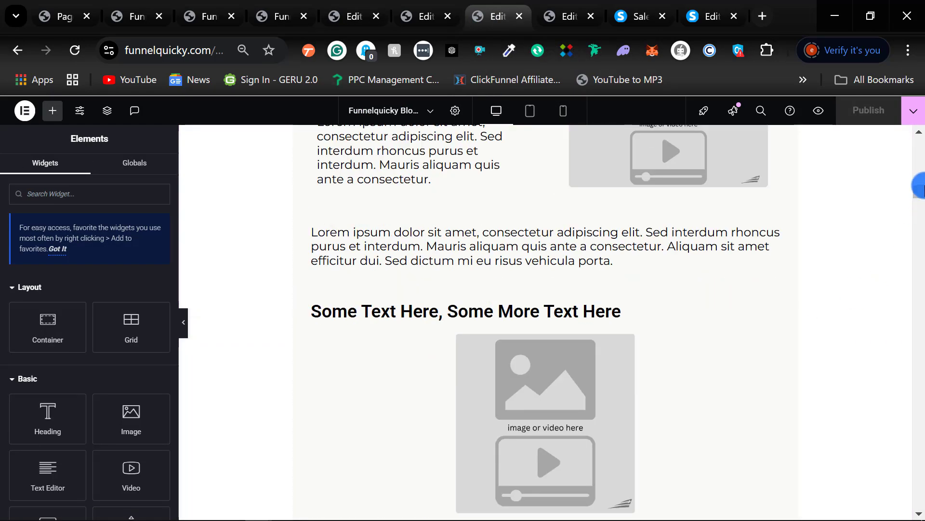
{"action": "left_click_drag", "start_coordinate": [920, 195], "coordinate": [921, 270]}
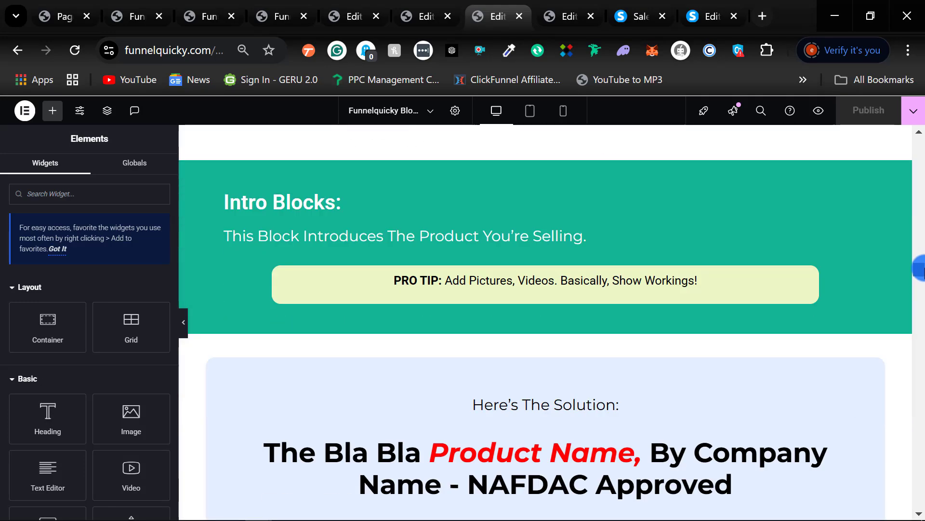
{"action": "scroll", "coordinate": [843, 322], "scroll_direction": "down", "scroll_amount": 3}
{"action": "scroll", "coordinate": [530, 285], "scroll_direction": "up", "scroll_amount": 3}
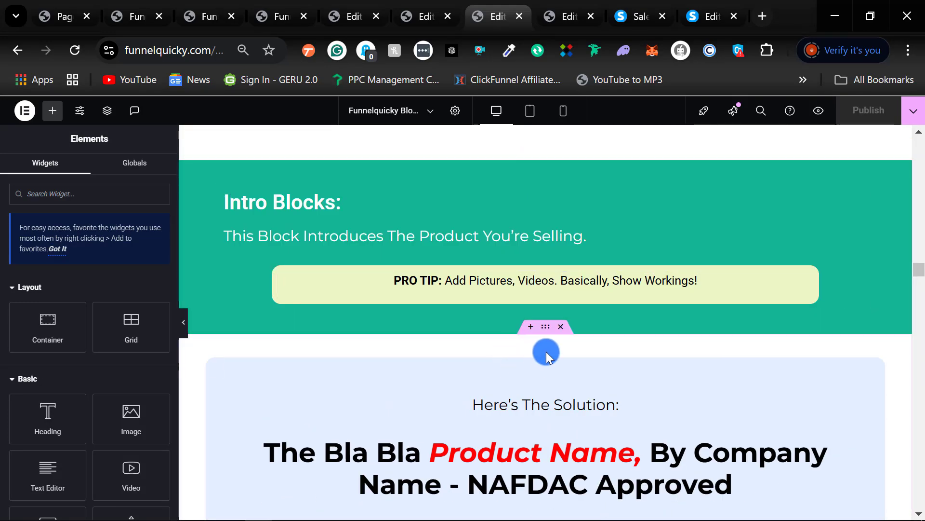
{"action": "scroll", "coordinate": [539, 300], "scroll_direction": "down", "scroll_amount": 5}
{"action": "scroll", "coordinate": [540, 300], "scroll_direction": "up", "scroll_amount": 5}
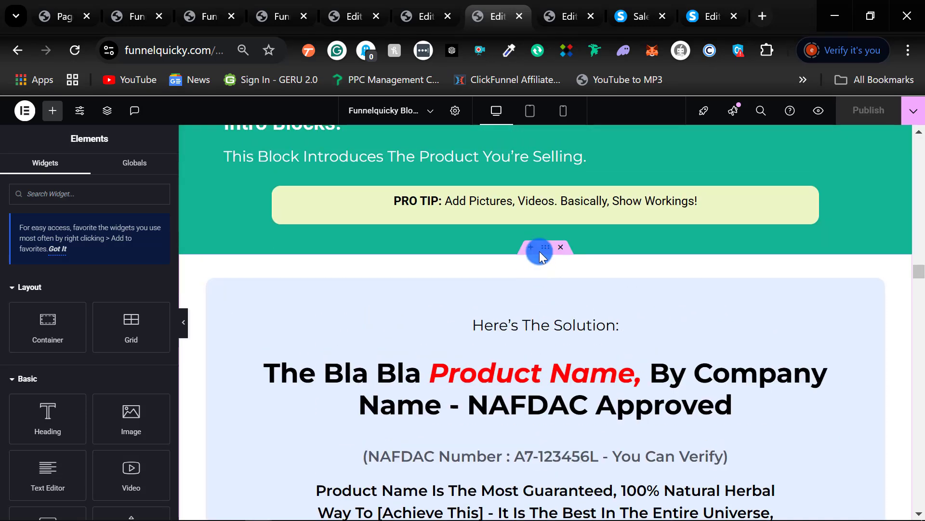
{"action": "right_click", "coordinate": [546, 248]}
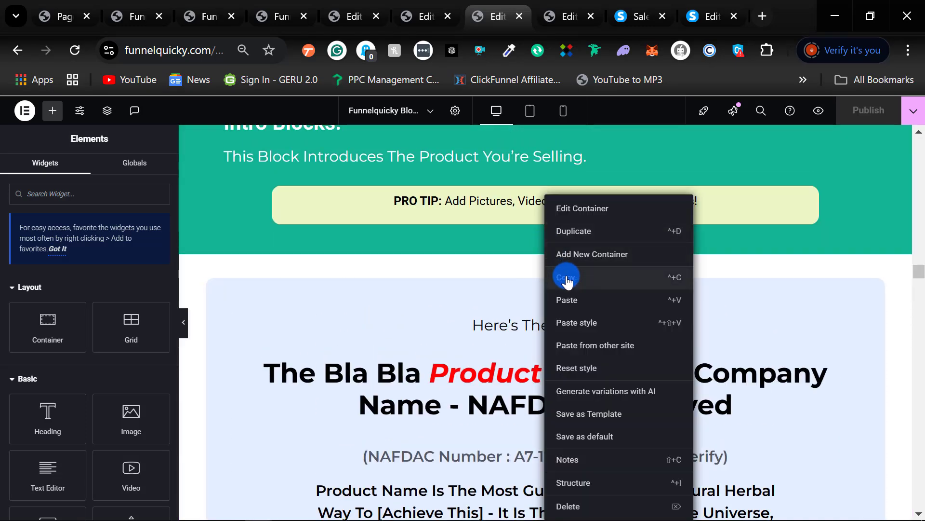
{"action": "left_click", "coordinate": [566, 281]}
Paste the copied "Here's The Solution" intro block into the empty area at the end of the Training Page.
{"action": "left_click", "coordinate": [339, 13]}
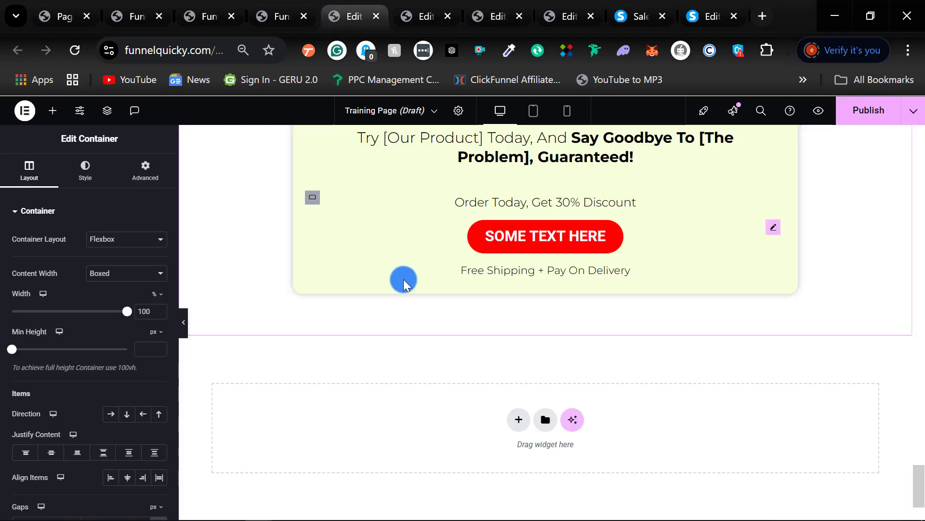
{"action": "right_click", "coordinate": [350, 432]}
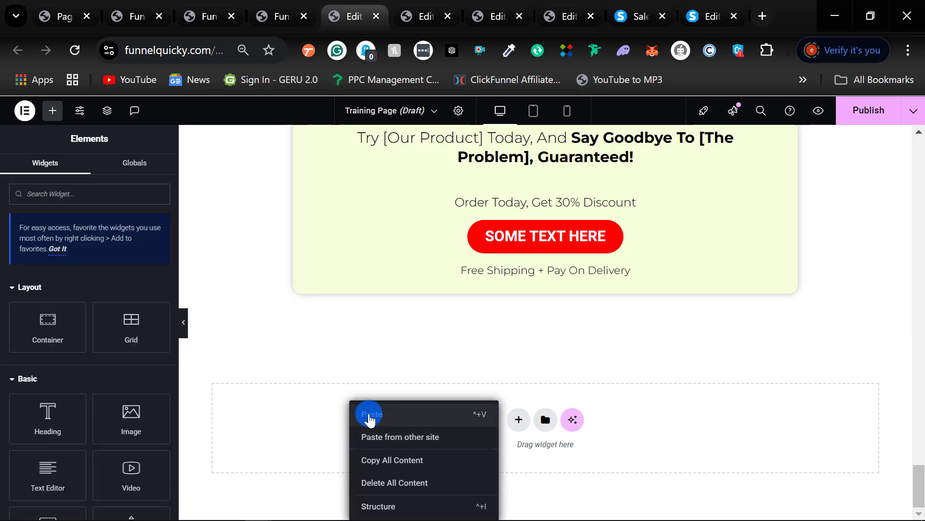
{"action": "left_click", "coordinate": [370, 415]}
Delete the "Are You Tired Of [The Problem]?" order box above the "Here's The Solution" block on the Training Page.
{"action": "scroll", "coordinate": [489, 366], "scroll_direction": "up", "scroll_amount": 8}
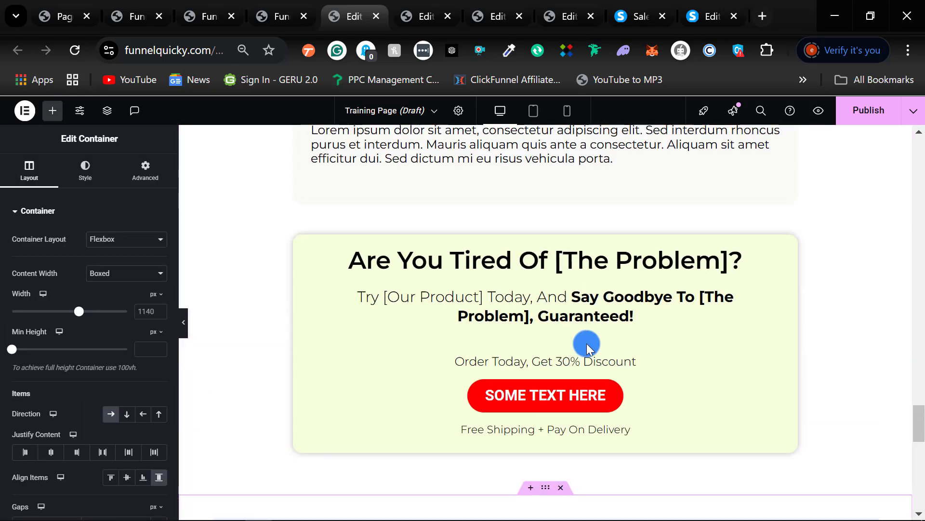
{"action": "scroll", "coordinate": [546, 346], "scroll_direction": "down", "scroll_amount": 3}
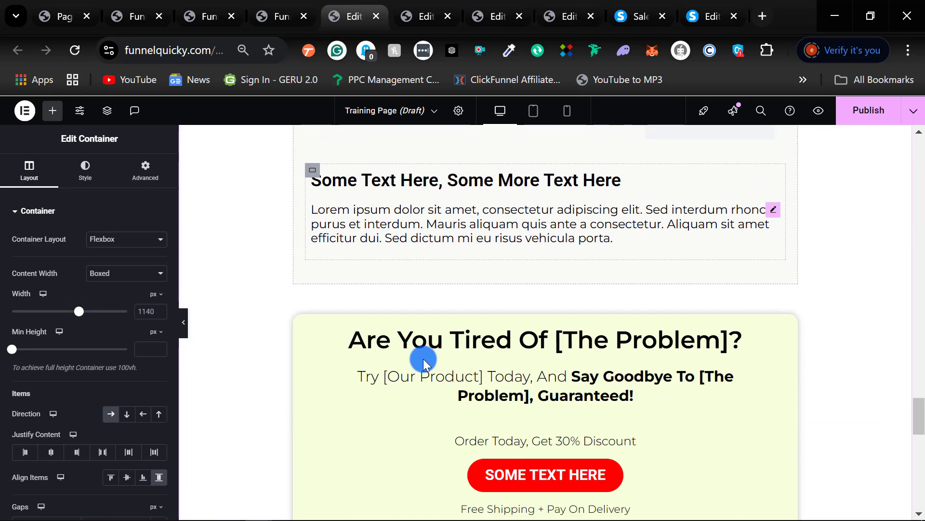
{"action": "right_click", "coordinate": [296, 328]}
{"action": "left_click", "coordinate": [333, 504]}
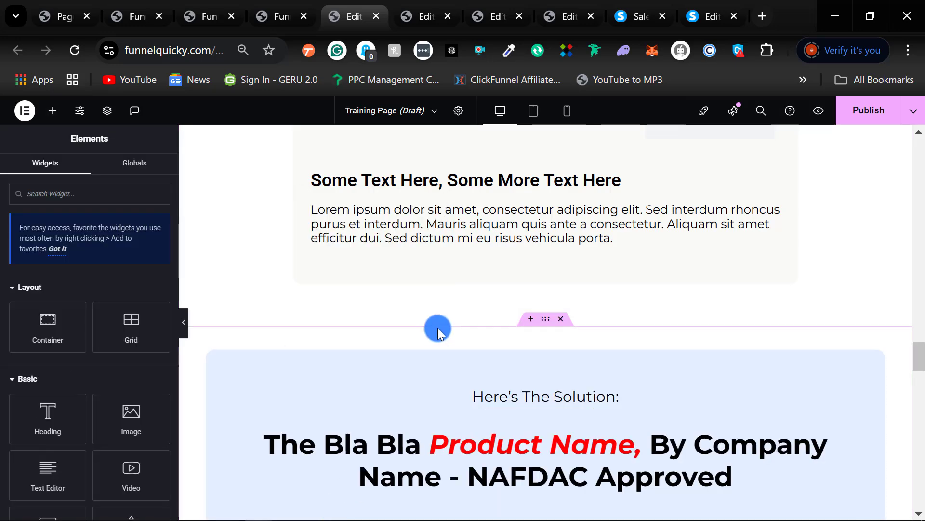
{"action": "scroll", "coordinate": [395, 308], "scroll_direction": "down", "scroll_amount": 3}
{"action": "scroll", "coordinate": [859, 292], "scroll_direction": "up", "scroll_amount": 3}
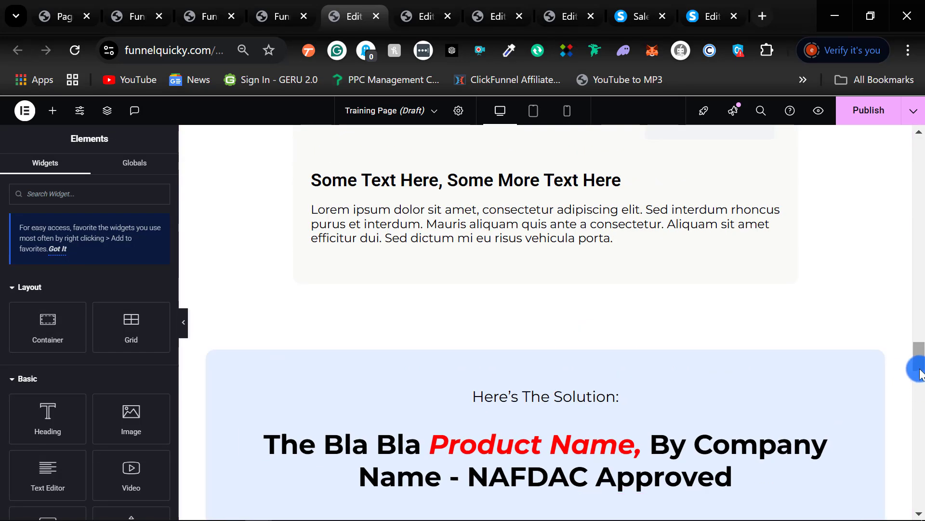
{"action": "mouse_move", "coordinate": [919, 359]}
{"action": "left_mouse_down"}
{"action": "mouse_move", "coordinate": [919, 470]}
{"action": "mouse_move", "coordinate": [916, 358]}
{"action": "left_mouse_up"}
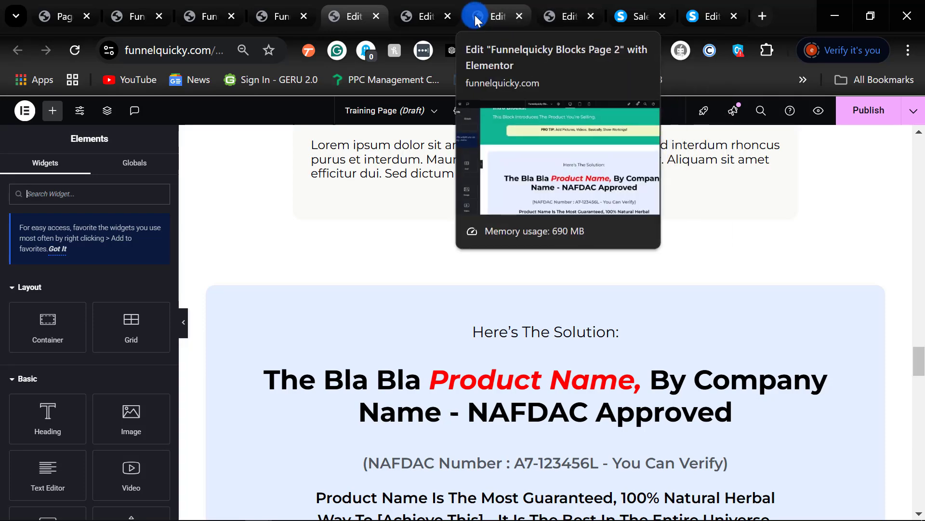
Copy the "Have You Experienced Any Of These Symptoms Recently?" block under Symptoms Blocks on Funnelquicky Blocks Page 2.
{"action": "left_click", "coordinate": [476, 16]}
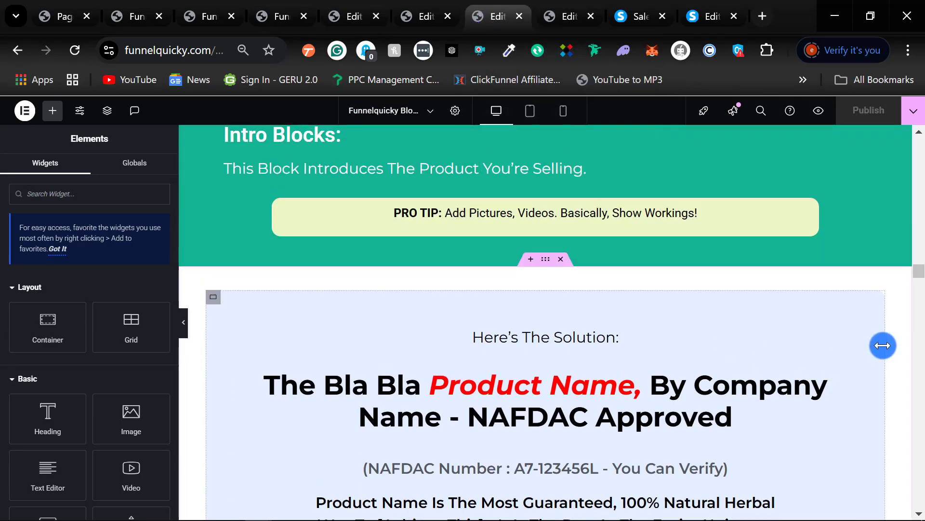
{"action": "scroll", "coordinate": [886, 348], "scroll_direction": "up", "scroll_amount": 10}
{"action": "scroll", "coordinate": [887, 348], "scroll_direction": "up", "scroll_amount": 5}
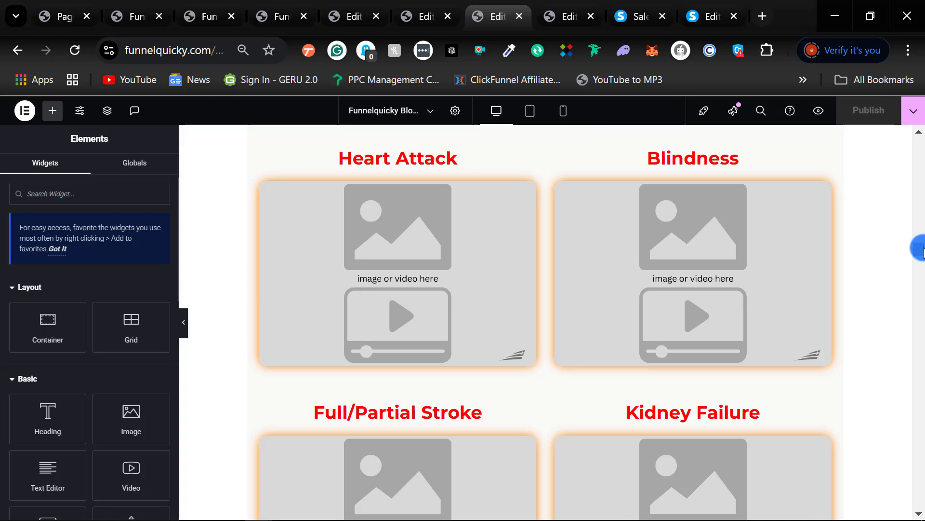
{"action": "scroll", "coordinate": [918, 249], "scroll_direction": "up", "scroll_amount": 15}
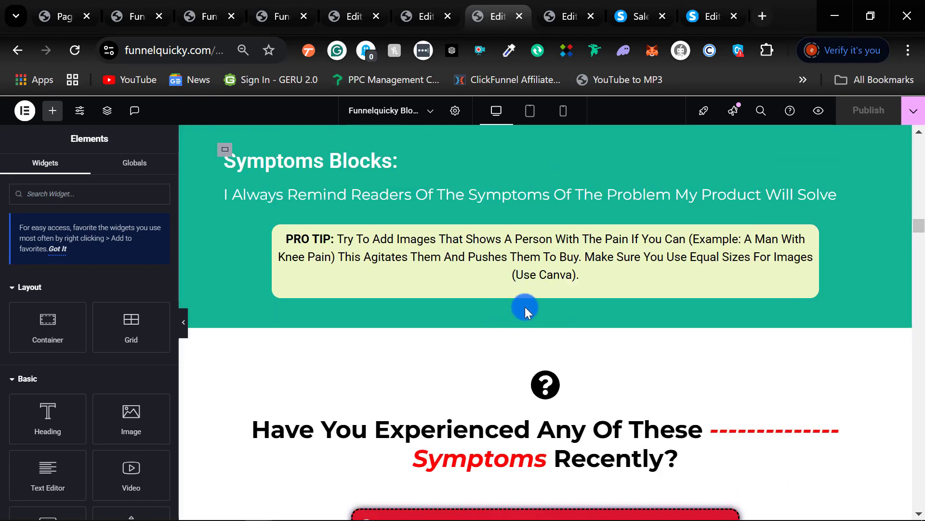
{"action": "right_click", "coordinate": [547, 324]}
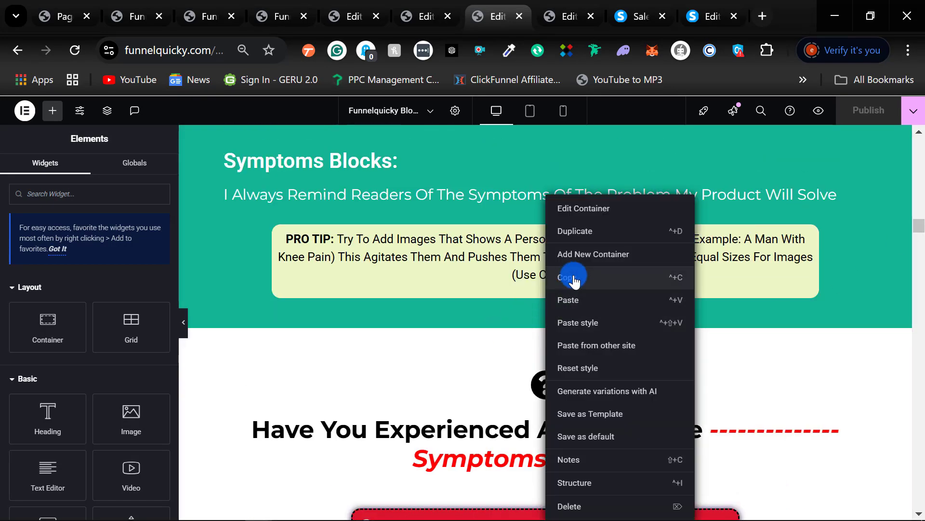
Insert an empty section above the "Here's The Solution" block on the Training Page and paste the copied symptoms block into it.
{"action": "left_click", "coordinate": [345, 19]}
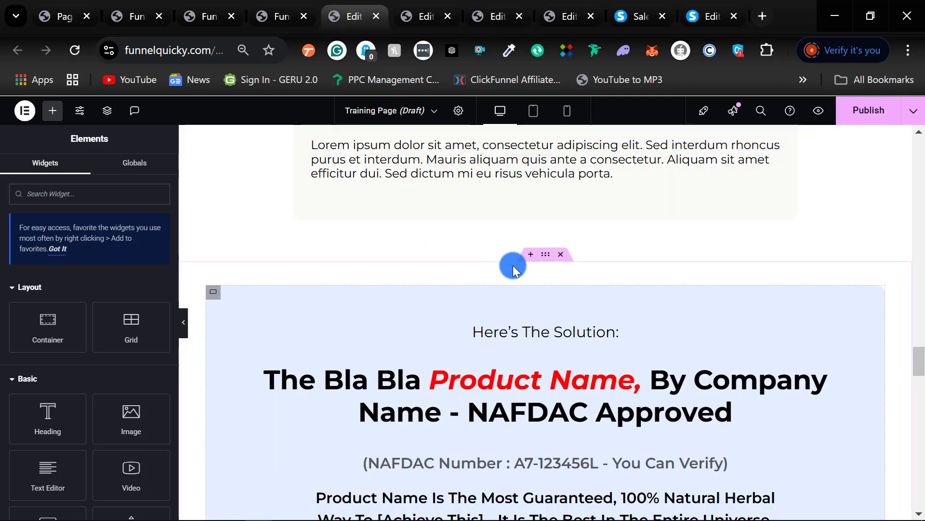
{"action": "left_click", "coordinate": [530, 254]}
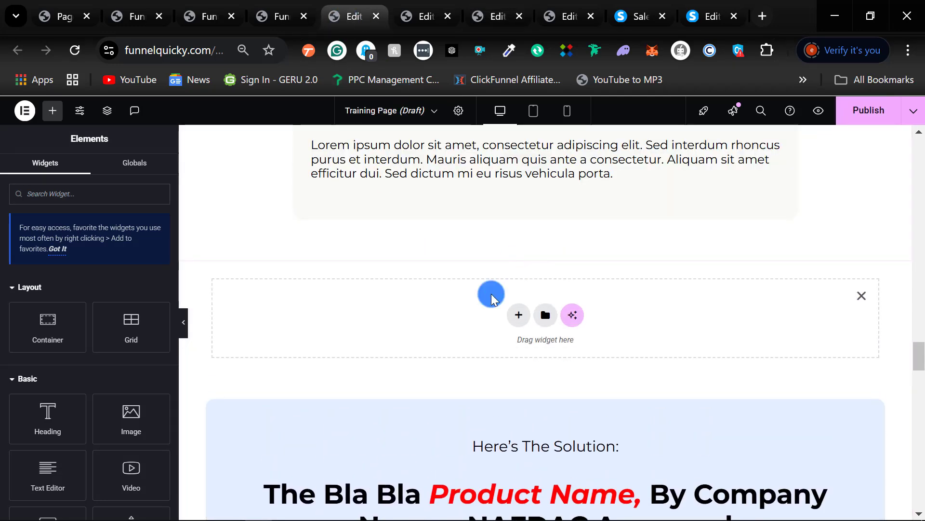
{"action": "right_click", "coordinate": [431, 321]}
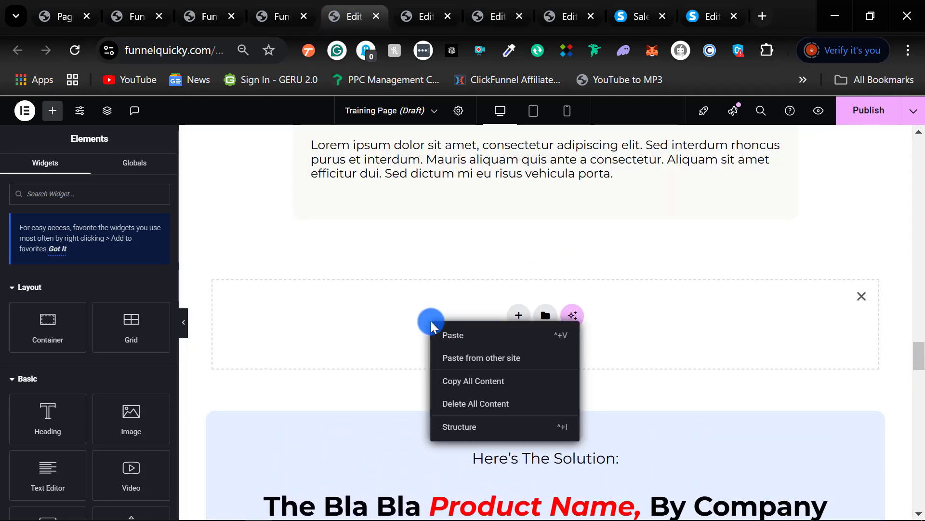
{"action": "left_click", "coordinate": [460, 337]}
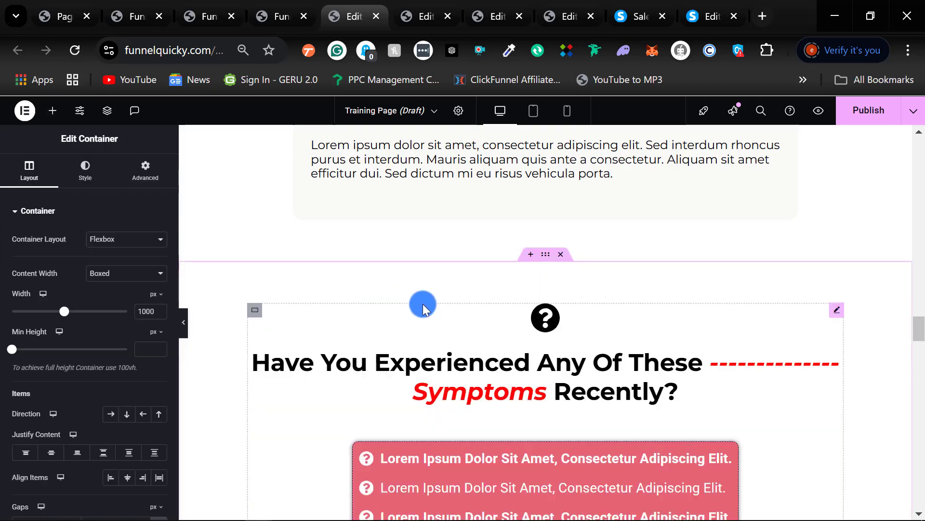
Review the Training Page from the pasted symptoms block through the "Here's The Solution" intro block to the page end.
{"action": "scroll", "coordinate": [260, 294], "scroll_direction": "down", "scroll_amount": 2}
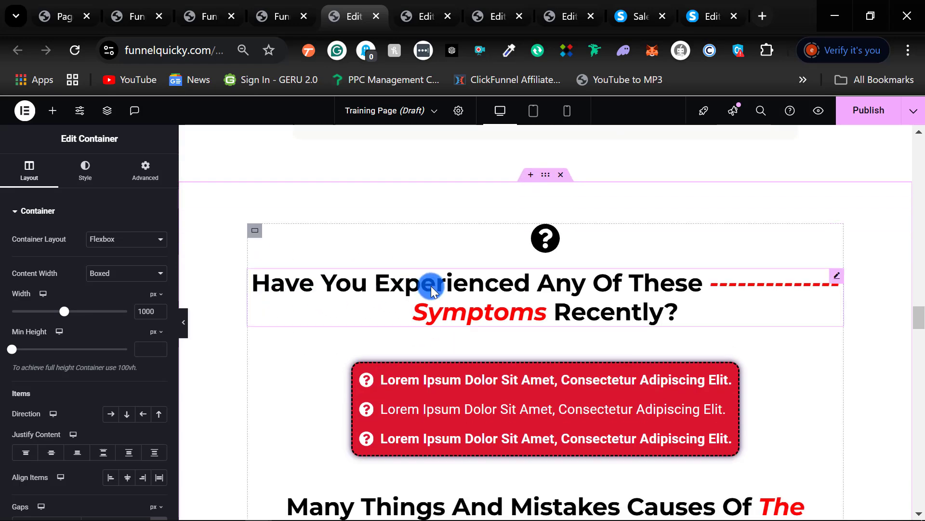
{"action": "scroll", "coordinate": [547, 256], "scroll_direction": "down", "scroll_amount": 10}
{"action": "scroll", "coordinate": [547, 257], "scroll_direction": "down", "scroll_amount": 20}
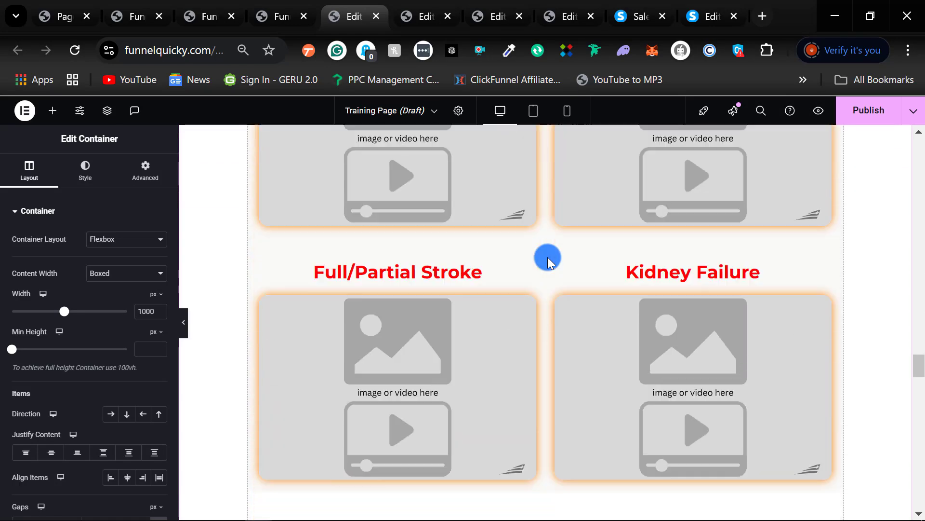
{"action": "scroll", "coordinate": [547, 258], "scroll_direction": "up", "scroll_amount": 2}
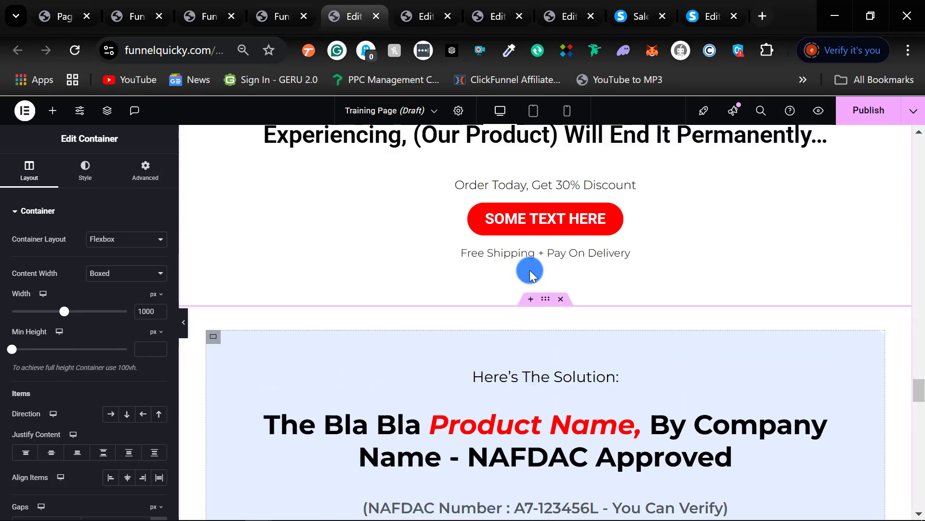
{"action": "scroll", "coordinate": [545, 367], "scroll_direction": "down", "scroll_amount": 7}
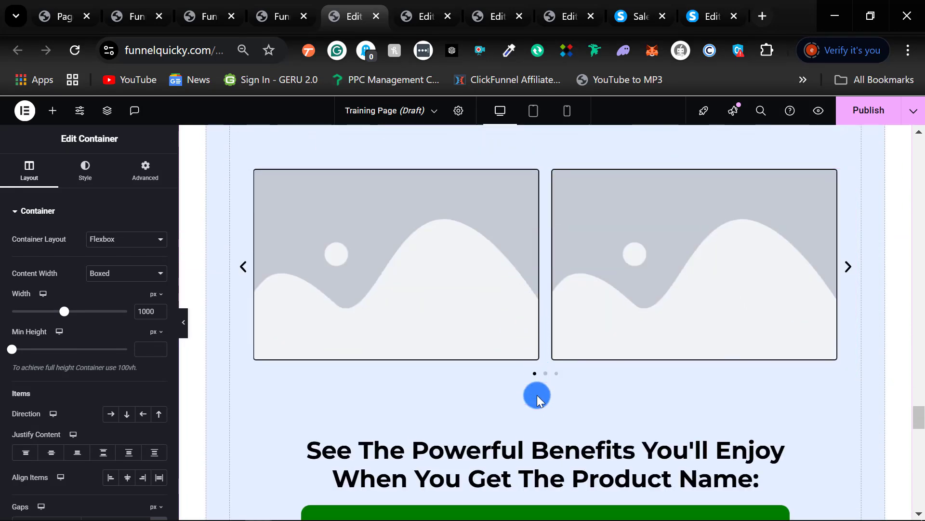
{"action": "scroll", "coordinate": [537, 395], "scroll_direction": "up", "scroll_amount": 5}
{"action": "scroll", "coordinate": [536, 376], "scroll_direction": "up", "scroll_amount": 3}
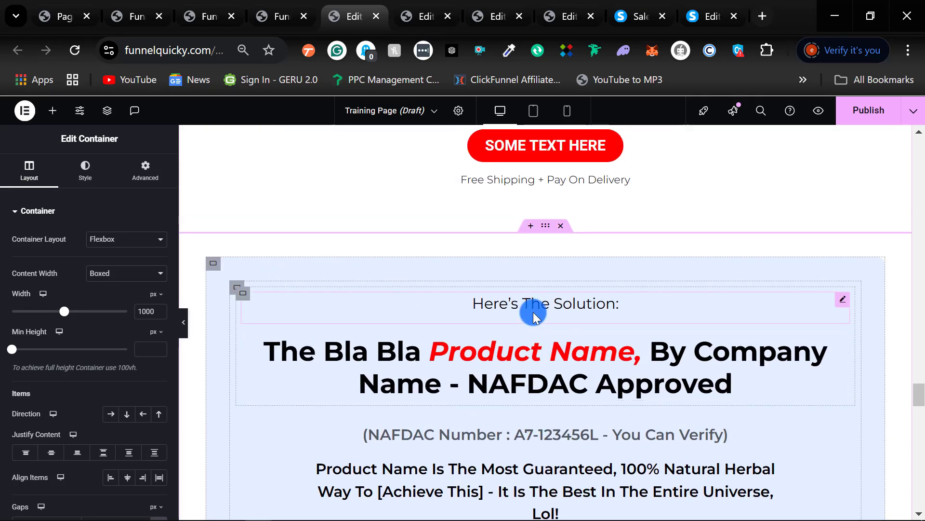
{"action": "scroll", "coordinate": [533, 311], "scroll_direction": "up", "scroll_amount": 6}
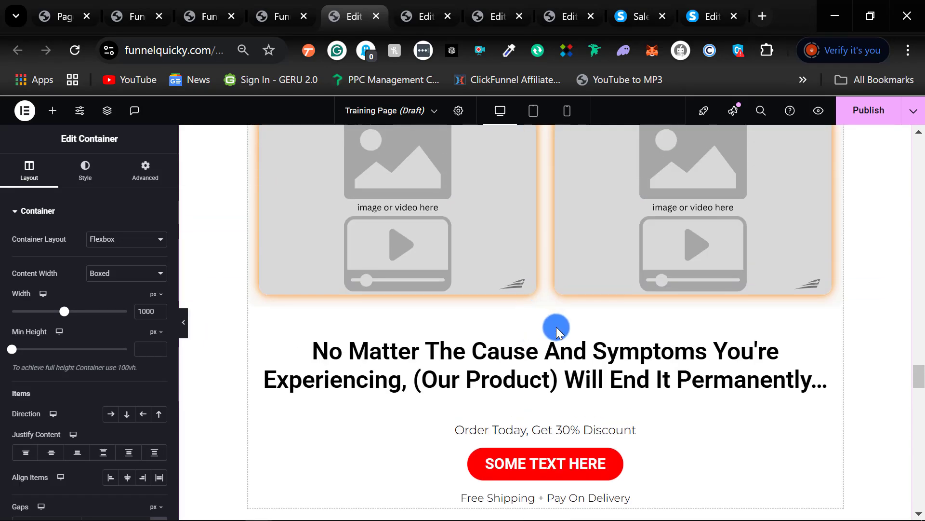
{"action": "scroll", "coordinate": [556, 327], "scroll_direction": "down", "scroll_amount": 20}
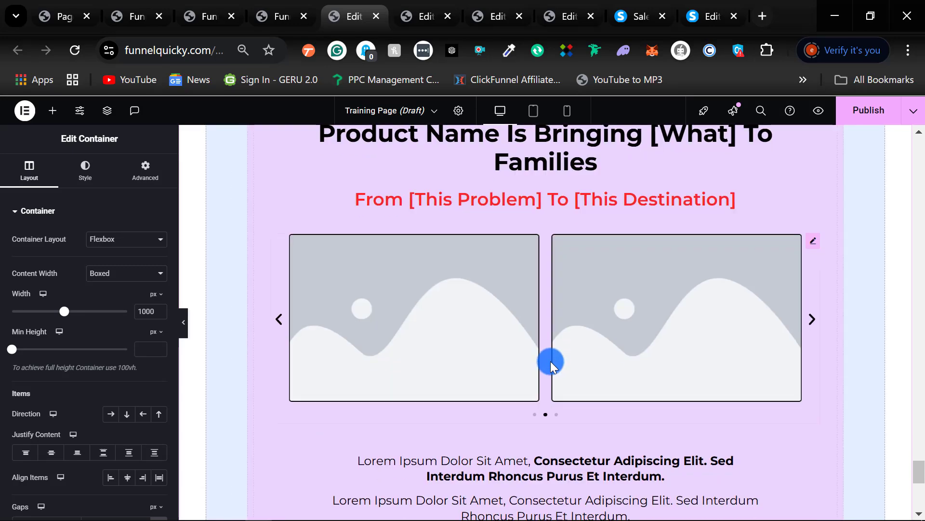
{"action": "scroll", "coordinate": [550, 373], "scroll_direction": "down", "scroll_amount": 8}
{"action": "scroll", "coordinate": [569, 389], "scroll_direction": "up", "scroll_amount": 12}
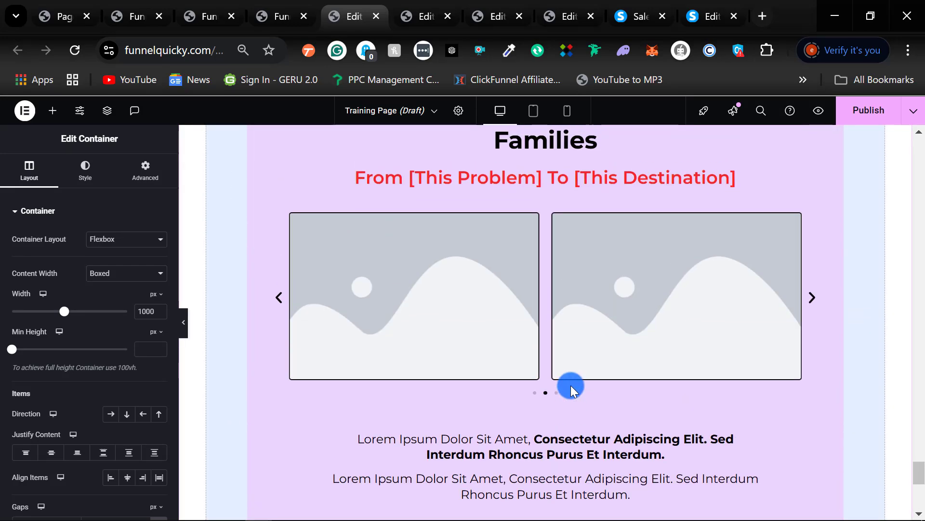
{"action": "scroll", "coordinate": [558, 299], "scroll_direction": "up", "scroll_amount": 8}
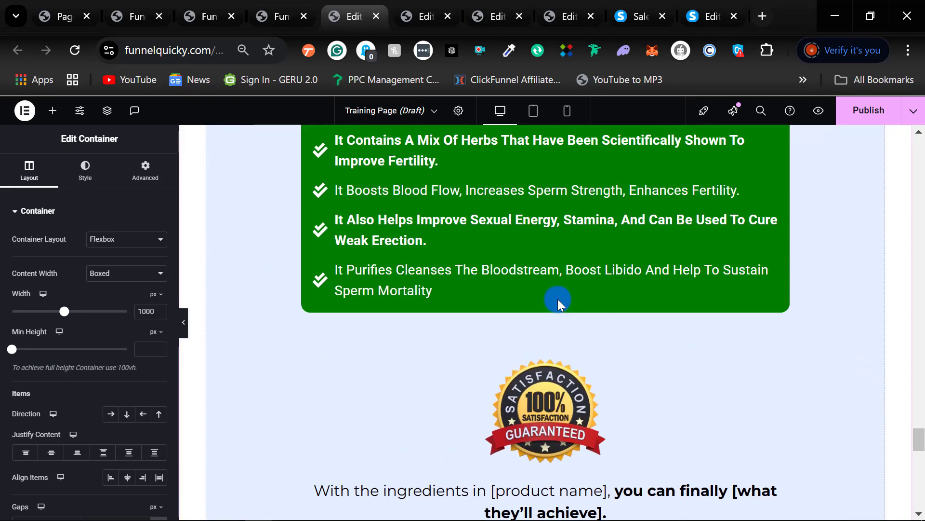
{"action": "scroll", "coordinate": [557, 299], "scroll_direction": "down", "scroll_amount": 15}
{"action": "scroll", "coordinate": [555, 311], "scroll_direction": "down", "scroll_amount": 6}
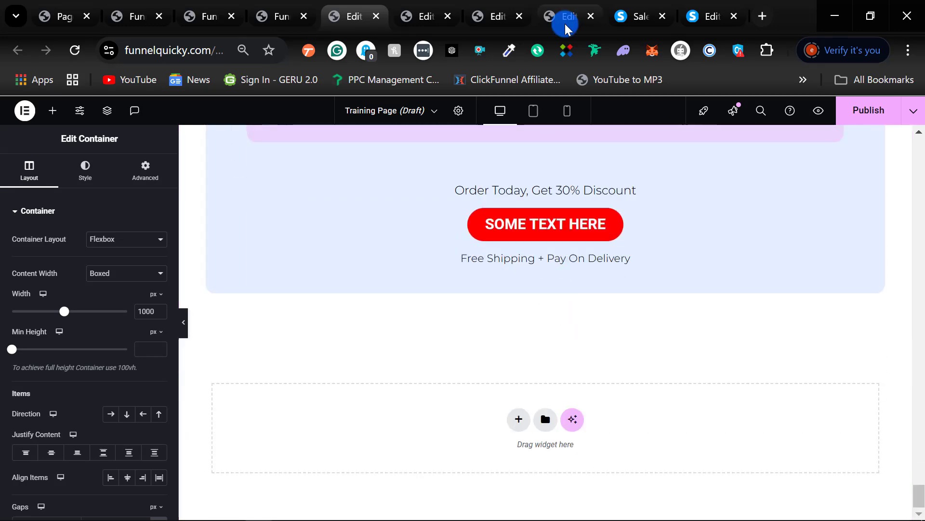
Copy the "5 Amazing Benefits Of Your Product Name For Audience" block under Features/Benefits Blocks on Funnelquicky Blocks Page 2.
{"action": "left_click", "coordinate": [486, 21]}
{"action": "scroll", "coordinate": [609, 318], "scroll_direction": "down", "scroll_amount": 15}
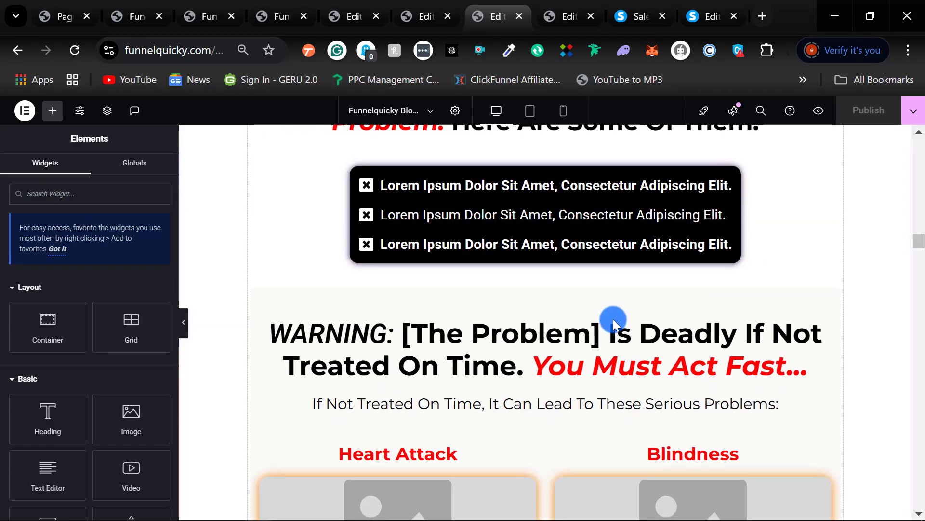
{"action": "scroll", "coordinate": [600, 340], "scroll_direction": "up", "scroll_amount": 6}
{"action": "scroll", "coordinate": [599, 343], "scroll_direction": "down", "scroll_amount": 10}
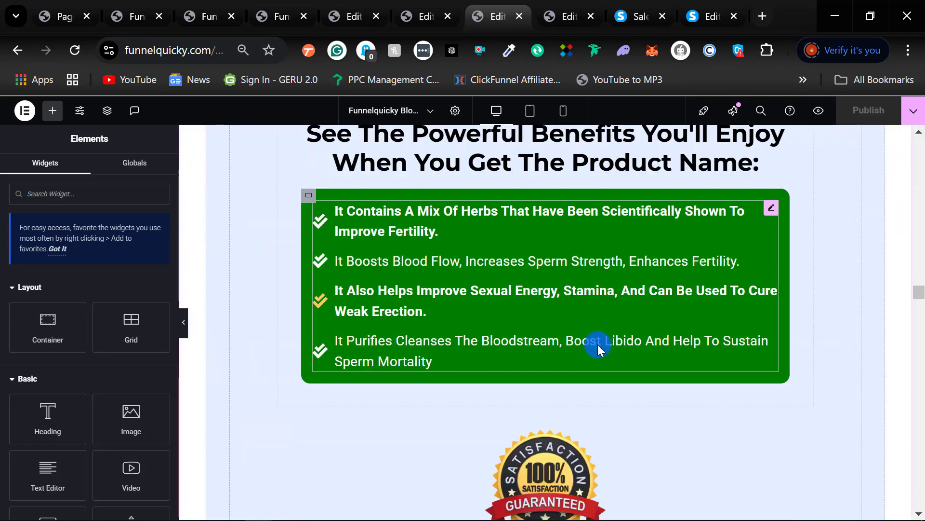
{"action": "scroll", "coordinate": [579, 342], "scroll_direction": "up", "scroll_amount": 15}
{"action": "scroll", "coordinate": [546, 376], "scroll_direction": "up", "scroll_amount": 10}
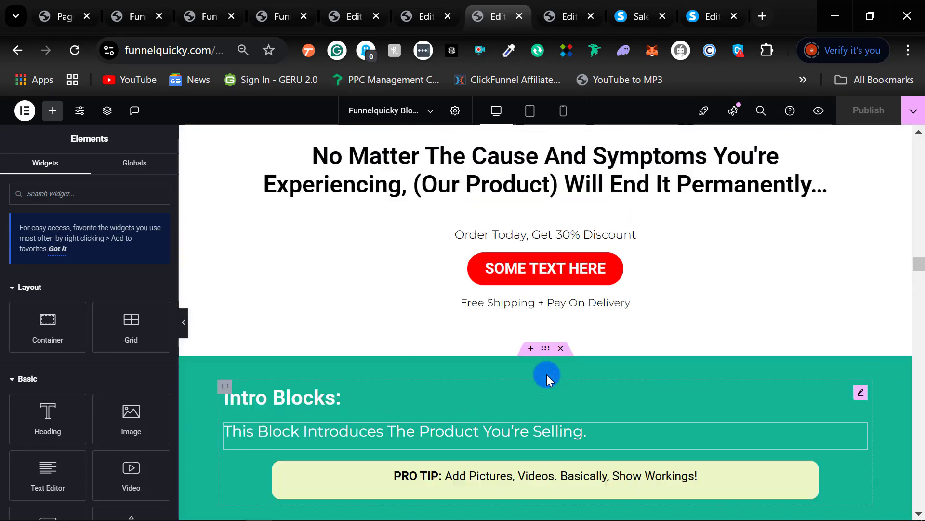
{"action": "scroll", "coordinate": [546, 377], "scroll_direction": "down", "scroll_amount": 2}
{"action": "scroll", "coordinate": [548, 377], "scroll_direction": "down", "scroll_amount": 20}
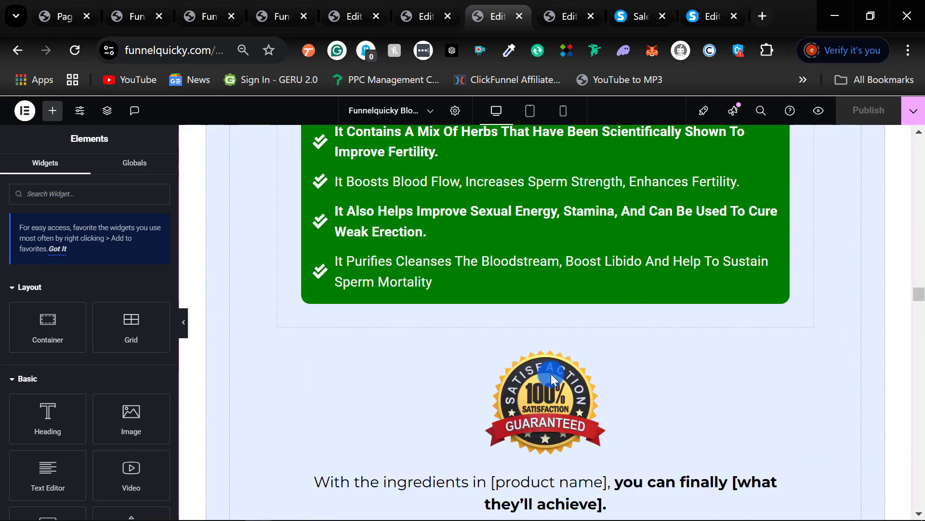
{"action": "scroll", "coordinate": [551, 376], "scroll_direction": "down", "scroll_amount": 6}
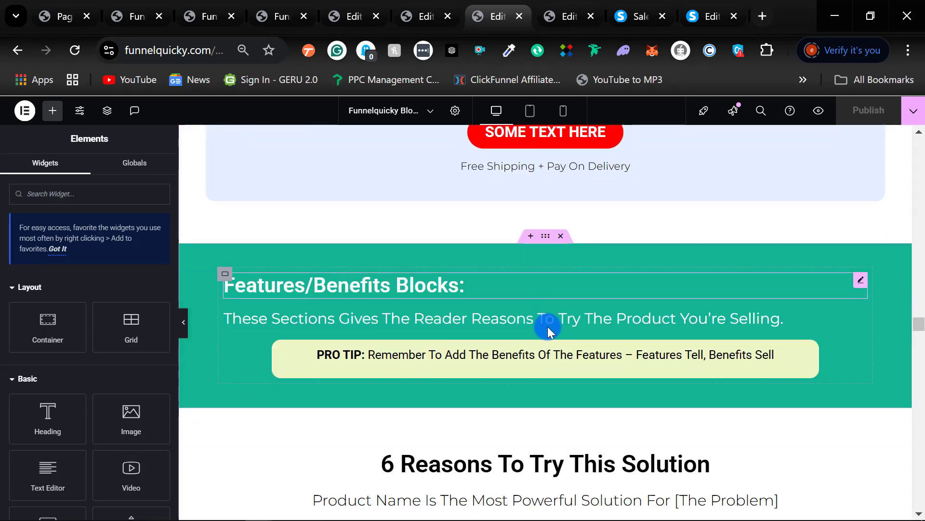
{"action": "scroll", "coordinate": [427, 322], "scroll_direction": "down", "scroll_amount": 15}
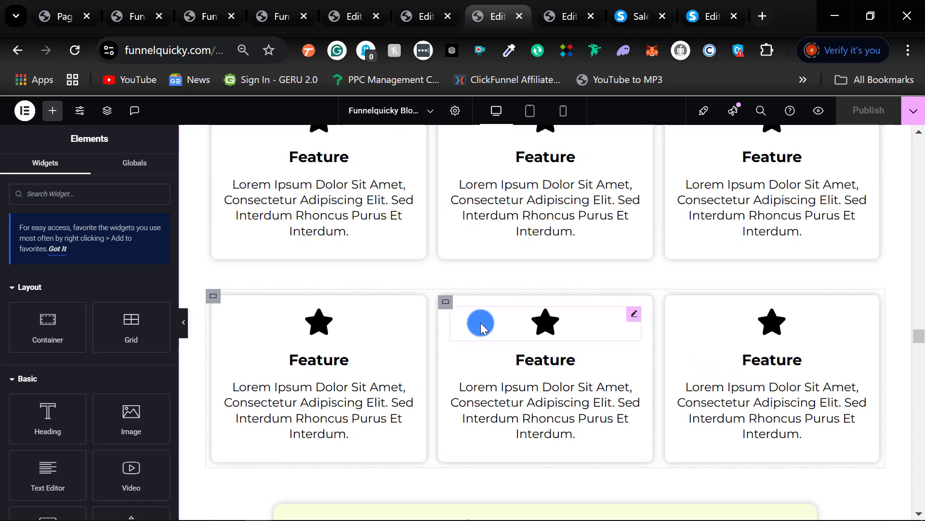
{"action": "scroll", "coordinate": [322, 282], "scroll_direction": "down", "scroll_amount": 2}
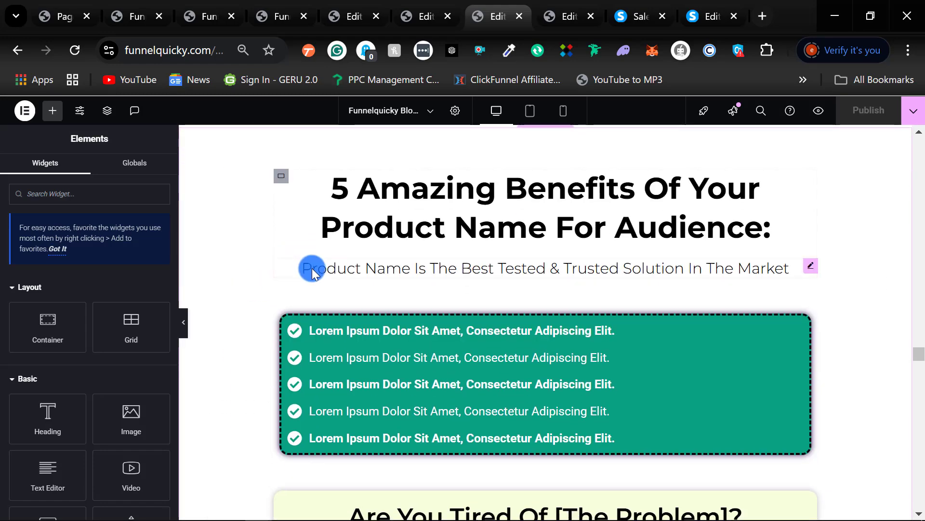
{"action": "scroll", "coordinate": [508, 288], "scroll_direction": "up", "scroll_amount": 4}
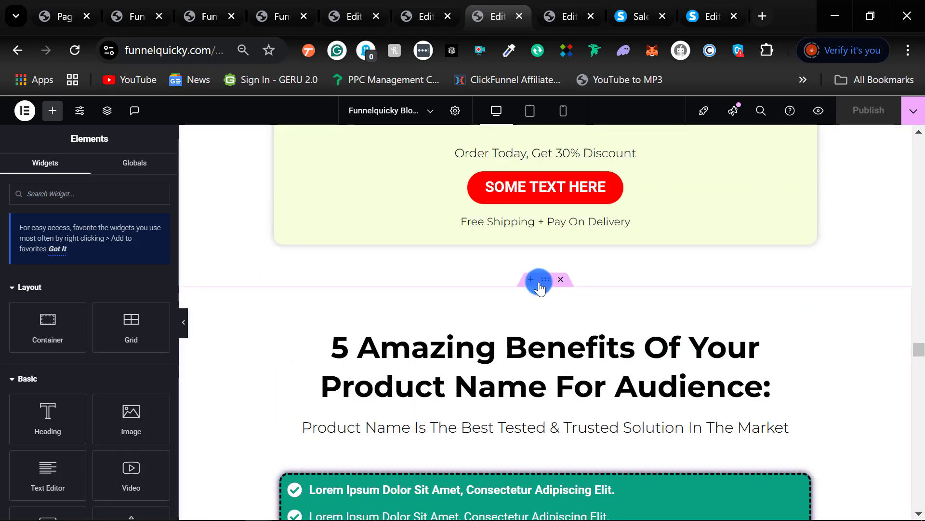
{"action": "right_click", "coordinate": [543, 288]}
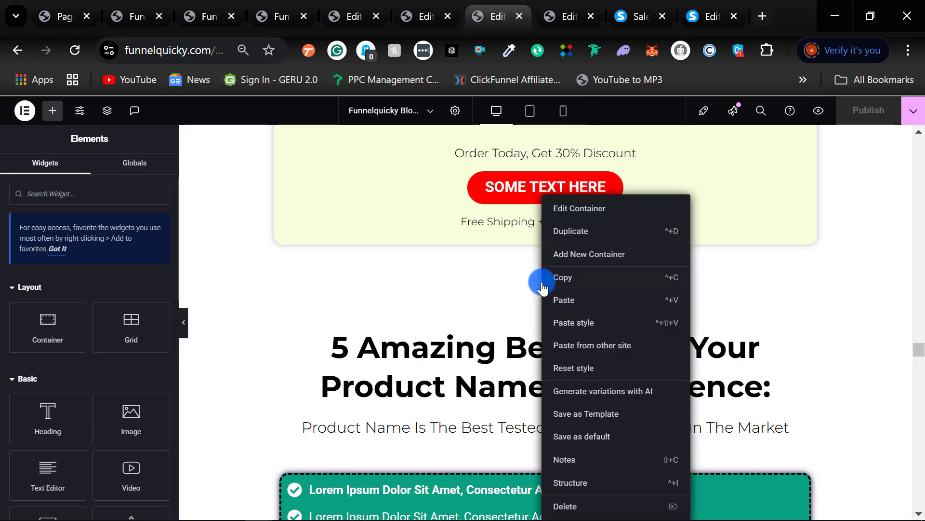
{"action": "left_click", "coordinate": [579, 276]}
{"action": "scroll", "coordinate": [530, 355], "scroll_direction": "up", "scroll_amount": 12}
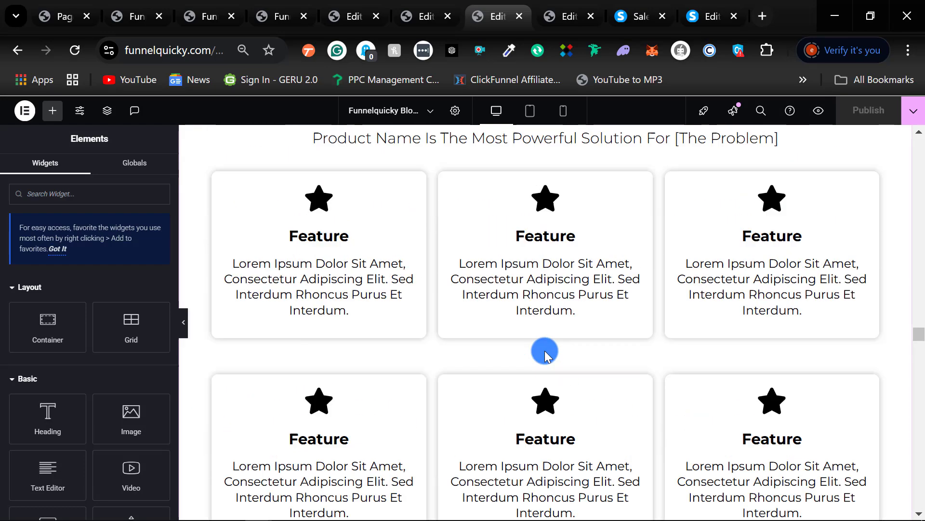
Look through the feature and benefit layouts, from "6 Reasons To Try This Solution" to "4 Big Reasons To Try [Product Name]", on Funnelquicky Blocks Page 2.
{"action": "scroll", "coordinate": [502, 281], "scroll_direction": "down", "scroll_amount": 12}
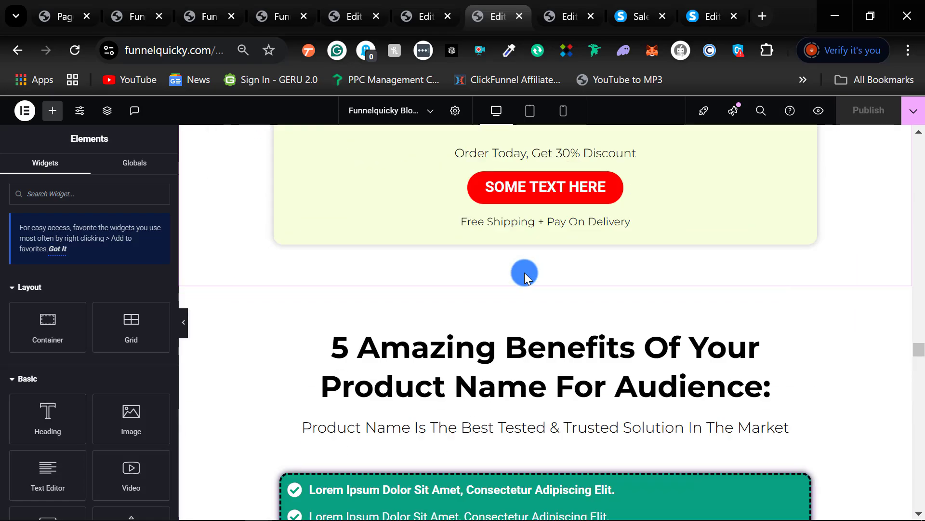
{"action": "scroll", "coordinate": [525, 270], "scroll_direction": "up", "scroll_amount": 7}
{"action": "scroll", "coordinate": [541, 264], "scroll_direction": "up", "scroll_amount": 5}
{"action": "scroll", "coordinate": [489, 294], "scroll_direction": "down", "scroll_amount": 10}
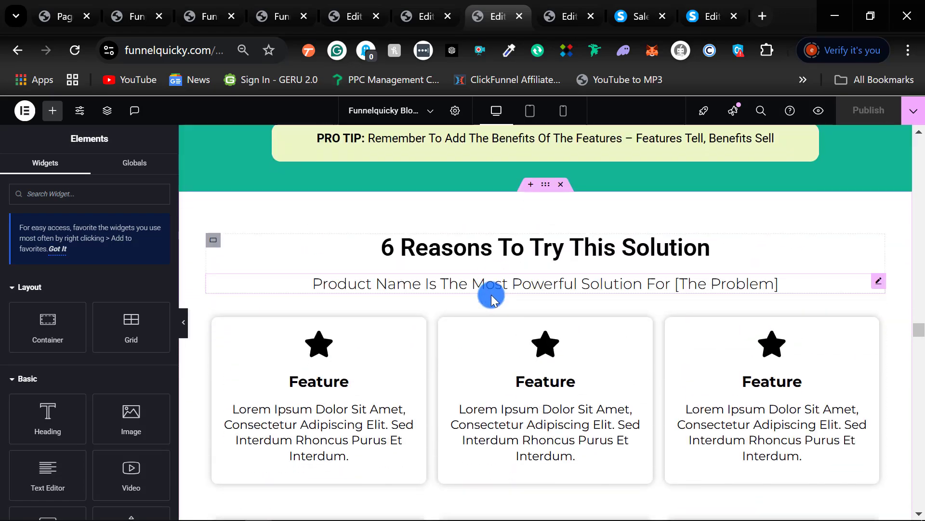
{"action": "scroll", "coordinate": [498, 290], "scroll_direction": "down", "scroll_amount": 8}
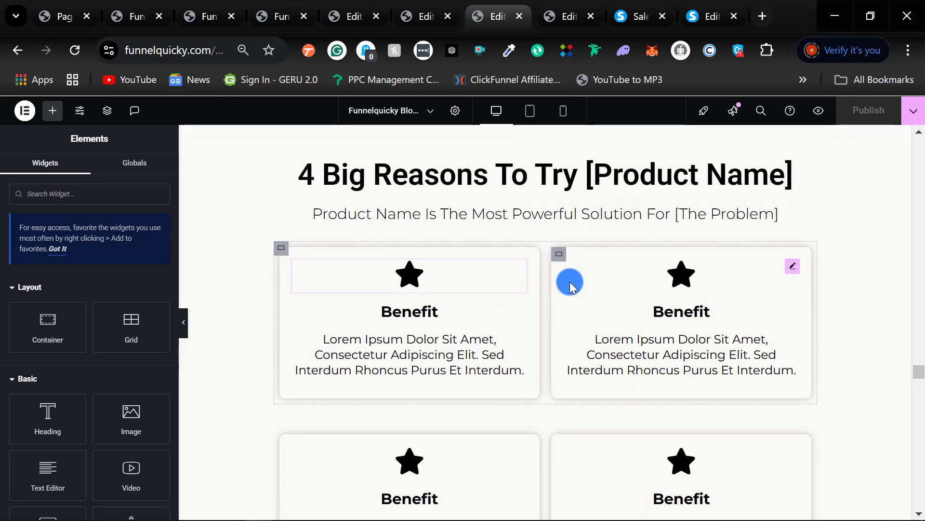
{"action": "scroll", "coordinate": [564, 270], "scroll_direction": "up", "scroll_amount": 10}
{"action": "scroll", "coordinate": [530, 337], "scroll_direction": "up", "scroll_amount": 3}
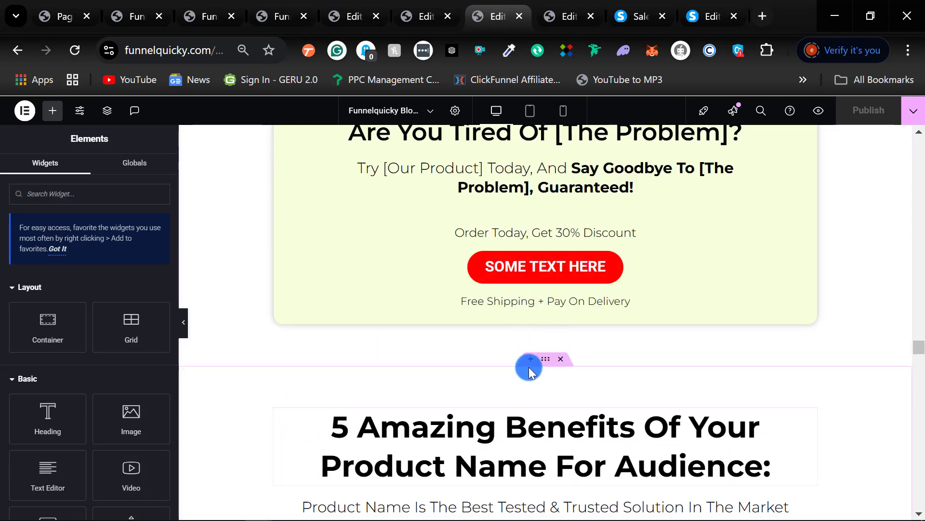
Paste the copied "5 Amazing Benefits Of Your Product Name For Audience" block into the empty area at the end of the Training Page.
{"action": "left_click", "coordinate": [343, 18]}
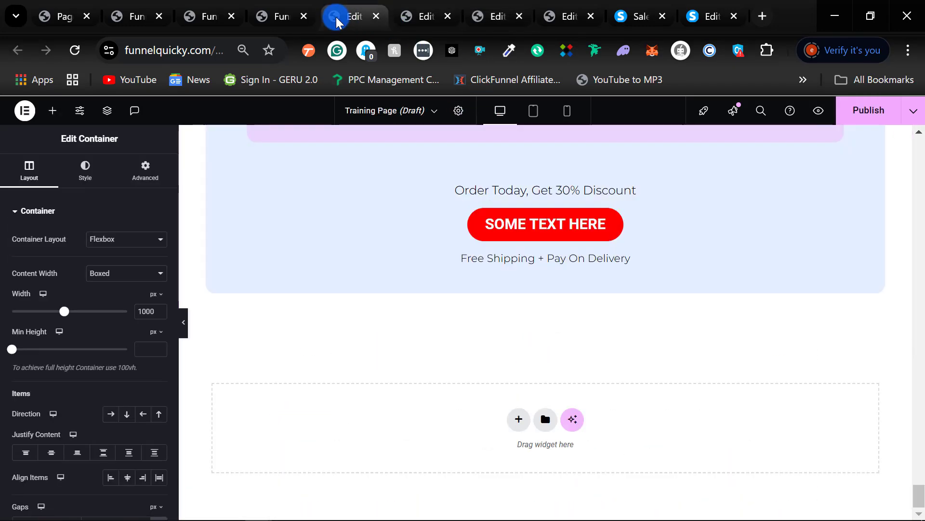
{"action": "right_click", "coordinate": [423, 413]}
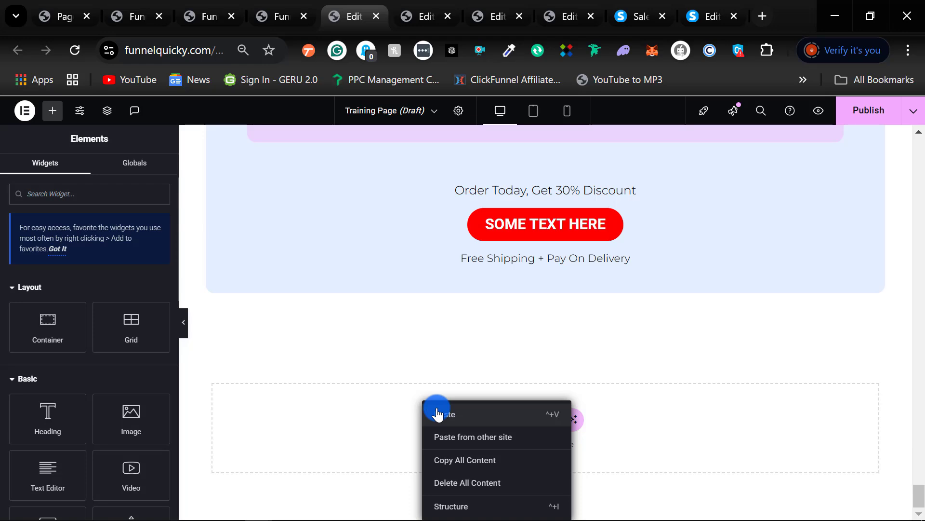
{"action": "left_click", "coordinate": [438, 413]}
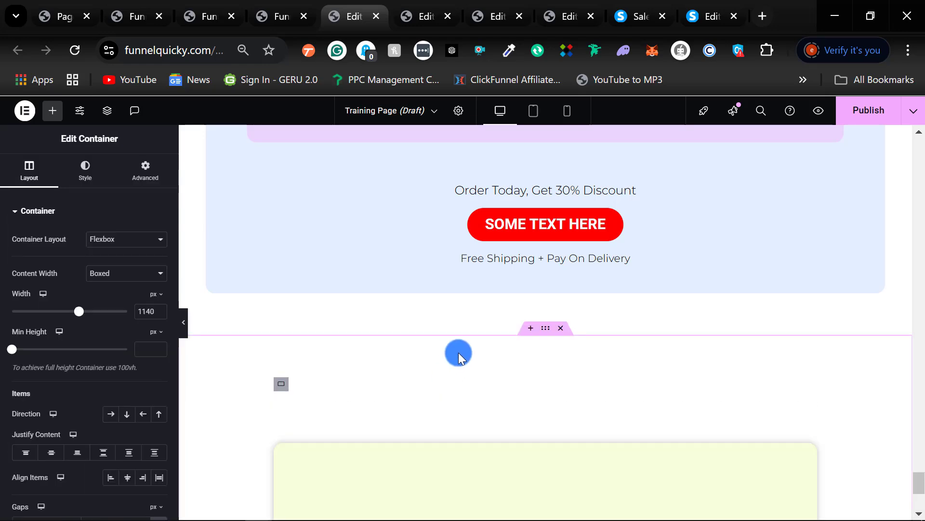
Review the pasted benefits block on the Training Page, from its heading and checklist through the "Are You Tired Of [The Problem]?" order box.
{"action": "scroll", "coordinate": [482, 320], "scroll_direction": "down", "scroll_amount": 6}
{"action": "scroll", "coordinate": [482, 272], "scroll_direction": "down", "scroll_amount": 5}
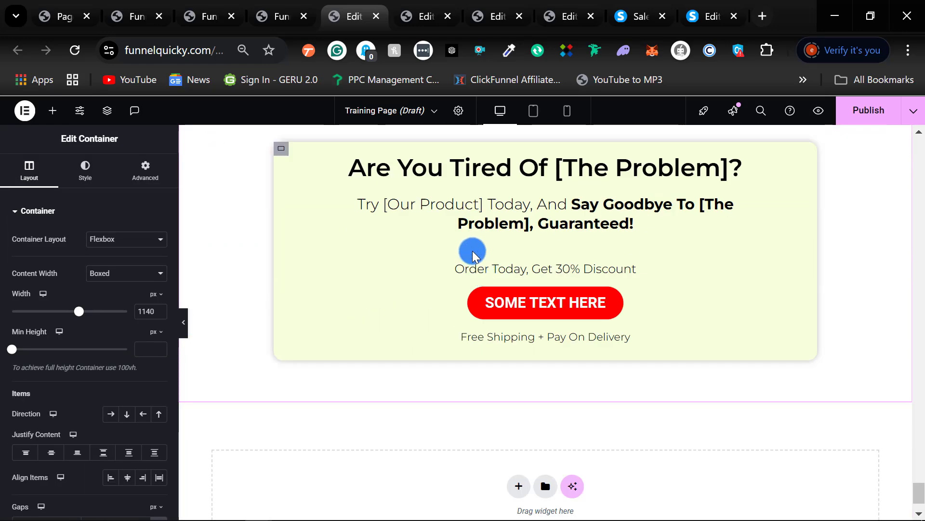
{"action": "scroll", "coordinate": [471, 262], "scroll_direction": "up", "scroll_amount": 9}
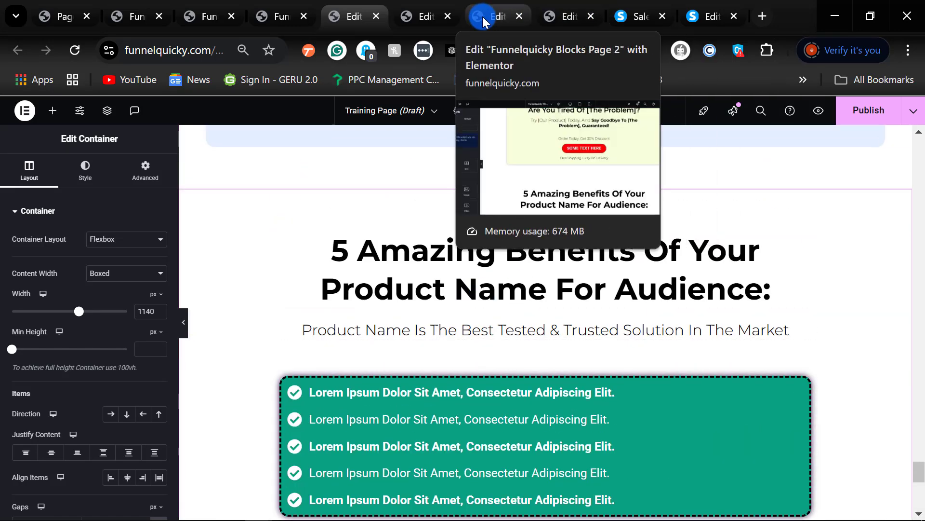
{"action": "scroll", "coordinate": [497, 193], "scroll_direction": "down", "scroll_amount": 10}
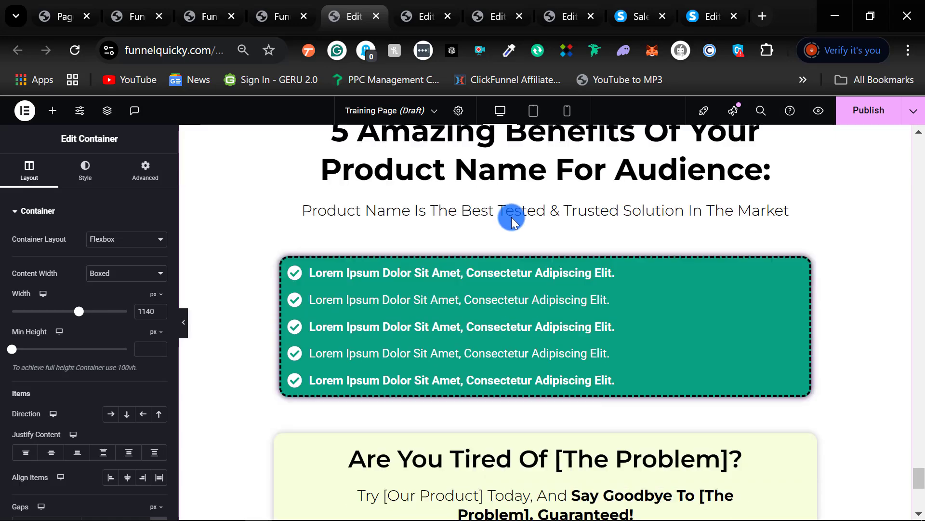
{"action": "scroll", "coordinate": [455, 387], "scroll_direction": "up", "scroll_amount": 12}
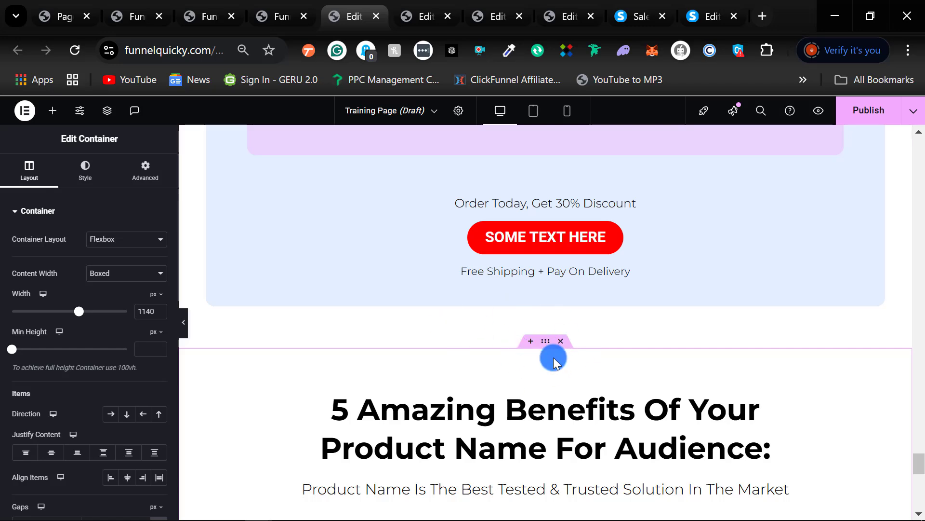
{"action": "scroll", "coordinate": [554, 360], "scroll_direction": "down", "scroll_amount": 12}
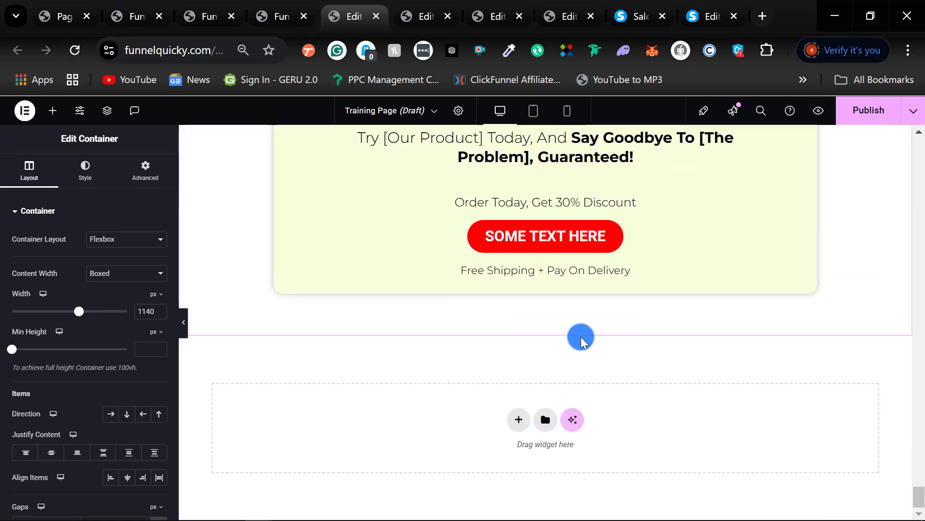
{"action": "scroll", "coordinate": [418, 327], "scroll_direction": "up", "scroll_amount": 8}
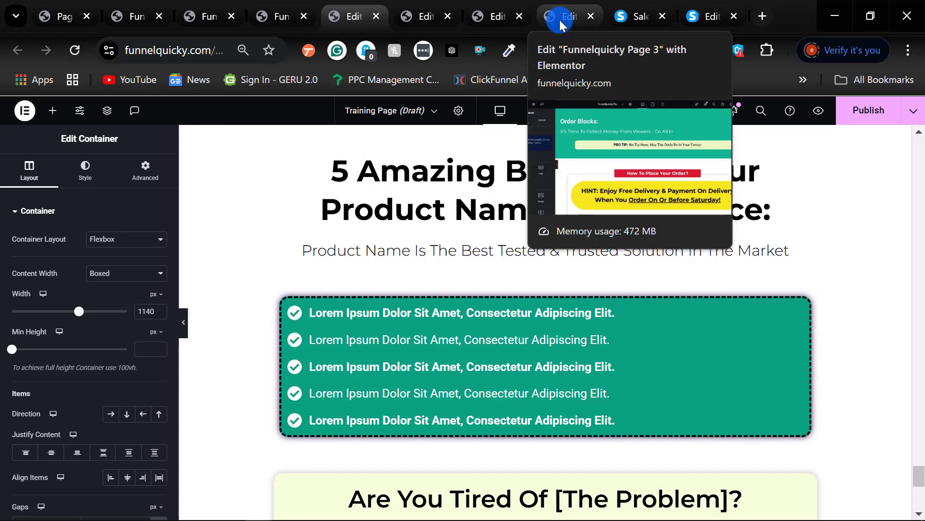
Locate the "Our Product Versus Others In The Market" block under Us Versus Them Blocks on Funnelquicky Blocks Page 2.
{"action": "left_click", "coordinate": [481, 15]}
{"action": "scroll", "coordinate": [491, 262], "scroll_direction": "down", "scroll_amount": 15}
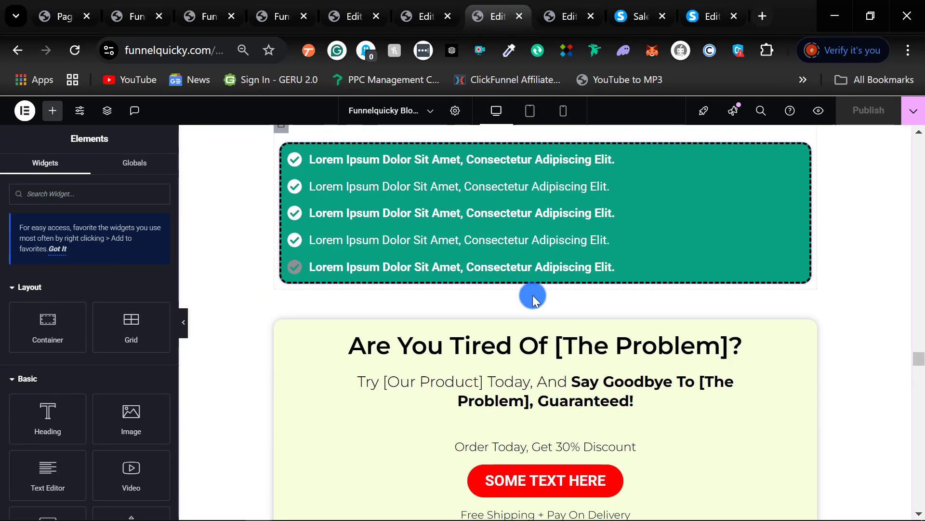
{"action": "scroll", "coordinate": [536, 294], "scroll_direction": "down", "scroll_amount": 15}
{"action": "scroll", "coordinate": [540, 294], "scroll_direction": "up", "scroll_amount": 6}
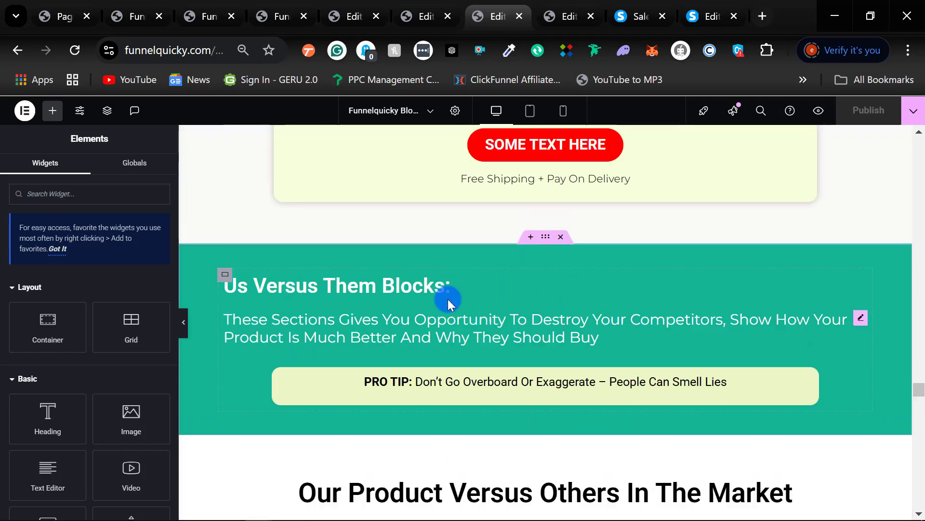
{"action": "scroll", "coordinate": [509, 302], "scroll_direction": "down", "scroll_amount": 4}
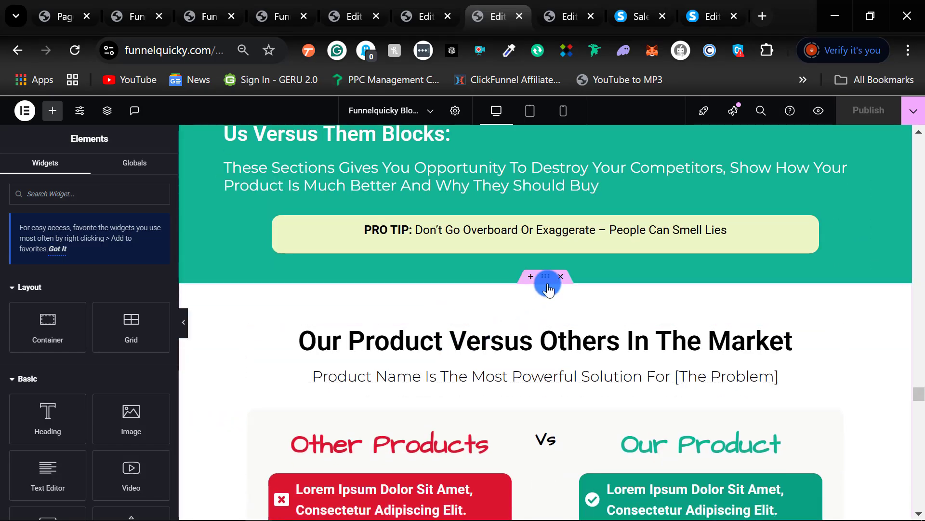
Copy the whole "Our Product Versus Others In The Market" section from below the Us Versus Them Blocks header.
{"action": "scroll", "coordinate": [551, 287], "scroll_direction": "down", "scroll_amount": 11}
{"action": "scroll", "coordinate": [559, 267], "scroll_direction": "up", "scroll_amount": 3}
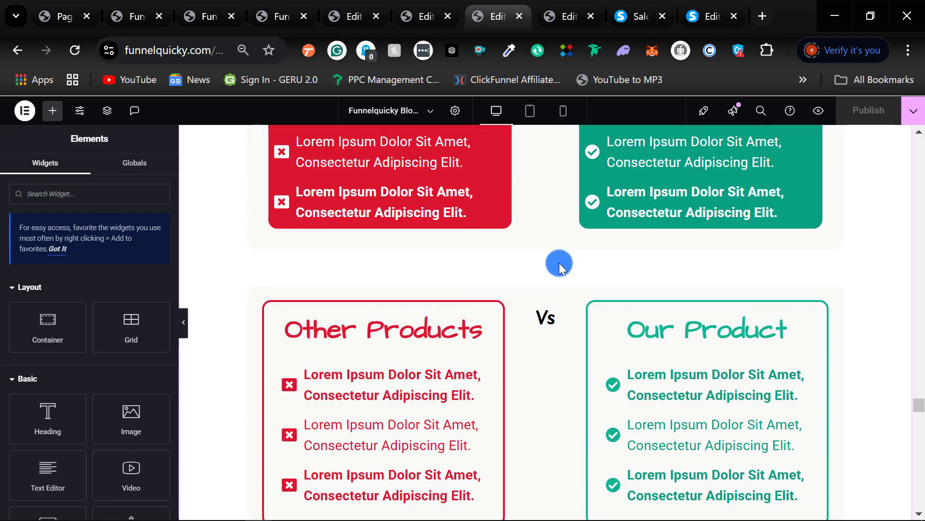
{"action": "scroll", "coordinate": [559, 261], "scroll_direction": "up", "scroll_amount": 5}
{"action": "scroll", "coordinate": [533, 238], "scroll_direction": "up", "scroll_amount": 3}
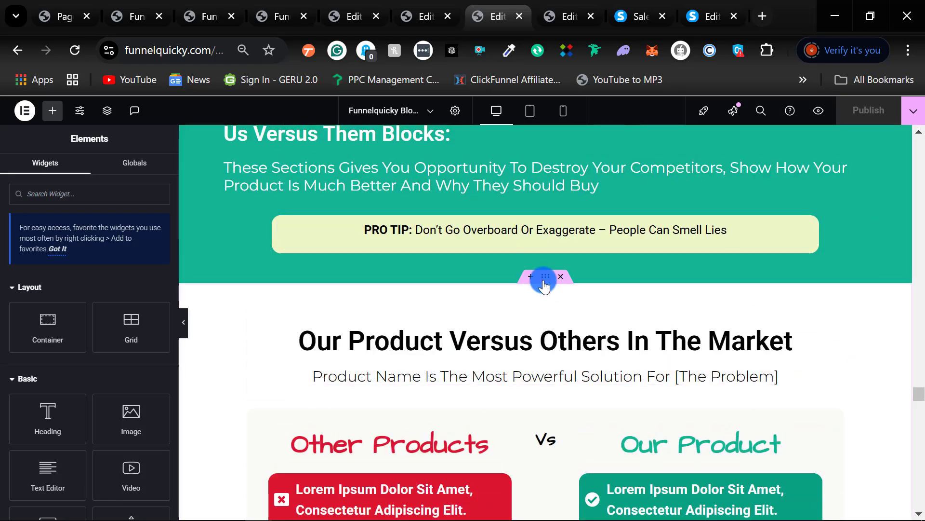
{"action": "right_click", "coordinate": [545, 285]}
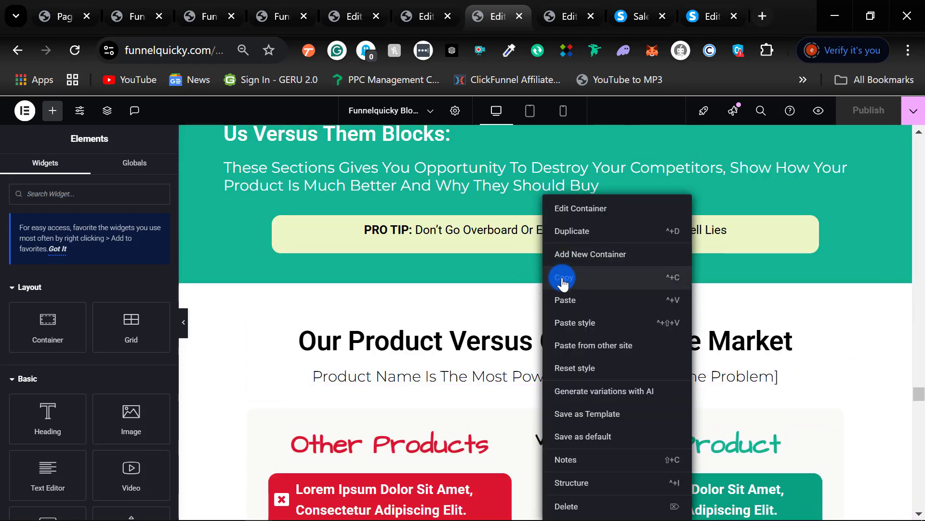
{"action": "left_click", "coordinate": [563, 280]}
Switch to the Training Page draft and paste the copied comparison section at the end of the page.
{"action": "left_click", "coordinate": [352, 14]}
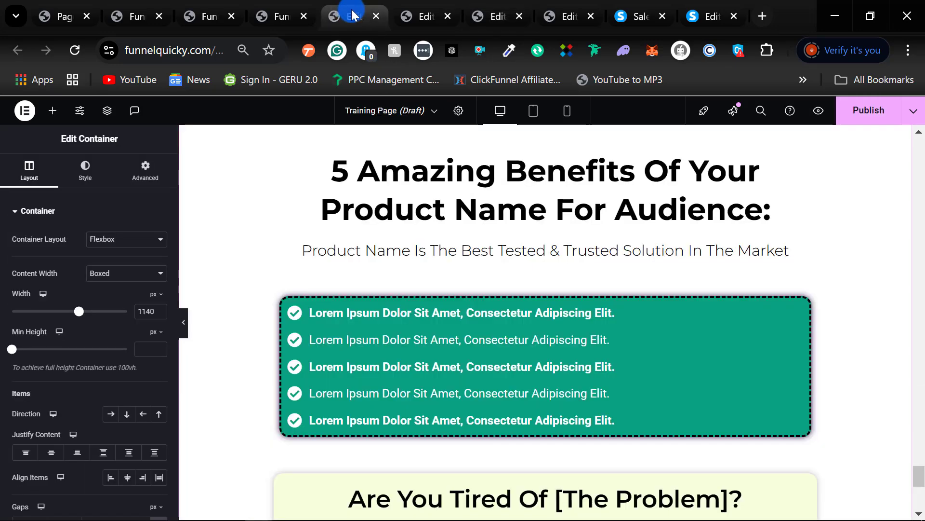
{"action": "scroll", "coordinate": [448, 263], "scroll_direction": "down", "scroll_amount": 8}
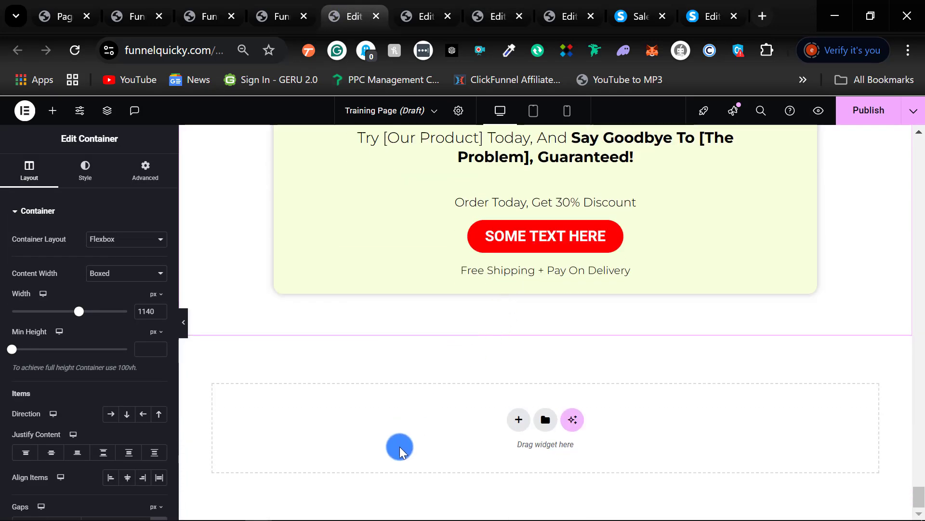
{"action": "right_click", "coordinate": [400, 446]}
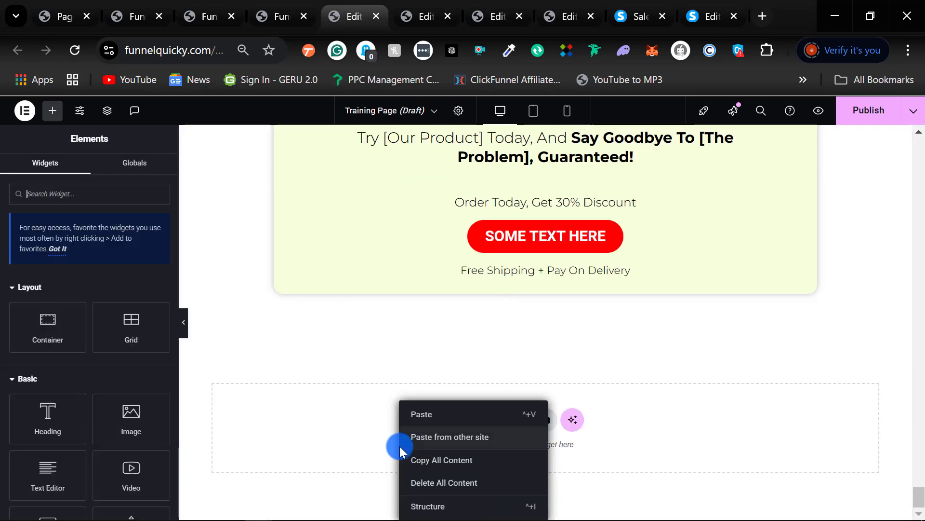
{"action": "left_click", "coordinate": [424, 417]}
{"action": "scroll", "coordinate": [501, 331], "scroll_direction": "down", "scroll_amount": 5}
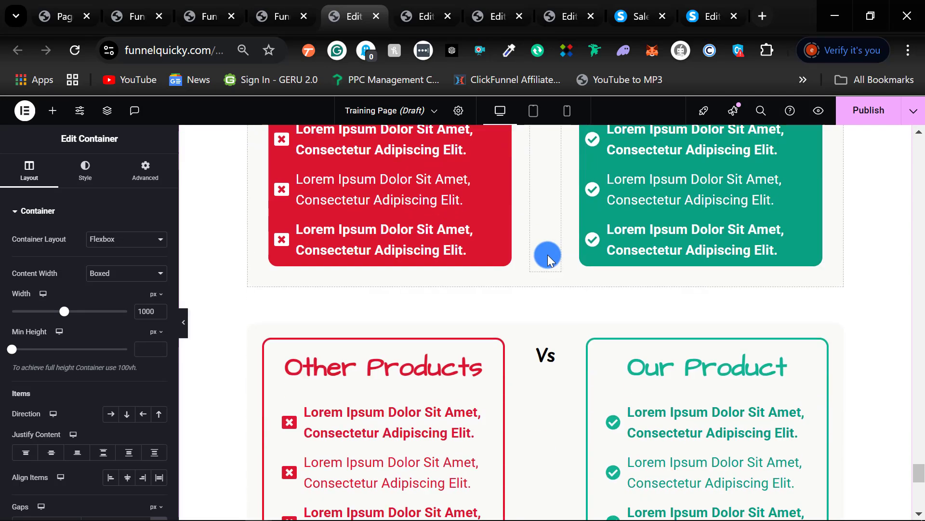
Delete the second, outlined "Other Products Vs Our Product" container from the pasted comparison section.
{"action": "scroll", "coordinate": [548, 255], "scroll_direction": "up", "scroll_amount": 7}
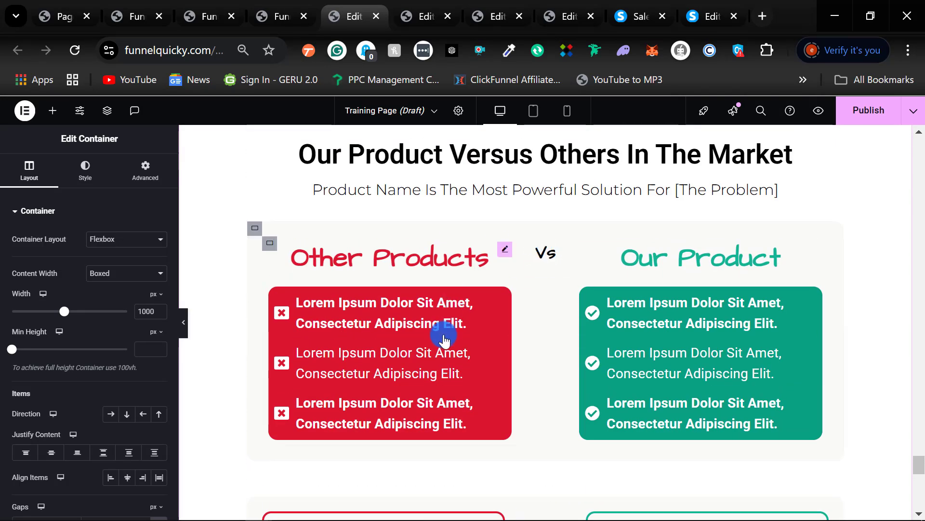
{"action": "scroll", "coordinate": [252, 305], "scroll_direction": "down", "scroll_amount": 4}
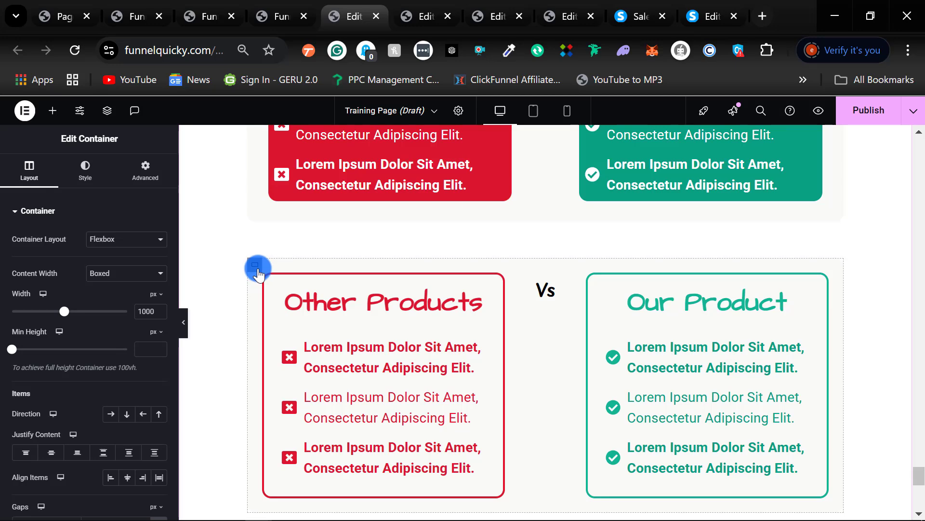
{"action": "right_click", "coordinate": [262, 267]}
{"action": "left_click", "coordinate": [281, 506]}
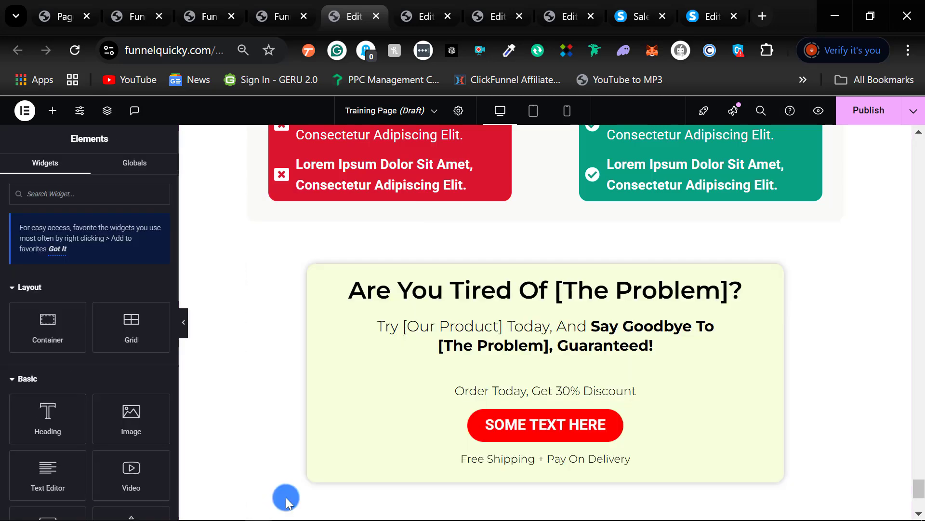
{"action": "key", "text": "ctrl+z"}
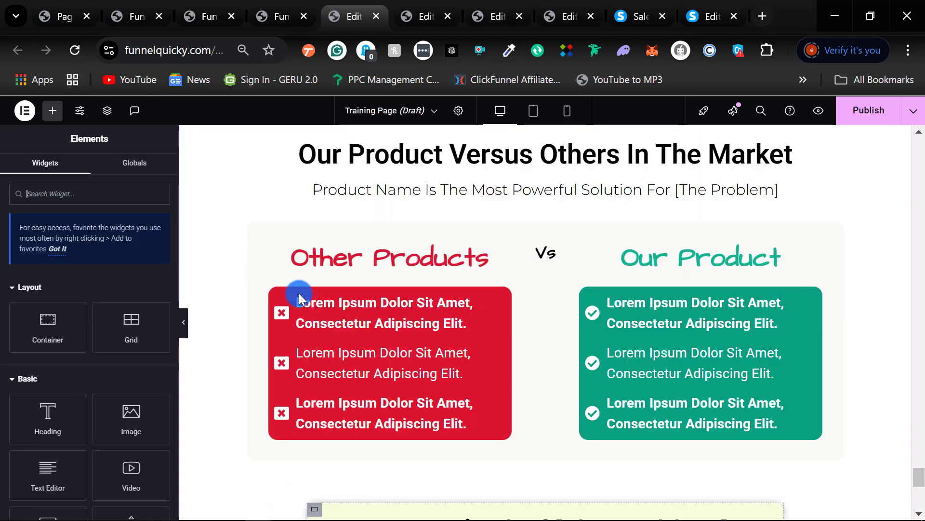
Review the Training Page from the testimonial section down through the comparison section to the empty area at its end.
{"action": "scroll", "coordinate": [298, 293], "scroll_direction": "down", "scroll_amount": 10}
{"action": "scroll", "coordinate": [556, 371], "scroll_direction": "up", "scroll_amount": 12}
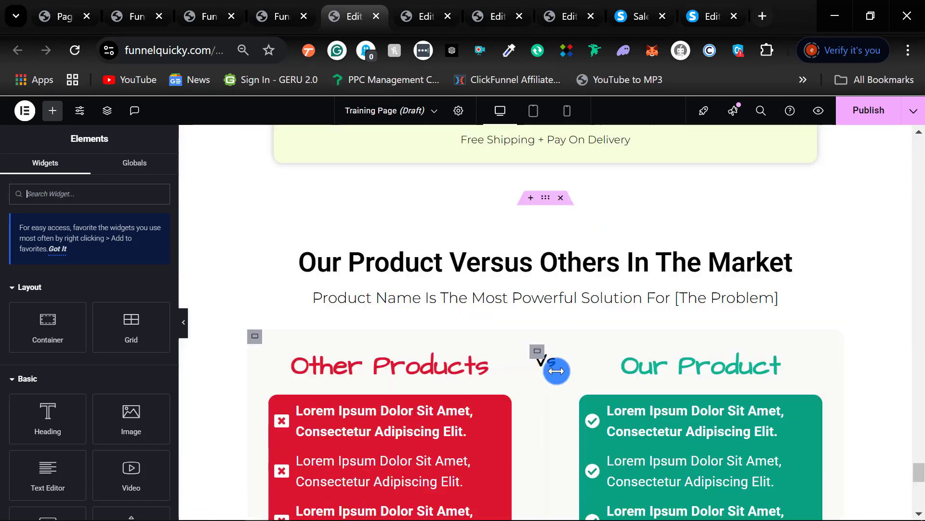
{"action": "scroll", "coordinate": [556, 377], "scroll_direction": "up", "scroll_amount": 15}
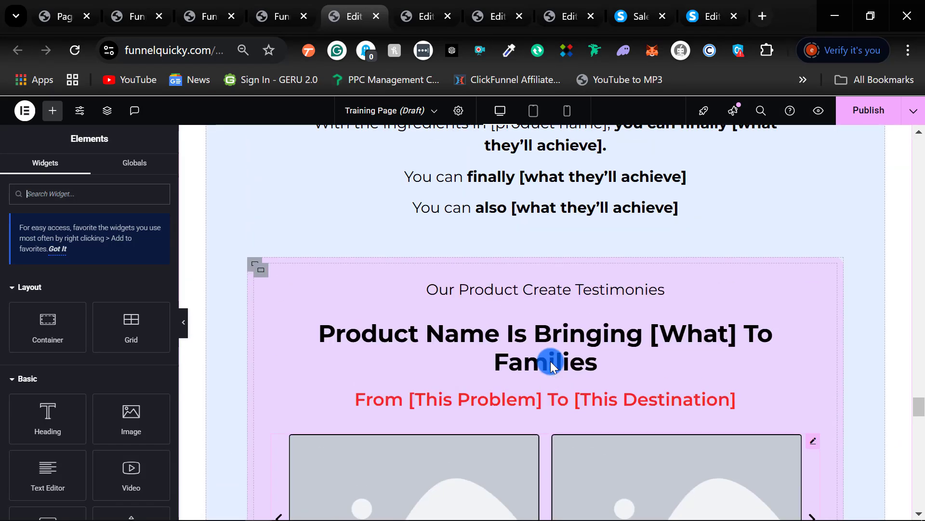
{"action": "scroll", "coordinate": [551, 360], "scroll_direction": "up", "scroll_amount": 6}
{"action": "scroll", "coordinate": [563, 333], "scroll_direction": "down", "scroll_amount": 20}
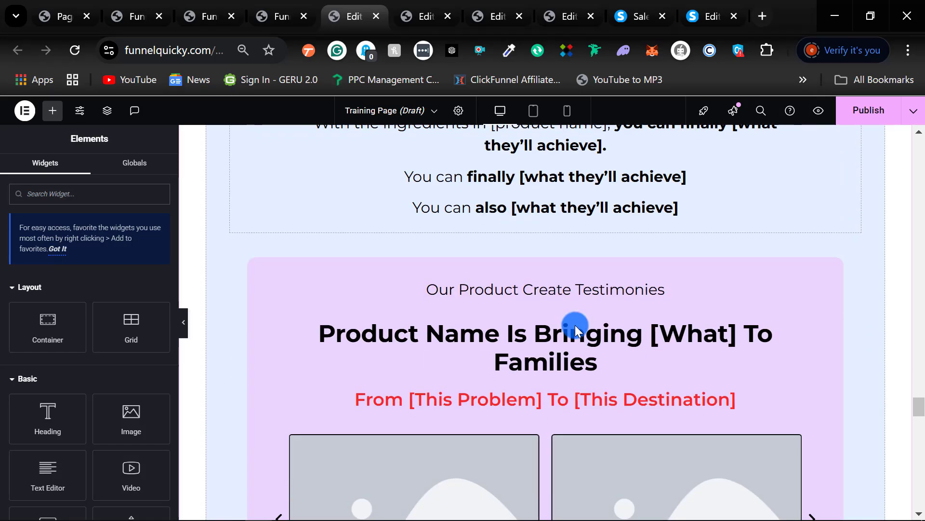
{"action": "scroll", "coordinate": [575, 325], "scroll_direction": "down", "scroll_amount": 5}
{"action": "scroll", "coordinate": [571, 311], "scroll_direction": "down", "scroll_amount": 15}
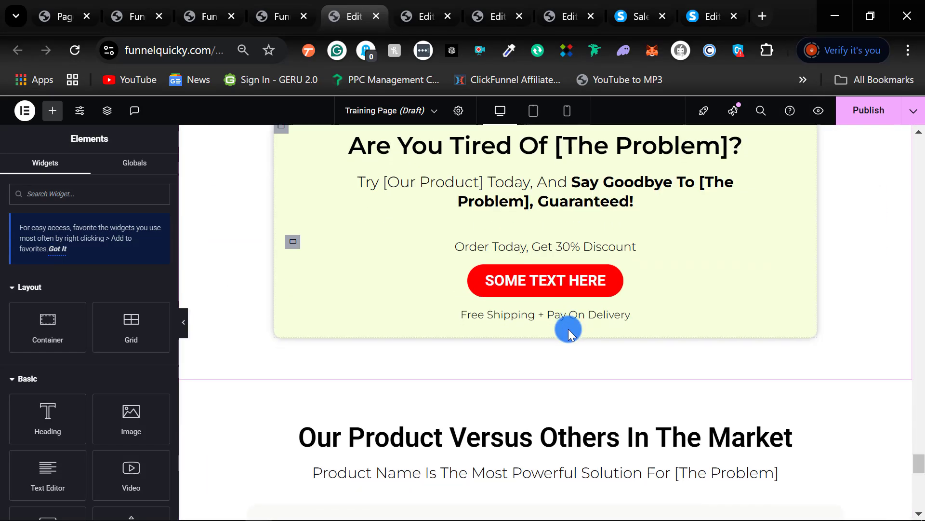
{"action": "scroll", "coordinate": [559, 321], "scroll_direction": "down", "scroll_amount": 3}
{"action": "scroll", "coordinate": [482, 357], "scroll_direction": "up", "scroll_amount": 8}
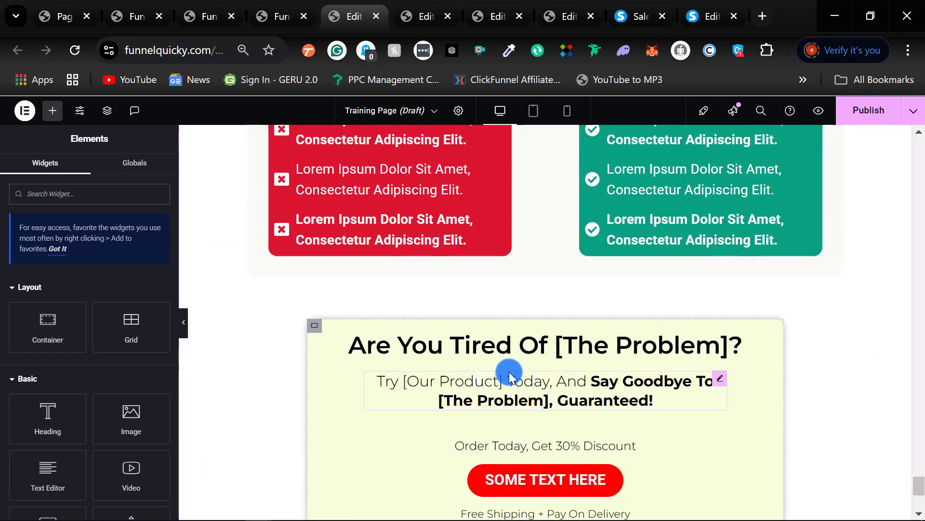
{"action": "scroll", "coordinate": [564, 332], "scroll_direction": "up", "scroll_amount": 3}
{"action": "scroll", "coordinate": [557, 316], "scroll_direction": "down", "scroll_amount": 11}
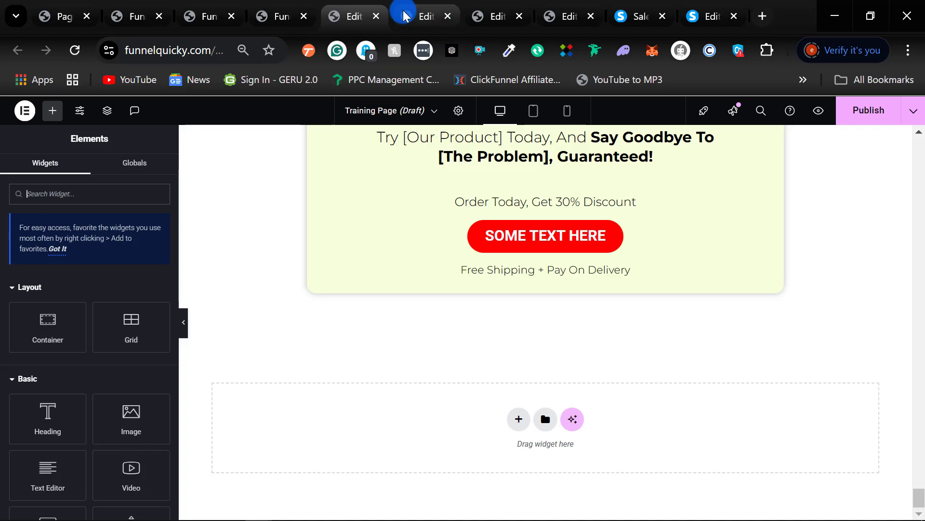
Switch to Funnelquicky Blocks Page 2 and copy the first pricing section, headed "How To Get Yours?", with its white background.
{"action": "mouse_move", "coordinate": [485, 19]}
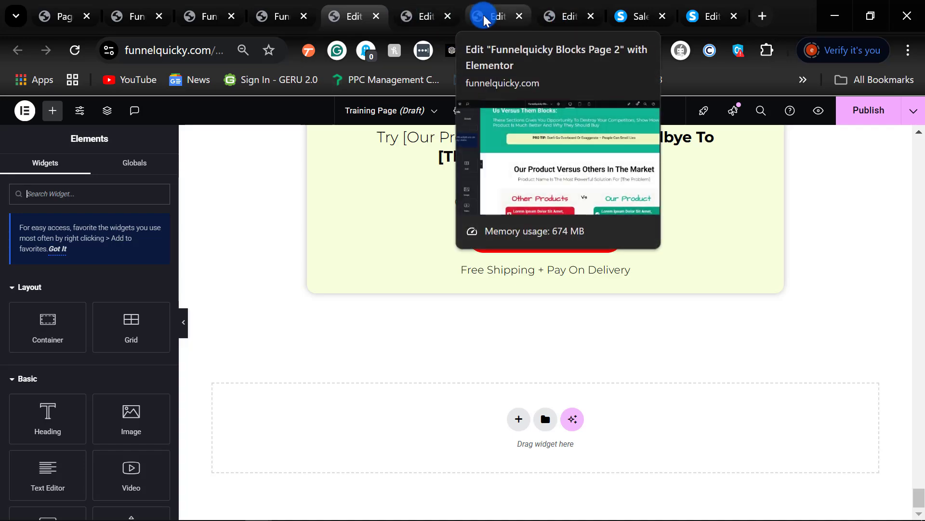
{"action": "scroll", "coordinate": [609, 293], "scroll_direction": "down", "scroll_amount": 14}
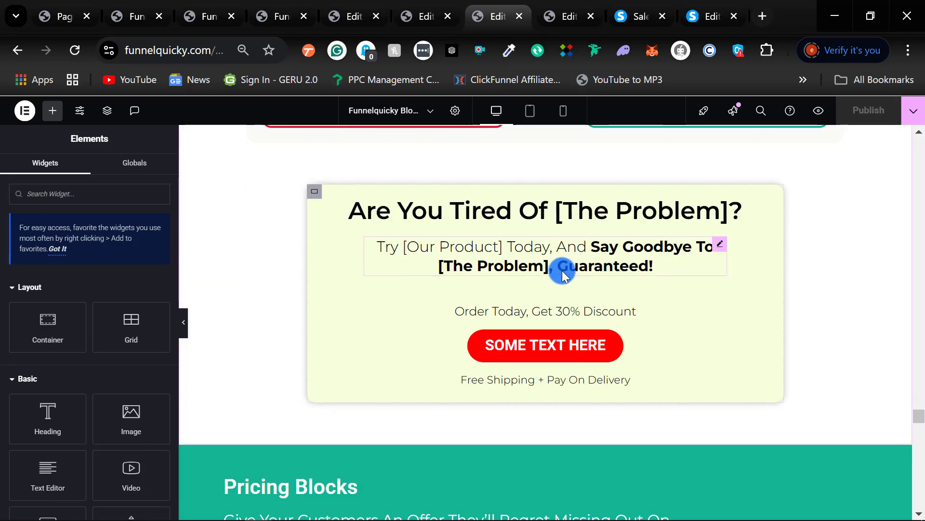
{"action": "scroll", "coordinate": [558, 289], "scroll_direction": "down", "scroll_amount": 11}
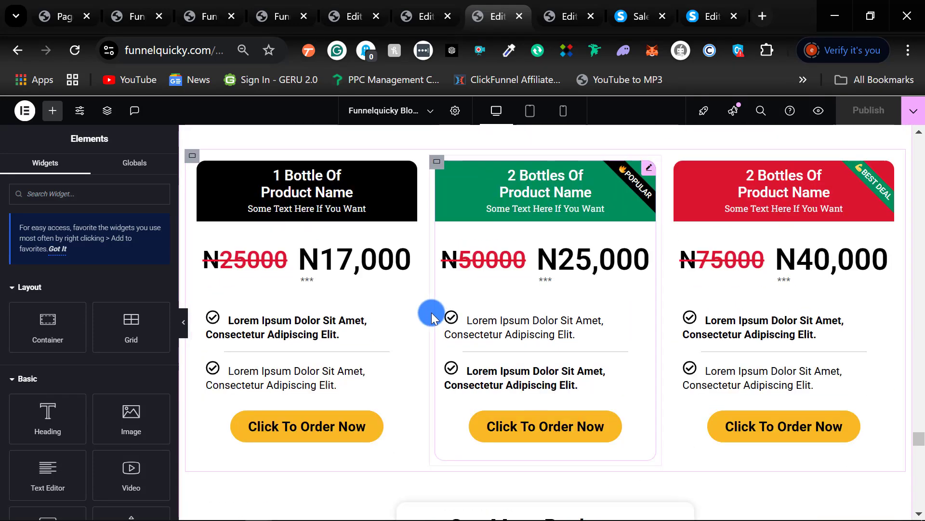
{"action": "scroll", "coordinate": [429, 312], "scroll_direction": "up", "scroll_amount": 9}
{"action": "right_click", "coordinate": [546, 218]}
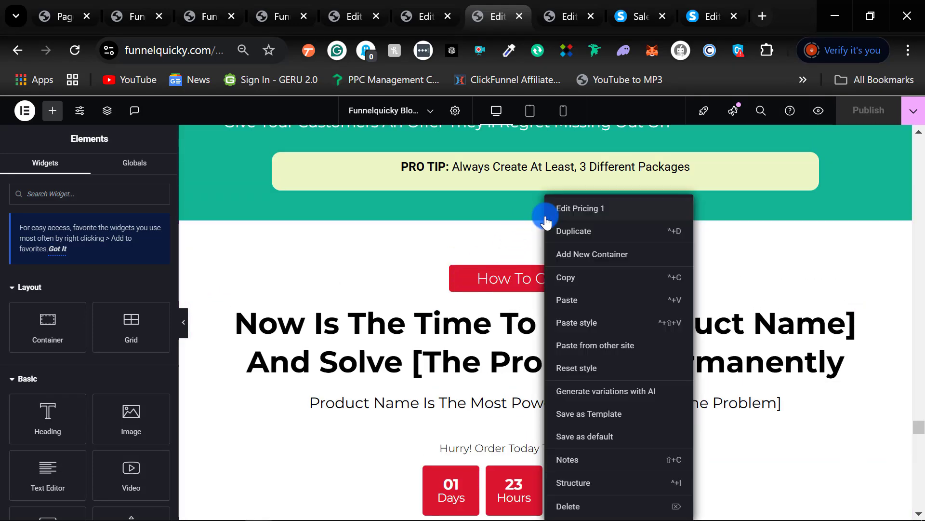
{"action": "left_click", "coordinate": [568, 279]}
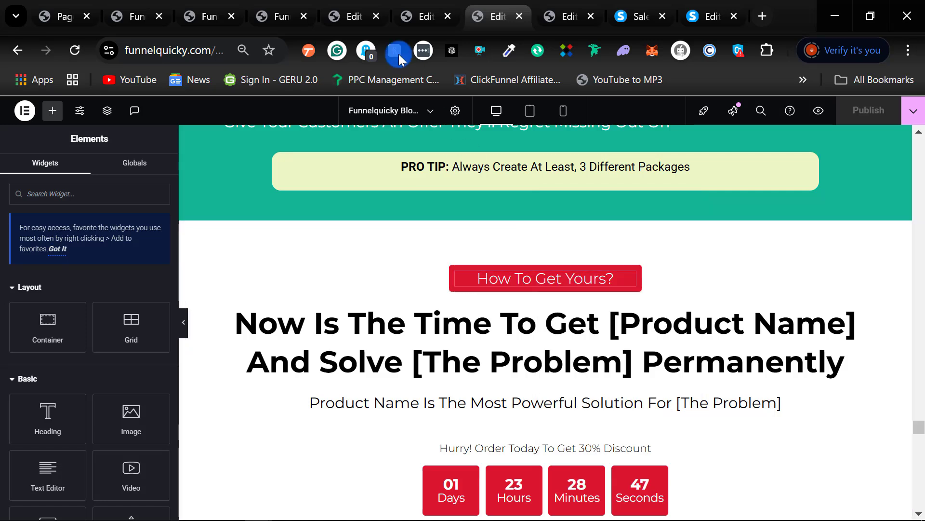
Return to the Training Page draft and paste the copied pricing section at the end of the page.
{"action": "left_click", "coordinate": [343, 18]}
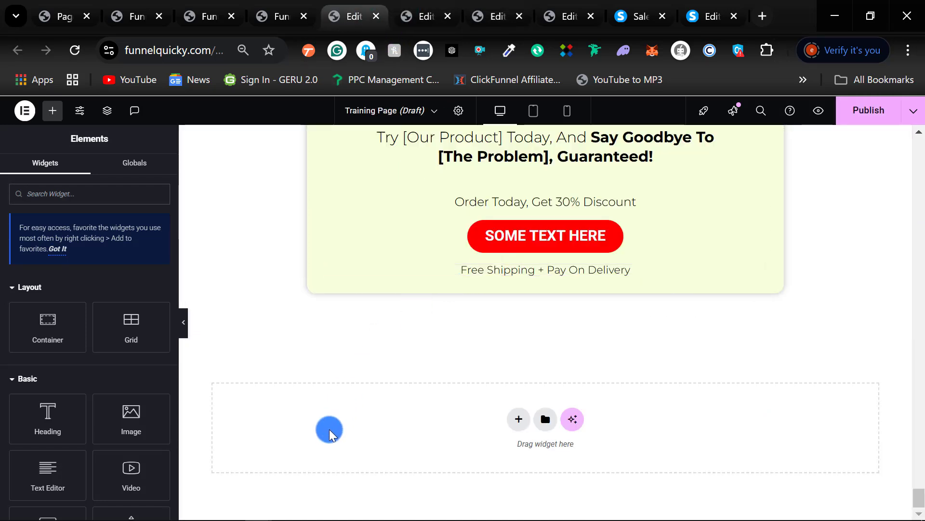
{"action": "right_click", "coordinate": [330, 434]}
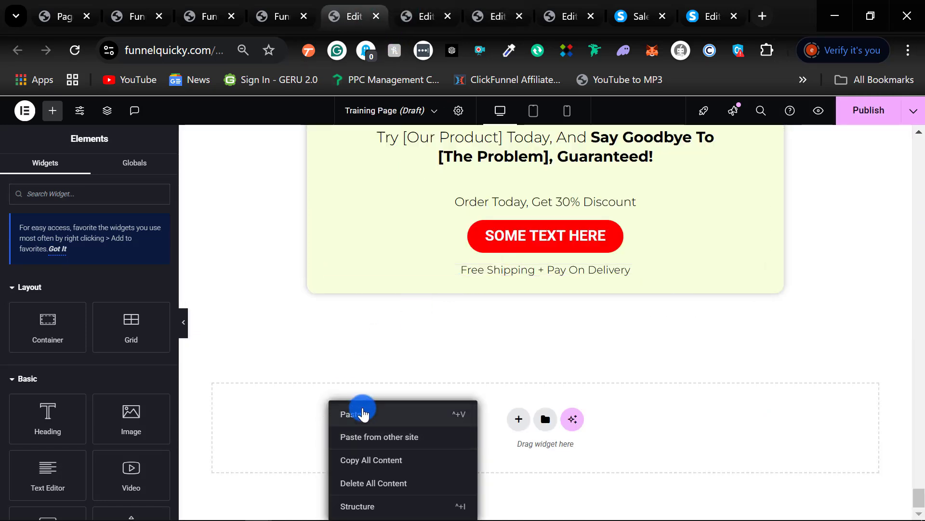
{"action": "left_click", "coordinate": [363, 413]}
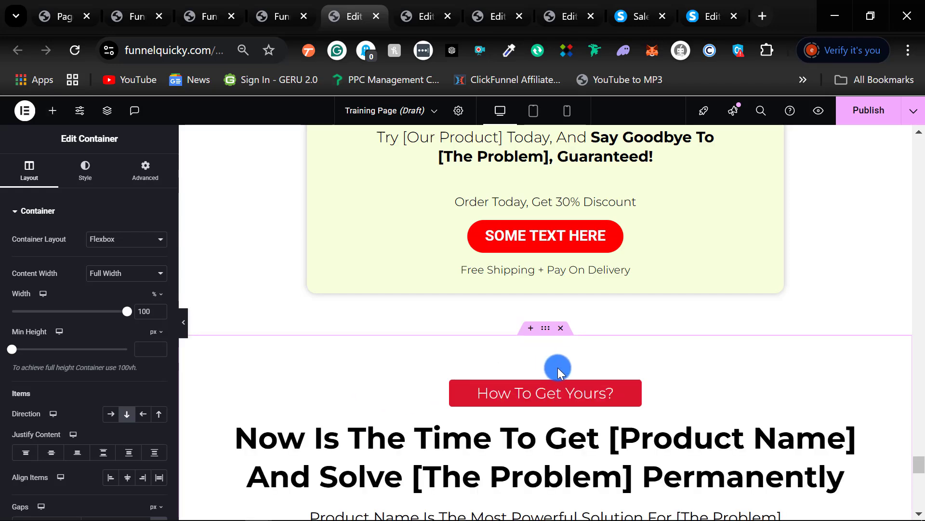
Review the pasted pricing section's countdown and packages, and the remaining pricing designs on Funnelquicky Blocks Page 2.
{"action": "scroll", "coordinate": [658, 339], "scroll_direction": "down", "scroll_amount": 8}
{"action": "scroll", "coordinate": [663, 342], "scroll_direction": "down", "scroll_amount": 2}
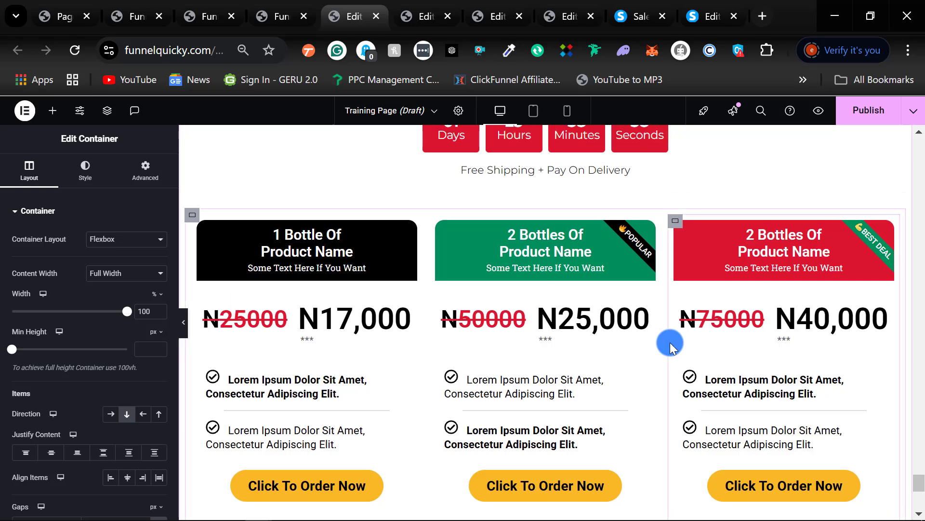
{"action": "scroll", "coordinate": [670, 343], "scroll_direction": "down", "scroll_amount": 7}
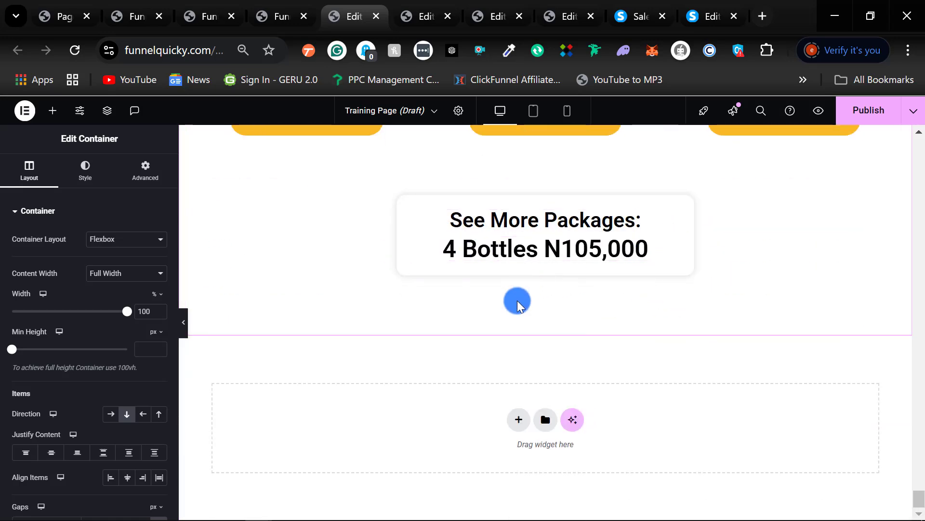
{"action": "scroll", "coordinate": [516, 301], "scroll_direction": "up", "scroll_amount": 9}
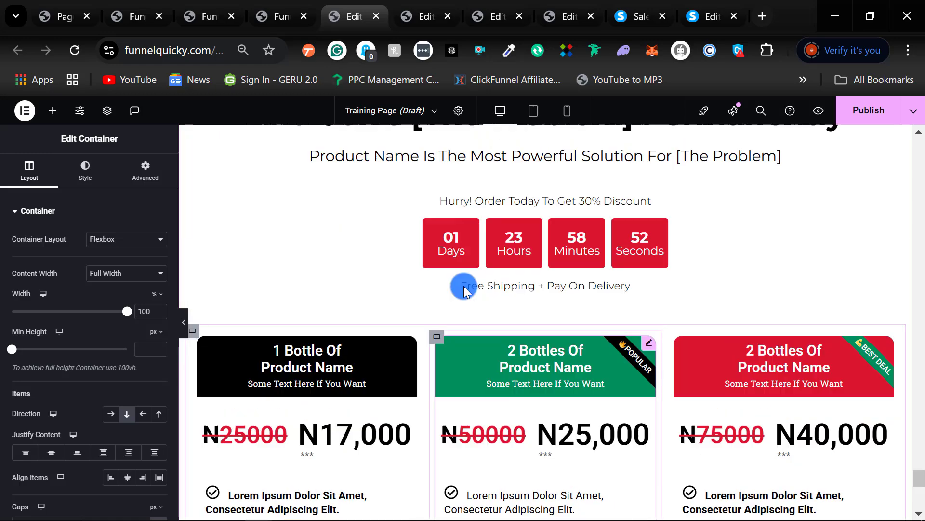
{"action": "scroll", "coordinate": [464, 289], "scroll_direction": "up", "scroll_amount": 3}
{"action": "scroll", "coordinate": [457, 260], "scroll_direction": "up", "scroll_amount": 3}
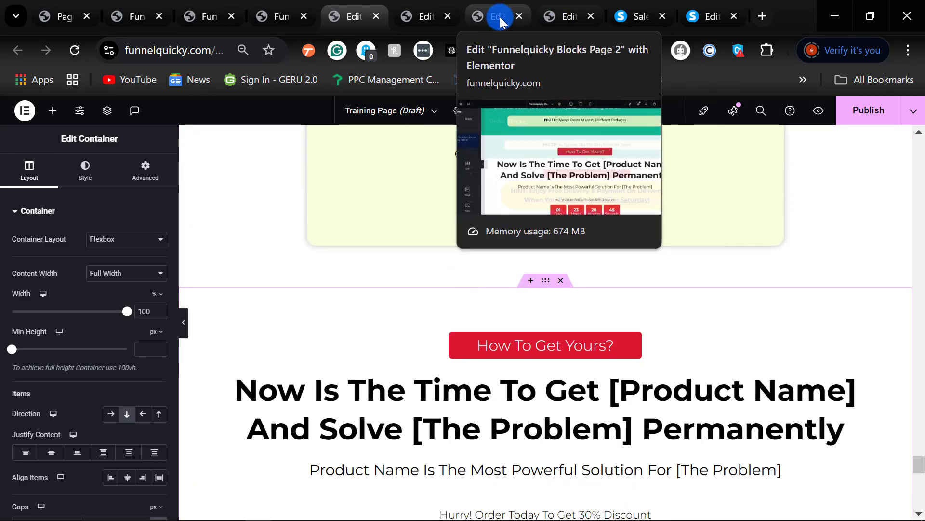
{"action": "left_click", "coordinate": [499, 16]}
{"action": "scroll", "coordinate": [561, 313], "scroll_direction": "down", "scroll_amount": 20}
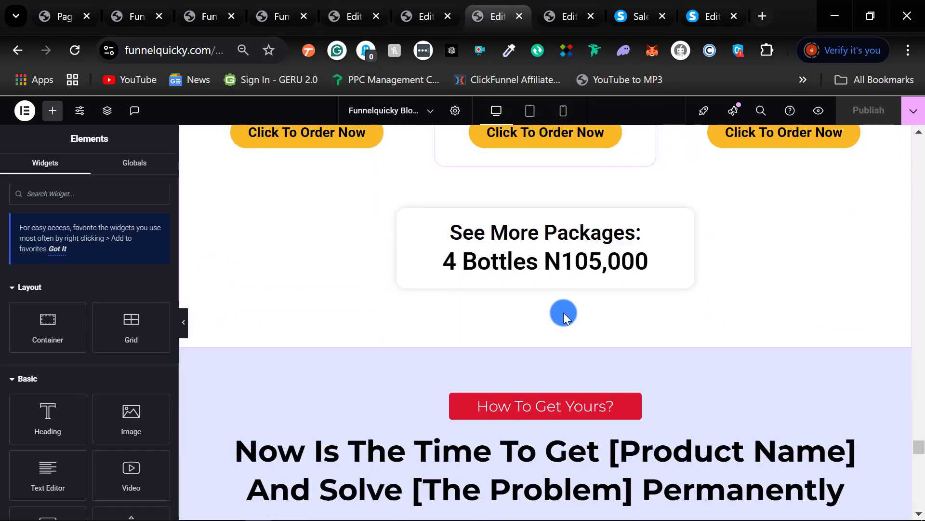
{"action": "scroll", "coordinate": [433, 286], "scroll_direction": "down", "scroll_amount": 20}
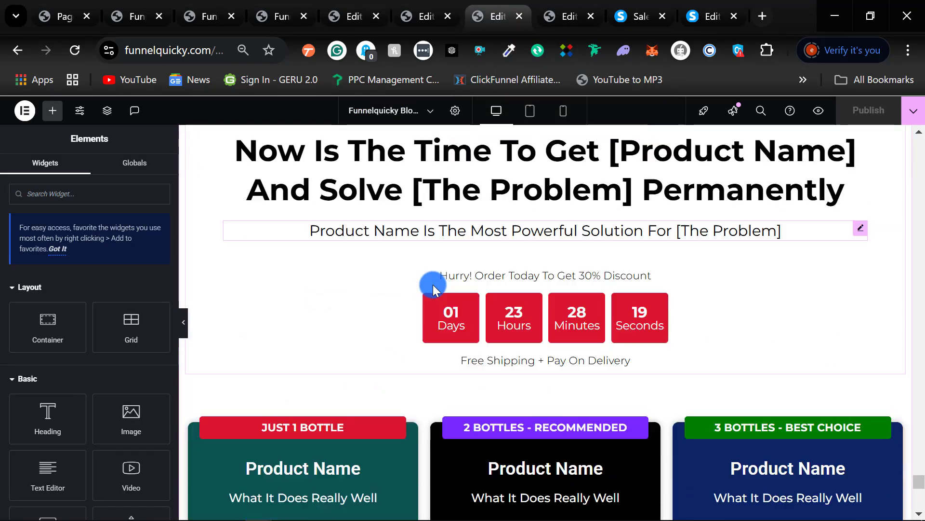
{"action": "scroll", "coordinate": [433, 286], "scroll_direction": "down", "scroll_amount": 5}
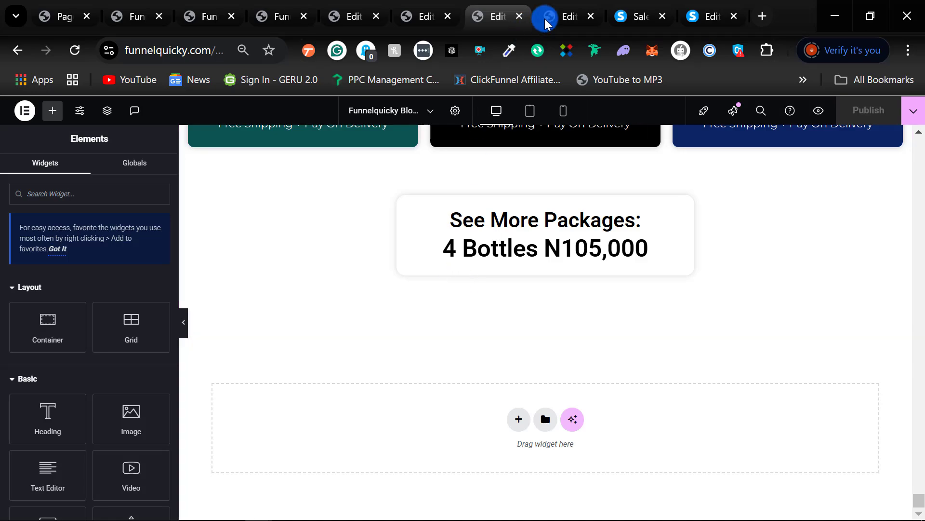
Switch to the Funnelquicky page with the Order Blocks and copy the first order section, headed "How To Place Your Order?".
{"action": "left_click", "coordinate": [558, 16]}
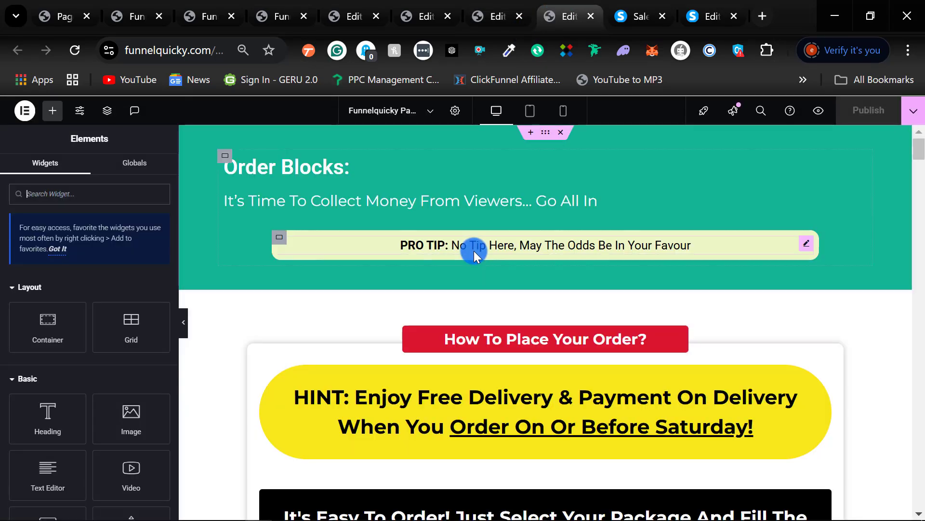
{"action": "scroll", "coordinate": [507, 198], "scroll_direction": "down", "scroll_amount": 3}
{"action": "scroll", "coordinate": [527, 262], "scroll_direction": "up", "scroll_amount": 3}
{"action": "scroll", "coordinate": [533, 273], "scroll_direction": "down", "scroll_amount": 3}
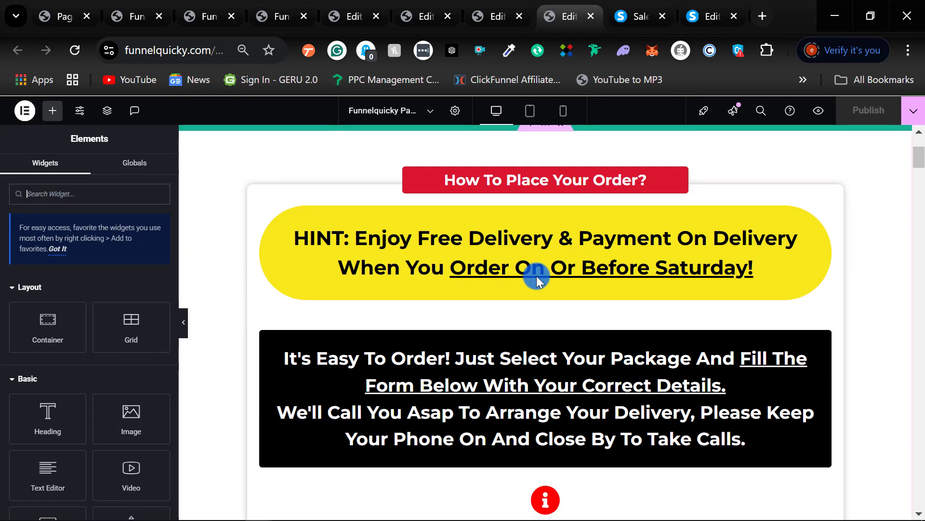
{"action": "scroll", "coordinate": [533, 300], "scroll_direction": "up", "scroll_amount": 3}
{"action": "right_click", "coordinate": [549, 290]}
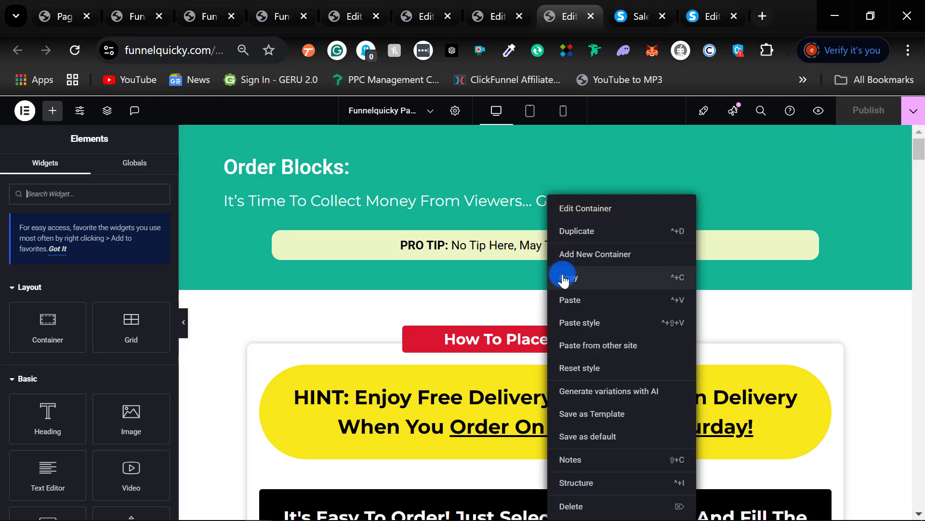
{"action": "left_click", "coordinate": [565, 278]}
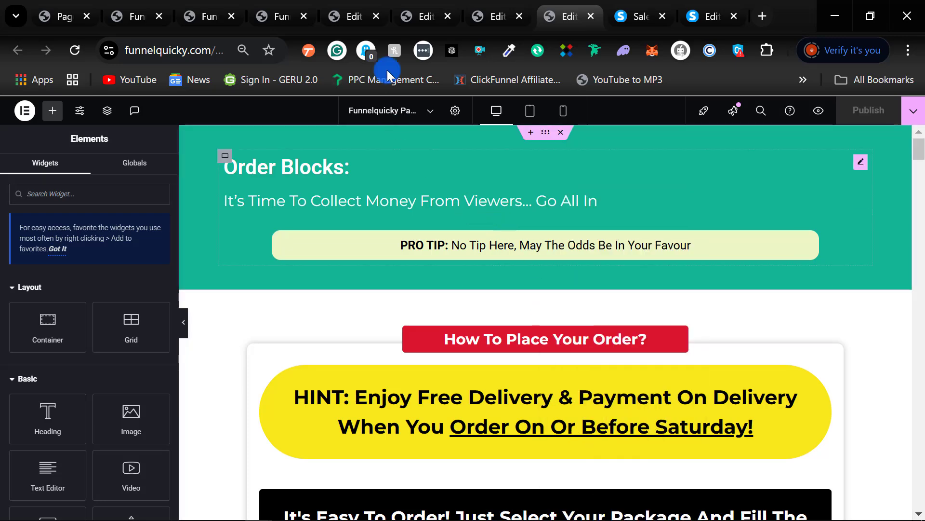
Return to the Training Page draft, paste the copied order section at the end of the page and check its content down to the form.
{"action": "left_click", "coordinate": [336, 13]}
{"action": "scroll", "coordinate": [375, 318], "scroll_direction": "down", "scroll_amount": 12}
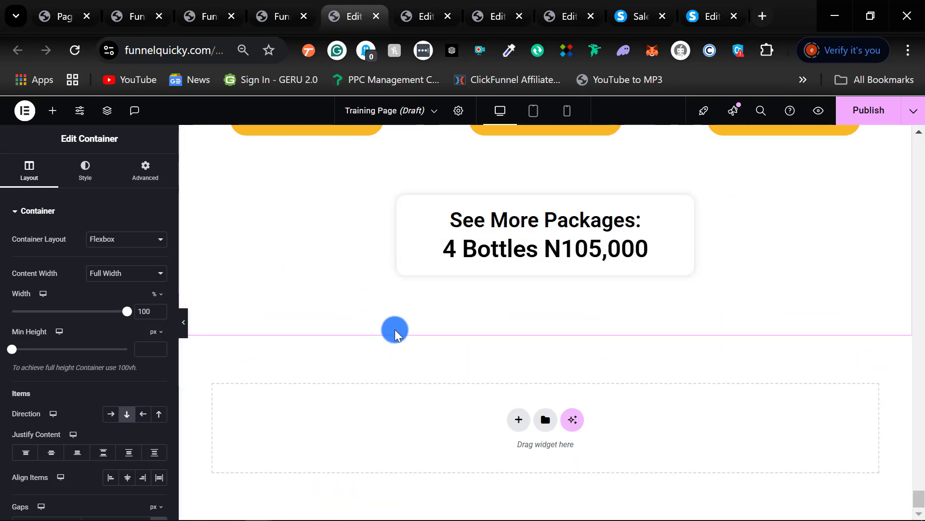
{"action": "right_click", "coordinate": [367, 425]}
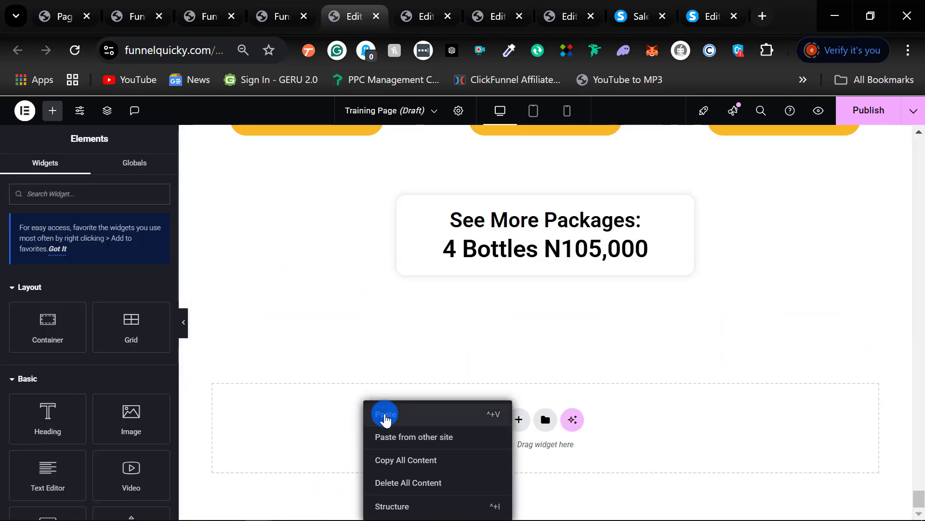
{"action": "left_click", "coordinate": [386, 415]}
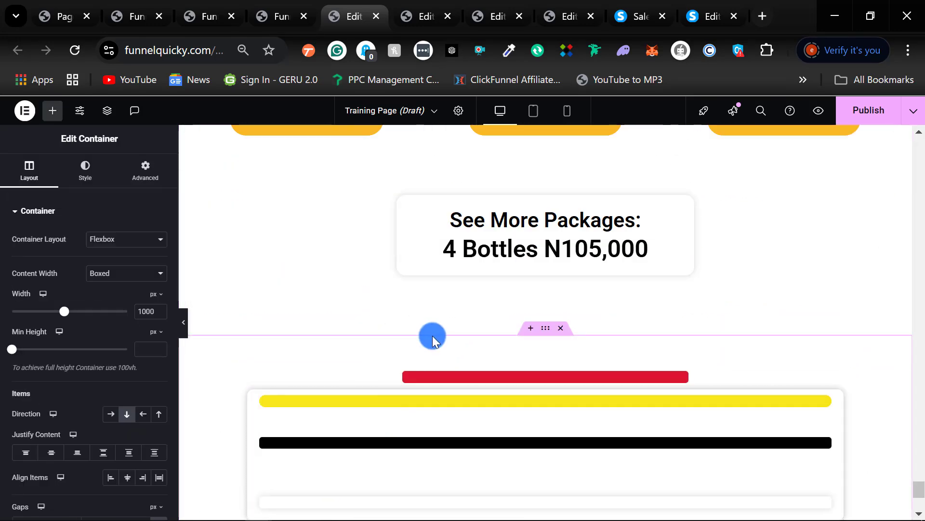
{"action": "scroll", "coordinate": [489, 341], "scroll_direction": "down", "scroll_amount": 10}
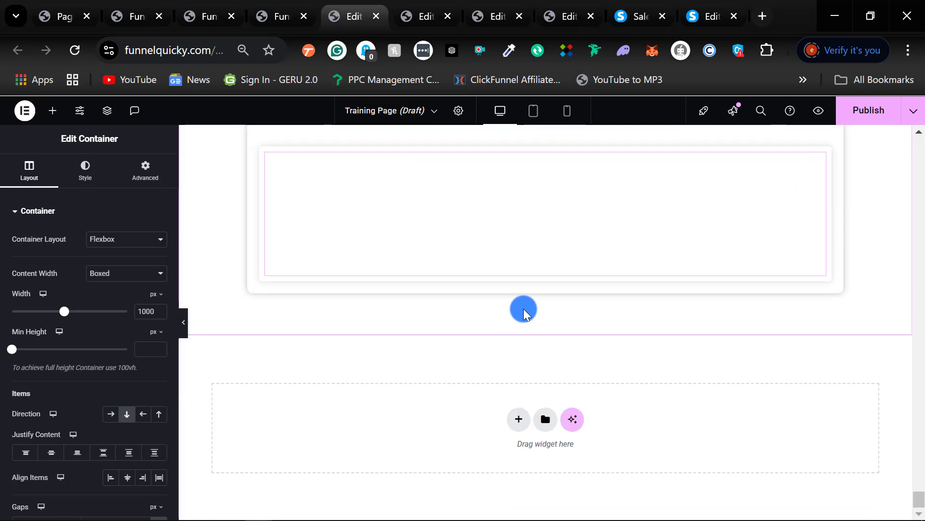
{"action": "scroll", "coordinate": [523, 308], "scroll_direction": "up", "scroll_amount": 4}
{"action": "scroll", "coordinate": [524, 308], "scroll_direction": "up", "scroll_amount": 8}
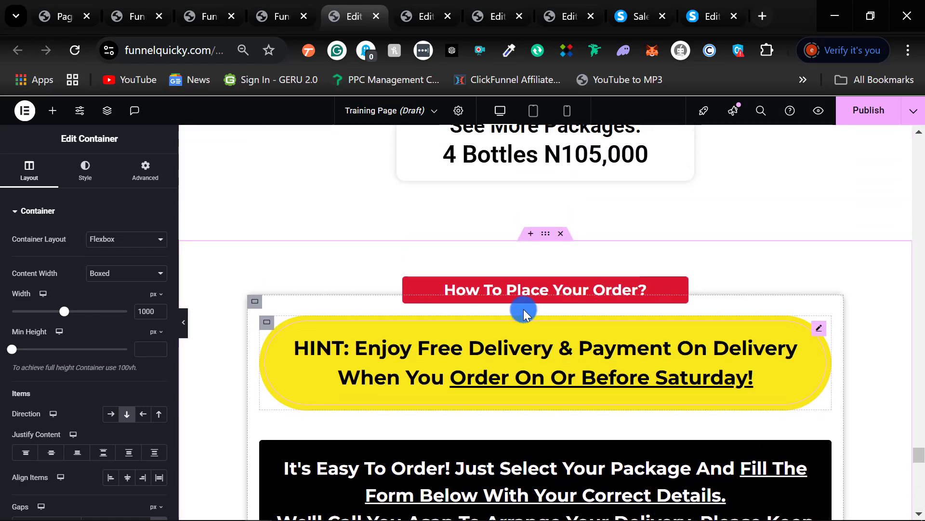
{"action": "scroll", "coordinate": [521, 320], "scroll_direction": "down", "scroll_amount": 8}
{"action": "scroll", "coordinate": [519, 328], "scroll_direction": "down", "scroll_amount": 10}
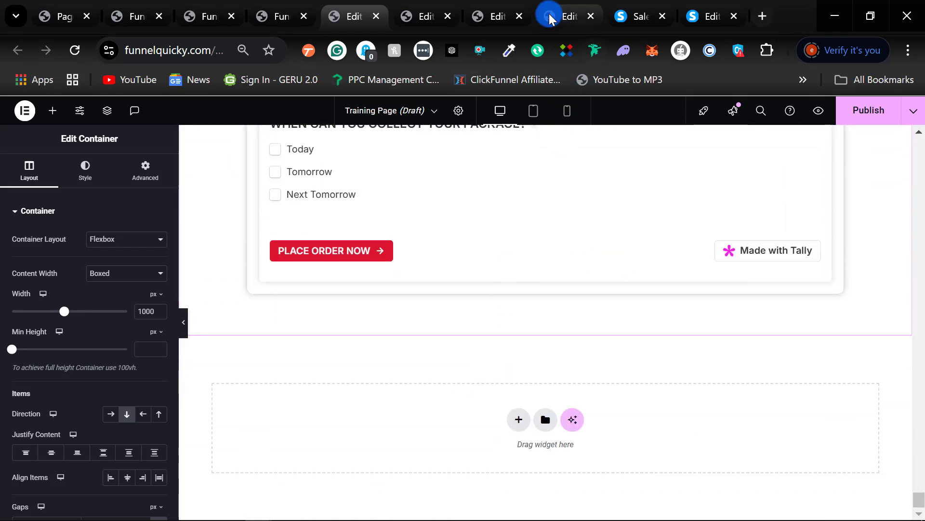
Return to the Funnelquicky page with the Order Blocks and copy the FAQ section headed "Do You Have These Questions?".
{"action": "left_click", "coordinate": [564, 15]}
{"action": "scroll", "coordinate": [681, 300], "scroll_direction": "down", "scroll_amount": 4}
{"action": "scroll", "coordinate": [679, 312], "scroll_direction": "down", "scroll_amount": 12}
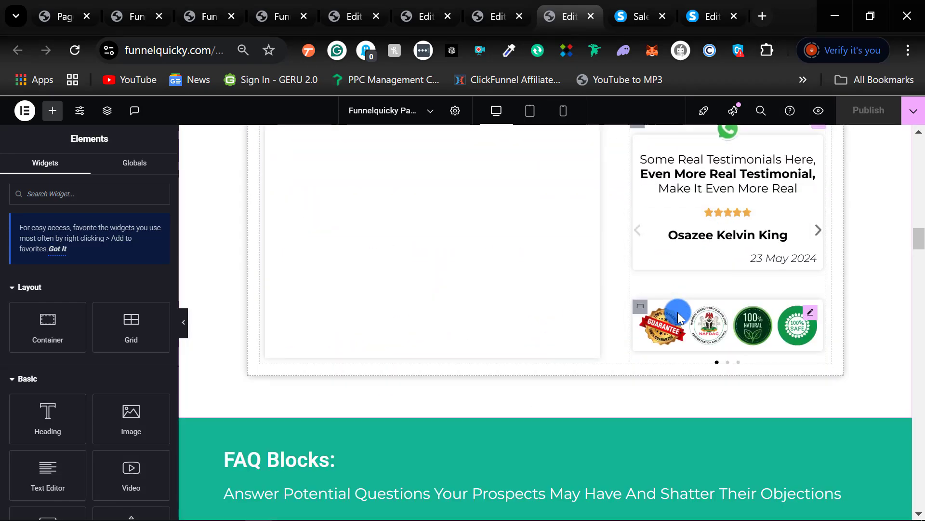
{"action": "scroll", "coordinate": [852, 264], "scroll_direction": "up", "scroll_amount": 10}
{"action": "scroll", "coordinate": [739, 331], "scroll_direction": "down", "scroll_amount": 10}
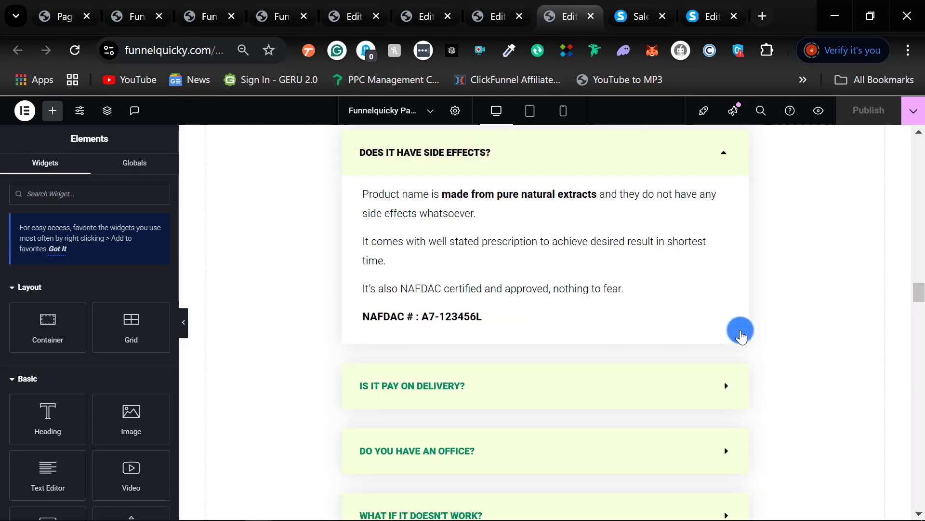
{"action": "scroll", "coordinate": [739, 331], "scroll_direction": "up", "scroll_amount": 5}
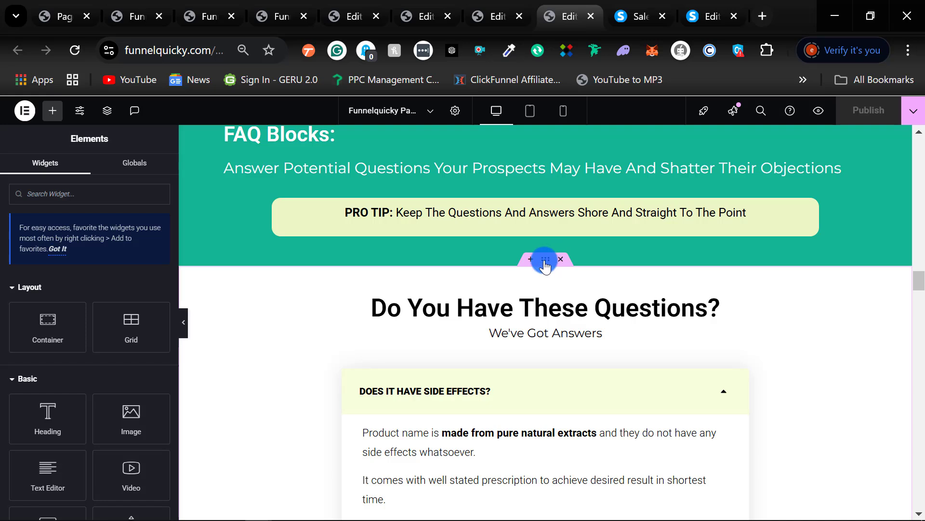
{"action": "right_click", "coordinate": [546, 260]}
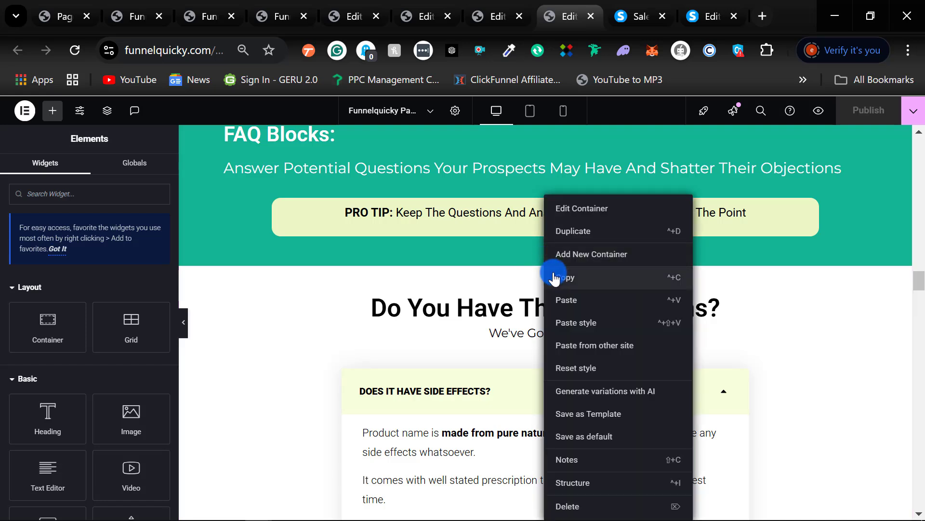
{"action": "left_click", "coordinate": [555, 278]}
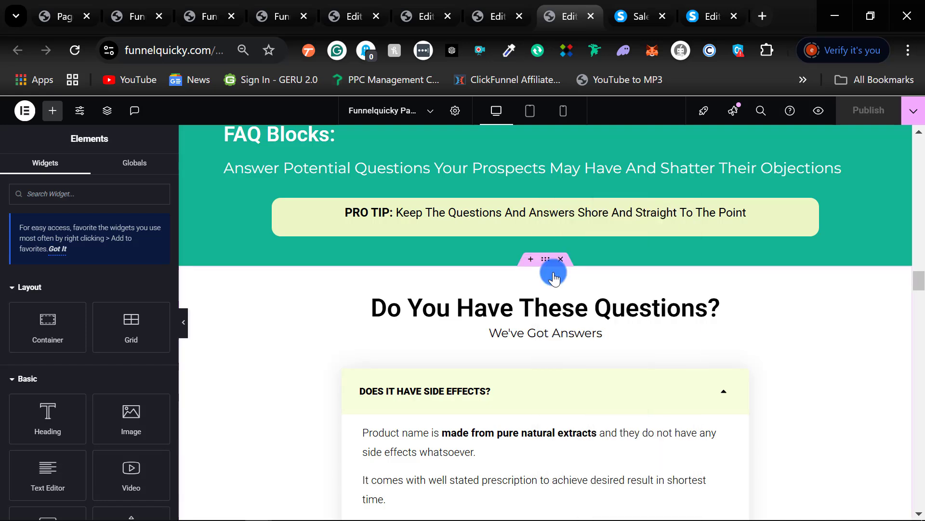
Go back to the Training Page draft and paste the copied FAQ section below the order form.
{"action": "left_click", "coordinate": [417, 17]}
{"action": "scroll", "coordinate": [421, 350], "scroll_direction": "down", "scroll_amount": 10}
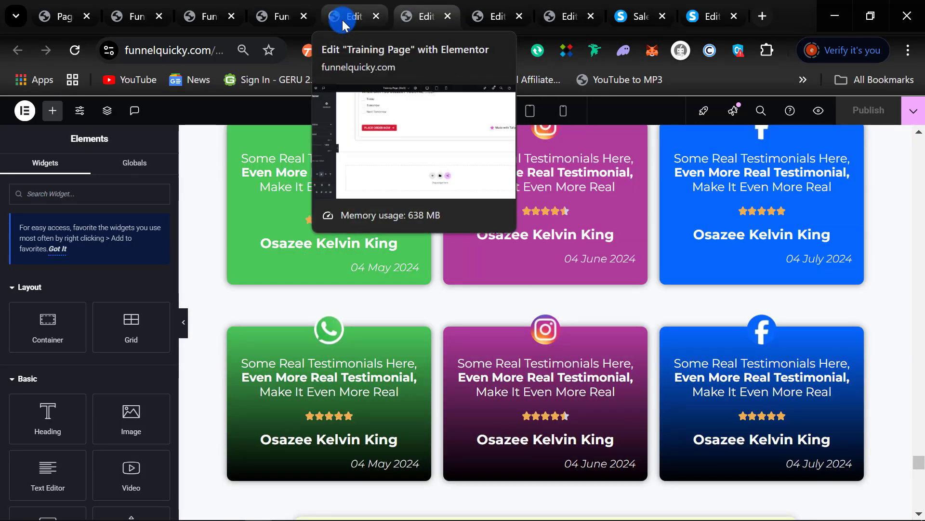
{"action": "left_click", "coordinate": [342, 19]}
{"action": "right_click", "coordinate": [419, 434]}
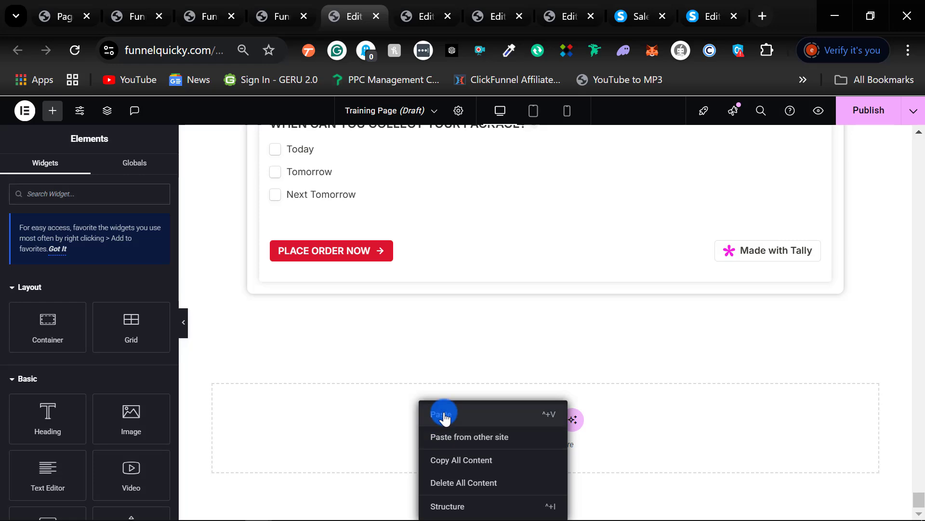
{"action": "left_click", "coordinate": [444, 418]}
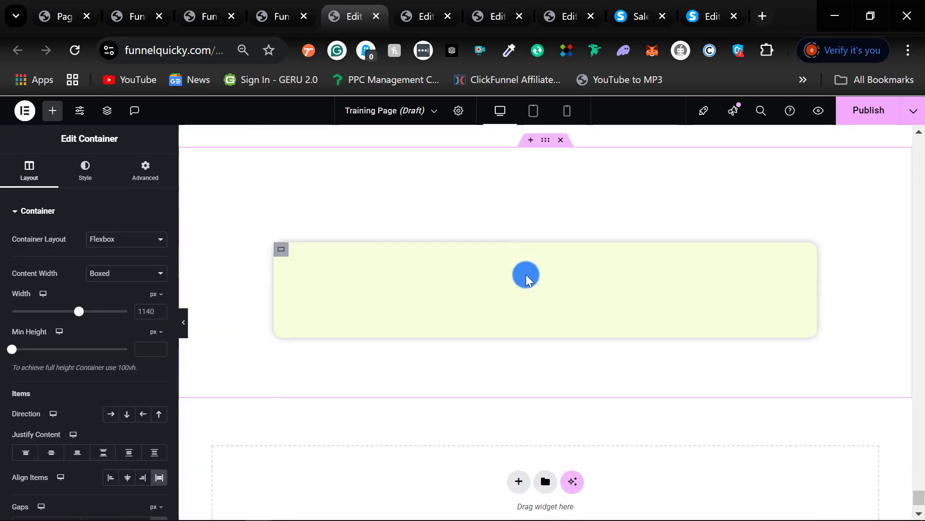
On the Funnelquicky page with the FAQ Blocks, copy the "Critical Health Warning!" CTA section with the green-to-black gradient and glowing yellow border.
{"action": "left_click", "coordinate": [562, 17]}
{"action": "scroll", "coordinate": [545, 337], "scroll_direction": "down", "scroll_amount": 15}
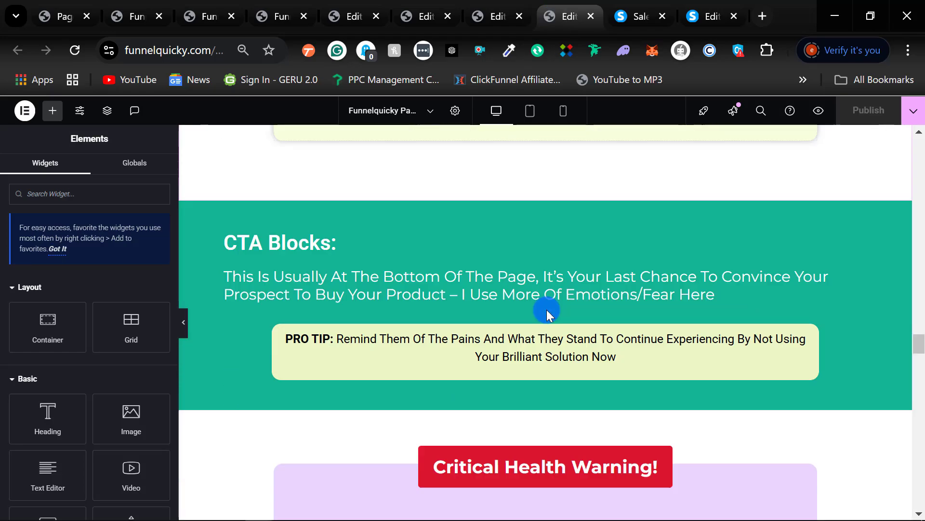
{"action": "scroll", "coordinate": [546, 310], "scroll_direction": "down", "scroll_amount": 4}
{"action": "scroll", "coordinate": [546, 309], "scroll_direction": "up", "scroll_amount": 5}
{"action": "scroll", "coordinate": [547, 310], "scroll_direction": "down", "scroll_amount": 7}
{"action": "scroll", "coordinate": [547, 309], "scroll_direction": "up", "scroll_amount": 2}
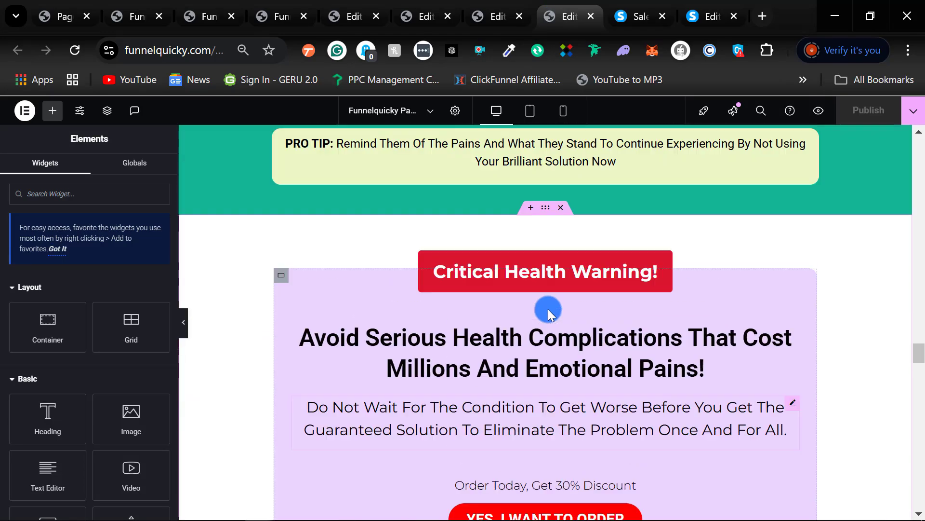
{"action": "scroll", "coordinate": [549, 309], "scroll_direction": "up", "scroll_amount": 3}
{"action": "scroll", "coordinate": [397, 314], "scroll_direction": "down", "scroll_amount": 18}
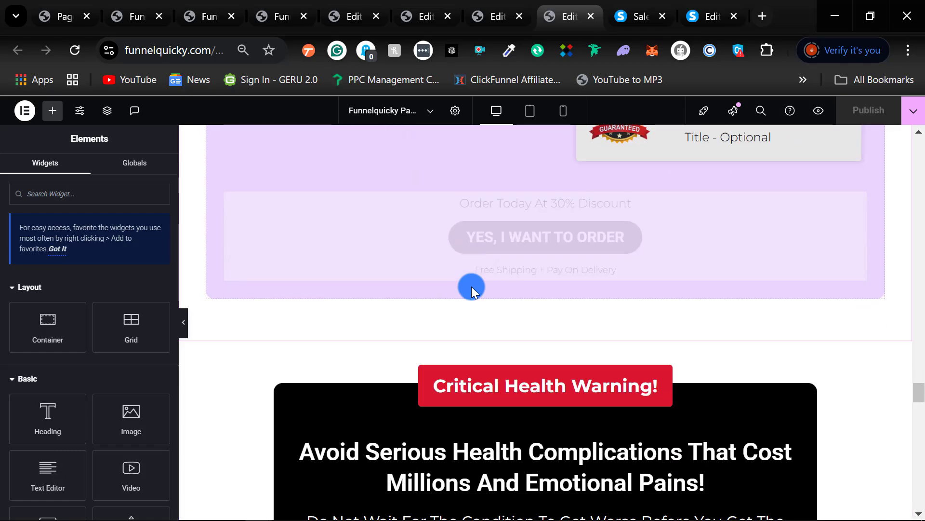
{"action": "scroll", "coordinate": [471, 287], "scroll_direction": "down", "scroll_amount": 20}
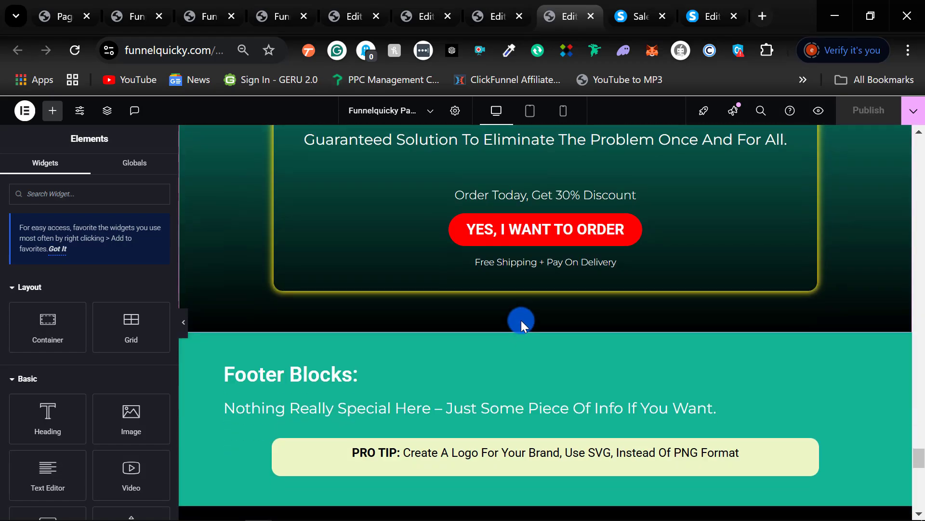
{"action": "scroll", "coordinate": [559, 326], "scroll_direction": "up", "scroll_amount": 5}
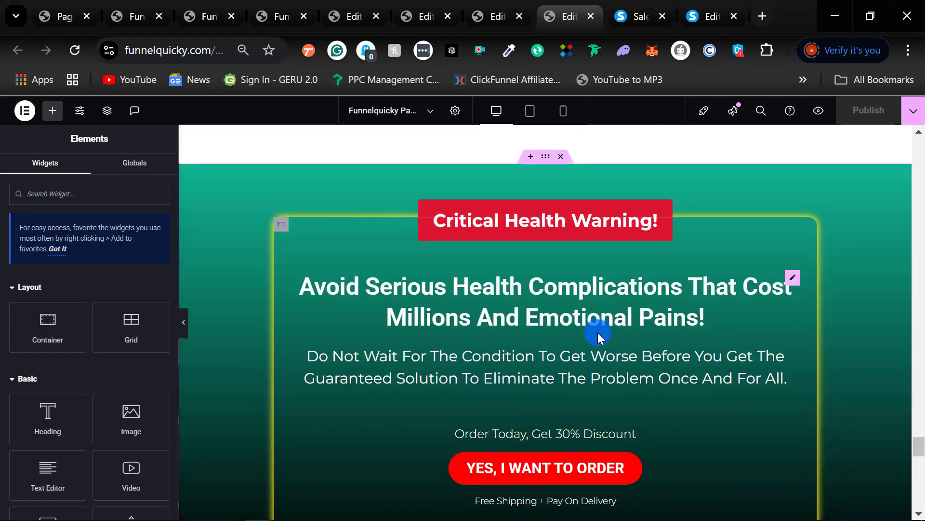
{"action": "right_click", "coordinate": [545, 159]}
{"action": "left_click", "coordinate": [559, 245]}
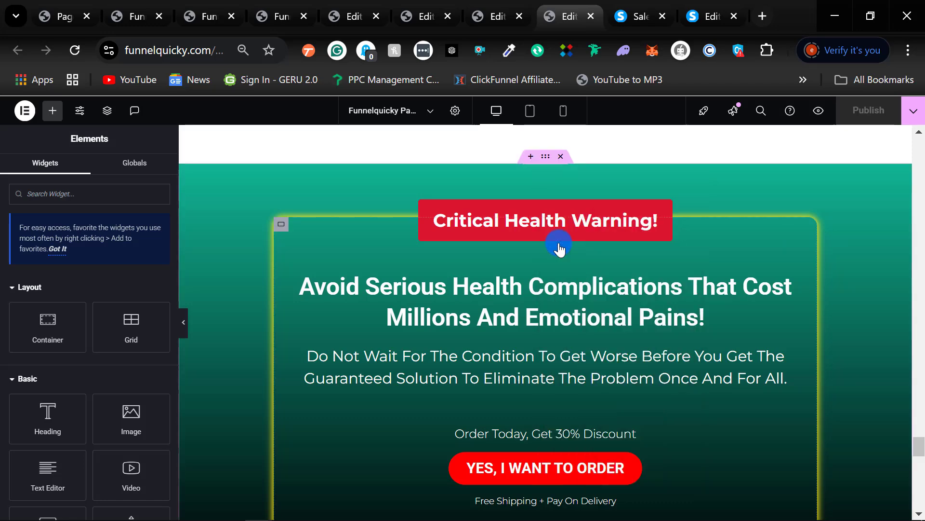
Return to the Training Page draft and paste the copied CTA section at the end, below the FAQ section.
{"action": "left_click", "coordinate": [338, 11]}
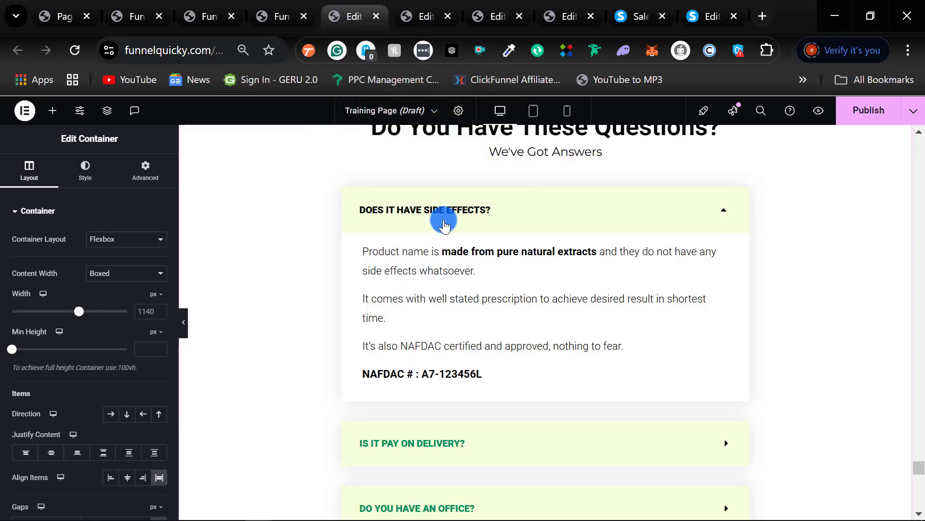
{"action": "scroll", "coordinate": [416, 322], "scroll_direction": "down", "scroll_amount": 10}
{"action": "scroll", "coordinate": [357, 376], "scroll_direction": "down", "scroll_amount": 2}
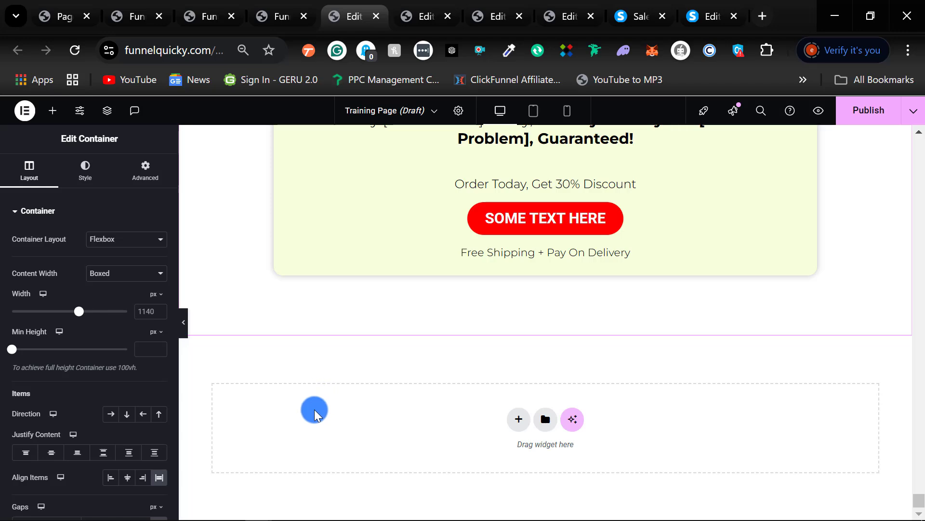
{"action": "right_click", "coordinate": [314, 413]}
{"action": "left_click", "coordinate": [330, 415]}
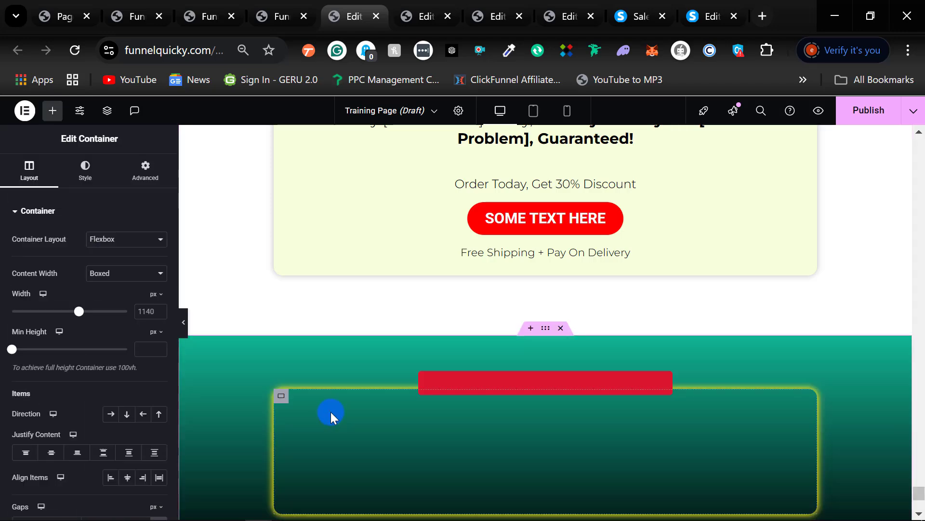
Delete the white second FAQ accordion and its "Version 2" heading from the pasted FAQ section.
{"action": "scroll", "coordinate": [522, 308], "scroll_direction": "up", "scroll_amount": 6}
{"action": "scroll", "coordinate": [487, 338], "scroll_direction": "down", "scroll_amount": 2}
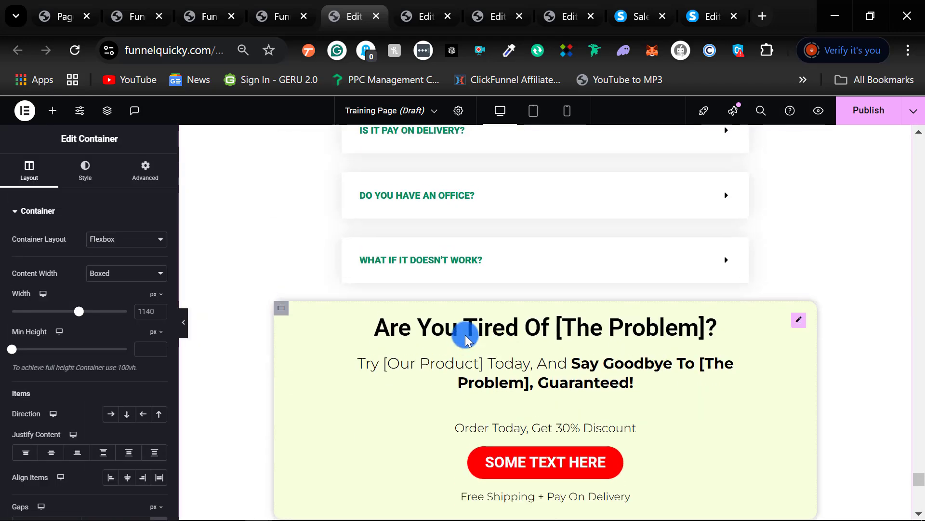
{"action": "scroll", "coordinate": [411, 366], "scroll_direction": "up", "scroll_amount": 6}
{"action": "scroll", "coordinate": [459, 285], "scroll_direction": "up", "scroll_amount": 4}
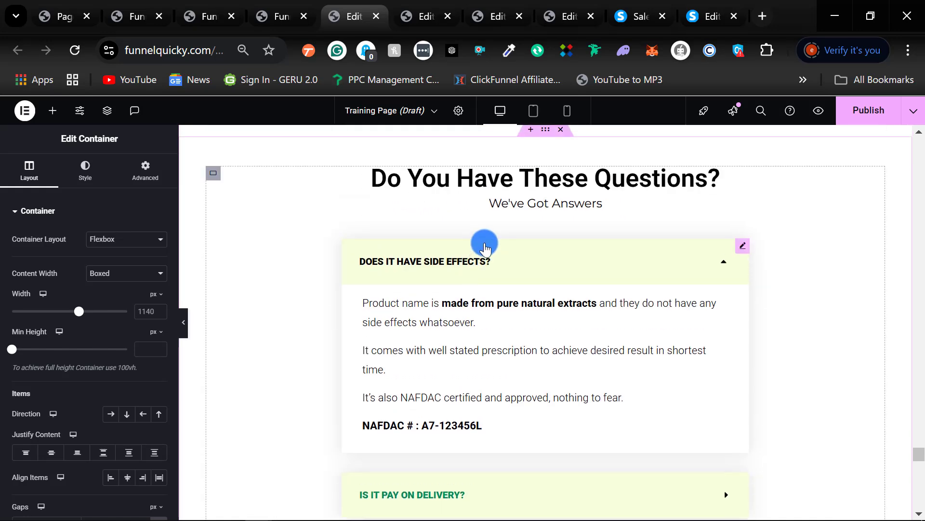
{"action": "scroll", "coordinate": [423, 238], "scroll_direction": "down", "scroll_amount": 10}
{"action": "scroll", "coordinate": [733, 254], "scroll_direction": "up", "scroll_amount": 1}
{"action": "scroll", "coordinate": [740, 226], "scroll_direction": "up", "scroll_amount": 2}
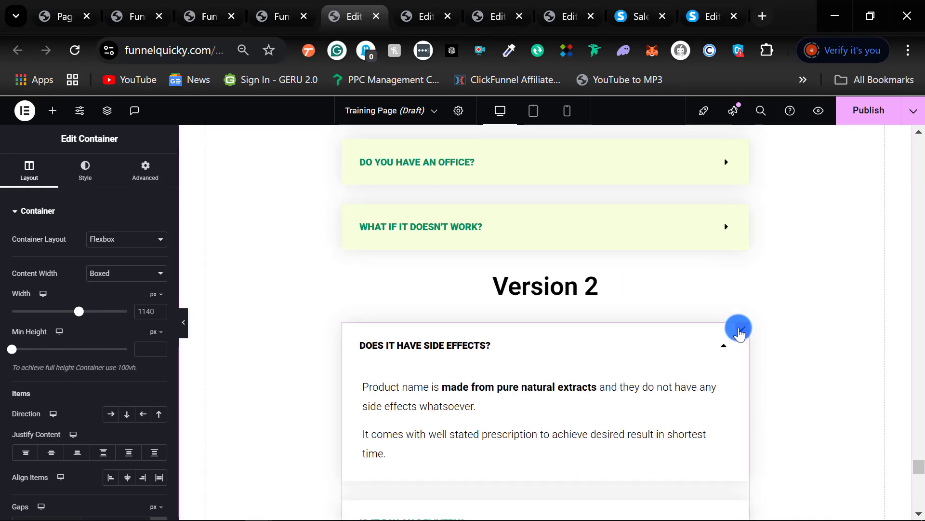
{"action": "right_click", "coordinate": [737, 327]}
{"action": "left_click", "coordinate": [778, 510]}
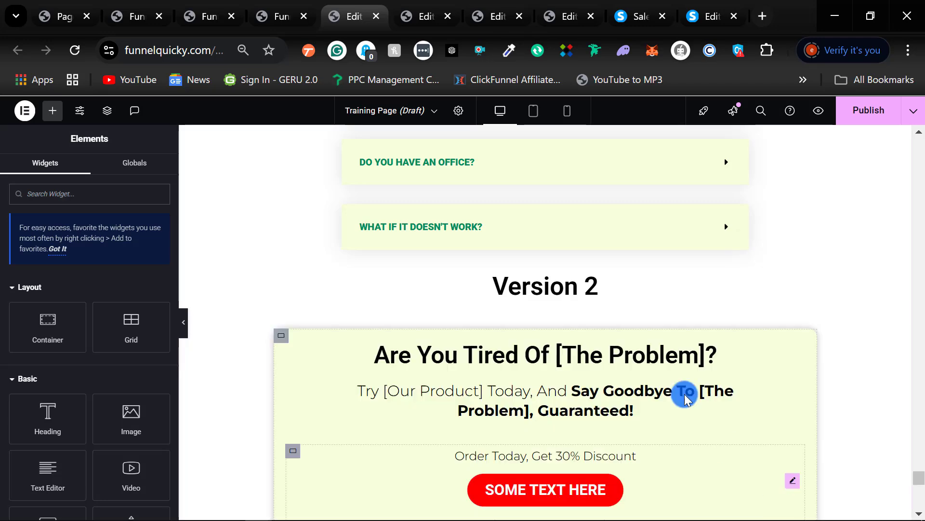
{"action": "right_click", "coordinate": [640, 284]}
{"action": "left_click", "coordinate": [676, 503]}
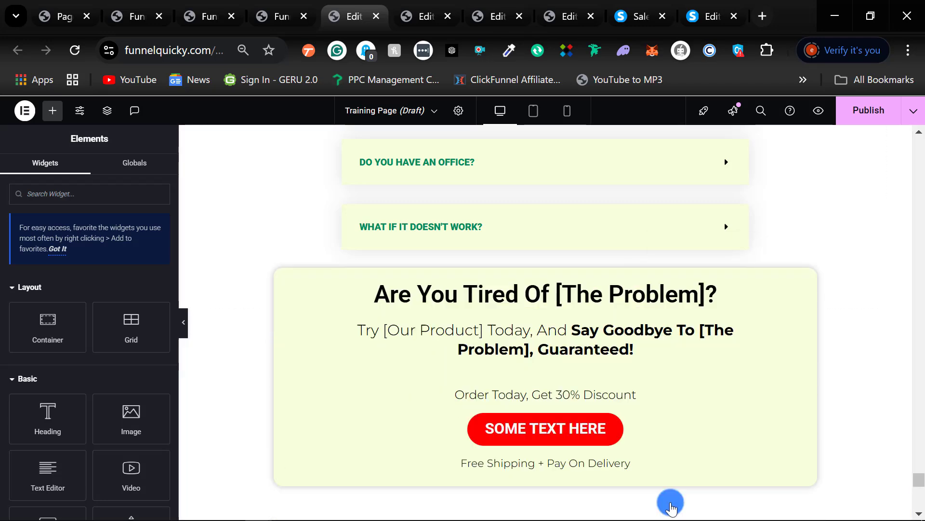
Delete the "Are You Tired Of [The Problem]?" container beneath the remaining FAQ accordion.
{"action": "scroll", "coordinate": [434, 301], "scroll_direction": "down", "scroll_amount": 8}
{"action": "scroll", "coordinate": [441, 285], "scroll_direction": "up", "scroll_amount": 7}
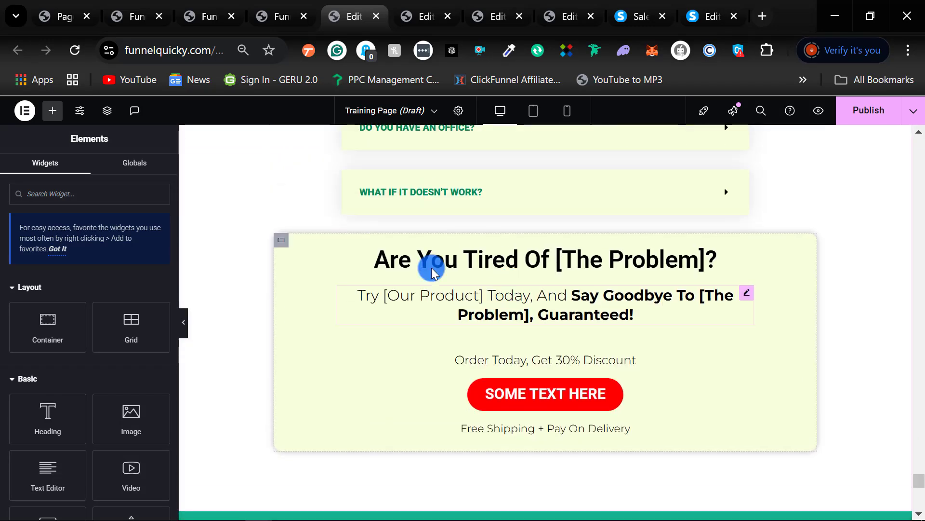
{"action": "right_click", "coordinate": [284, 271]}
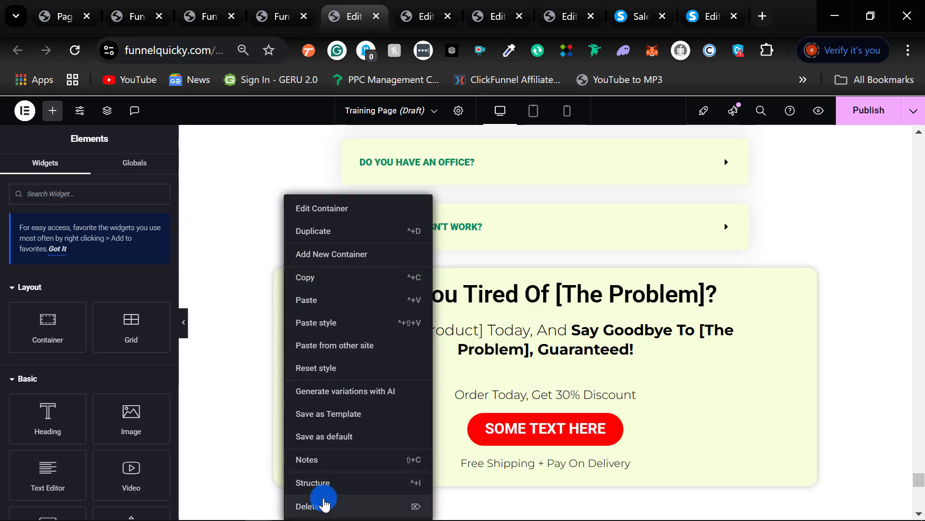
{"action": "left_click", "coordinate": [326, 504]}
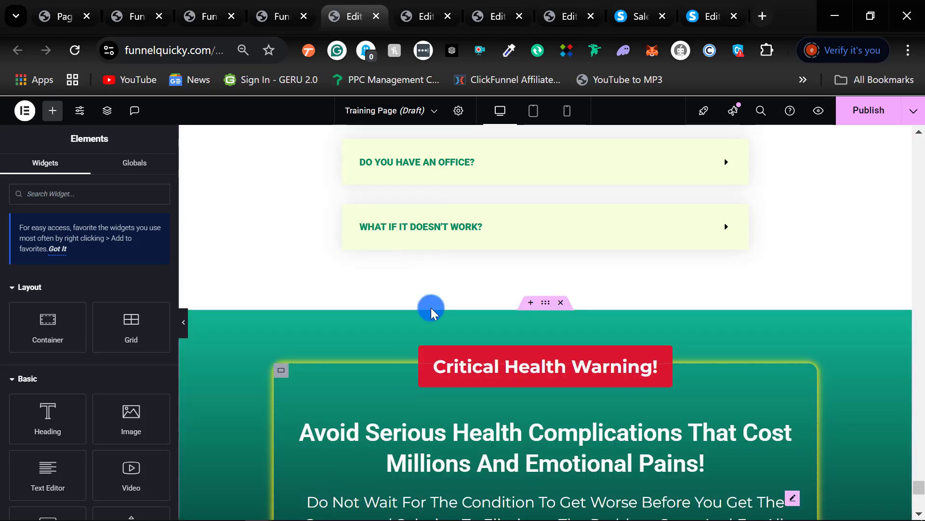
On the Funnelquicky page with the Footer Blocks, copy the black footer section containing the logo, disclaimers and social icons.
{"action": "left_click", "coordinate": [549, 19]}
{"action": "scroll", "coordinate": [650, 311], "scroll_direction": "down", "scroll_amount": 10}
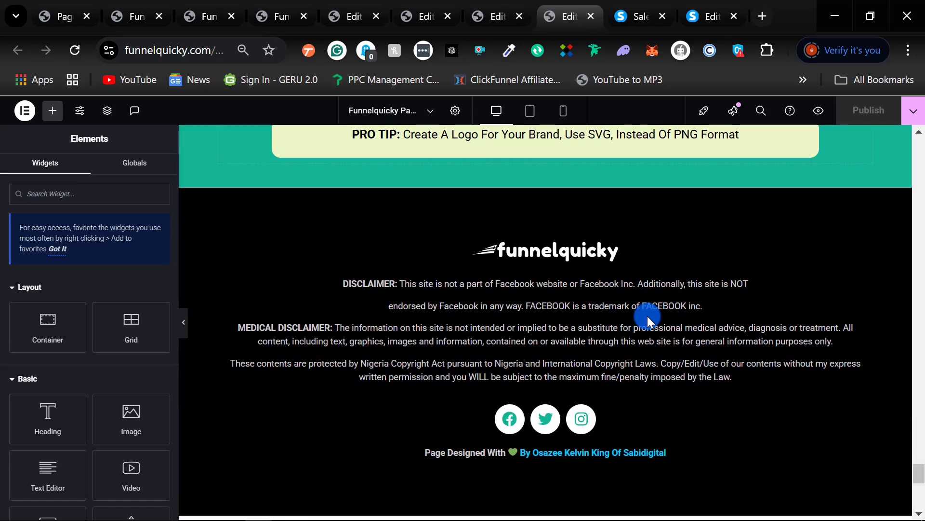
{"action": "scroll", "coordinate": [599, 320], "scroll_direction": "up", "scroll_amount": 2}
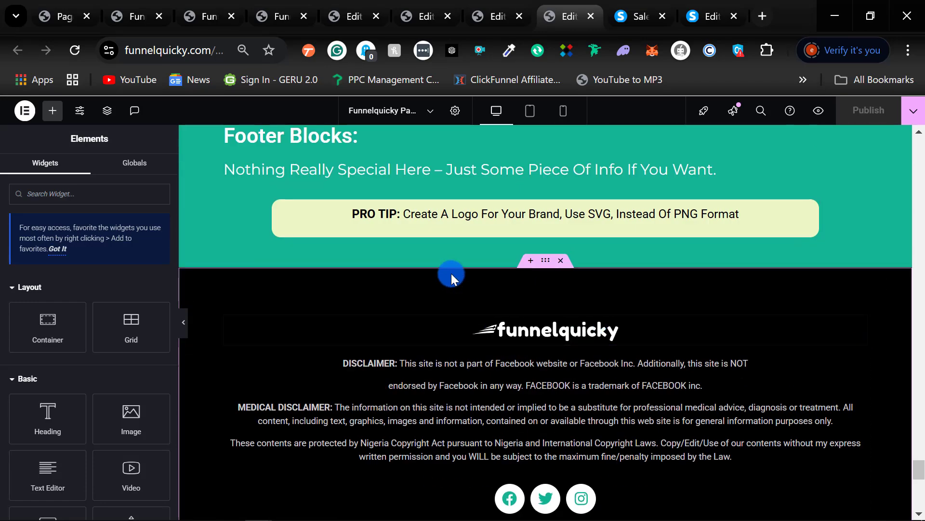
{"action": "right_click", "coordinate": [547, 270]}
{"action": "left_click", "coordinate": [566, 275]}
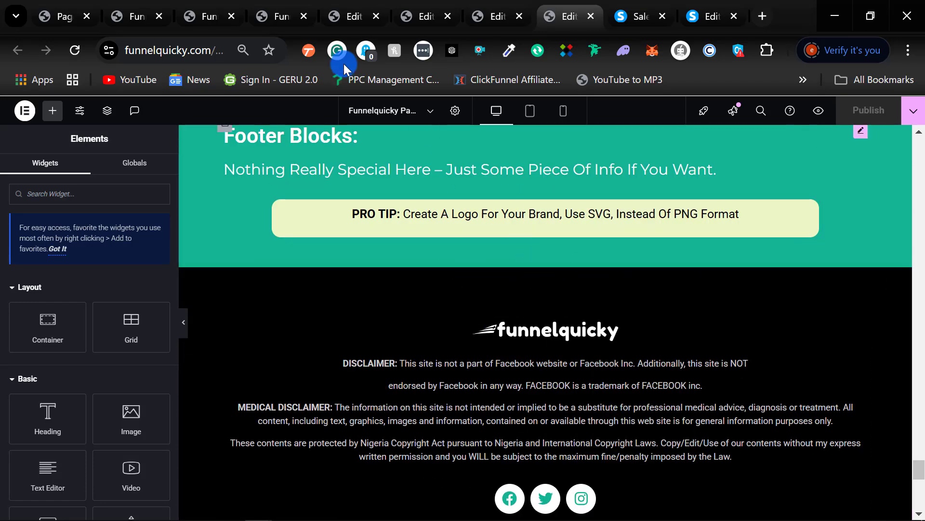
Return to the Training Page draft and paste the copied footer at the end, below the "Critical Health Warning!" section.
{"action": "left_click", "coordinate": [348, 15]}
{"action": "scroll", "coordinate": [491, 320], "scroll_direction": "down", "scroll_amount": 10}
{"action": "right_click", "coordinate": [450, 436]}
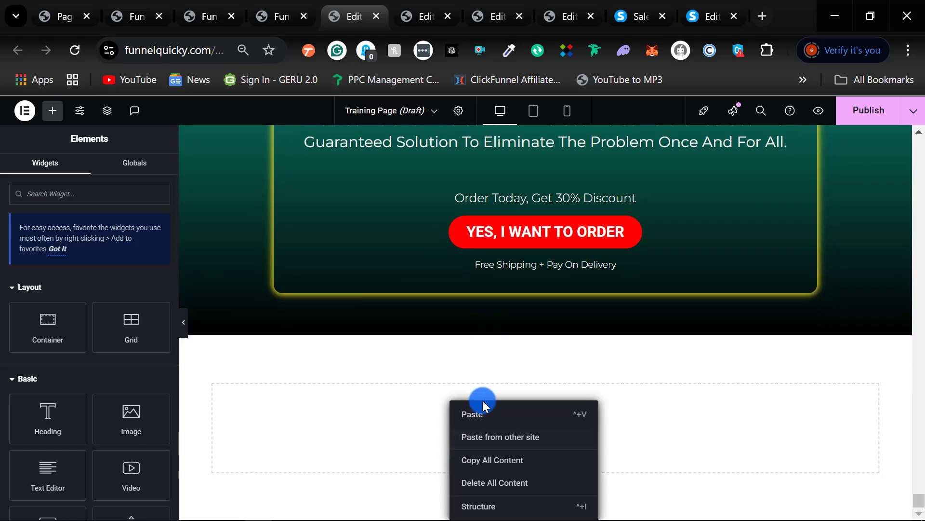
{"action": "left_click", "coordinate": [475, 424]}
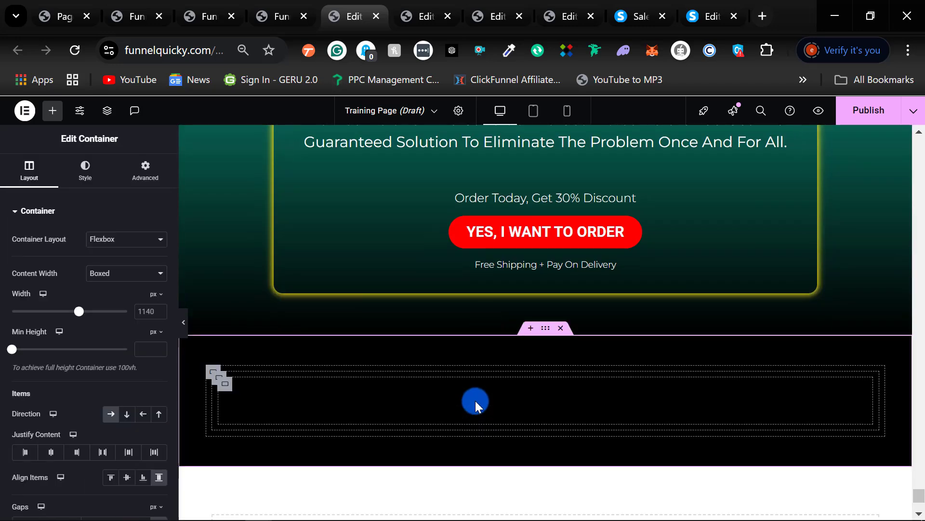
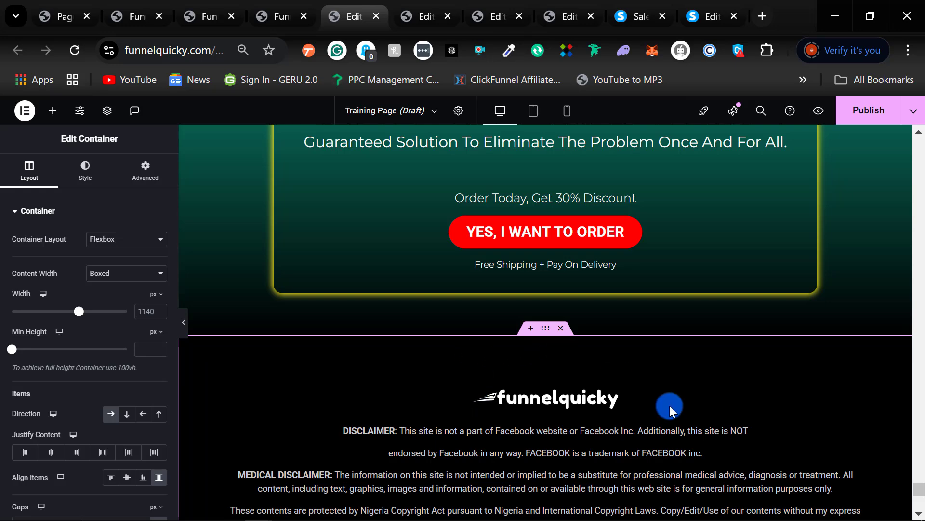
In the hero headline at the start of the page, replace "Some Texts Here, Even More Texts" with "discover the ancient formula used by the northerners".
{"action": "scroll", "coordinate": [670, 405], "scroll_direction": "up", "scroll_amount": 3}
{"action": "scroll", "coordinate": [863, 434], "scroll_direction": "up", "scroll_amount": 1}
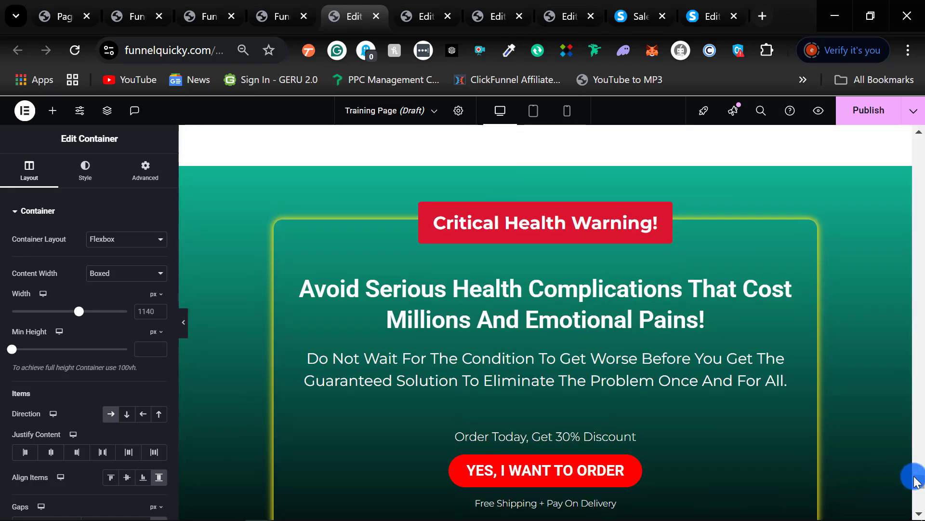
{"action": "left_click_drag", "start_coordinate": [915, 479], "coordinate": [918, 135]}
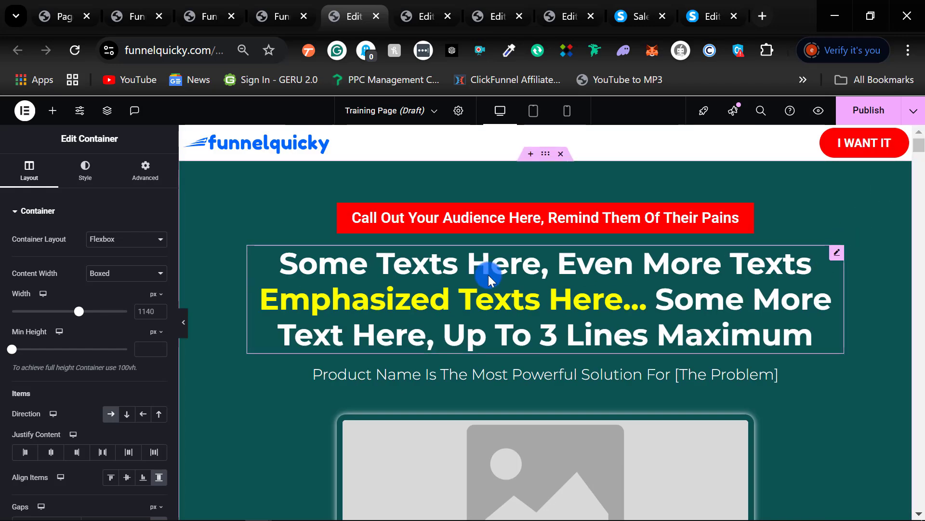
{"action": "left_click", "coordinate": [335, 268]}
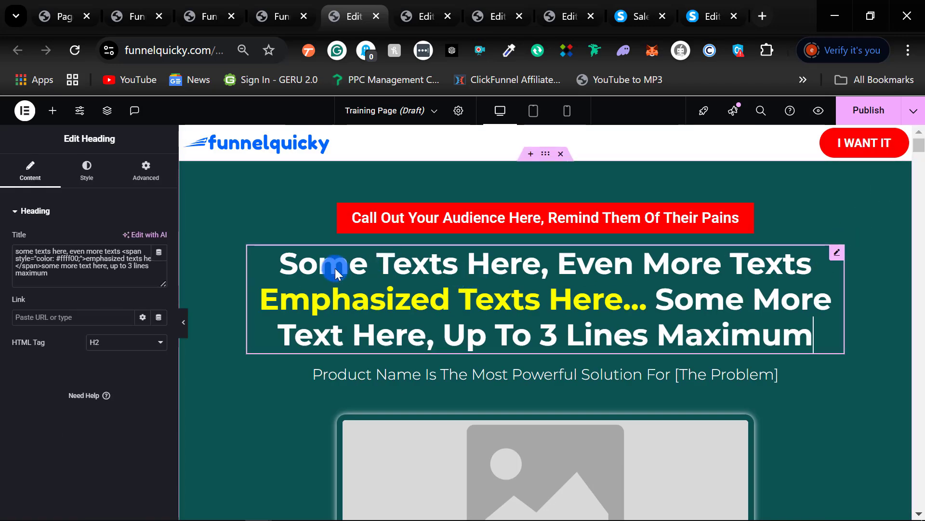
{"action": "left_click_drag", "start_coordinate": [288, 264], "coordinate": [374, 268]}
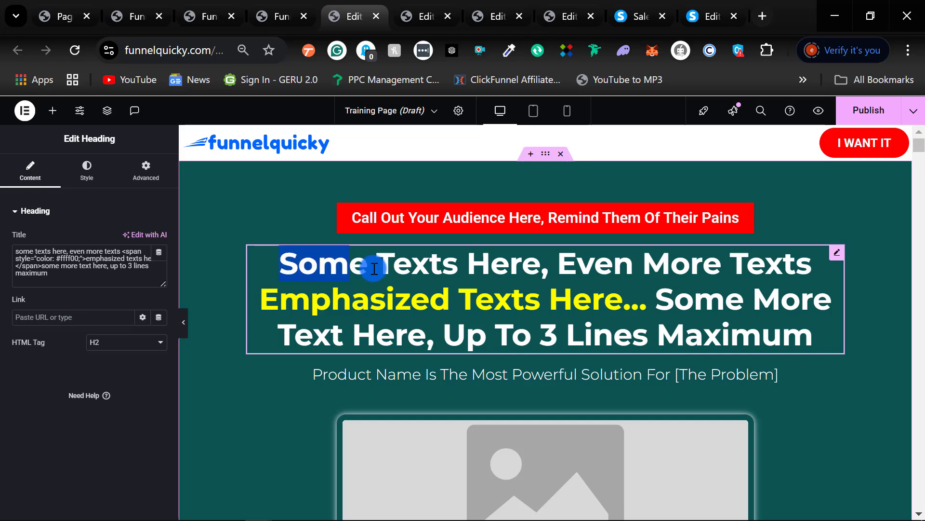
{"action": "left_click_drag", "start_coordinate": [761, 271], "coordinate": [815, 268]}
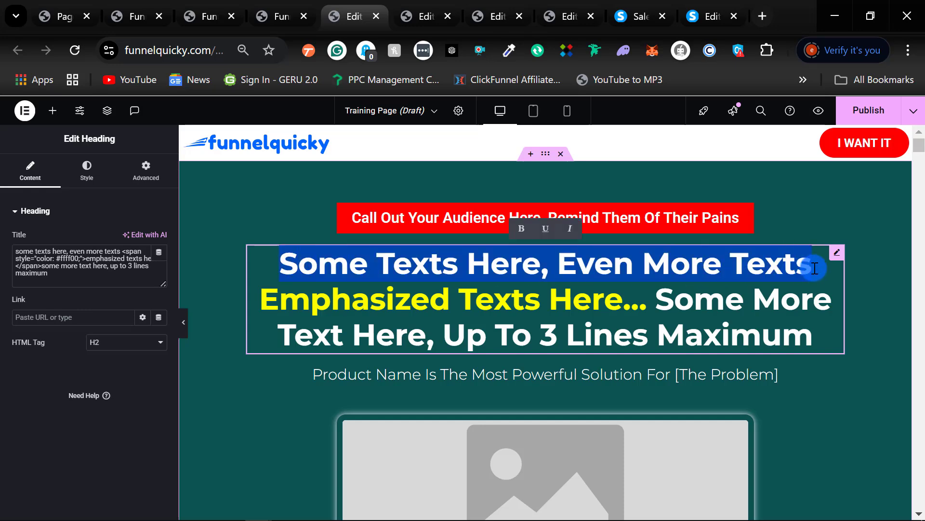
{"action": "type", "text": "disco"}
{"action": "type", "text": "ver Th"}
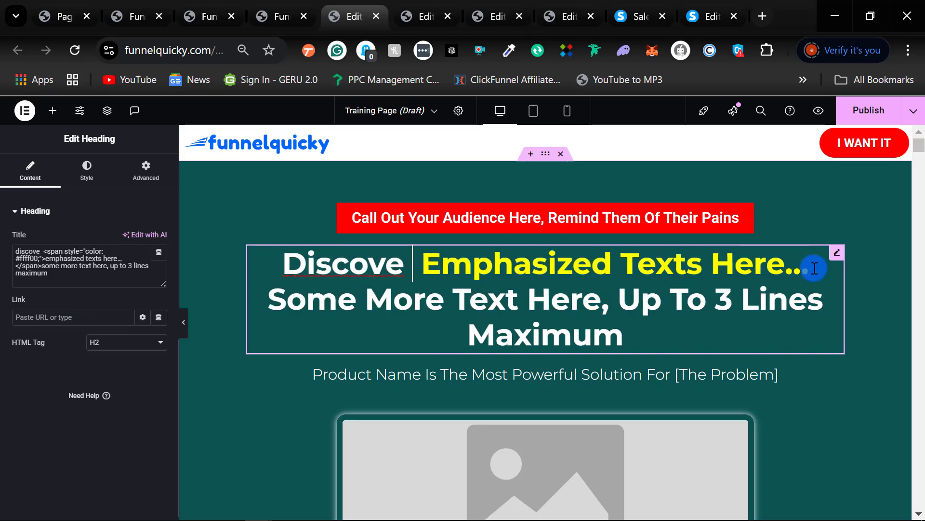
{"action": "type", "text": "e ac"}
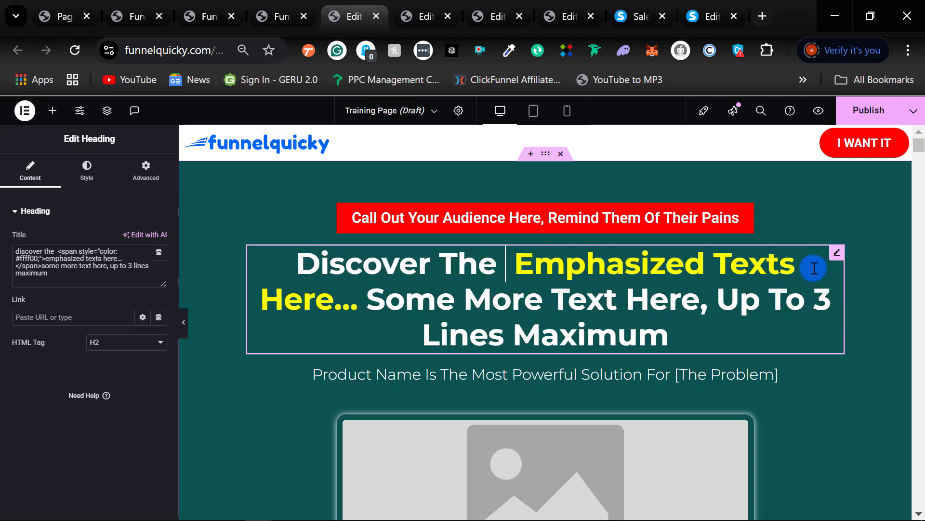
{"action": "key", "text": "BackSpace"}
{"action": "type", "text": "ncie"}
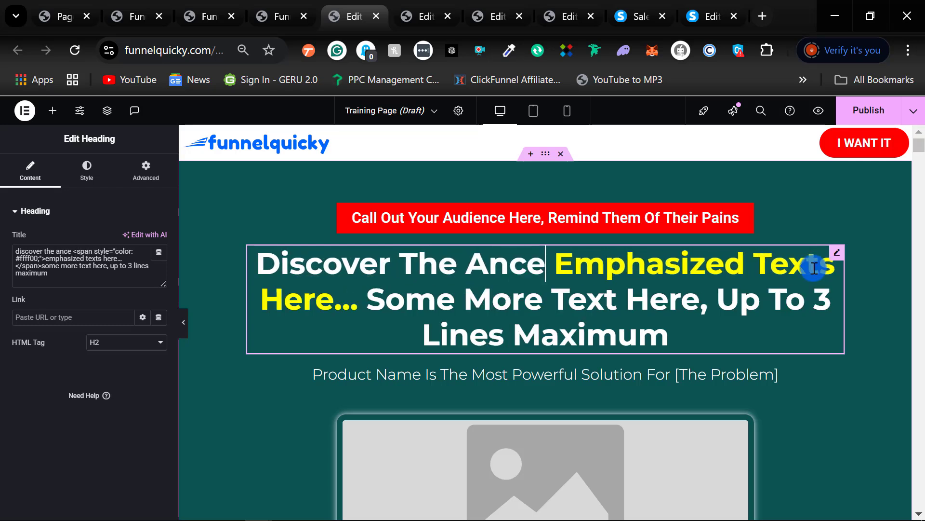
{"action": "key", "text": "BackSpace"}
{"action": "type", "text": "ien"}
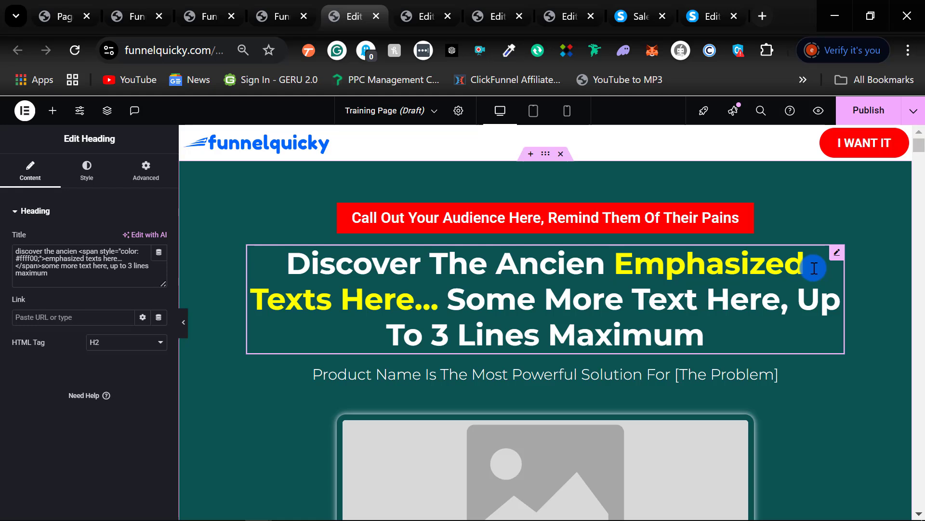
{"action": "type", "text": "t formu"}
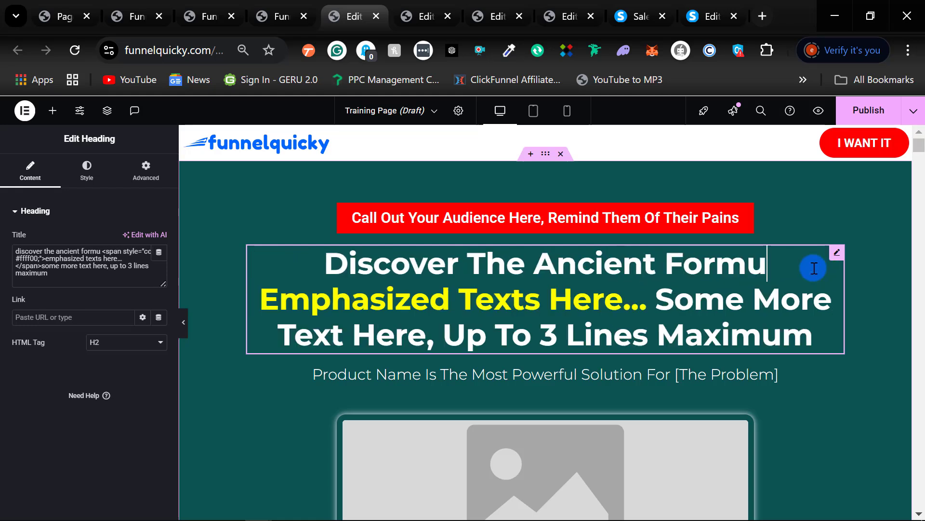
{"action": "type", "text": "sed"}
{"action": "key", "text": "BackSpace"}
{"action": "key", "text": "BackSpace"}
{"action": "key", "text": "BackSpace"}
{"action": "type", "text": "la us"}
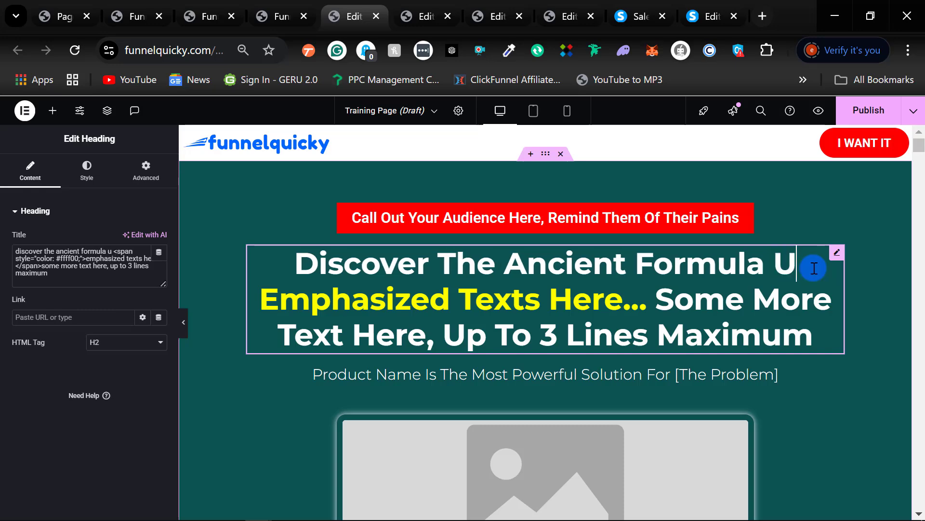
{"action": "type", "text": "ed by the"}
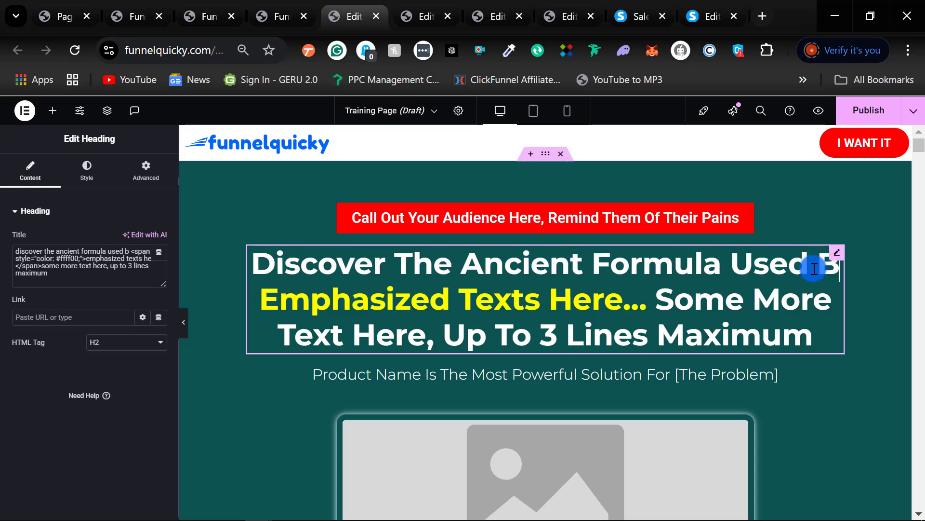
{"action": "type", "text": " Nothe"}
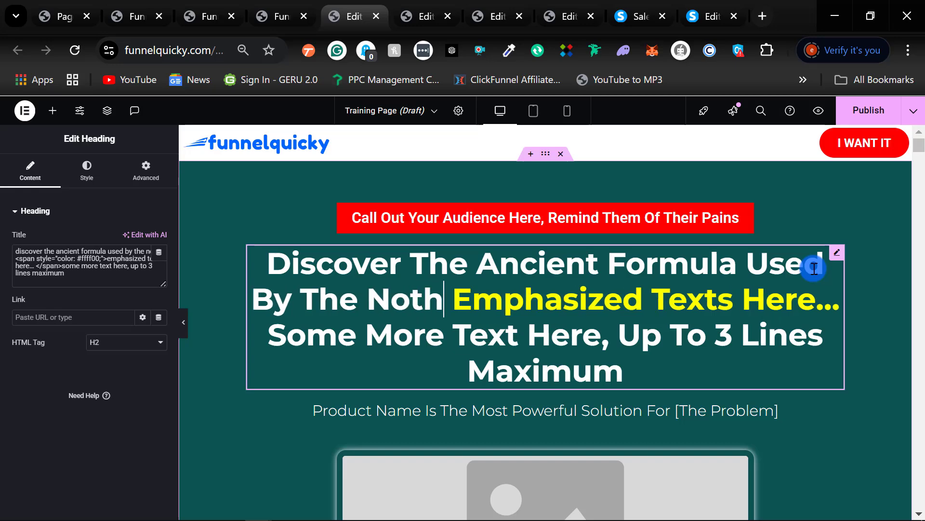
{"action": "key", "text": "BackSpace"}
{"action": "key", "text": "BackSpace"}
{"action": "type", "text": "herners"}
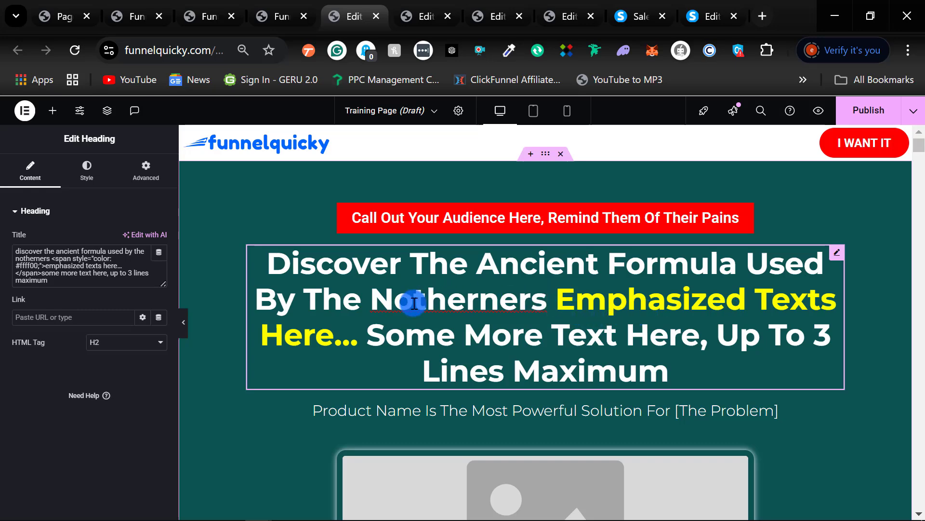
{"action": "type", "text": "r"}
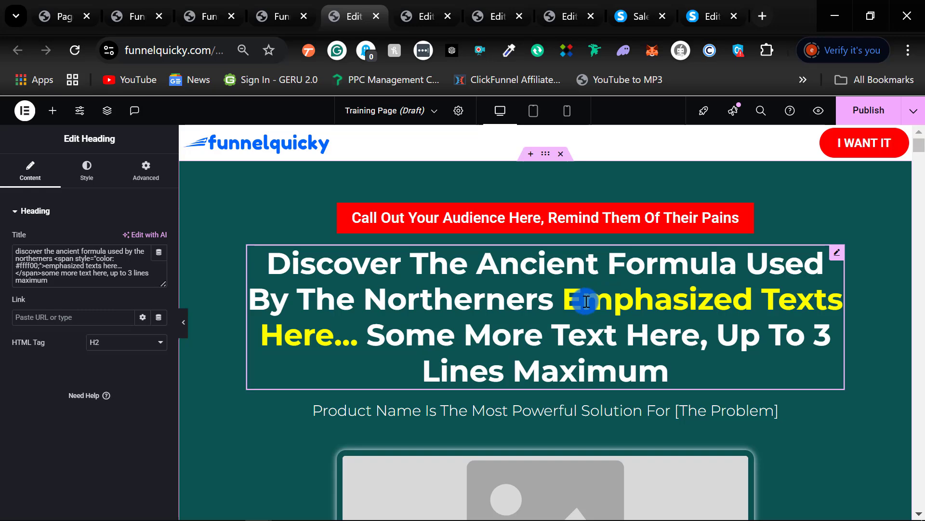
Replace the yellow "Emphasized Texts Here..." part of the hero headline with "to destroy diabetes".
{"action": "left_click_drag", "start_coordinate": [586, 302], "coordinate": [341, 340]}
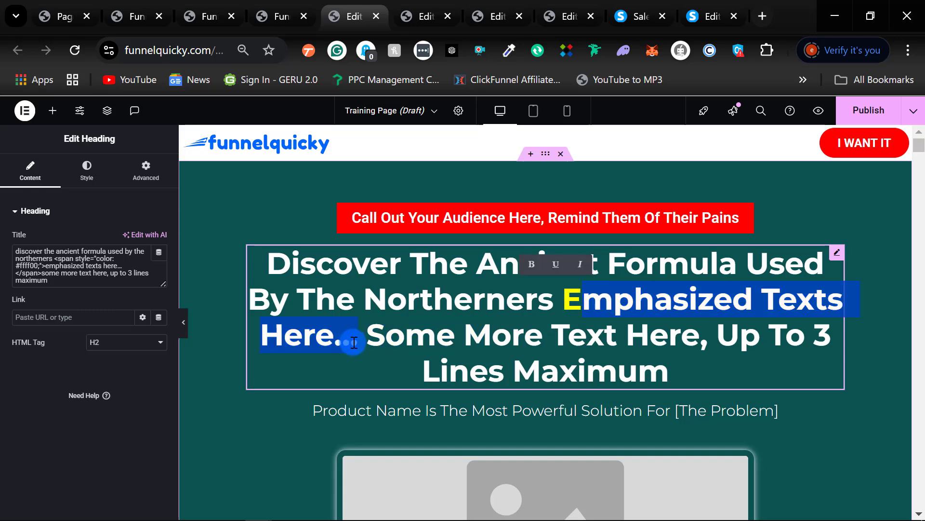
{"action": "type", "text": "to"}
{"action": "type", "text": "destroy "}
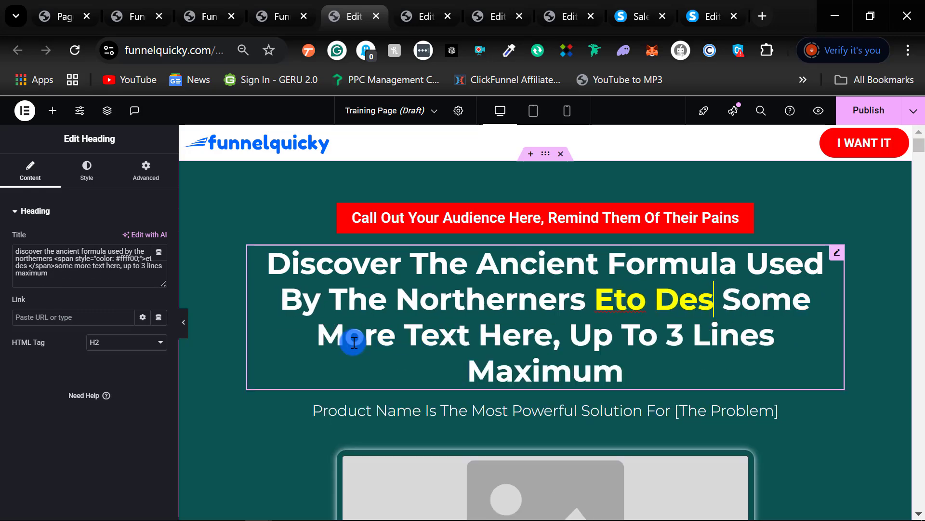
{"action": "type", "text": "diabetes"}
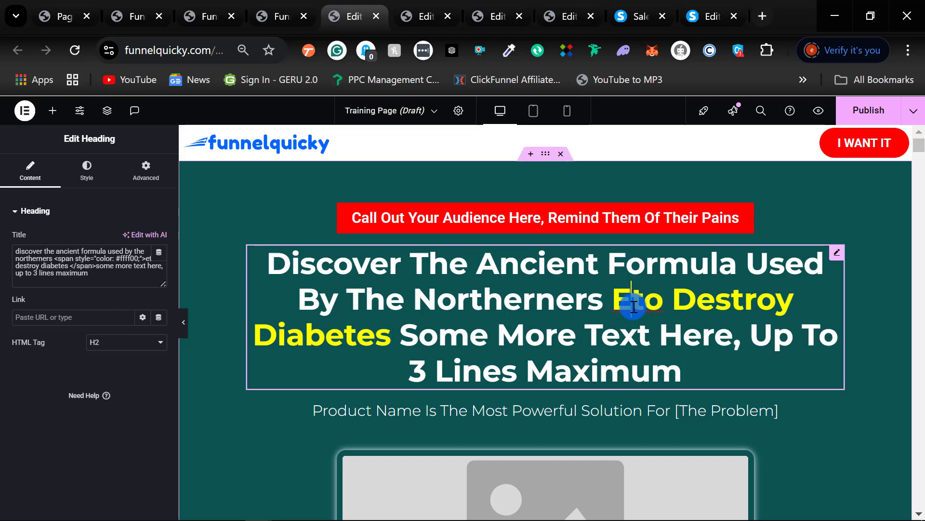
{"action": "key", "text": "BackSpace"}
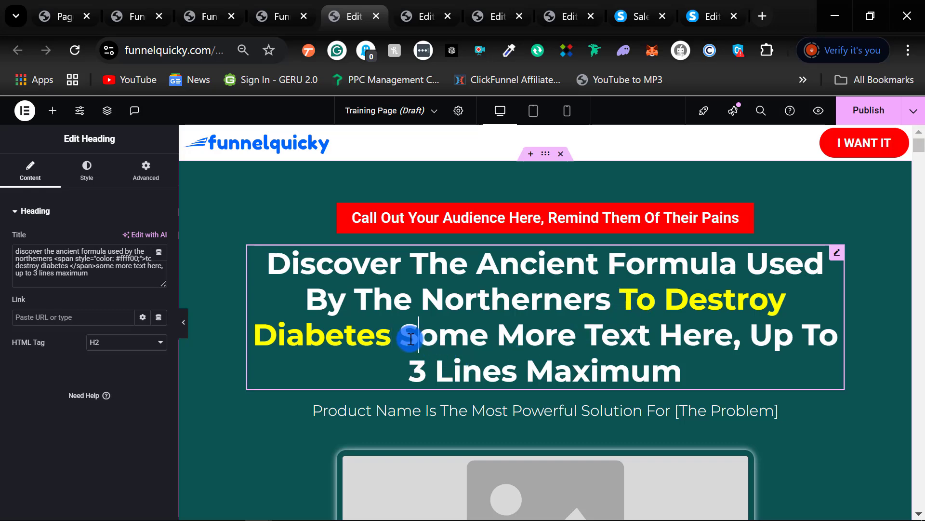
Replace the white placeholder text at the end of the hero headline with "without injections".
{"action": "left_click_drag", "start_coordinate": [406, 337], "coordinate": [688, 379]}
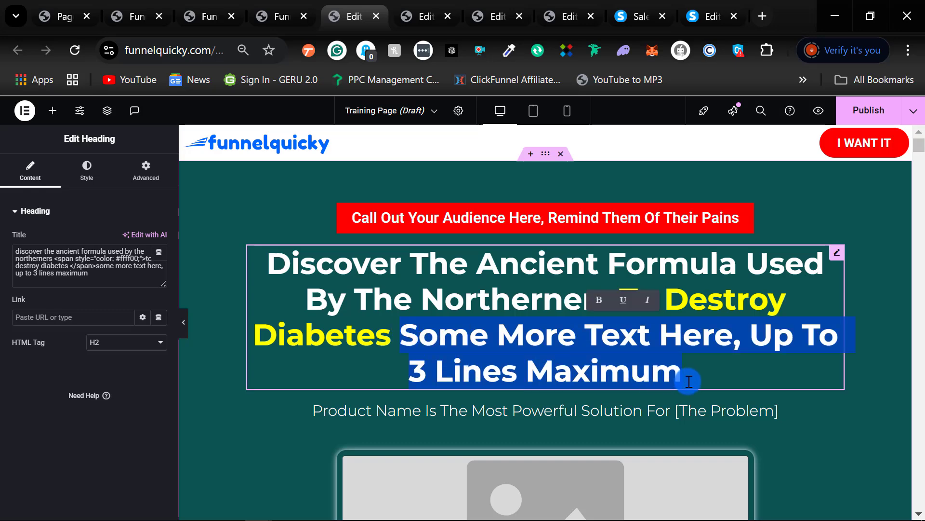
{"action": "type", "text": "without "}
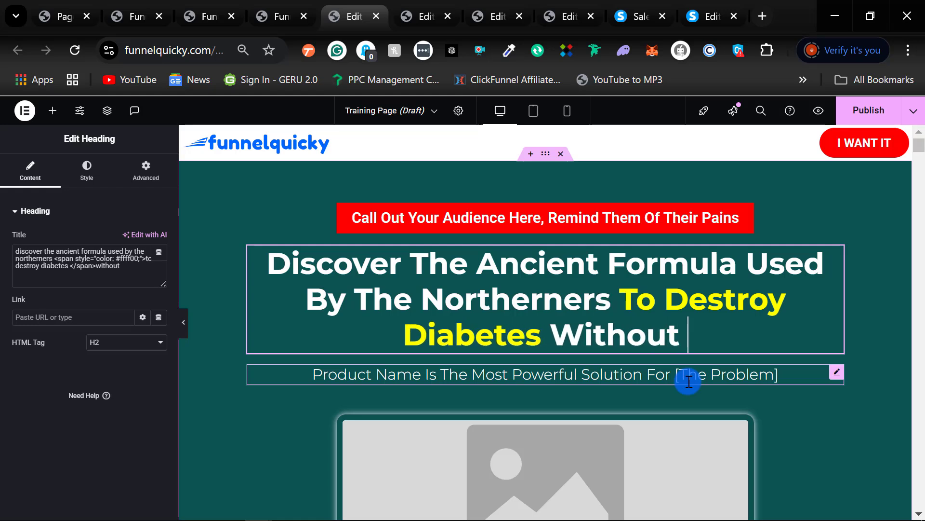
{"action": "type", "text": "i"}
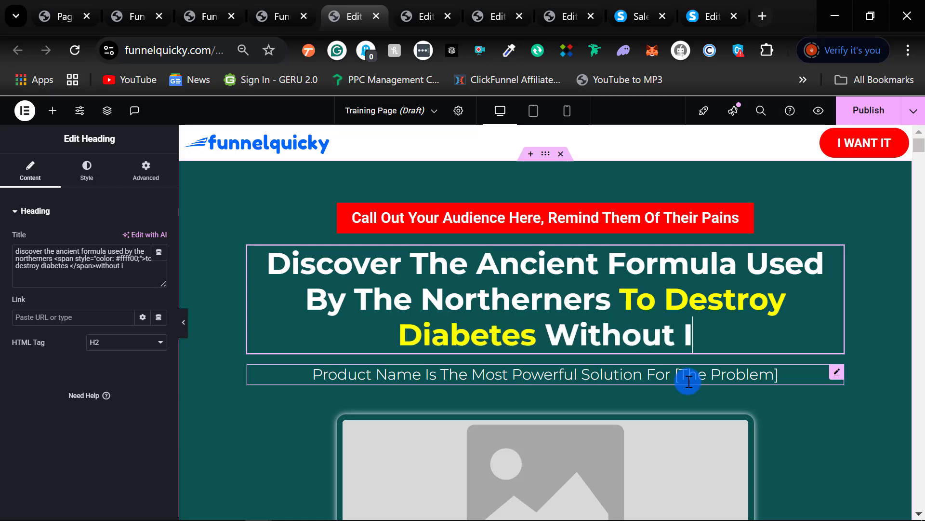
{"action": "type", "text": "njections"}
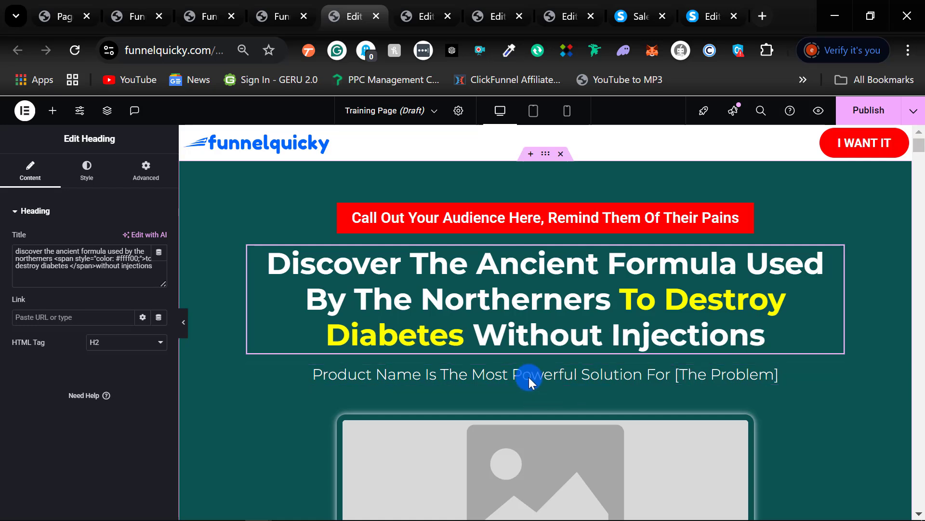
Delete the grey "image or video here" placeholder image above the "Watch This Video Below" heading in the hero section.
{"action": "left_click", "coordinate": [496, 377]}
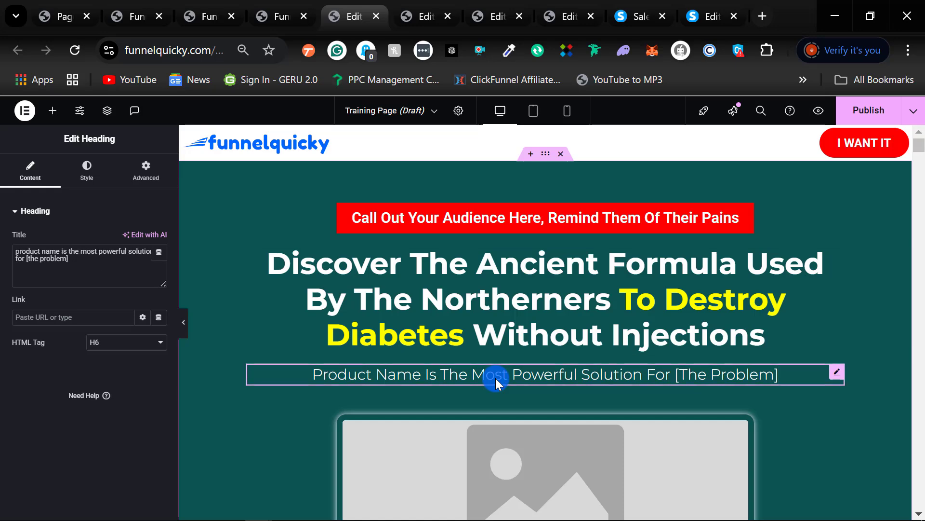
{"action": "scroll", "coordinate": [496, 277], "scroll_direction": "down", "scroll_amount": 3}
{"action": "scroll", "coordinate": [497, 281], "scroll_direction": "down", "scroll_amount": 5}
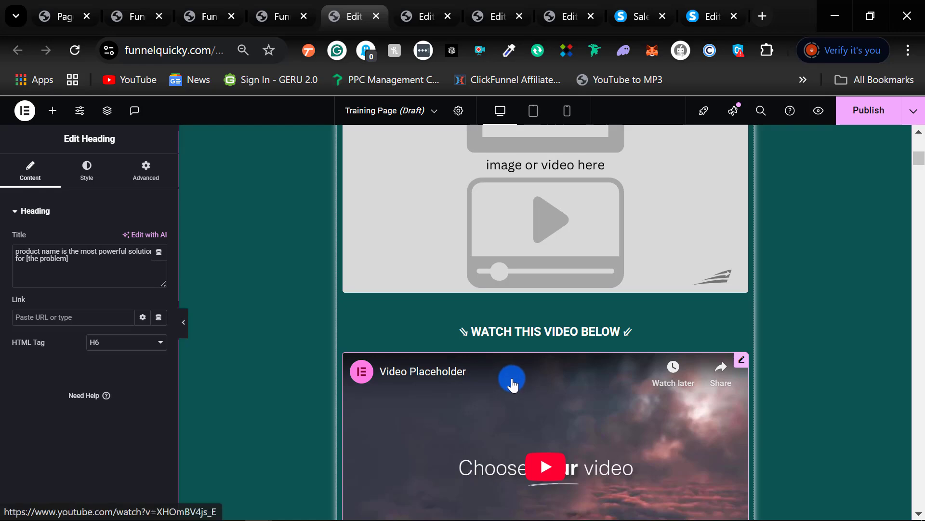
{"action": "scroll", "coordinate": [607, 392], "scroll_direction": "up", "scroll_amount": 5}
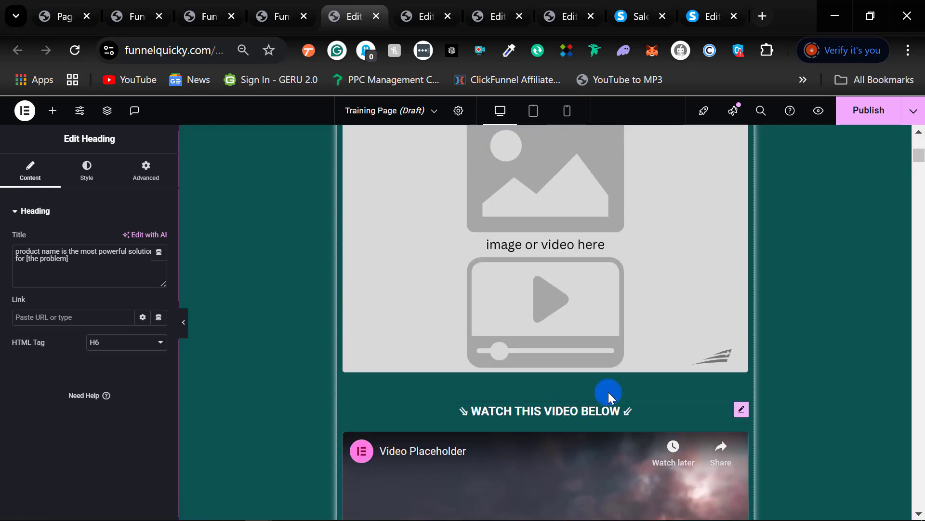
{"action": "right_click", "coordinate": [609, 356]}
{"action": "left_click", "coordinate": [627, 505]}
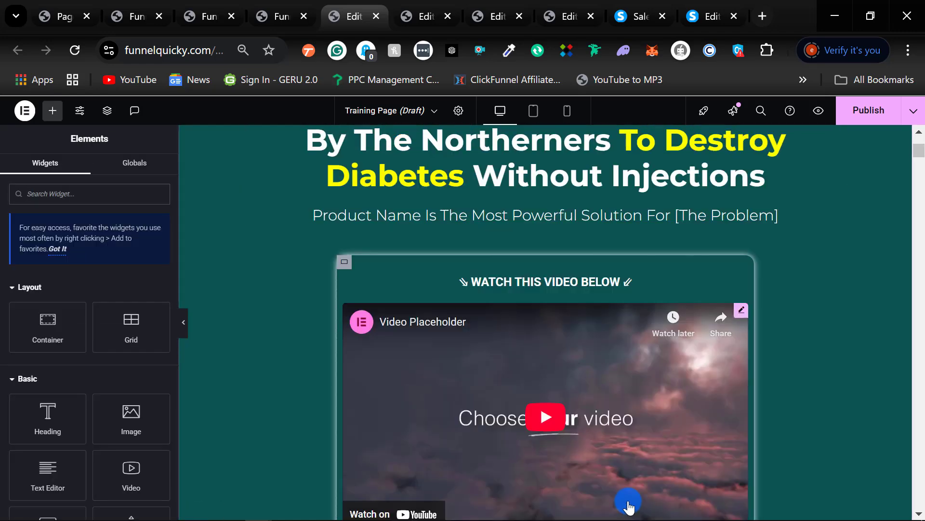
{"action": "scroll", "coordinate": [370, 292], "scroll_direction": "down", "scroll_amount": 2}
{"action": "scroll", "coordinate": [369, 291], "scroll_direction": "down", "scroll_amount": 1}
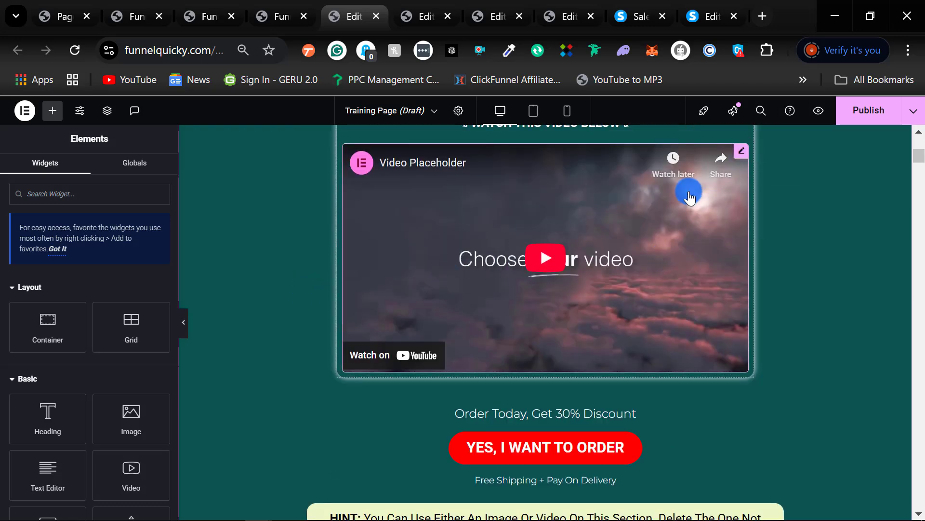
{"action": "scroll", "coordinate": [494, 367], "scroll_direction": "down", "scroll_amount": 2}
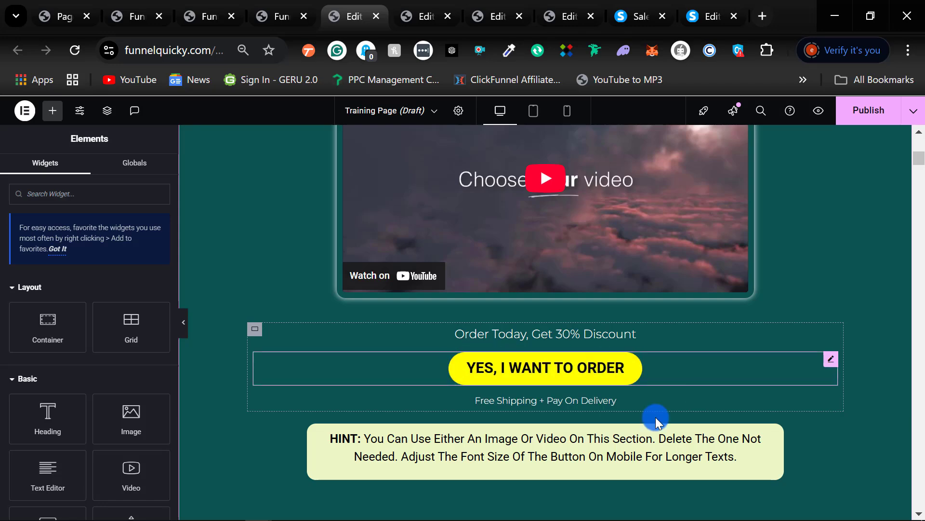
Delete the yellow HINT text box below the order button in the hero section.
{"action": "scroll", "coordinate": [295, 308], "scroll_direction": "down", "scroll_amount": 4}
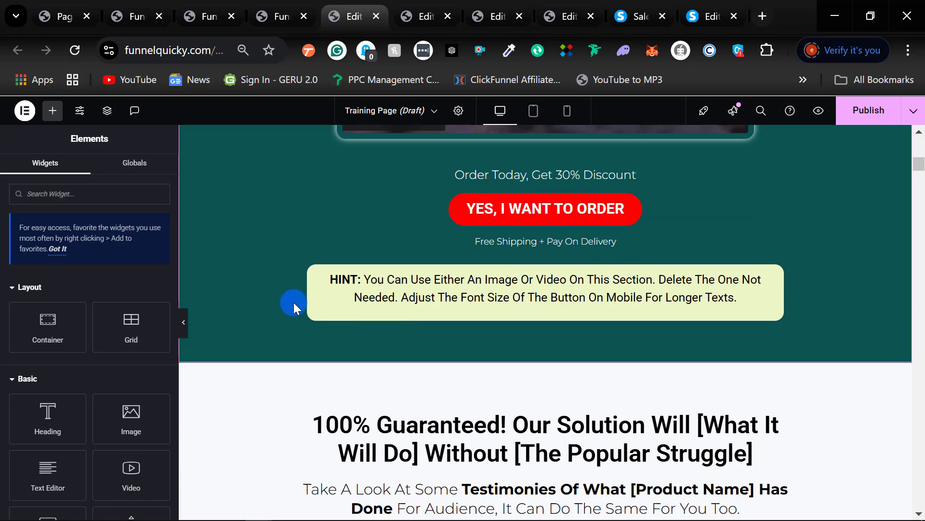
{"action": "right_click", "coordinate": [316, 273]}
{"action": "left_click", "coordinate": [348, 504]}
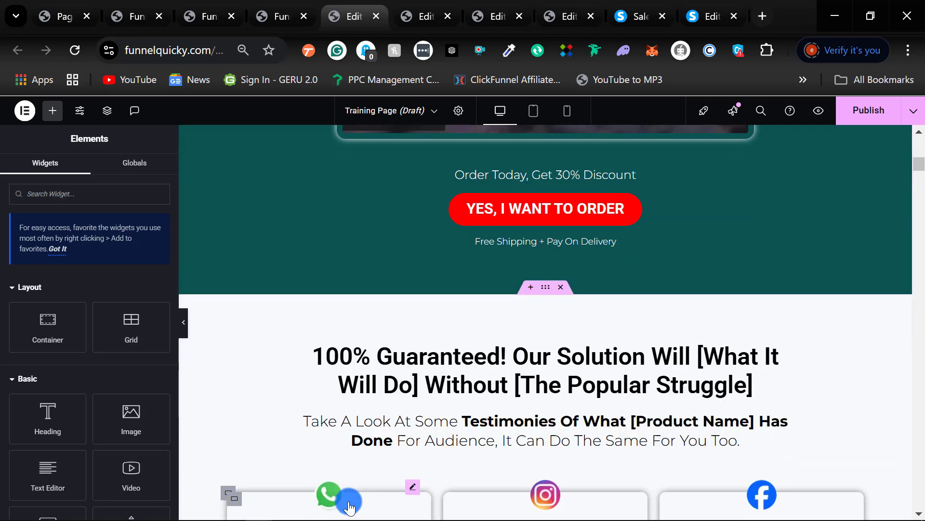
Change the hero order button's text to "i want the solution".
{"action": "scroll", "coordinate": [628, 301], "scroll_direction": "up", "scroll_amount": 4}
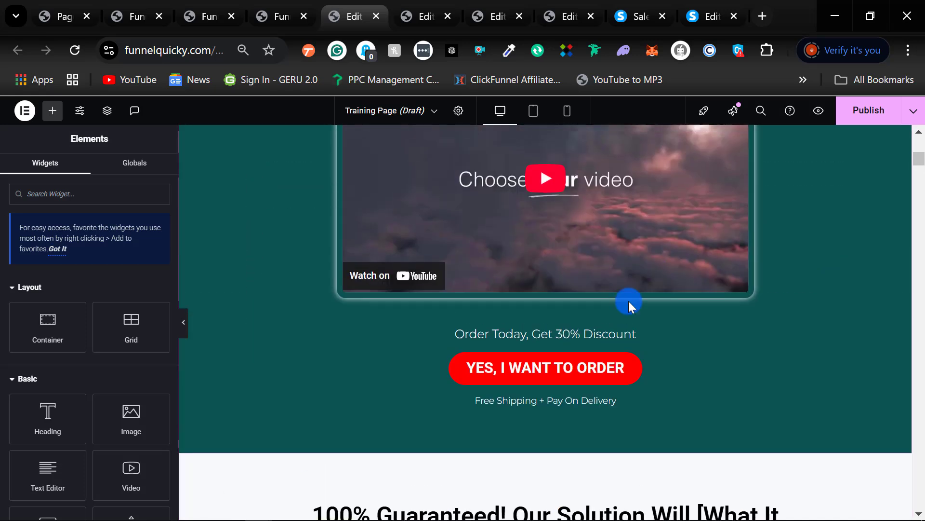
{"action": "left_click", "coordinate": [671, 365]}
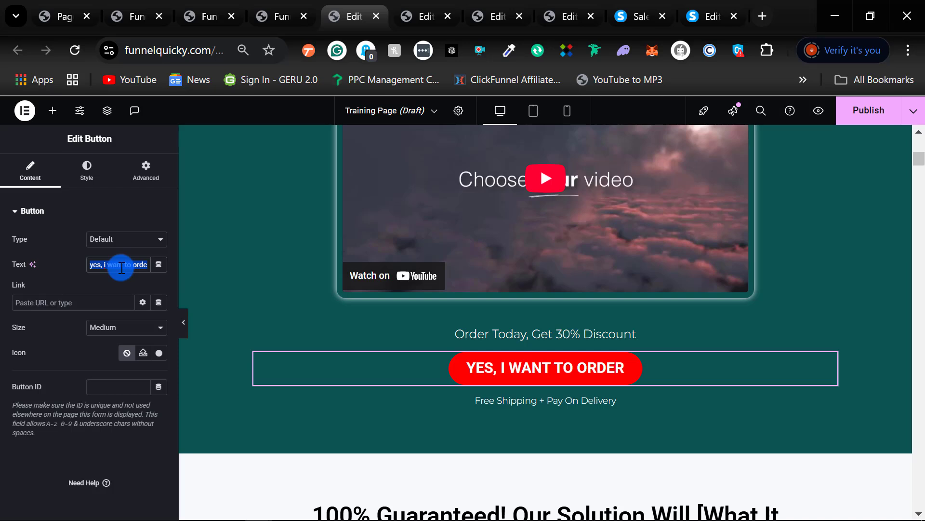
{"action": "type", "text": "I want the solutio"}
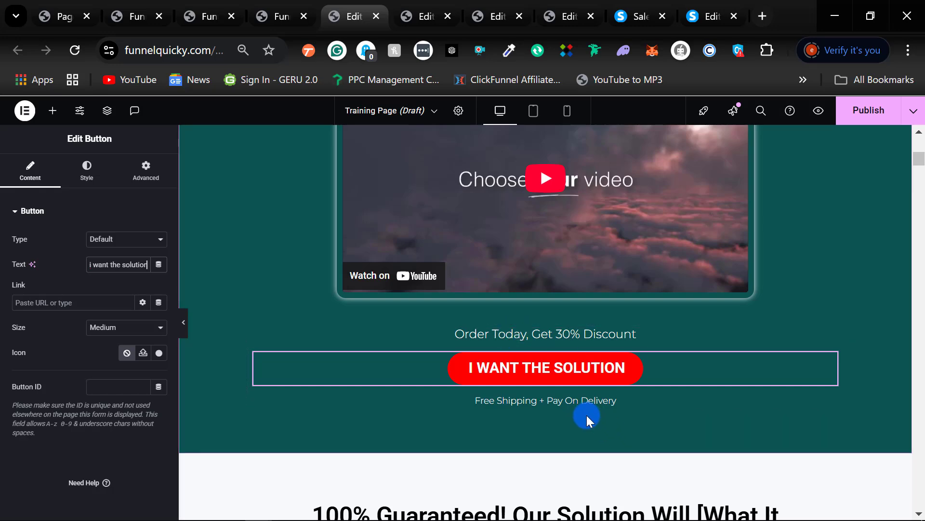
Look over the hero section, the testimonial cards and the call-to-action box beneath them.
{"action": "scroll", "coordinate": [586, 415], "scroll_direction": "up", "scroll_amount": 8}
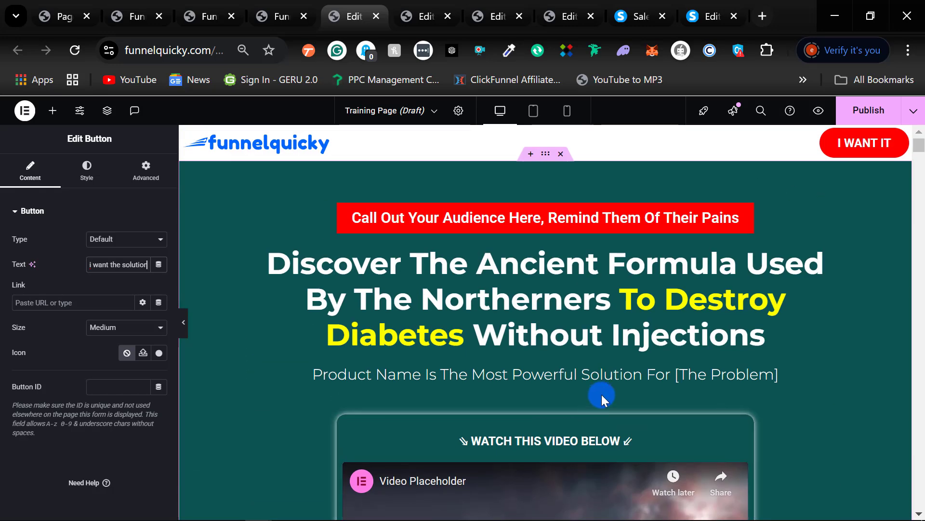
{"action": "scroll", "coordinate": [601, 394], "scroll_direction": "down", "scroll_amount": 5}
{"action": "scroll", "coordinate": [427, 366], "scroll_direction": "up", "scroll_amount": 5}
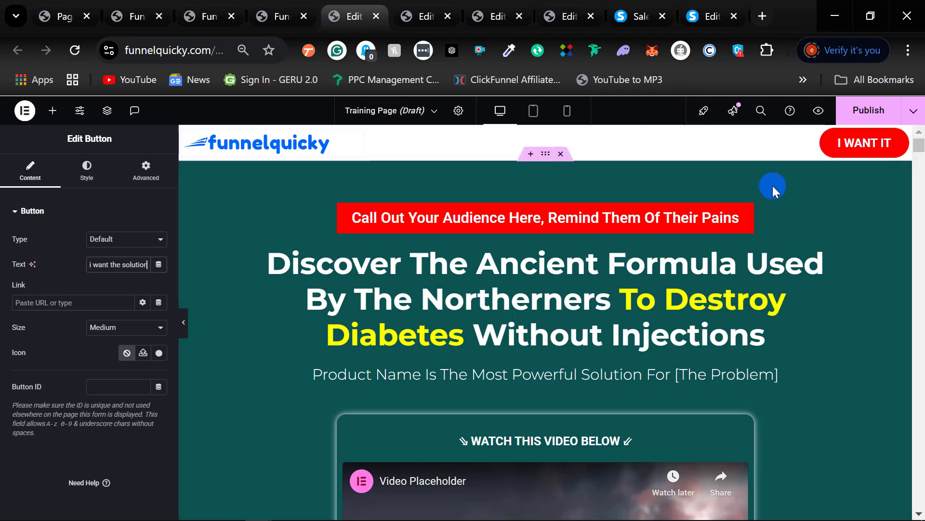
{"action": "scroll", "coordinate": [791, 257], "scroll_direction": "down", "scroll_amount": 15}
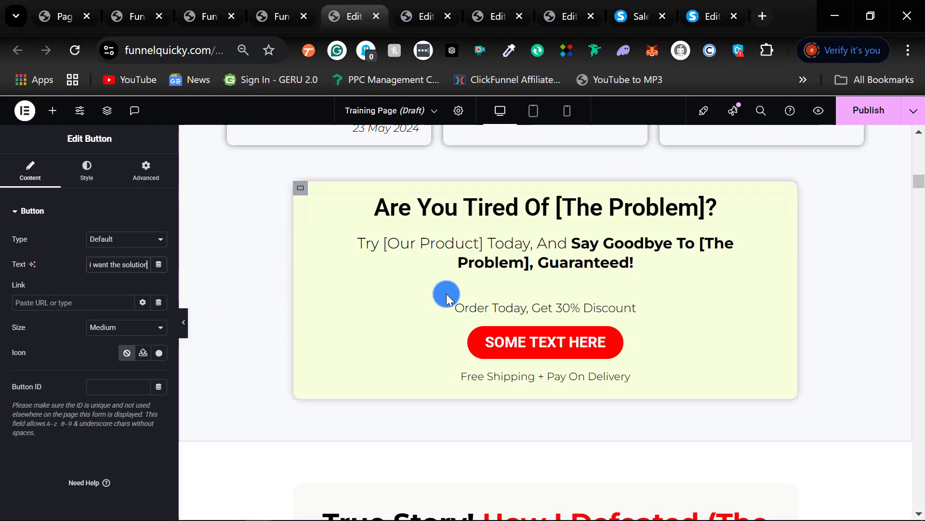
{"action": "scroll", "coordinate": [434, 292], "scroll_direction": "up", "scroll_amount": 5}
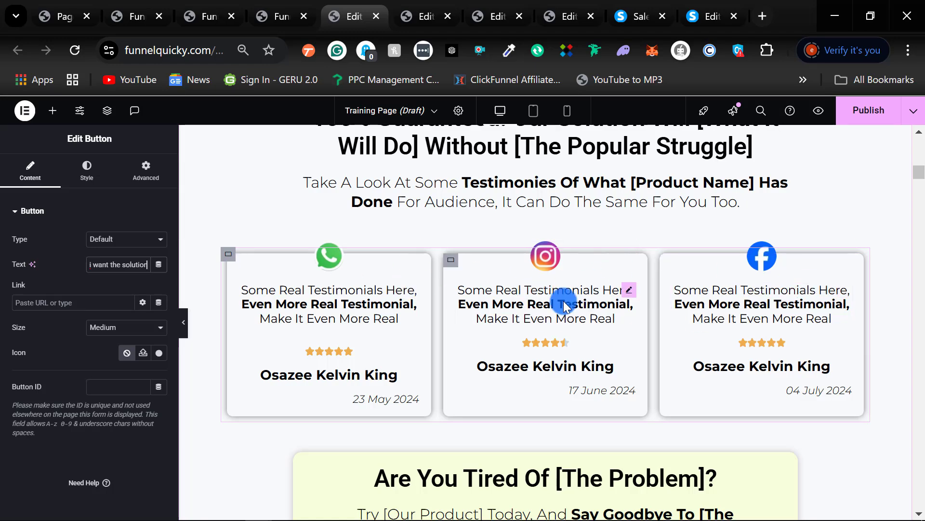
{"action": "scroll", "coordinate": [661, 352], "scroll_direction": "down", "scroll_amount": 8}
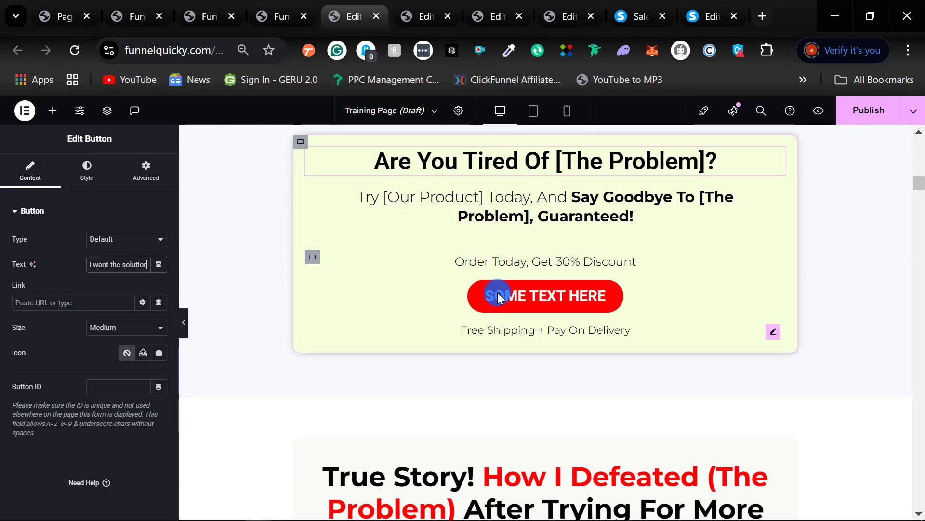
{"action": "scroll", "coordinate": [606, 278], "scroll_direction": "up", "scroll_amount": 5}
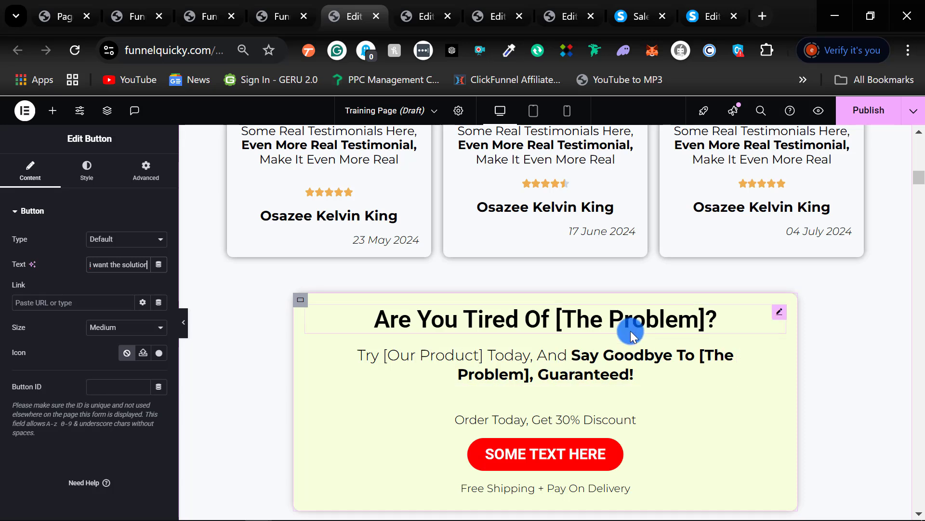
In the "Are You Tired Of" heading of the call-to-action box, replace "[the problem]" with "battling with diabetes".
{"action": "left_click", "coordinate": [597, 327]}
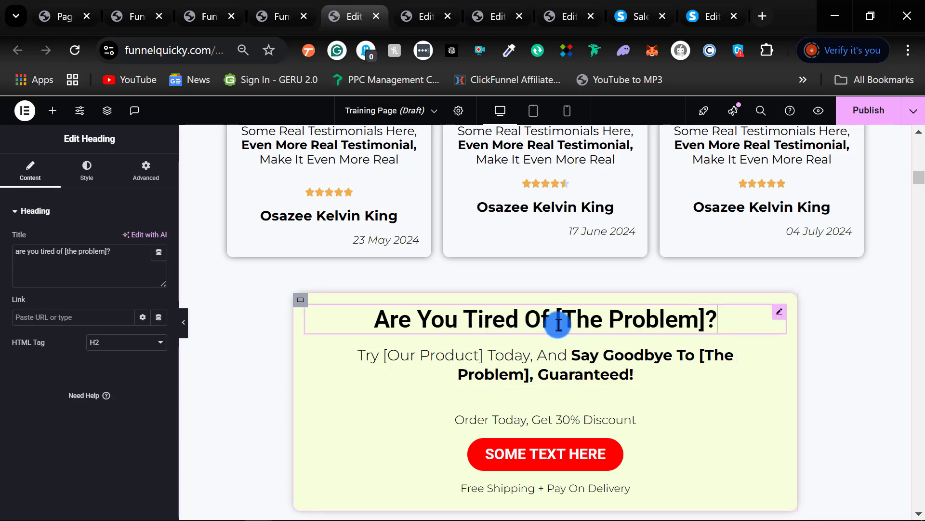
{"action": "left_click_drag", "start_coordinate": [558, 324], "coordinate": [708, 322]}
{"action": "type", "text": "battlin"}
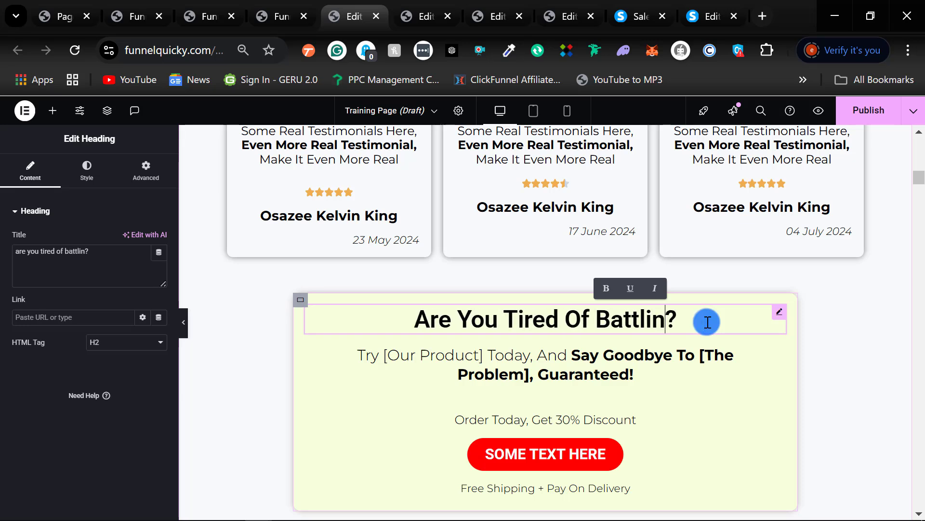
{"action": "type", "text": "e with"}
{"action": "key", "text": "BackSpace"}
{"action": "key", "text": "BackSpace"}
{"action": "key", "text": "BackSpace"}
{"action": "key", "text": "BackSpace"}
{"action": "key", "text": "BackSpace"}
{"action": "key", "text": "BackSpace"}
{"action": "type", "text": "g with diabe"}
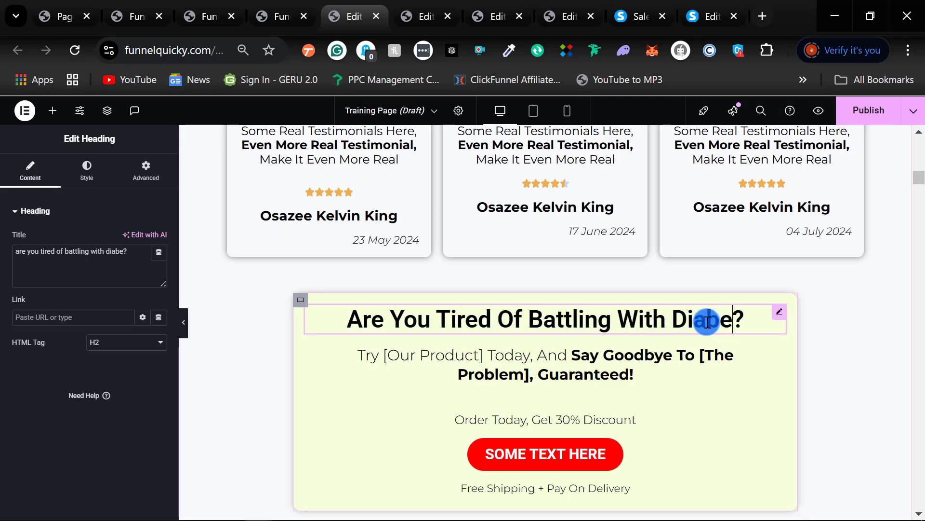
{"action": "type", "text": "tes"}
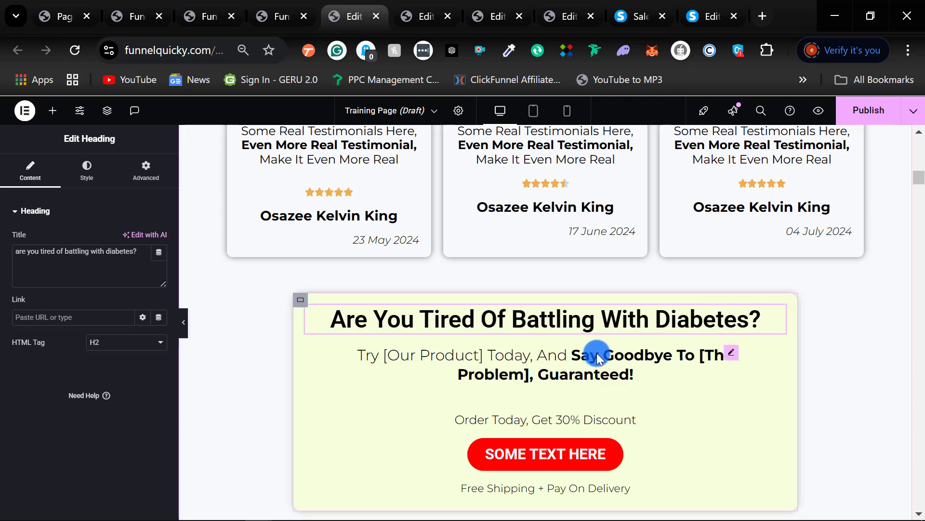
In the call-to-action box's subheading, replace "[our product]" with "diabcare plus" and "[the problem]" with "diabetes".
{"action": "left_click", "coordinate": [395, 354]}
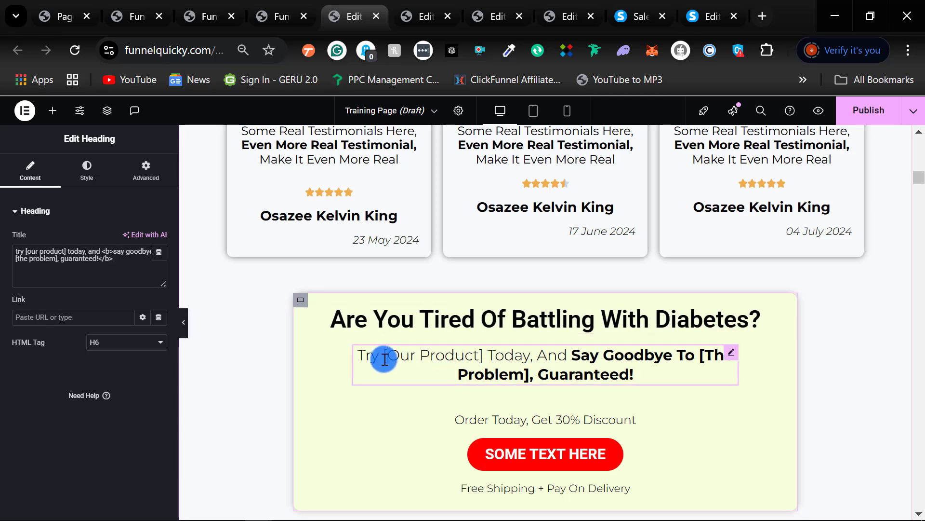
{"action": "left_click_drag", "start_coordinate": [384, 358], "coordinate": [485, 360]}
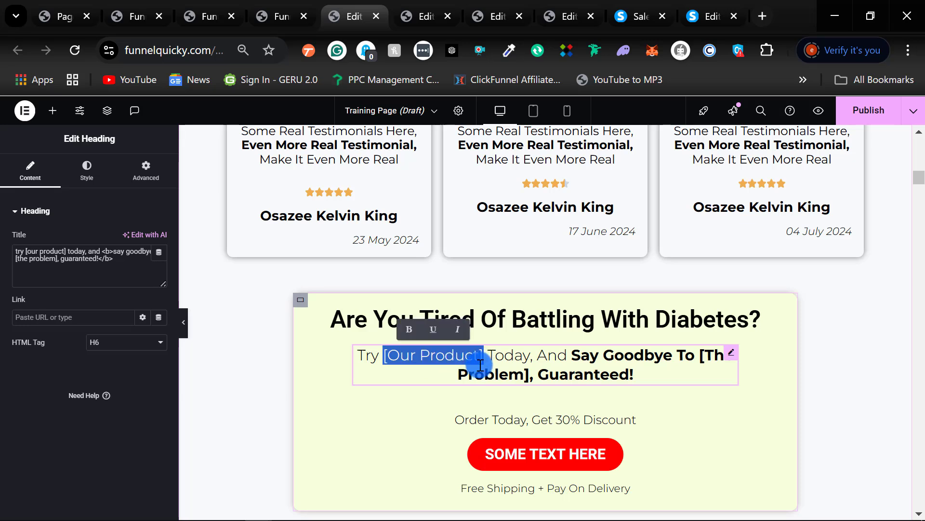
{"action": "type", "text": "diabe"}
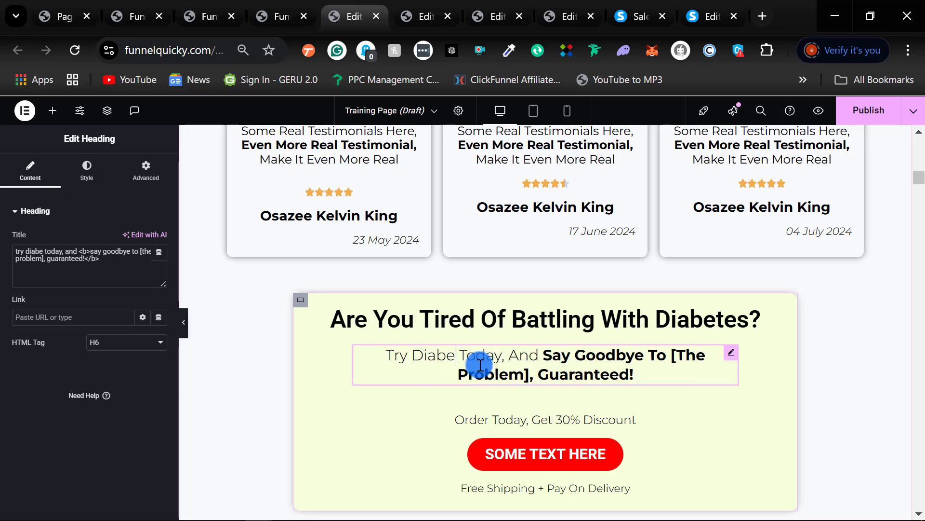
{"action": "key", "text": "BackSpace"}
{"action": "type", "text": "care"}
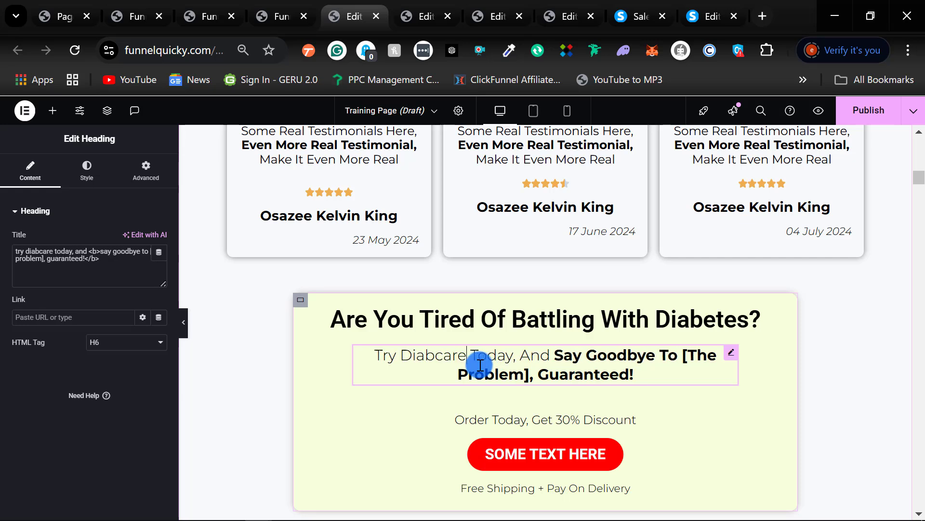
{"action": "type", "text": " plus"}
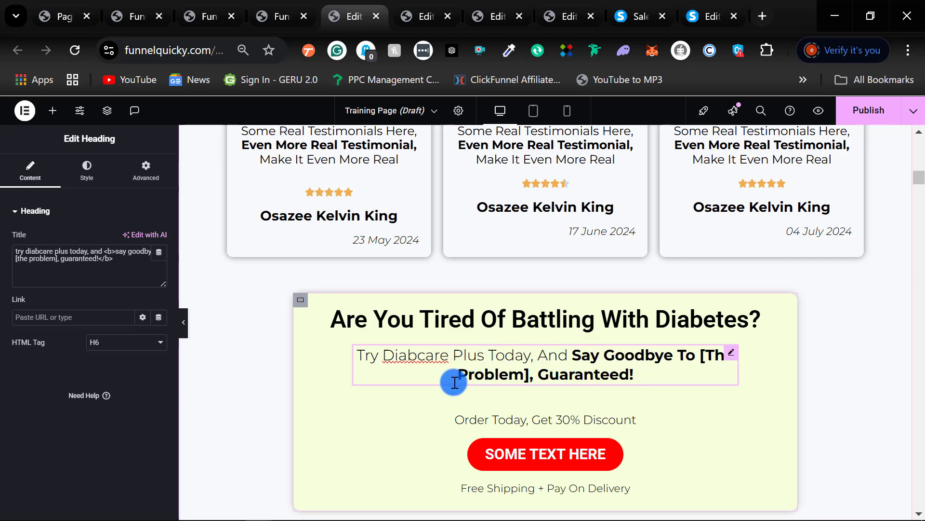
{"action": "left_click_drag", "start_coordinate": [700, 359], "coordinate": [531, 378]}
{"action": "type", "text": "diabetes"}
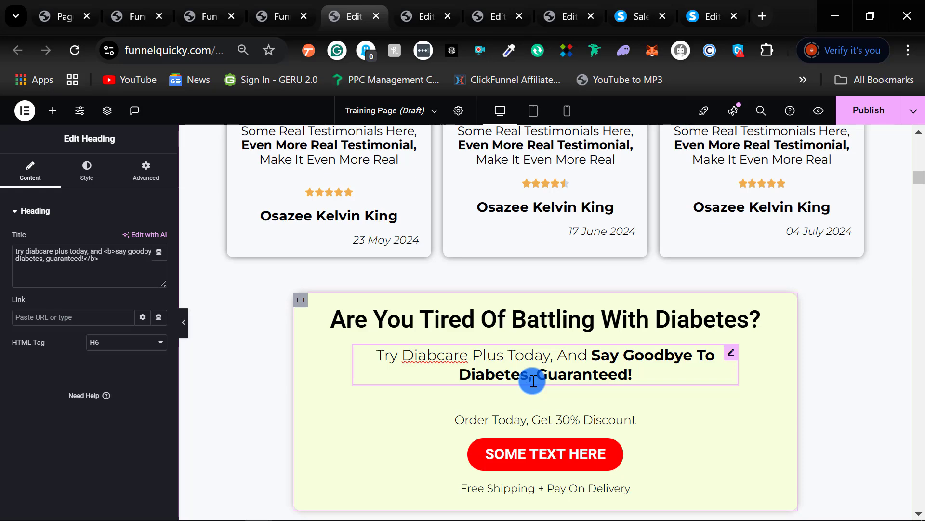
Return to the start of the Training Page and publish it.
{"action": "scroll", "coordinate": [533, 380], "scroll_direction": "down", "scroll_amount": 2}
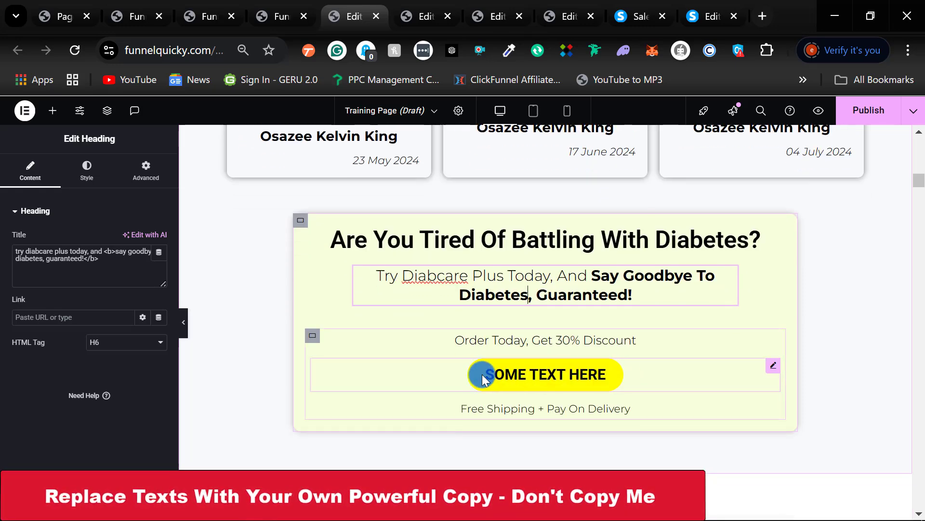
{"action": "scroll", "coordinate": [850, 324], "scroll_direction": "down", "scroll_amount": 3}
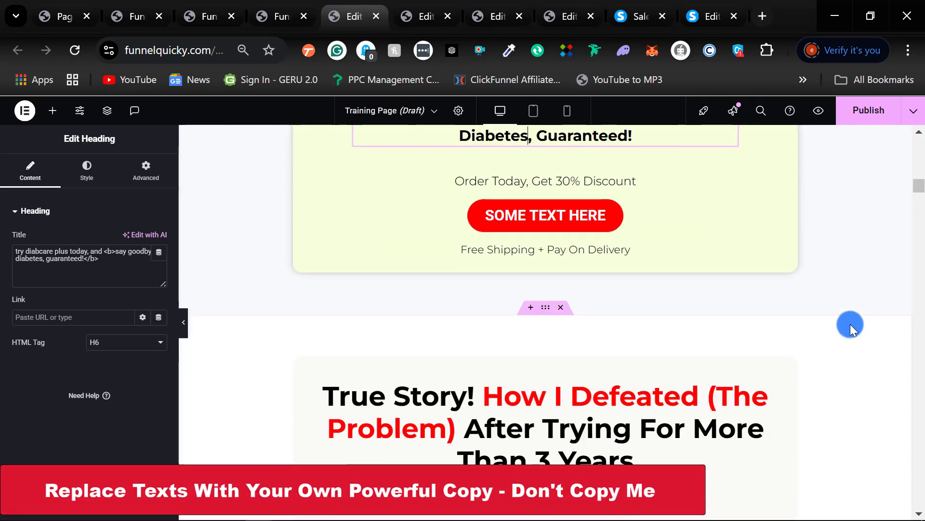
{"action": "left_click_drag", "start_coordinate": [919, 186], "coordinate": [918, 131]}
{"action": "left_click", "coordinate": [882, 114]}
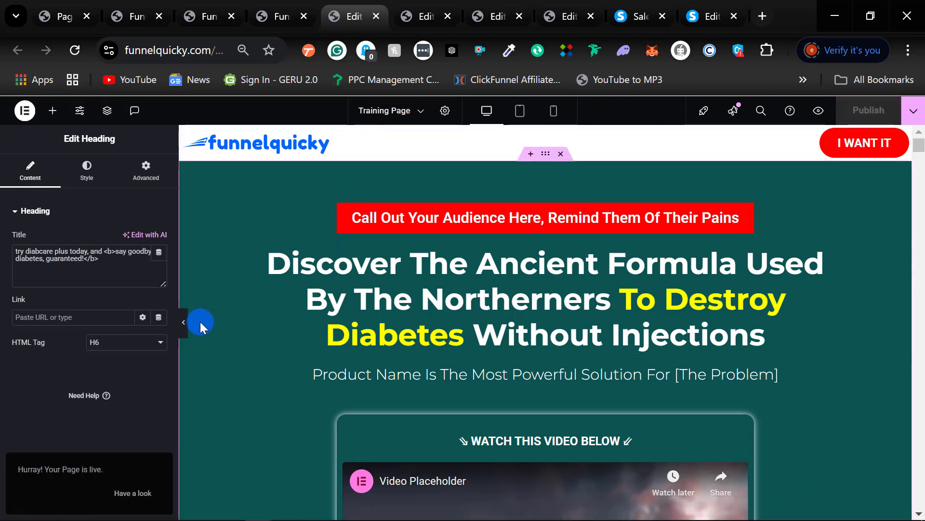
Examine the page from the header through the hero section to the testimonials, first with the editing panel hidden and again with it shown.
{"action": "left_click", "coordinate": [184, 328]}
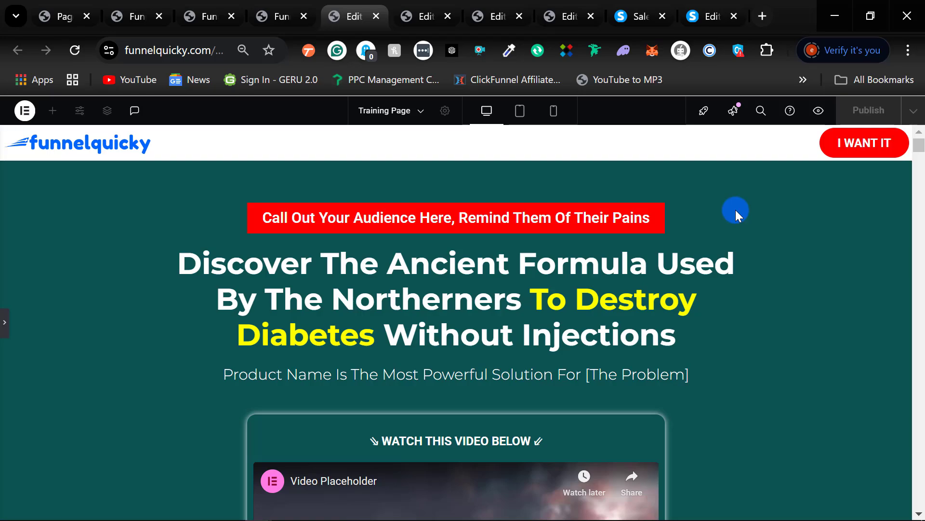
{"action": "scroll", "coordinate": [736, 210], "scroll_direction": "down", "scroll_amount": 10}
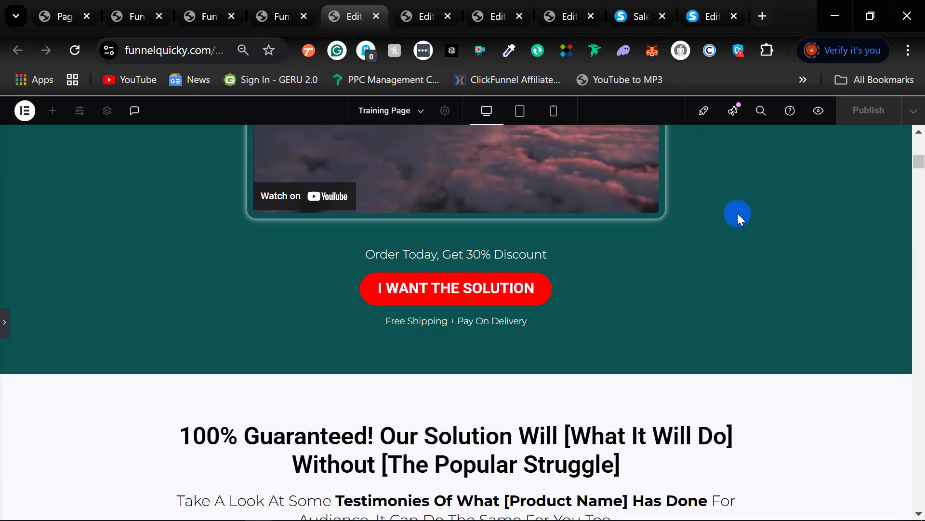
{"action": "scroll", "coordinate": [736, 224], "scroll_direction": "down", "scroll_amount": 7}
{"action": "scroll", "coordinate": [580, 303], "scroll_direction": "up", "scroll_amount": 13}
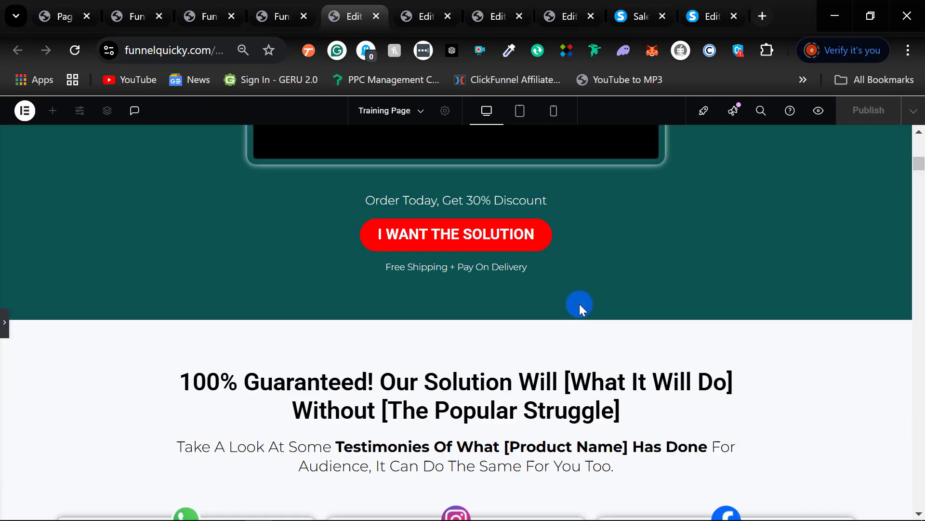
{"action": "scroll", "coordinate": [729, 331], "scroll_direction": "up", "scroll_amount": 5}
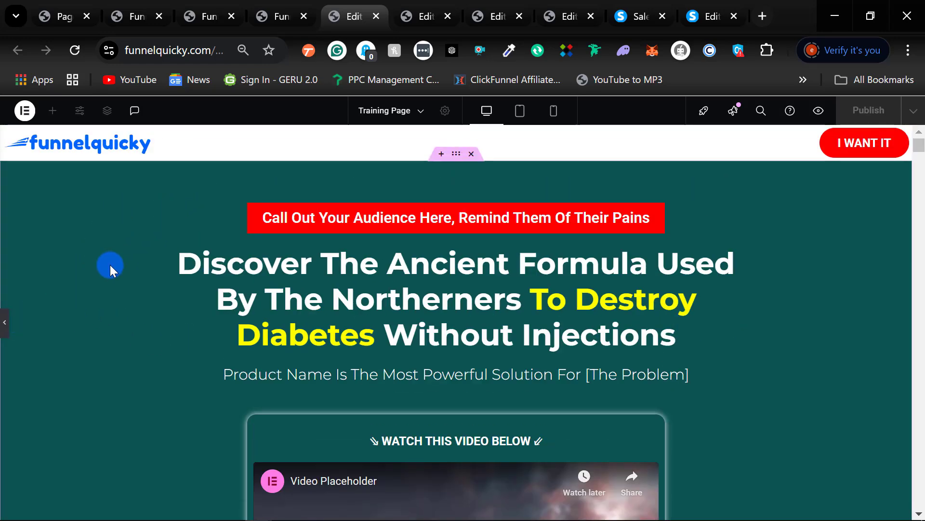
{"action": "scroll", "coordinate": [866, 280], "scroll_direction": "down", "scroll_amount": 8}
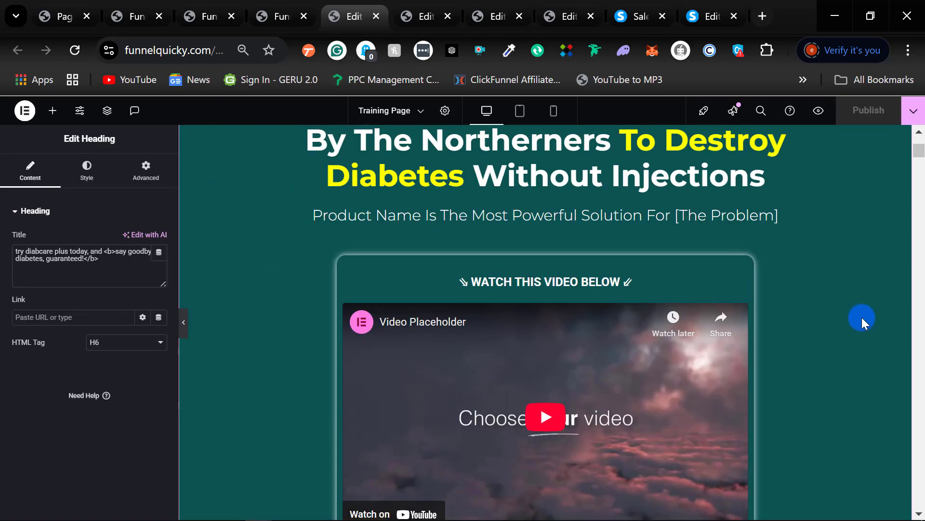
{"action": "scroll", "coordinate": [260, 381], "scroll_direction": "up", "scroll_amount": 8}
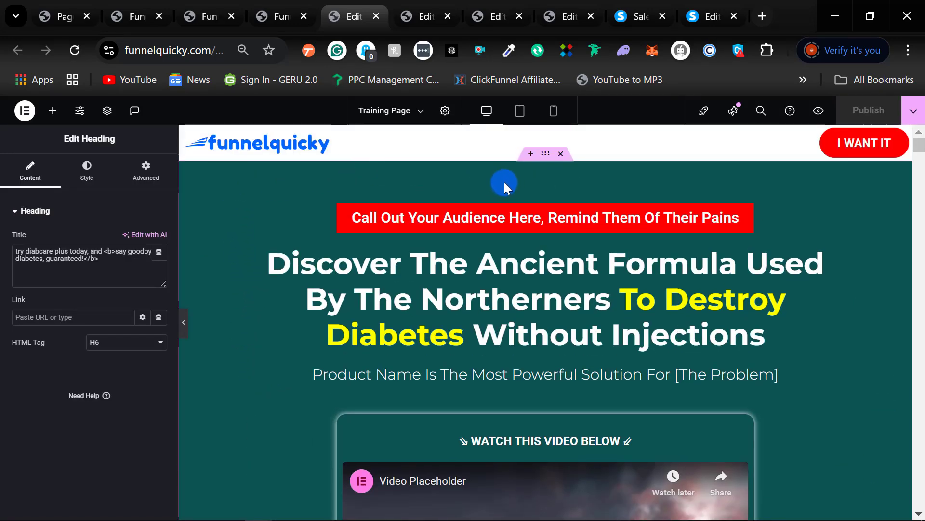
{"action": "scroll", "coordinate": [863, 249], "scroll_direction": "down", "scroll_amount": 8}
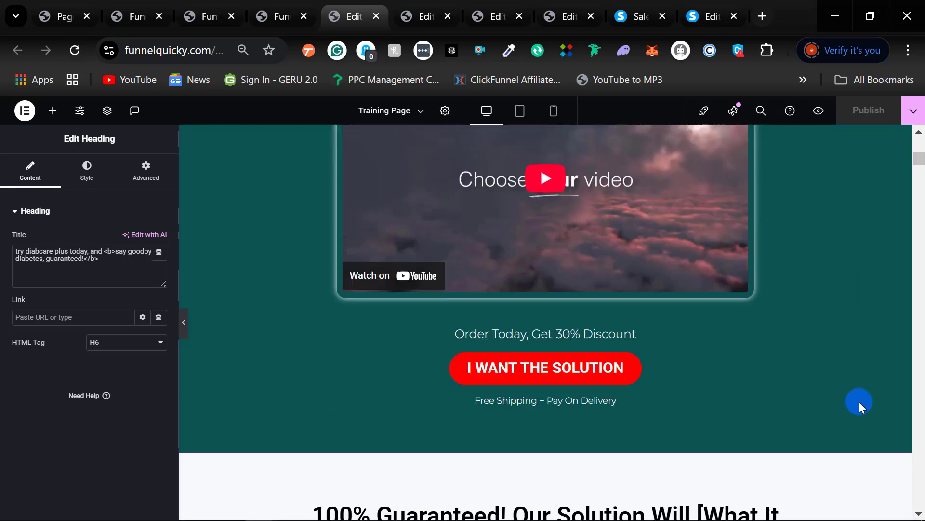
{"action": "scroll", "coordinate": [231, 402], "scroll_direction": "up", "scroll_amount": 8}
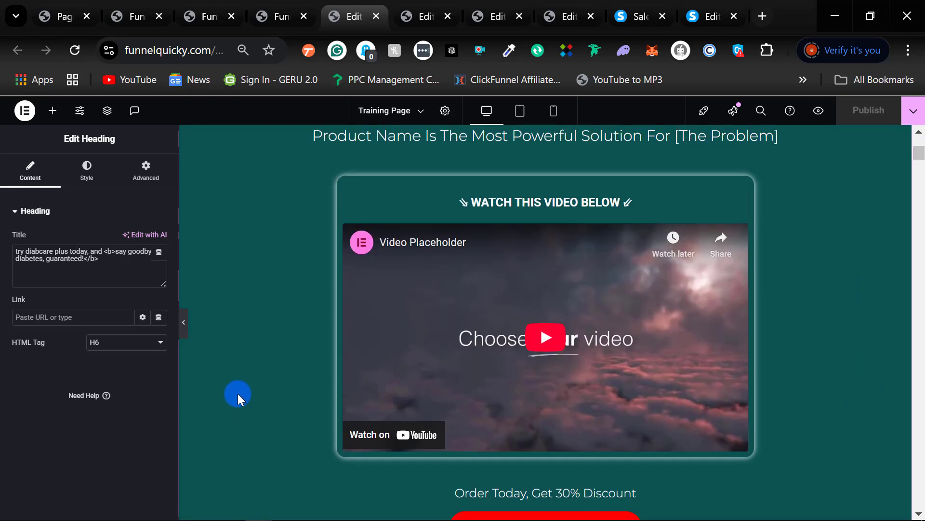
{"action": "scroll", "coordinate": [227, 259], "scroll_direction": "up", "scroll_amount": 2}
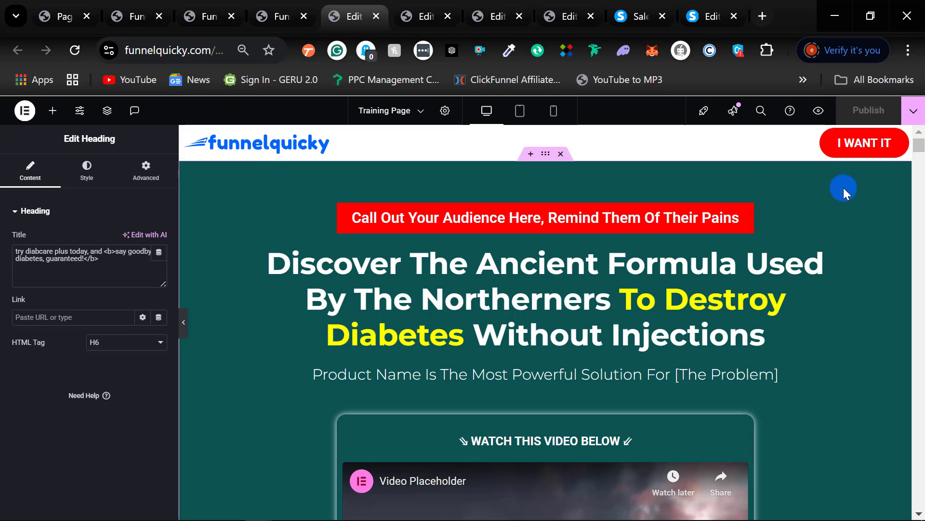
{"action": "scroll", "coordinate": [849, 415], "scroll_direction": "down", "scroll_amount": 4}
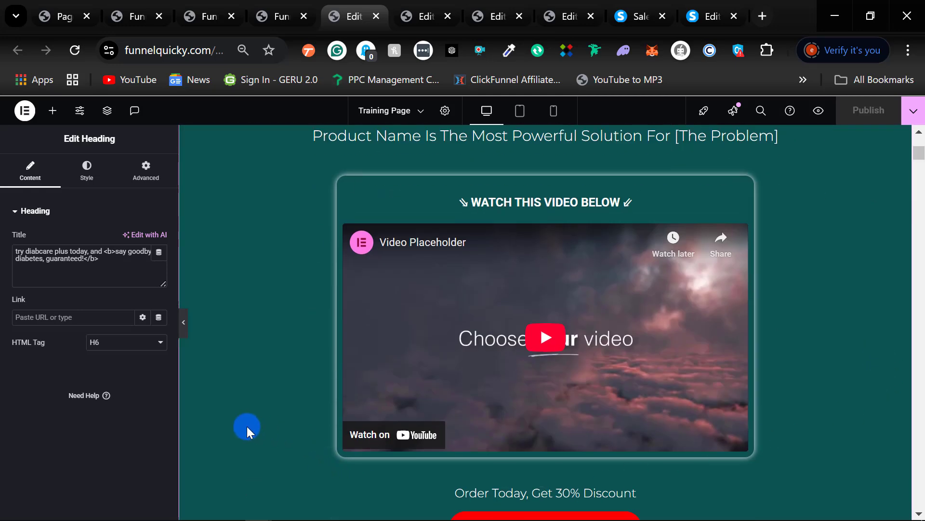
{"action": "scroll", "coordinate": [246, 427], "scroll_direction": "down", "scroll_amount": 1}
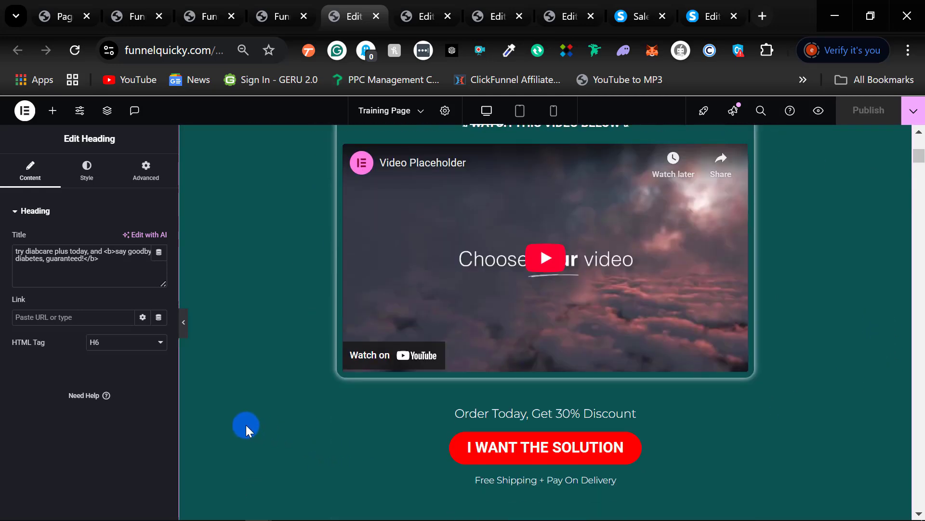
Switch from the Elementor page to systeme.io and look through its question-and-answer blocks, then return to the header blocks at the start.
{"action": "scroll", "coordinate": [310, 316], "scroll_direction": "up", "scroll_amount": 4}
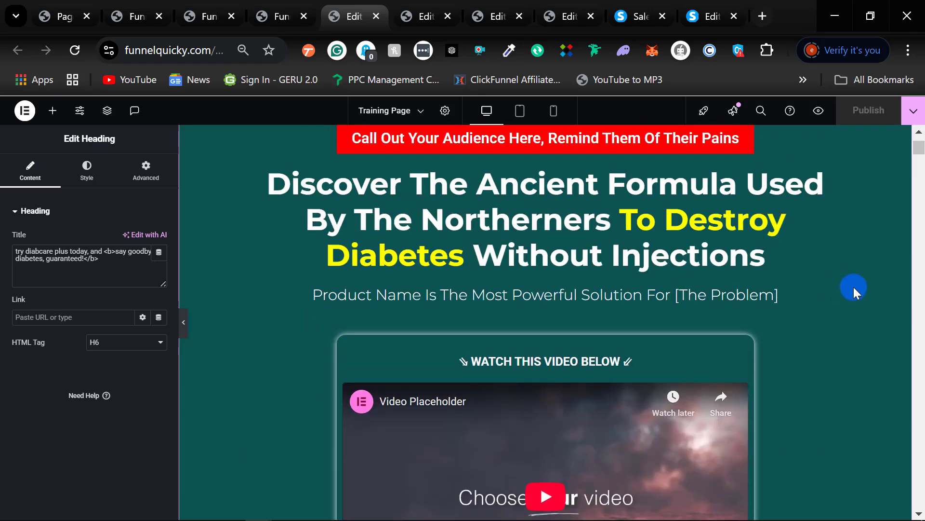
{"action": "scroll", "coordinate": [857, 282], "scroll_direction": "up", "scroll_amount": 1}
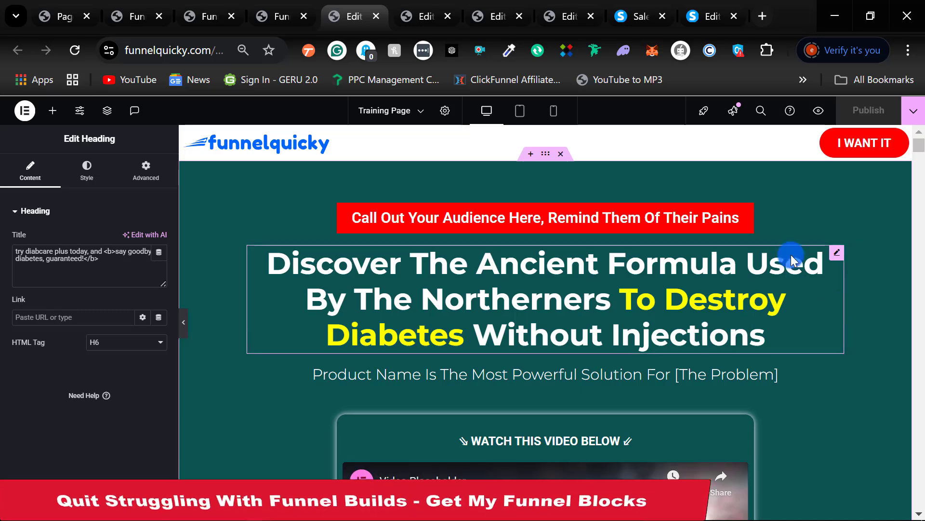
{"action": "left_click", "coordinate": [696, 13]}
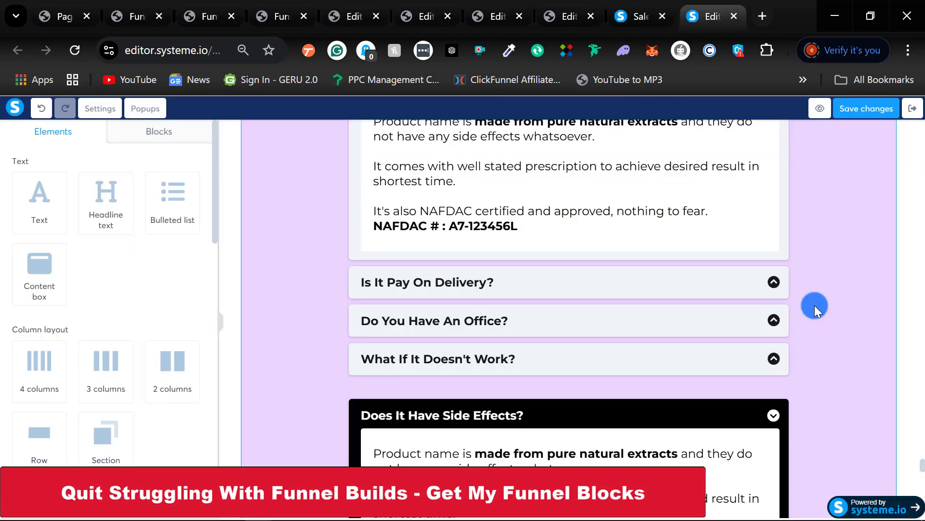
{"action": "left_click", "coordinate": [627, 5]}
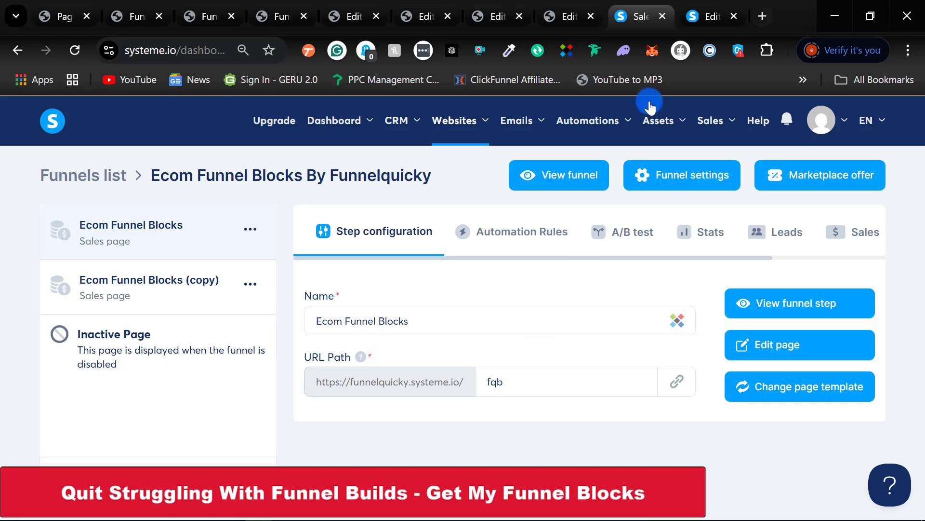
{"action": "left_click", "coordinate": [703, 16]}
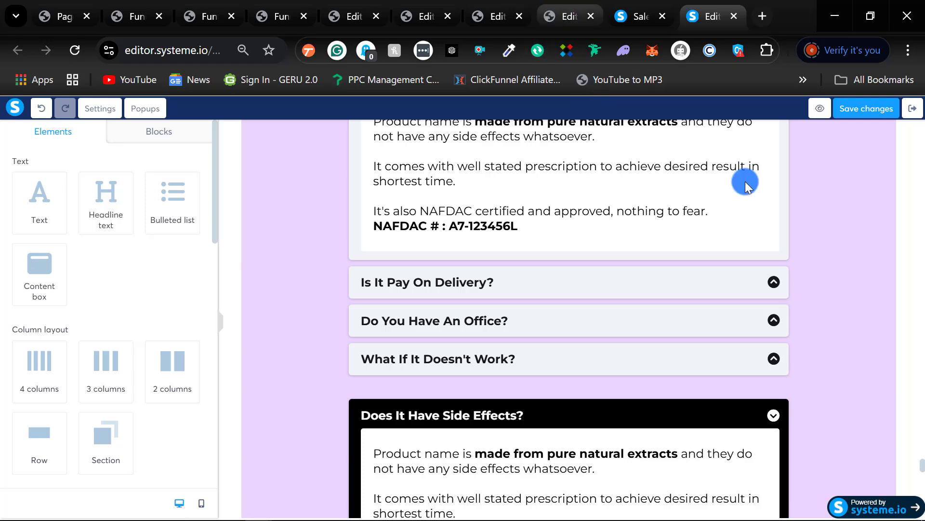
{"action": "scroll", "coordinate": [857, 360], "scroll_direction": "up", "scroll_amount": 7}
{"action": "scroll", "coordinate": [858, 361], "scroll_direction": "down", "scroll_amount": 10}
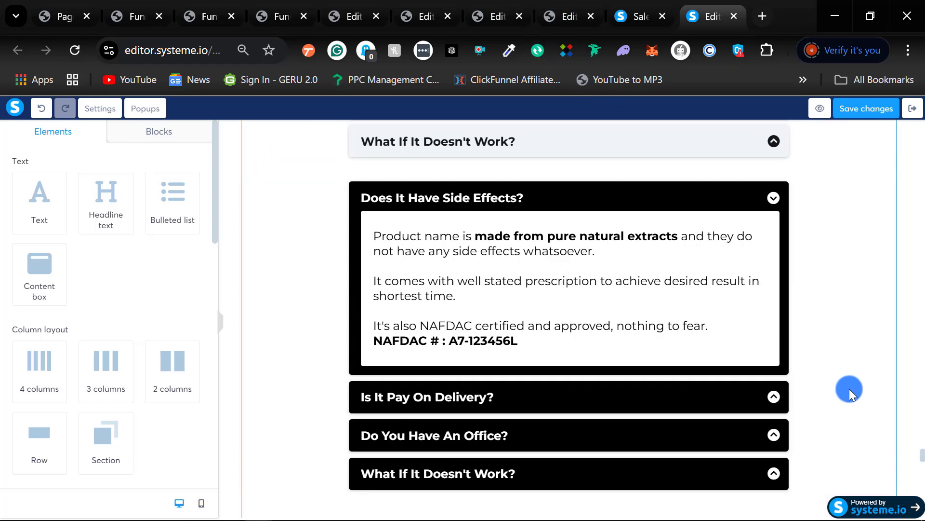
{"action": "scroll", "coordinate": [850, 388], "scroll_direction": "up", "scroll_amount": 3}
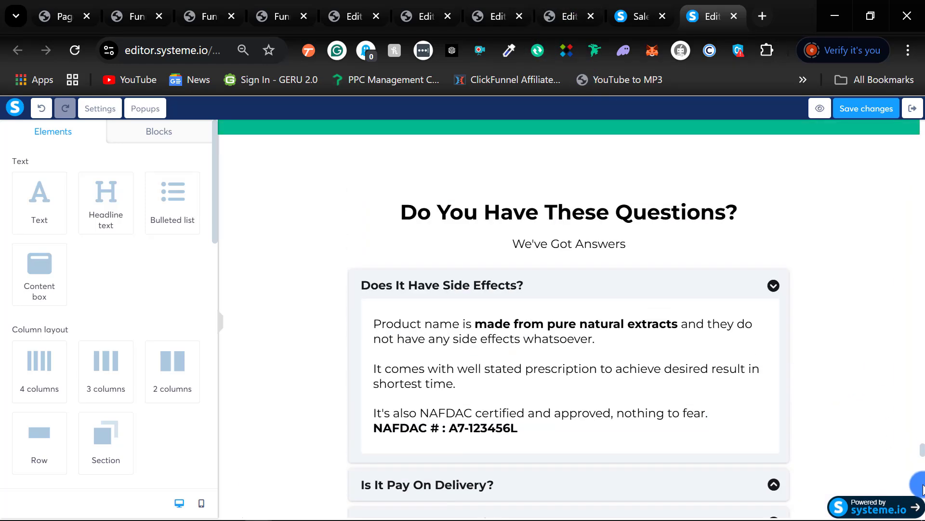
{"action": "left_click_drag", "start_coordinate": [921, 486], "coordinate": [916, 110]}
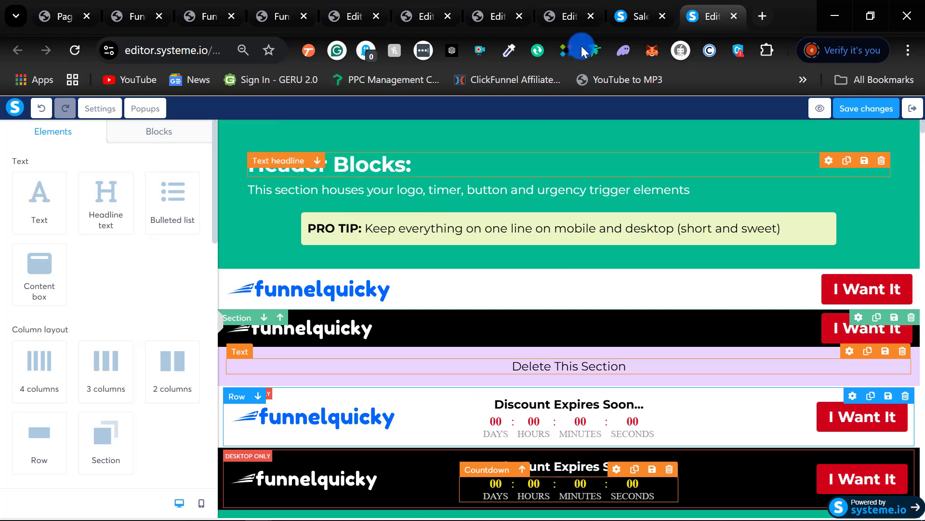
Add a funnel step named "Training Page" of type Sales page, starting from scratch, and open it for editing.
{"action": "left_click", "coordinate": [622, 17]}
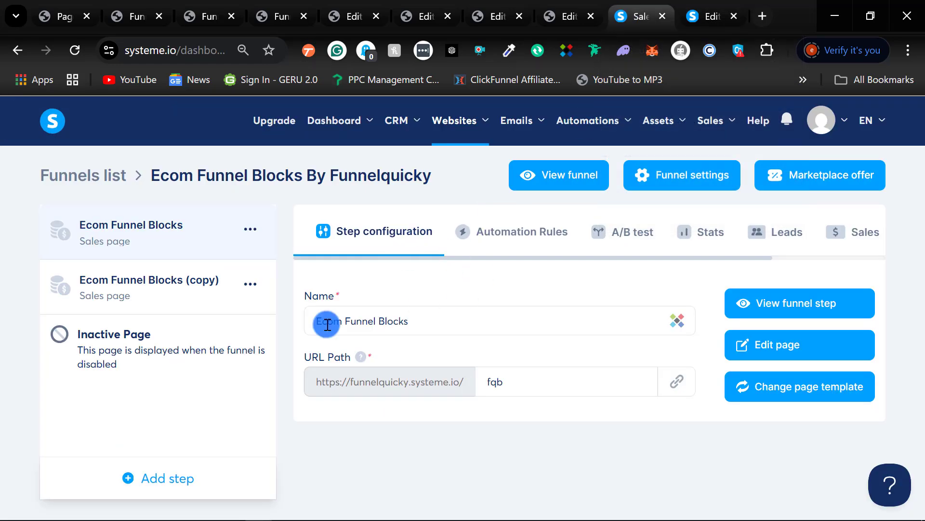
{"action": "left_click", "coordinate": [160, 479]}
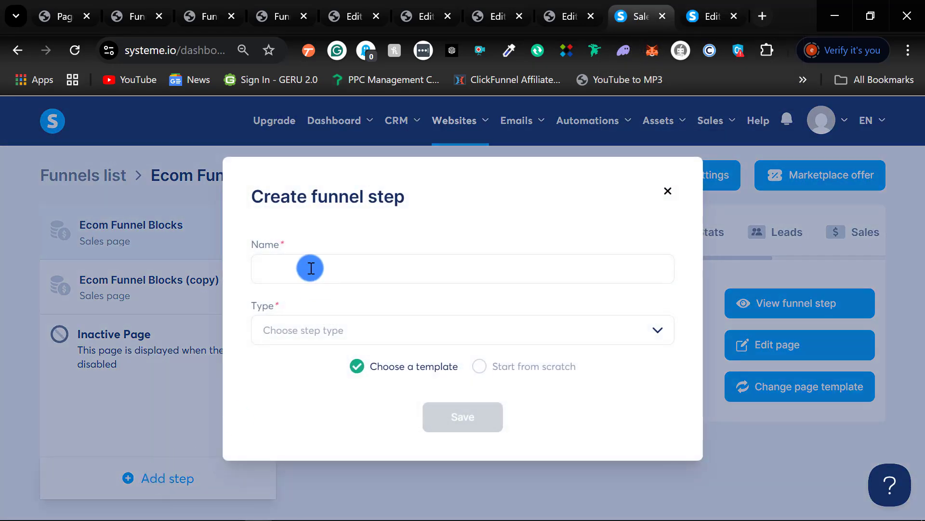
{"action": "left_click", "coordinate": [306, 266]}
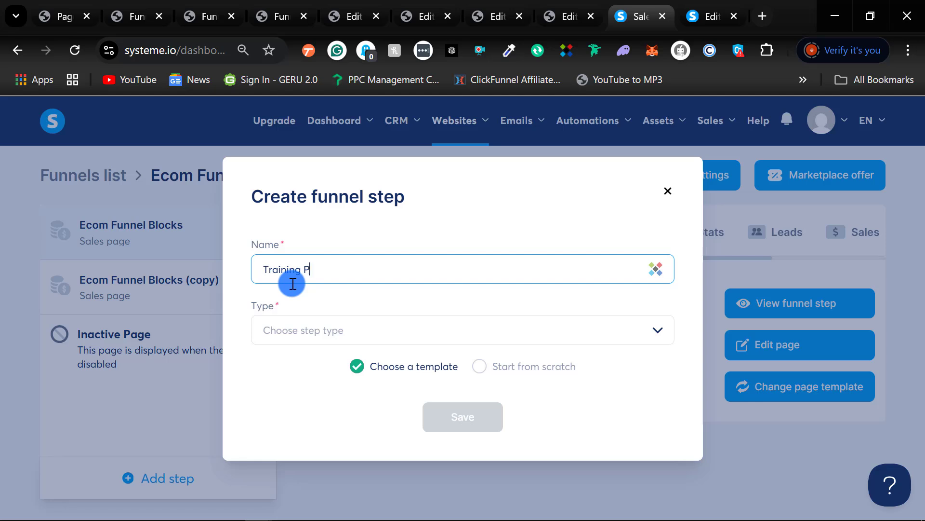
{"action": "left_click", "coordinate": [291, 326]}
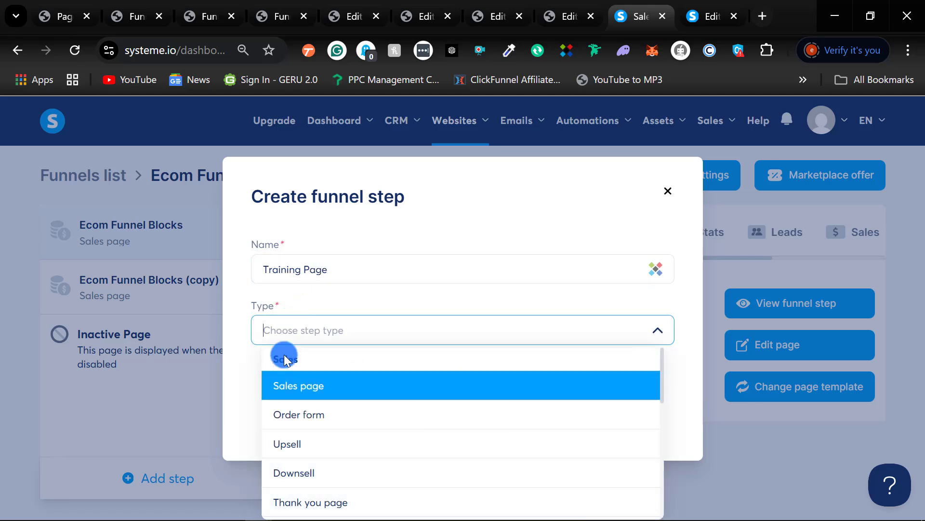
{"action": "left_click", "coordinate": [284, 387]}
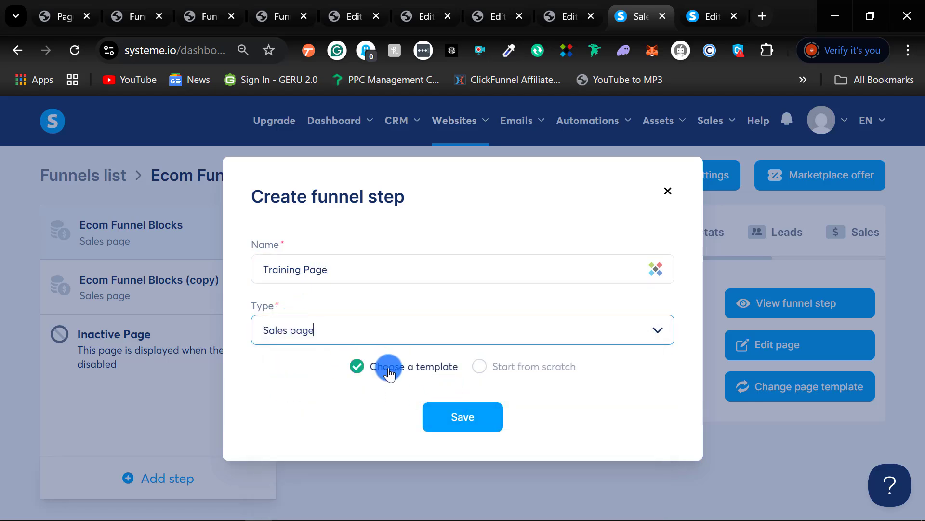
{"action": "left_click", "coordinate": [479, 371]}
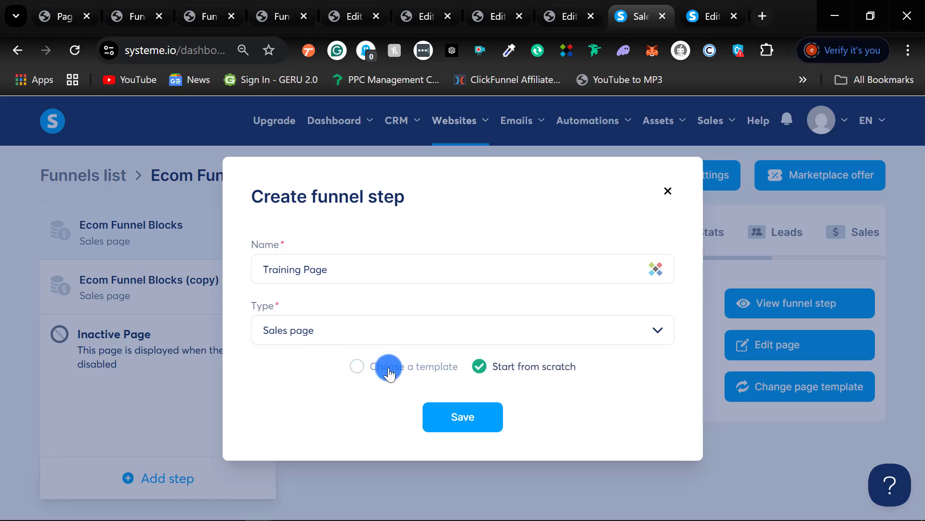
{"action": "left_click", "coordinate": [459, 421]}
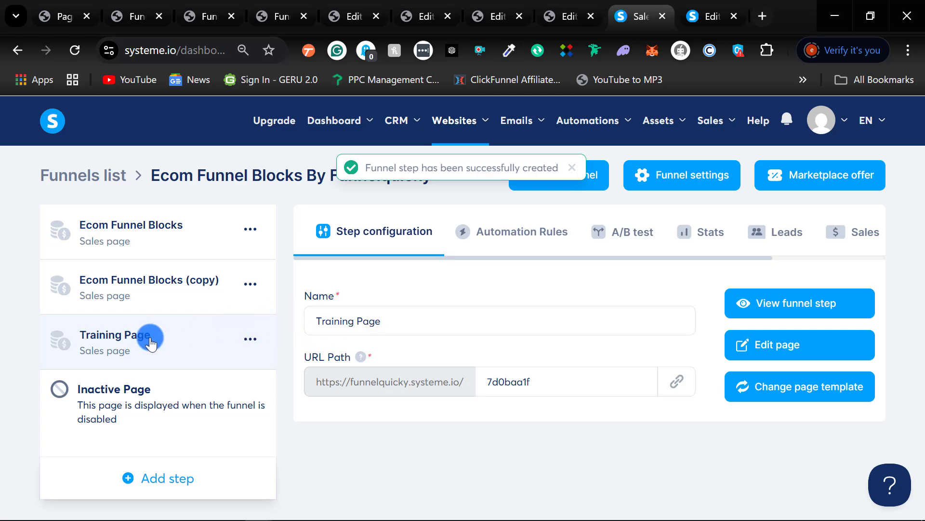
{"action": "left_click", "coordinate": [765, 347]}
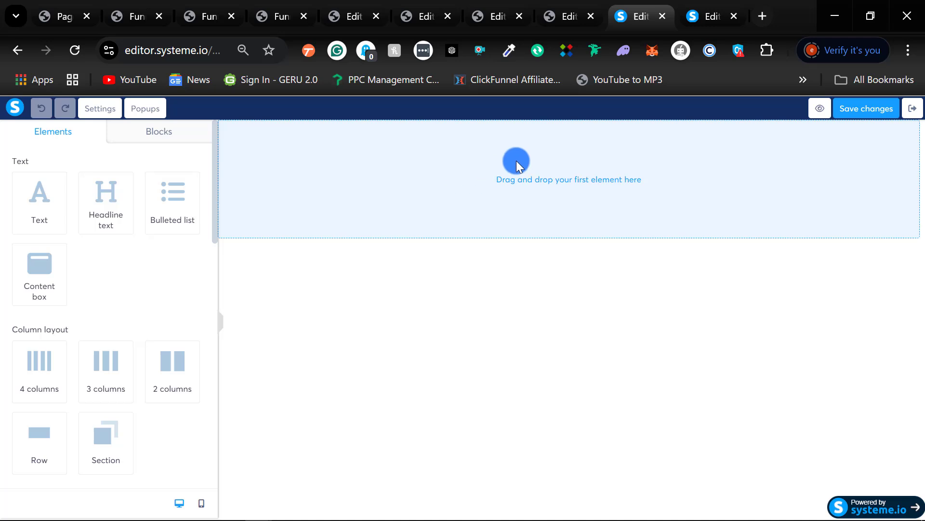
In the Ecom Funnel Blocks page, save the black header section with the countdown as a block titled "H1".
{"action": "left_click", "coordinate": [702, 17]}
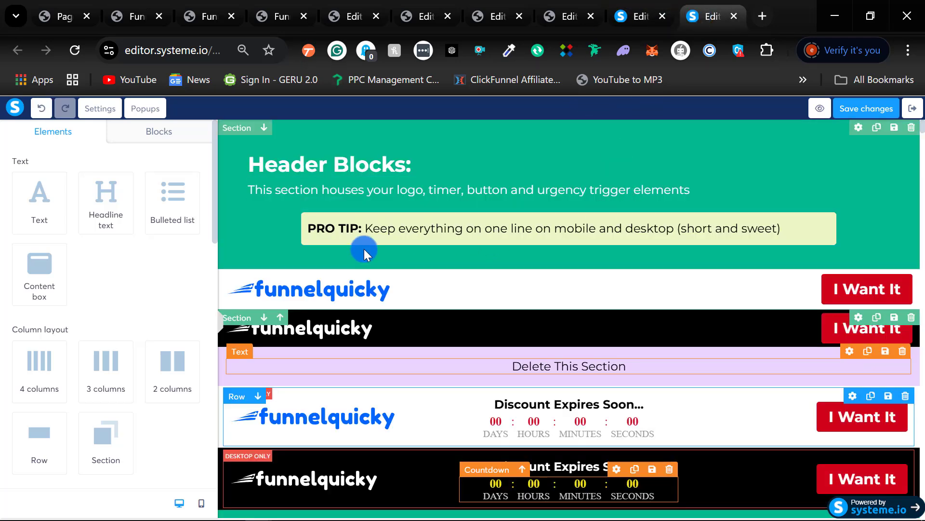
{"action": "left_click", "coordinate": [631, 16]}
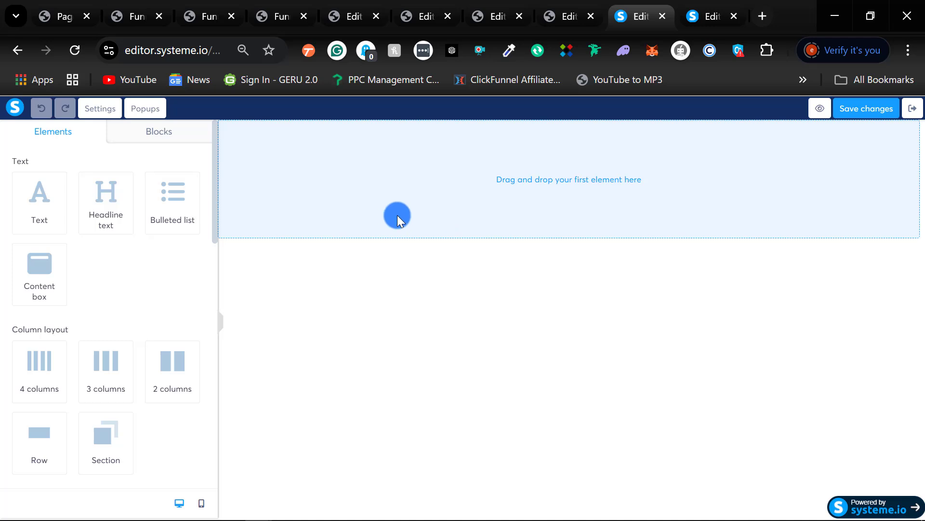
{"action": "left_click", "coordinate": [708, 14]}
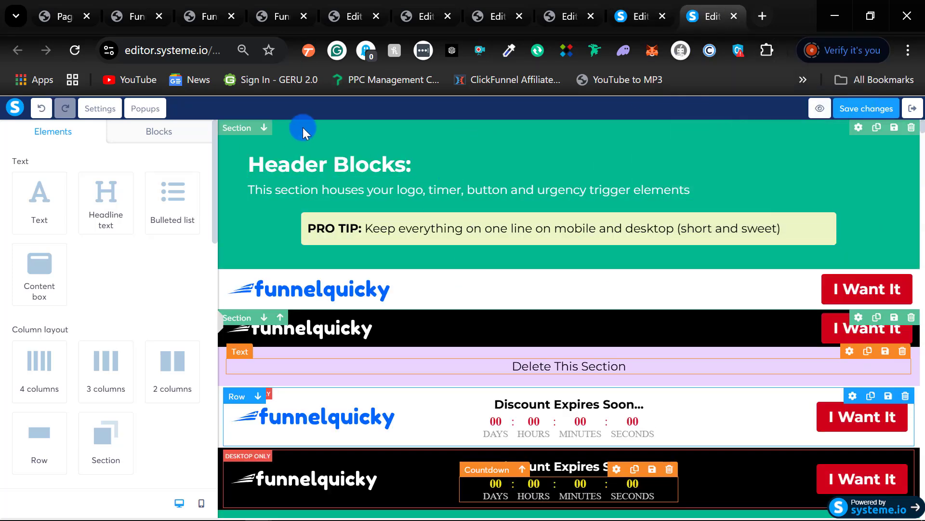
{"action": "scroll", "coordinate": [473, 264], "scroll_direction": "down", "scroll_amount": 1}
{"action": "scroll", "coordinate": [473, 264], "scroll_direction": "down", "scroll_amount": 2}
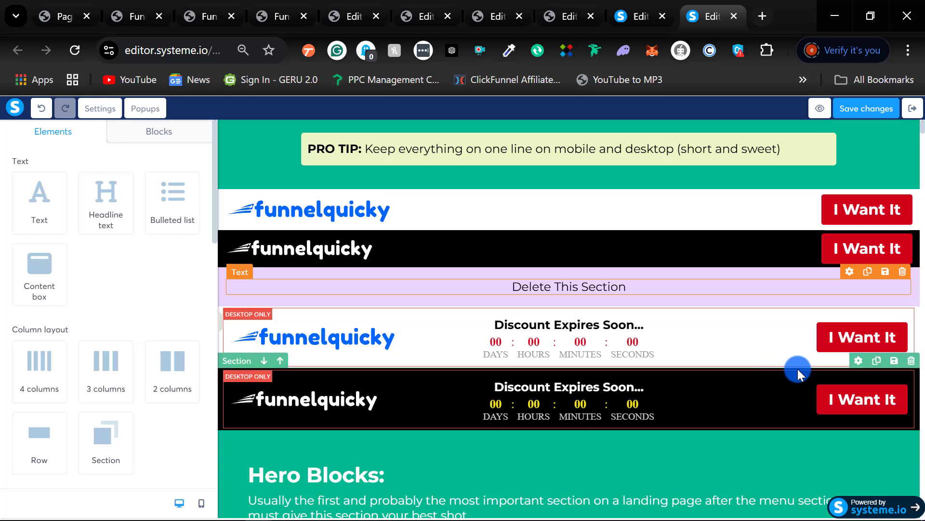
{"action": "left_click", "coordinate": [892, 360]}
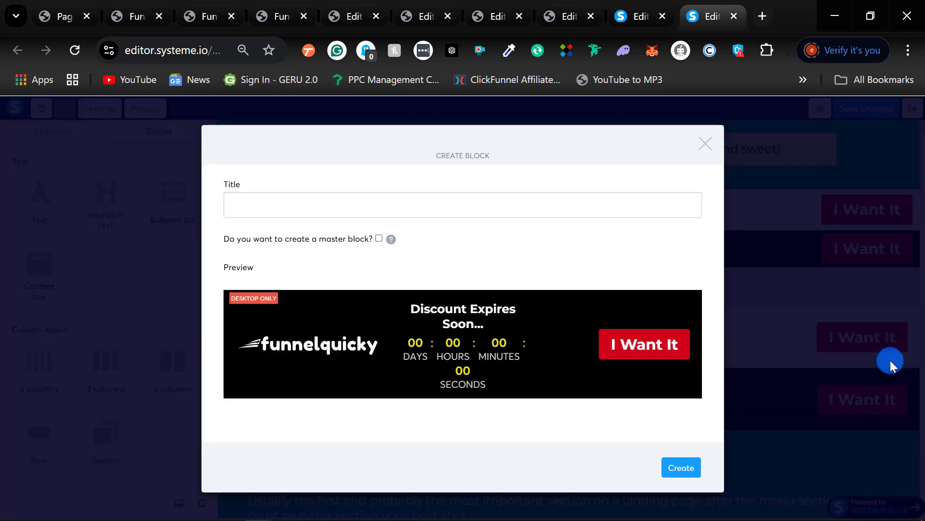
{"action": "left_click", "coordinate": [370, 208]}
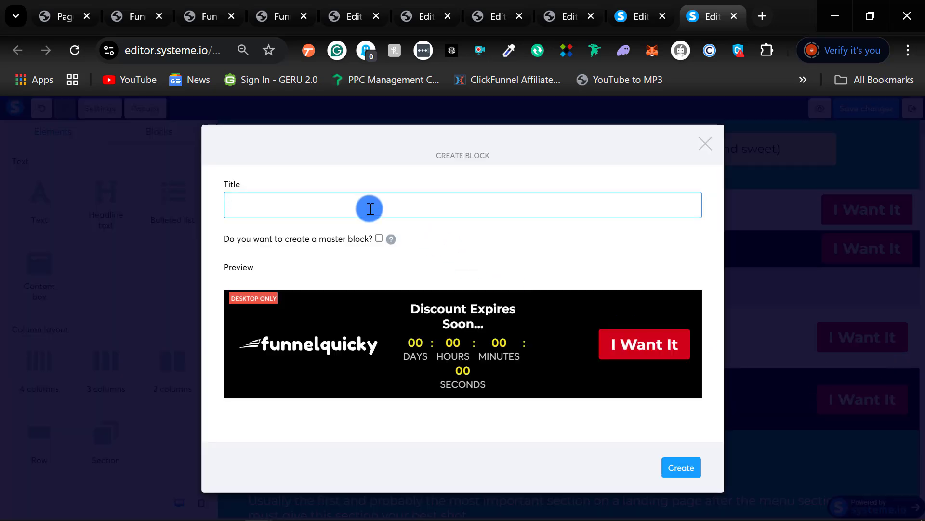
{"action": "type", "text": "H1"}
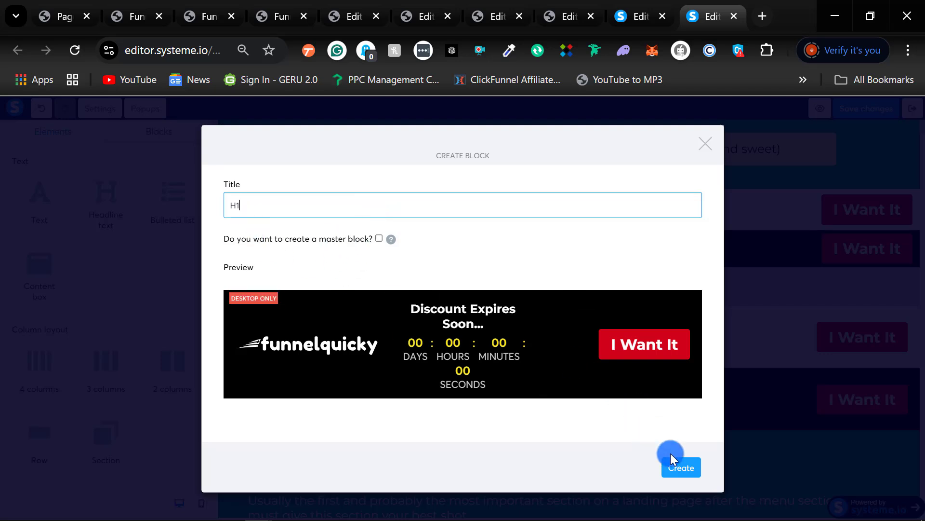
{"action": "left_click", "coordinate": [687, 469]}
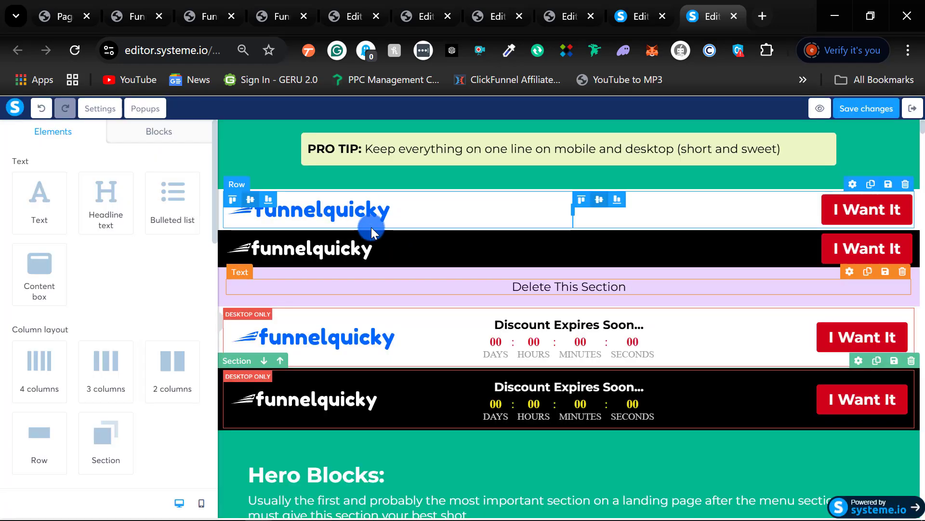
Save the white hero section with the image placeholder as a block titled "H2".
{"action": "scroll", "coordinate": [559, 362], "scroll_direction": "down", "scroll_amount": 2}
{"action": "scroll", "coordinate": [540, 341], "scroll_direction": "down", "scroll_amount": 4}
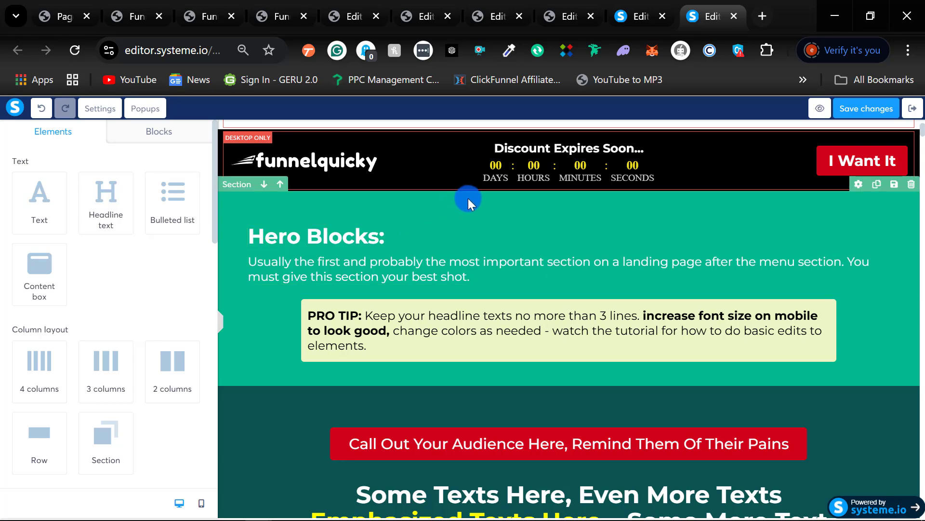
{"action": "scroll", "coordinate": [487, 202], "scroll_direction": "down", "scroll_amount": 20}
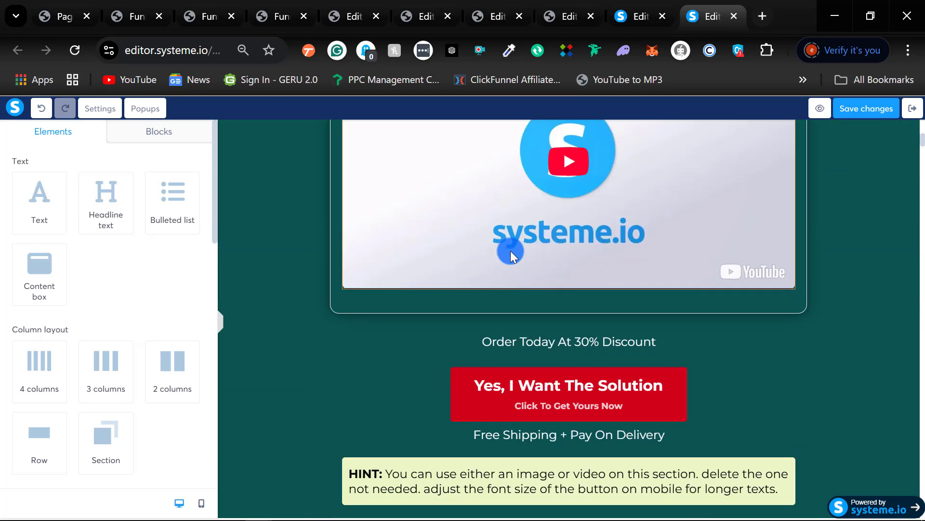
{"action": "scroll", "coordinate": [541, 252], "scroll_direction": "down", "scroll_amount": 3}
{"action": "scroll", "coordinate": [541, 252], "scroll_direction": "up", "scroll_amount": 3}
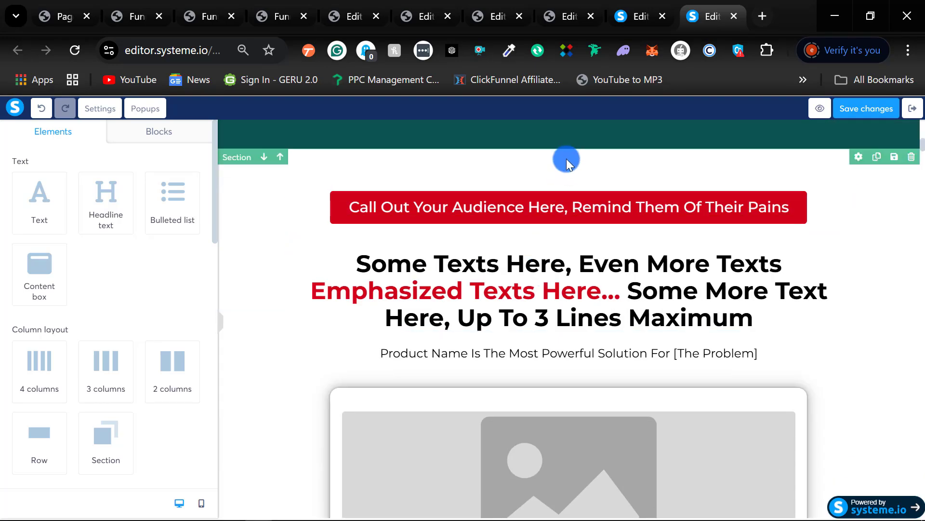
{"action": "scroll", "coordinate": [570, 164], "scroll_direction": "down", "scroll_amount": 6}
{"action": "scroll", "coordinate": [578, 178], "scroll_direction": "up", "scroll_amount": 9}
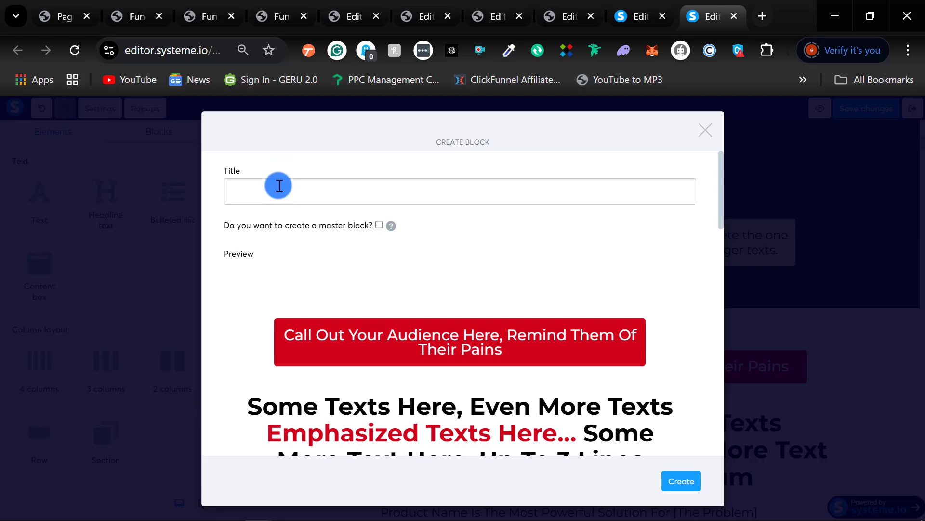
{"action": "left_click", "coordinate": [279, 186]}
{"action": "type", "text": "H"}
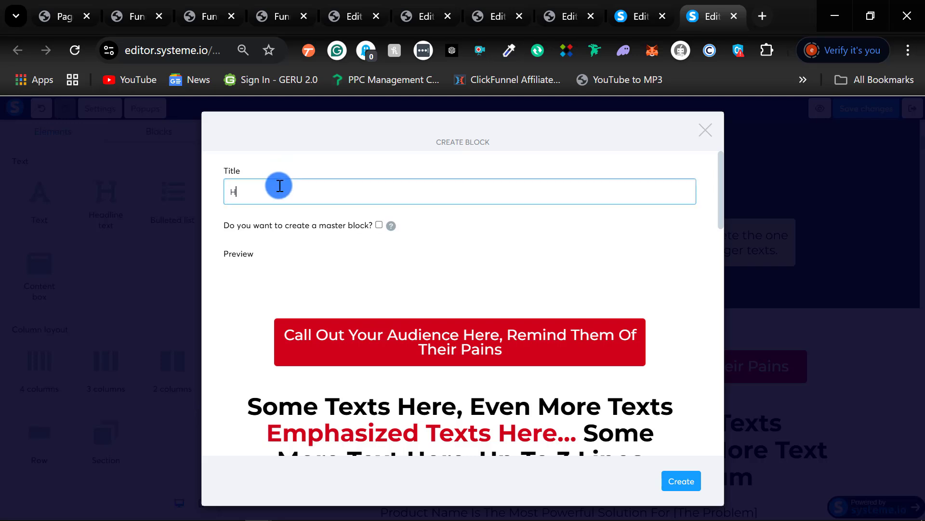
{"action": "type", "text": "2"}
{"action": "left_click", "coordinate": [667, 479]}
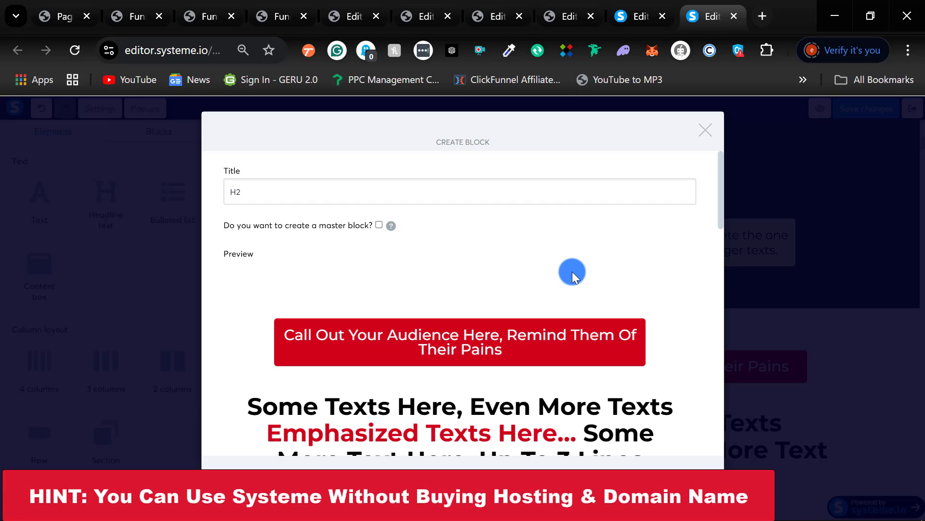
Finish creating the H2 block, and save the white Testimonies section as a block titled "H3".
{"action": "scroll", "coordinate": [546, 320], "scroll_direction": "down", "scroll_amount": 4}
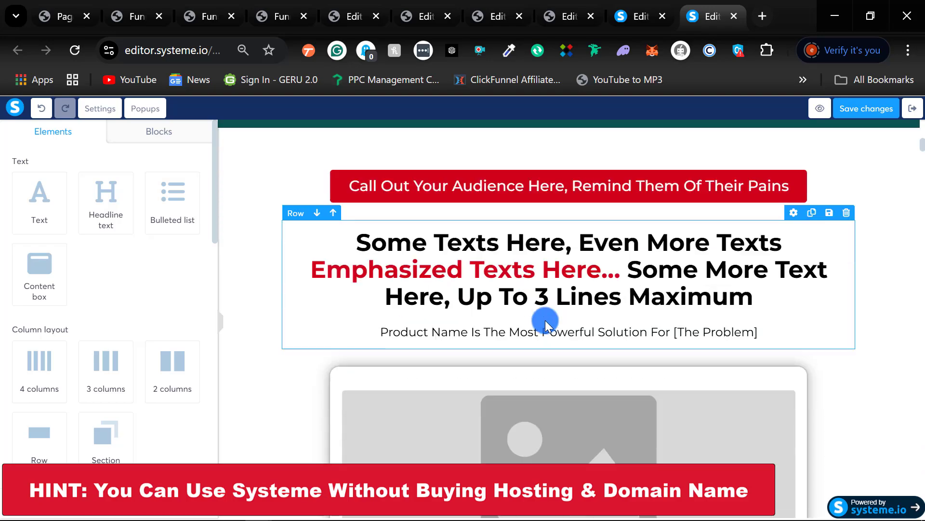
{"action": "scroll", "coordinate": [545, 320], "scroll_direction": "down", "scroll_amount": 20}
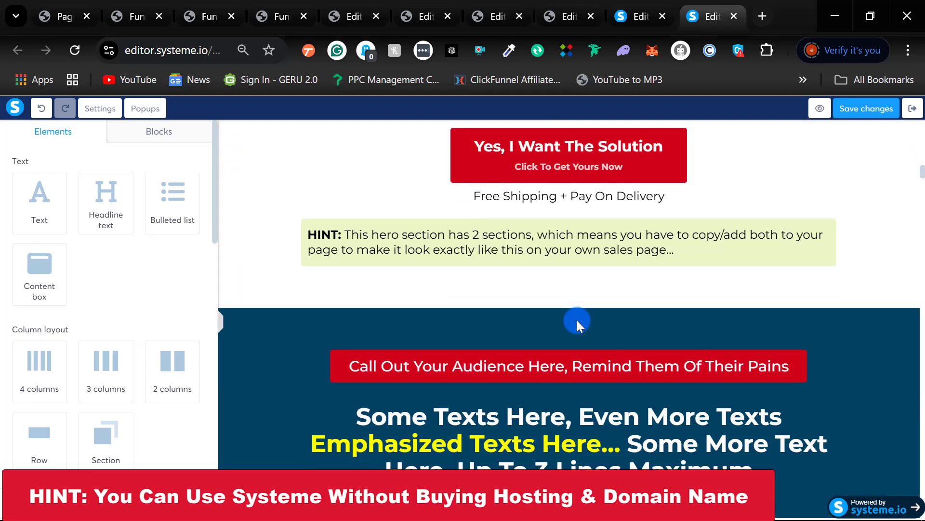
{"action": "scroll", "coordinate": [577, 320], "scroll_direction": "down", "scroll_amount": 20}
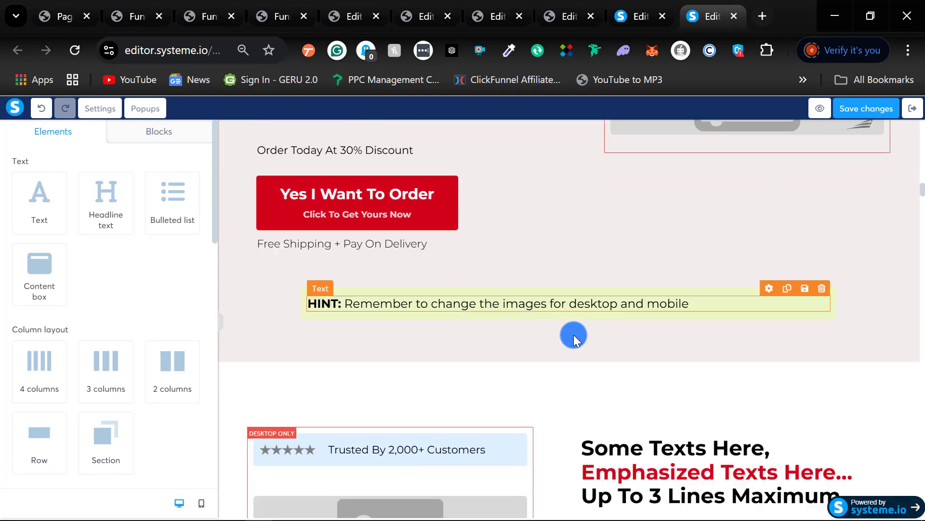
{"action": "scroll", "coordinate": [576, 332], "scroll_direction": "down", "scroll_amount": 20}
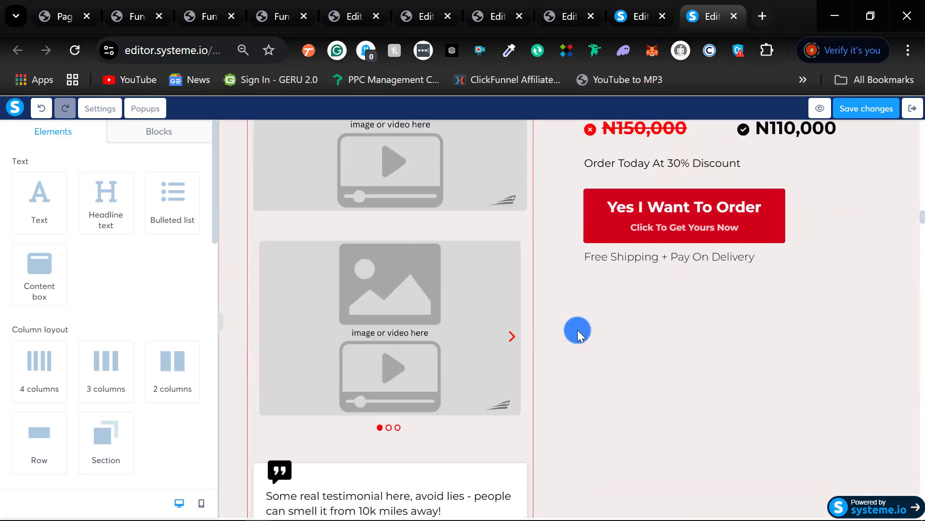
{"action": "scroll", "coordinate": [578, 331], "scroll_direction": "down", "scroll_amount": 20}
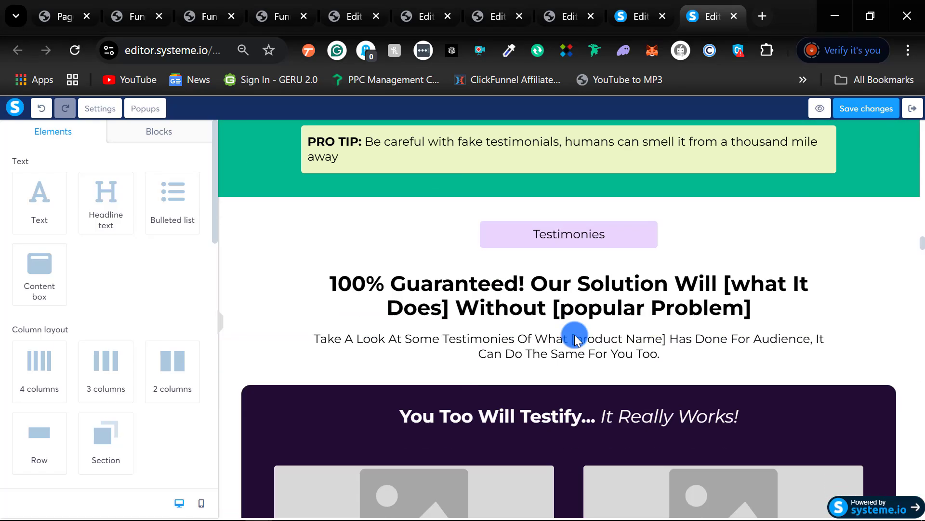
{"action": "scroll", "coordinate": [575, 336], "scroll_direction": "down", "scroll_amount": 10}
{"action": "scroll", "coordinate": [573, 337], "scroll_direction": "up", "scroll_amount": 10}
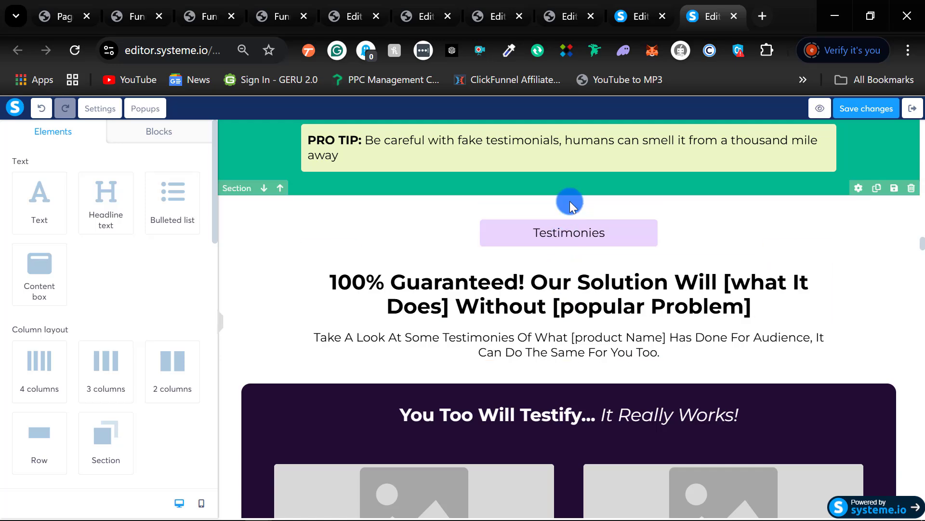
{"action": "left_click", "coordinate": [893, 192]}
{"action": "scroll", "coordinate": [601, 261], "scroll_direction": "down", "scroll_amount": 5}
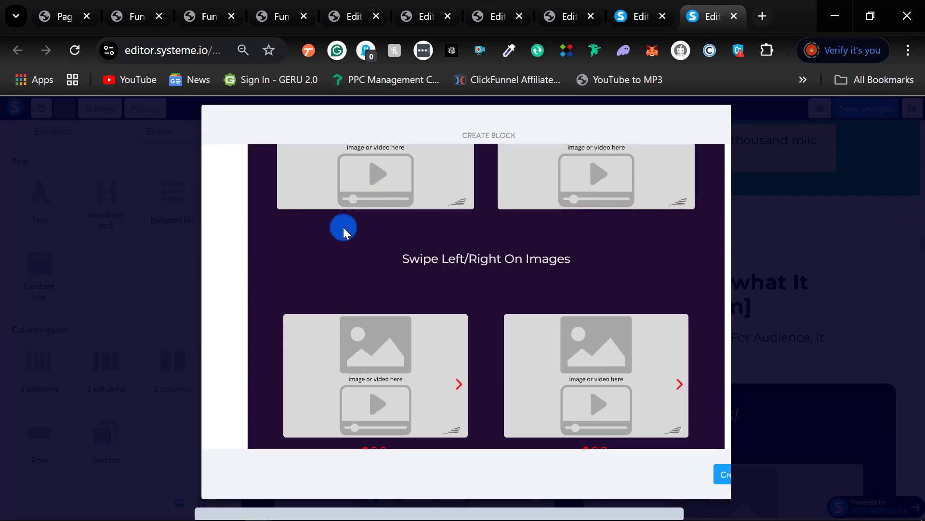
{"action": "scroll", "coordinate": [687, 271], "scroll_direction": "up", "scroll_amount": 10}
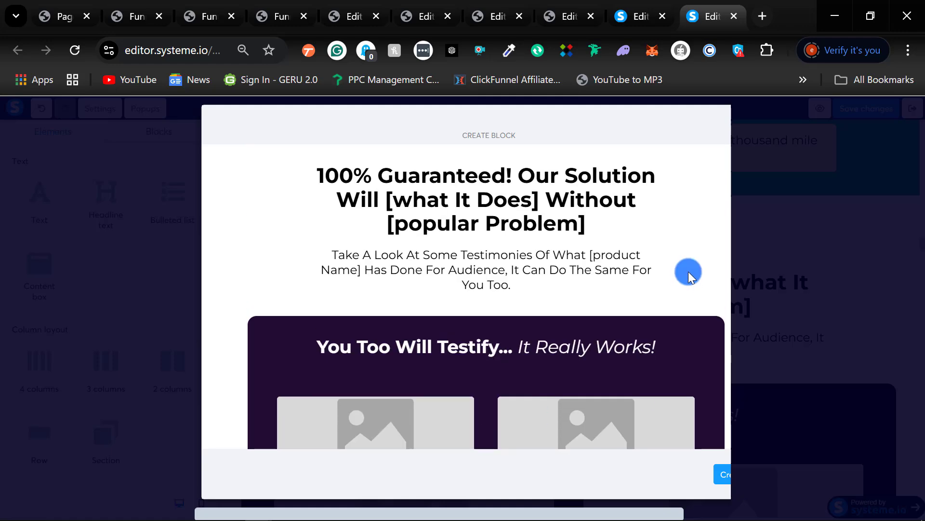
{"action": "scroll", "coordinate": [693, 180], "scroll_direction": "up", "scroll_amount": 2}
{"action": "left_click", "coordinate": [313, 179]}
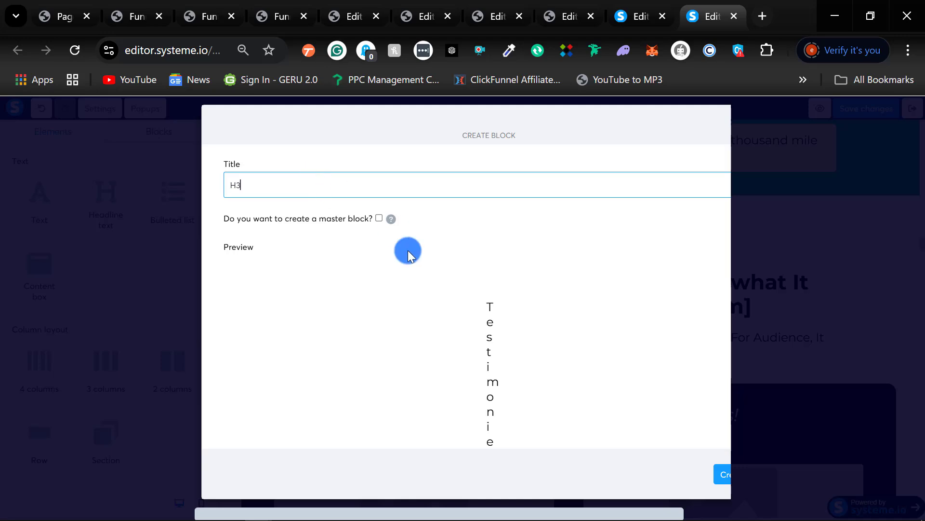
{"action": "scroll", "coordinate": [438, 291], "scroll_direction": "down", "scroll_amount": 15}
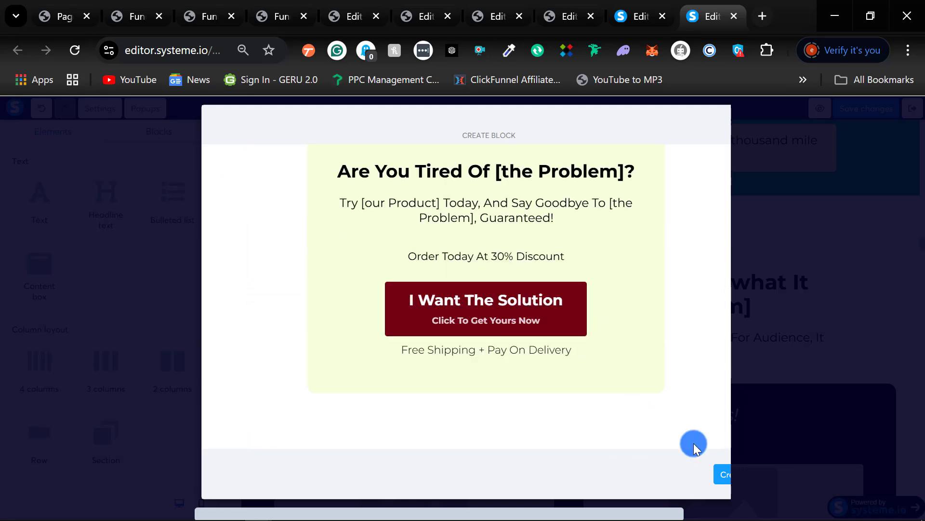
{"action": "key", "text": "ctrl+minus"}
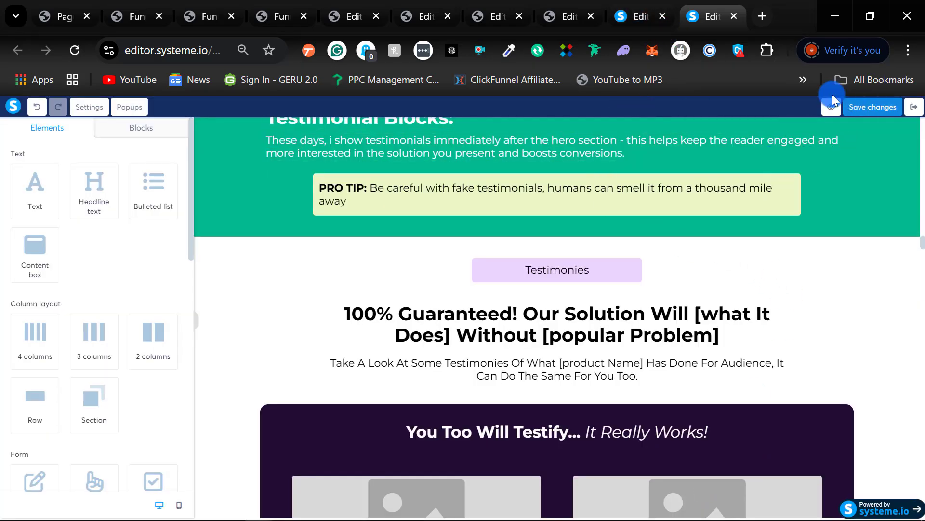
Switch to the empty Training Page and insert the saved H1 header block from the user's own blocks.
{"action": "left_click", "coordinate": [621, 16]}
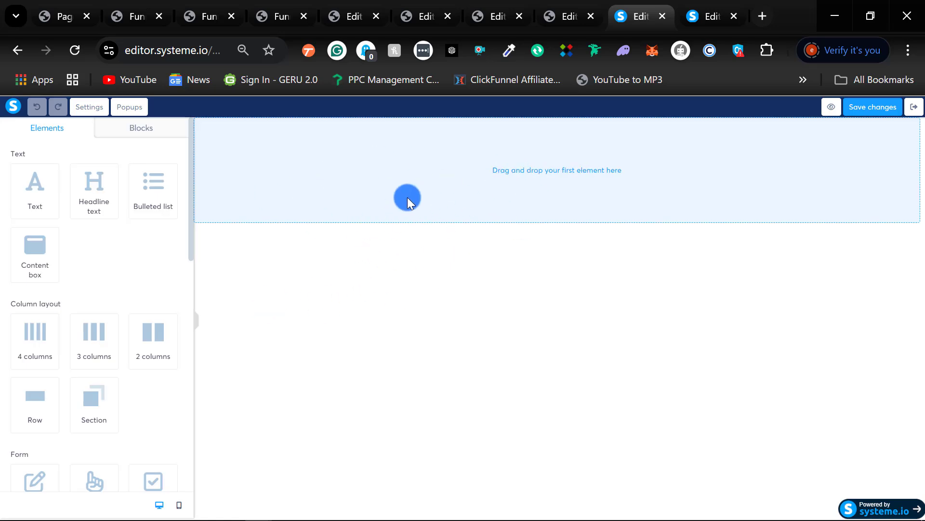
{"action": "left_click", "coordinate": [120, 142]}
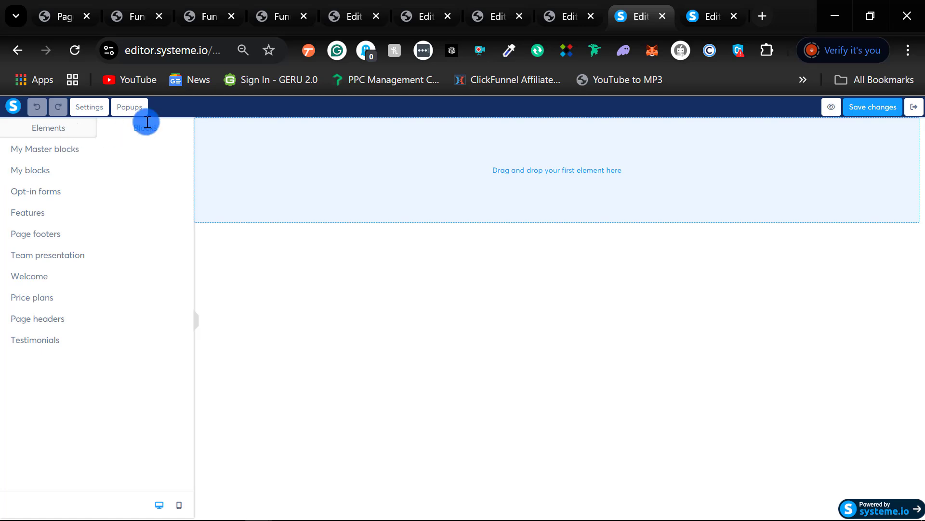
{"action": "left_click", "coordinate": [30, 171]}
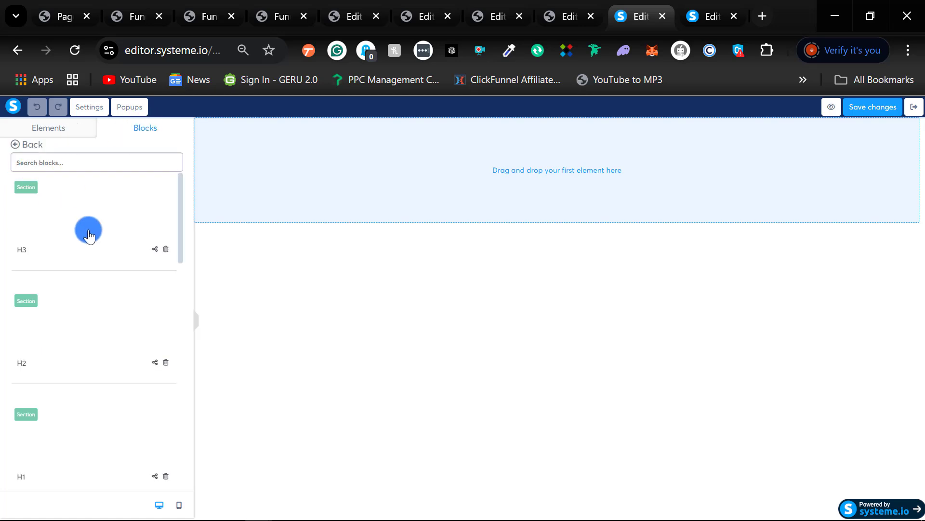
{"action": "scroll", "coordinate": [83, 251], "scroll_direction": "down", "scroll_amount": 5}
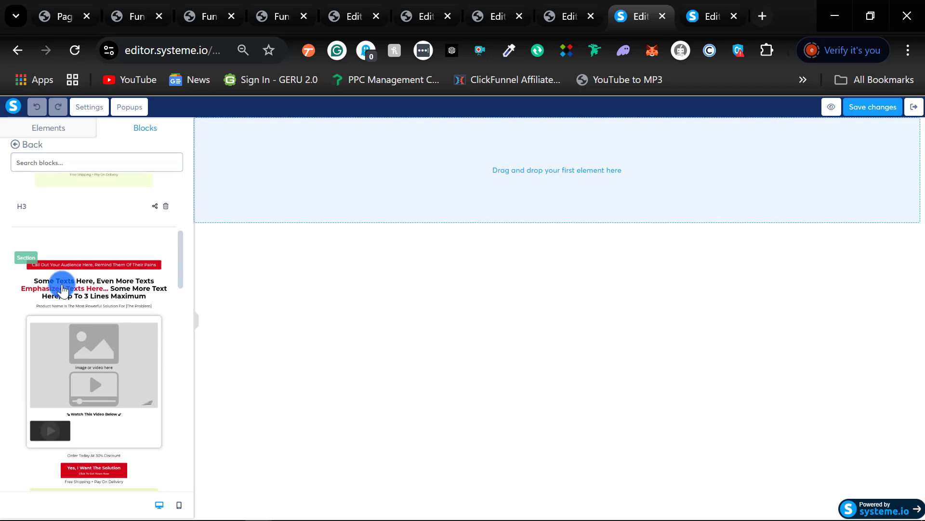
{"action": "scroll", "coordinate": [63, 289], "scroll_direction": "down", "scroll_amount": 5}
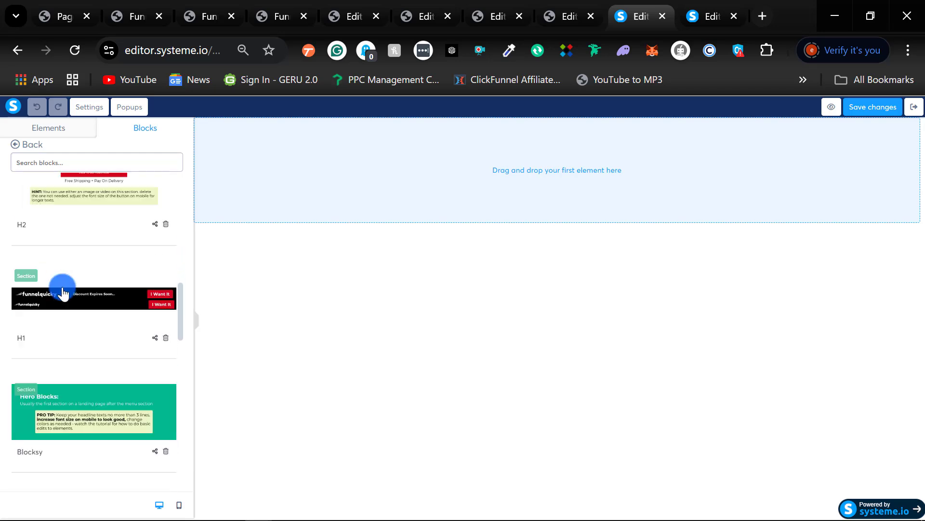
{"action": "left_click", "coordinate": [57, 326]}
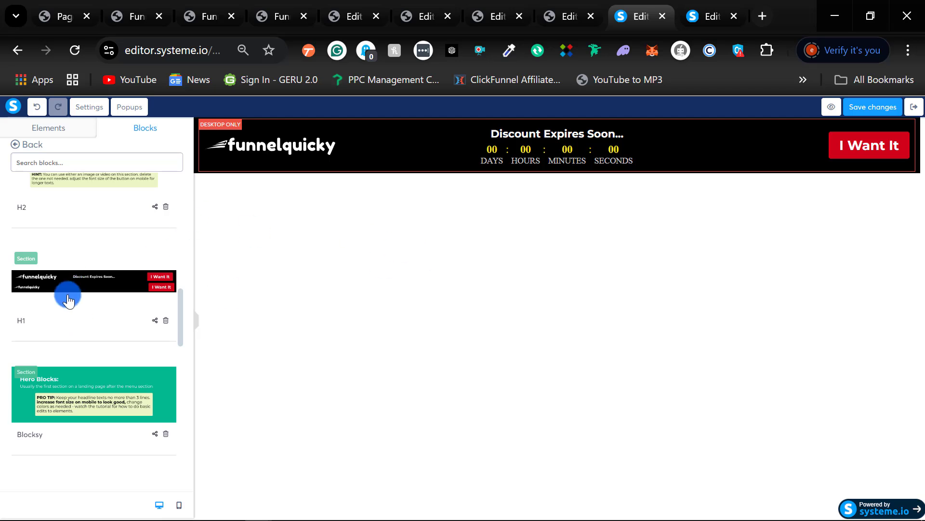
Insert the saved H2 hero block directly below the black countdown header.
{"action": "scroll", "coordinate": [111, 320], "scroll_direction": "up", "scroll_amount": 3}
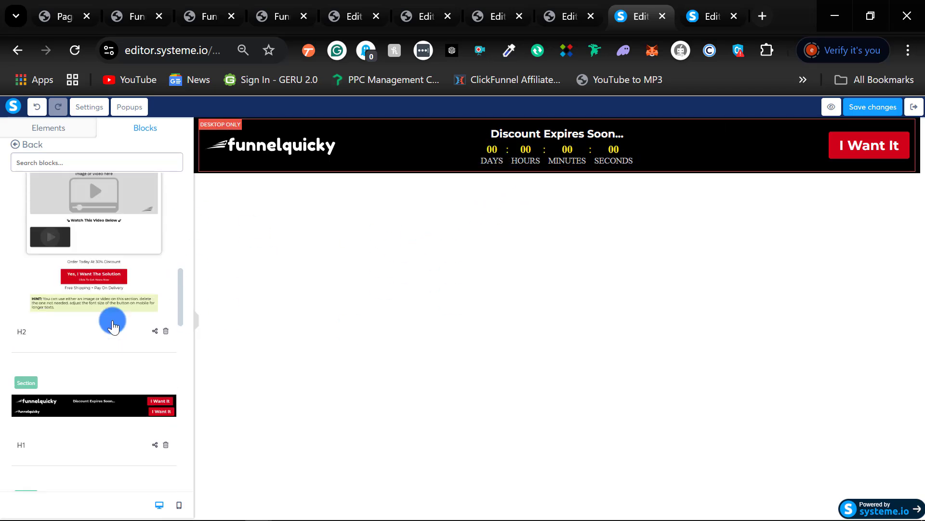
{"action": "scroll", "coordinate": [73, 354], "scroll_direction": "up", "scroll_amount": 5}
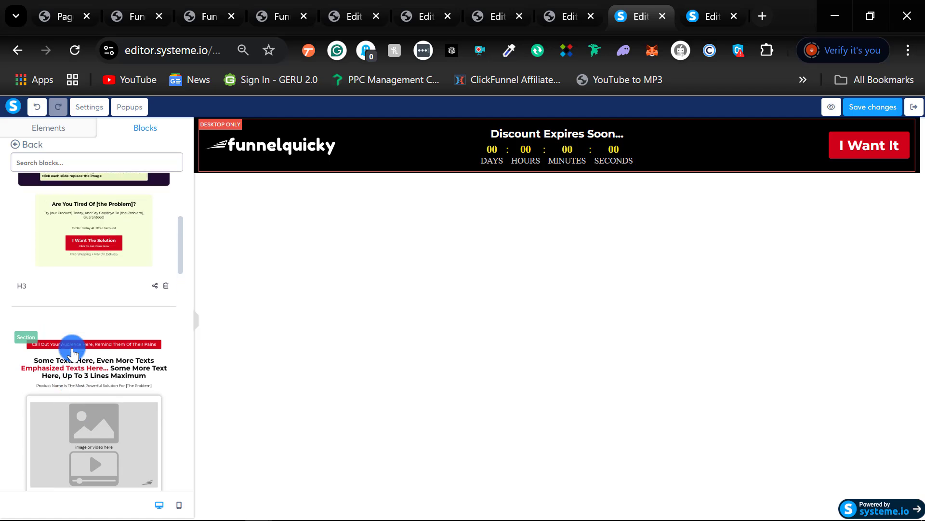
{"action": "scroll", "coordinate": [72, 368], "scroll_direction": "up", "scroll_amount": 4}
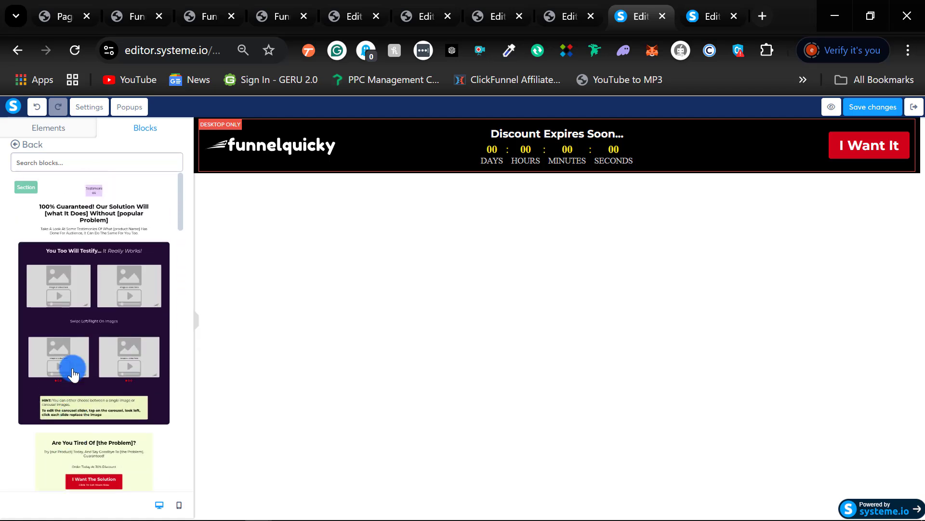
{"action": "scroll", "coordinate": [73, 371], "scroll_direction": "down", "scroll_amount": 5}
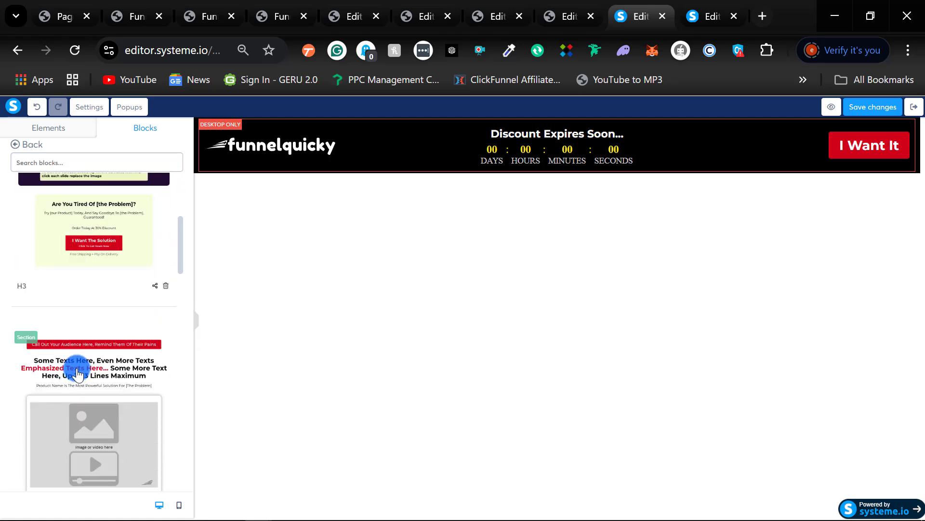
{"action": "left_click", "coordinate": [77, 374]}
{"action": "scroll", "coordinate": [314, 285], "scroll_direction": "down", "scroll_amount": 6}
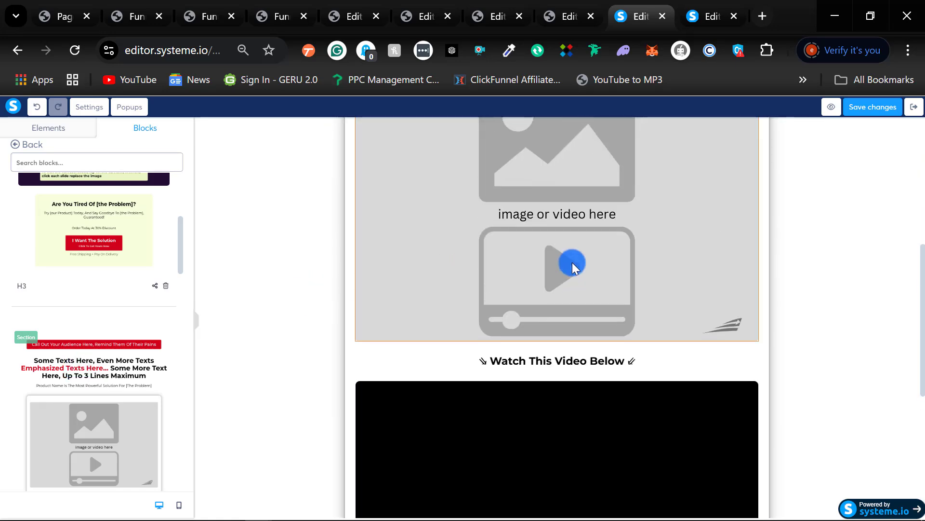
{"action": "scroll", "coordinate": [137, 342], "scroll_direction": "up", "scroll_amount": 3}
Insert the saved H3 testimonial block beneath the hero section and save the page changes.
{"action": "scroll", "coordinate": [305, 291], "scroll_direction": "down", "scroll_amount": 7}
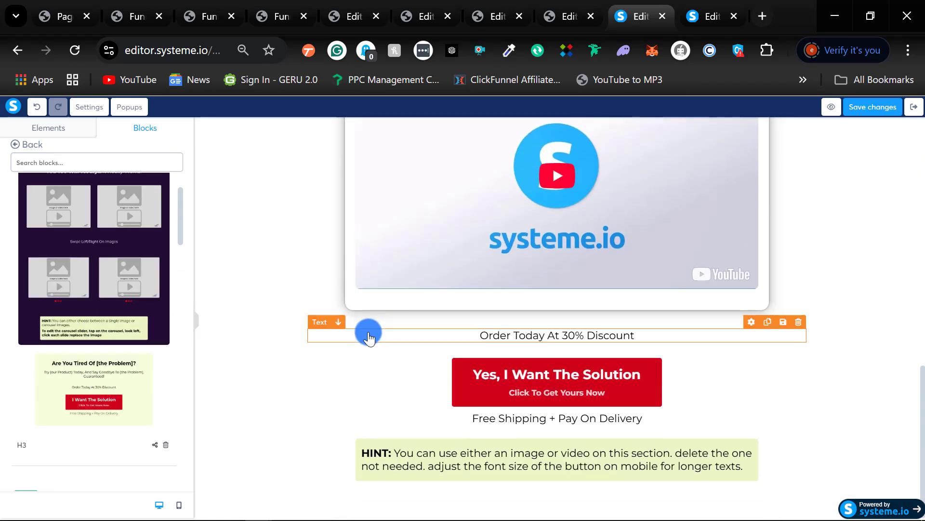
{"action": "scroll", "coordinate": [343, 362], "scroll_direction": "down", "scroll_amount": 20}
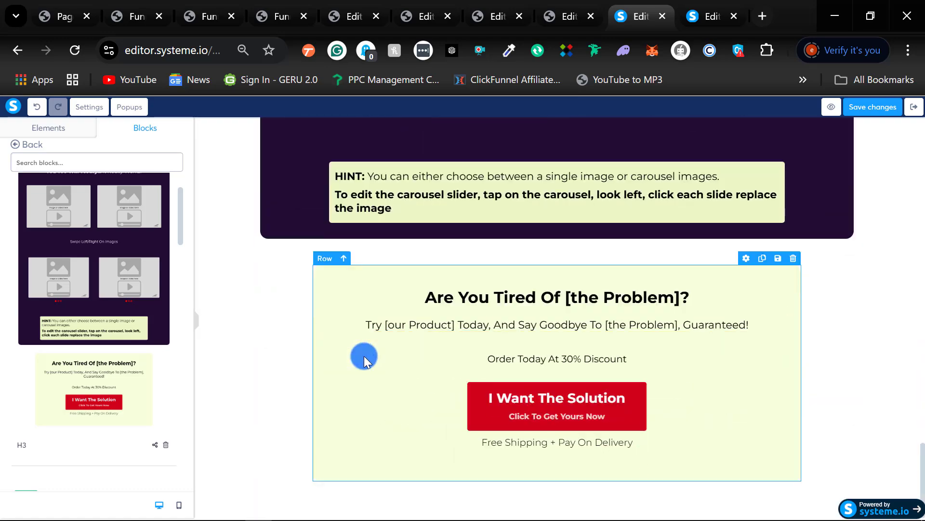
{"action": "scroll", "coordinate": [843, 418], "scroll_direction": "up", "scroll_amount": 5}
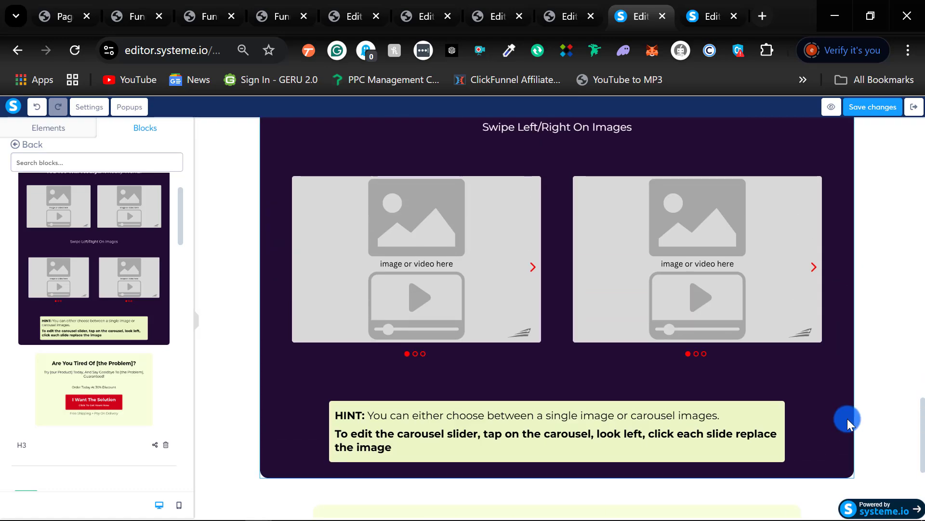
{"action": "scroll", "coordinate": [848, 418], "scroll_direction": "up", "scroll_amount": 20}
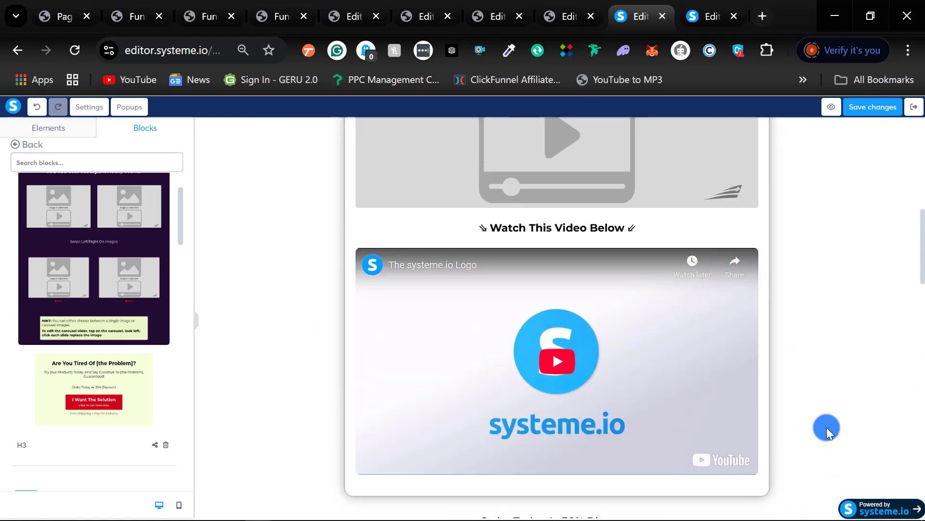
{"action": "scroll", "coordinate": [827, 427], "scroll_direction": "up", "scroll_amount": 10}
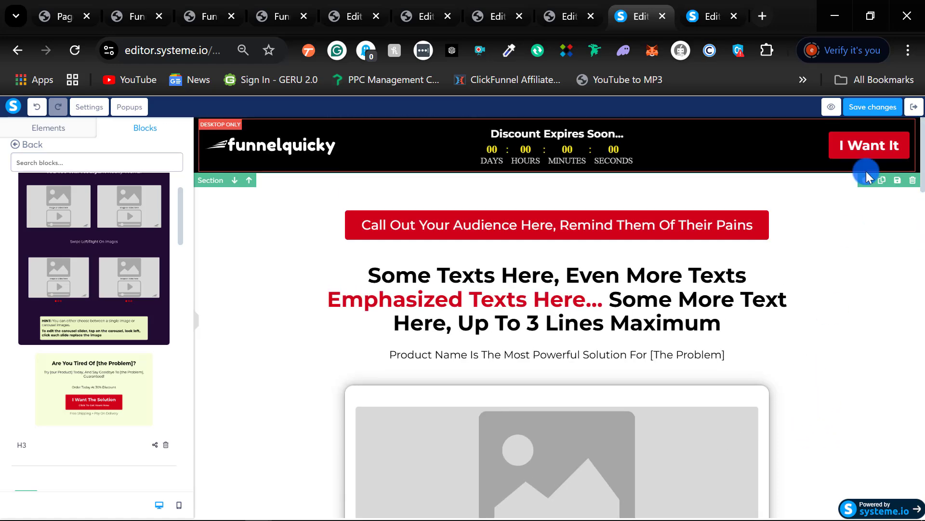
{"action": "left_click", "coordinate": [884, 106]}
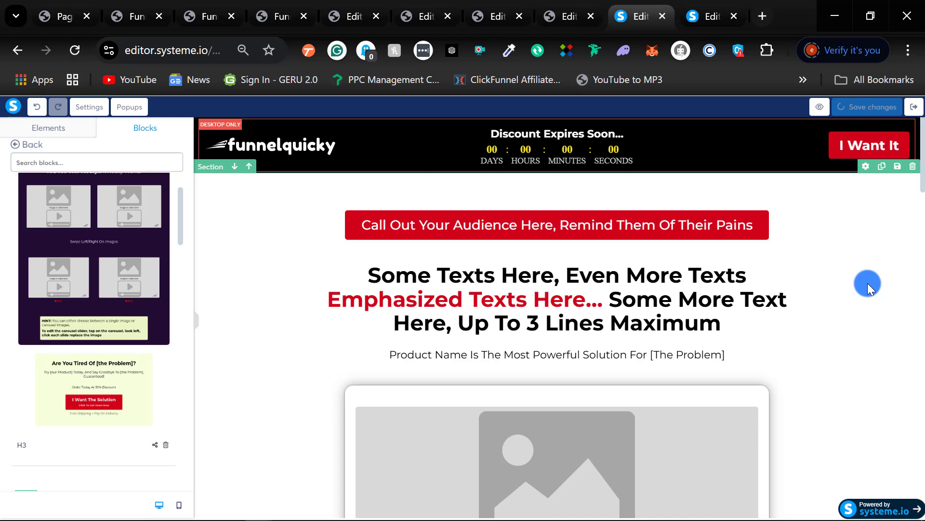
Review the whole page in the mobile view, from the header to the closing order box, and save the changes.
{"action": "left_click", "coordinate": [179, 504]}
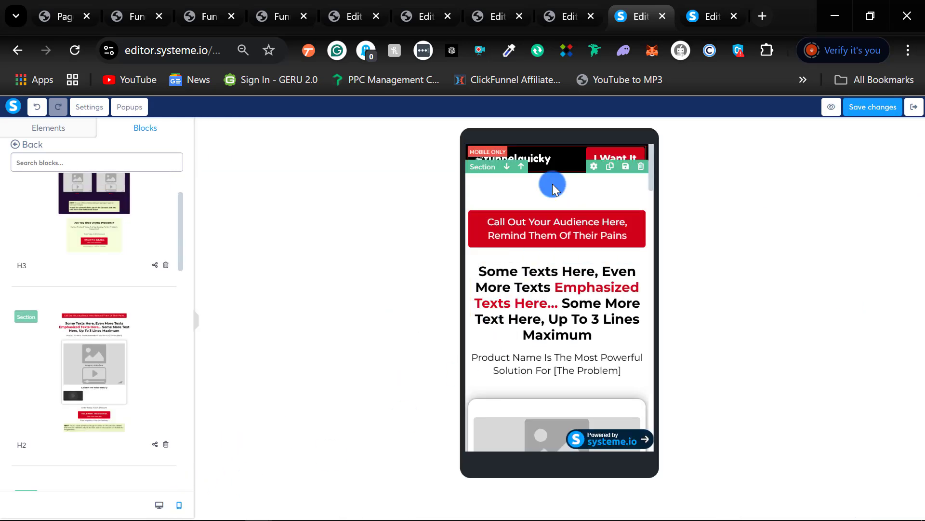
{"action": "scroll", "coordinate": [530, 192], "scroll_direction": "down", "scroll_amount": 2}
{"action": "scroll", "coordinate": [530, 195], "scroll_direction": "down", "scroll_amount": 10}
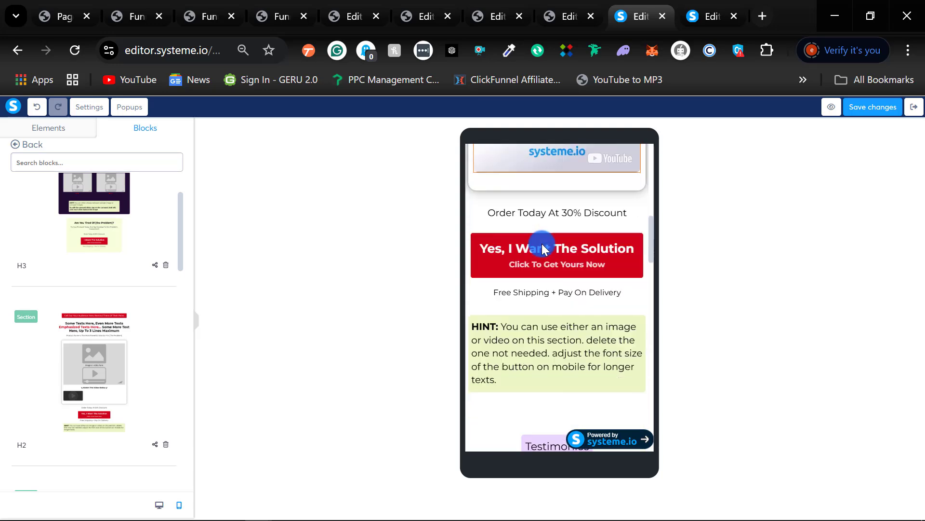
{"action": "scroll", "coordinate": [545, 245], "scroll_direction": "down", "scroll_amount": 8}
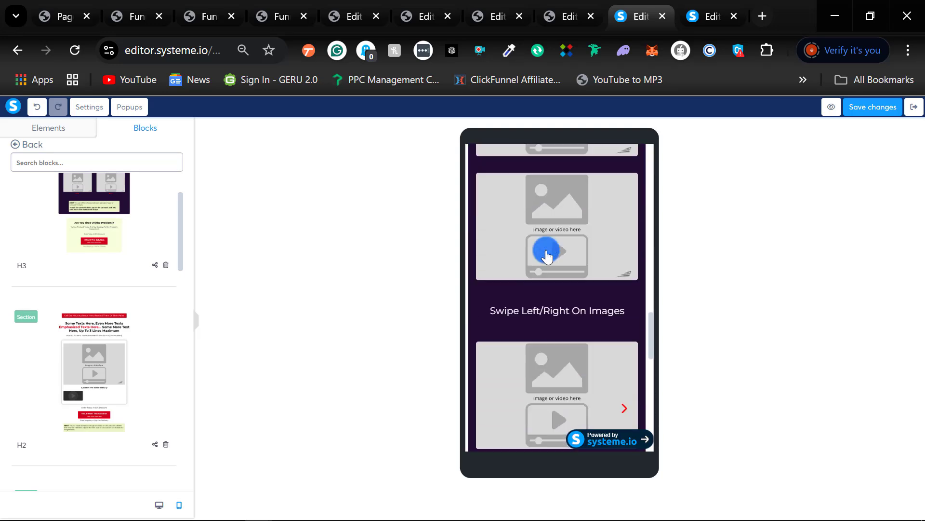
{"action": "scroll", "coordinate": [545, 270], "scroll_direction": "down", "scroll_amount": 2}
{"action": "scroll", "coordinate": [542, 299], "scroll_direction": "up", "scroll_amount": 5}
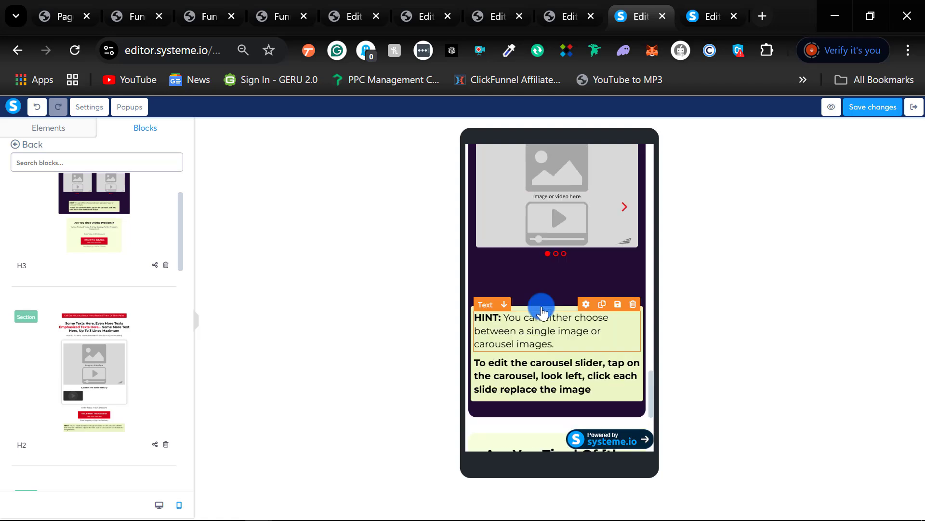
{"action": "scroll", "coordinate": [541, 310], "scroll_direction": "down", "scroll_amount": 8}
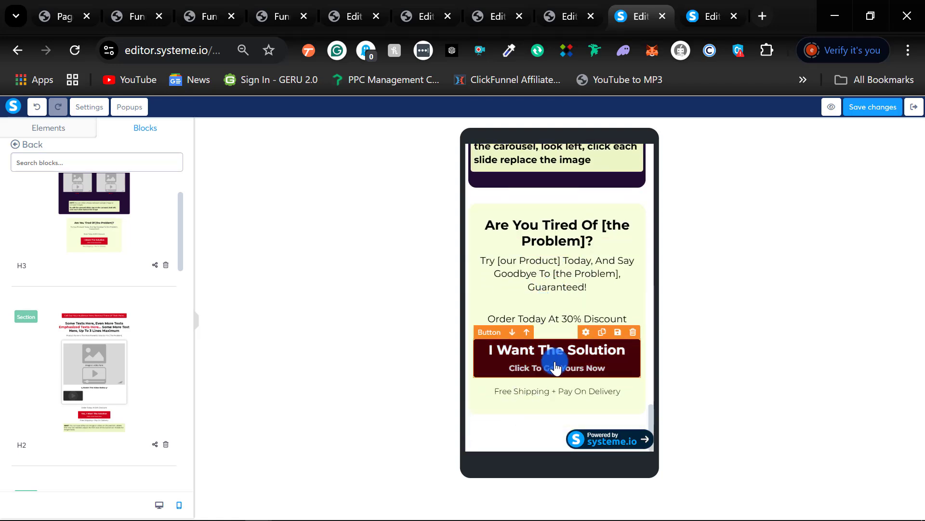
{"action": "scroll", "coordinate": [598, 247], "scroll_direction": "up", "scroll_amount": 5}
{"action": "scroll", "coordinate": [598, 247], "scroll_direction": "up", "scroll_amount": 10}
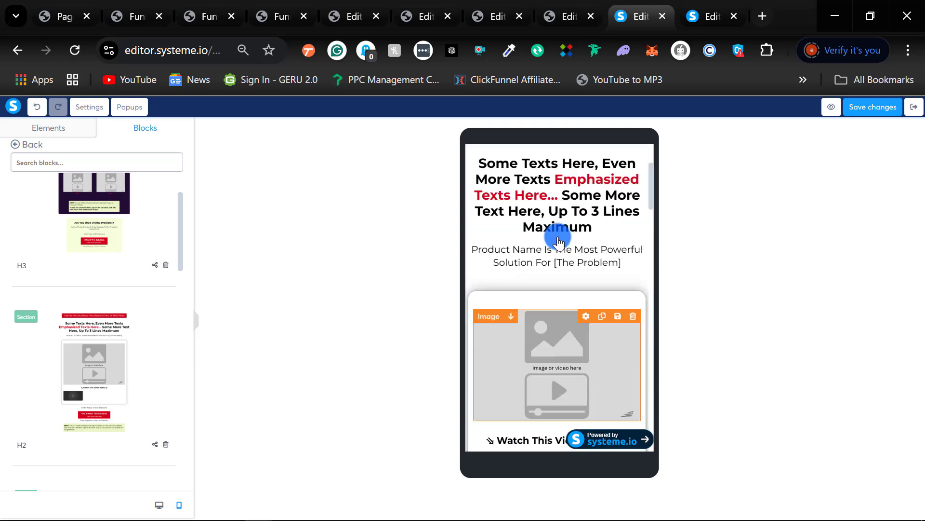
{"action": "left_click", "coordinate": [874, 108]}
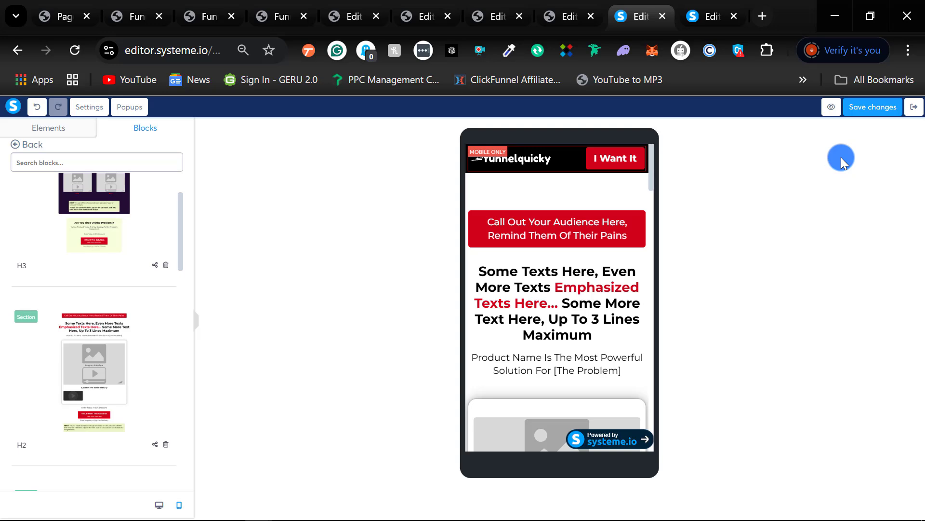
Switch to the Training Page in Elementor and examine its layout in the mobile portrait view, from the header down to the product testimonial section.
{"action": "left_click", "coordinate": [338, 16]}
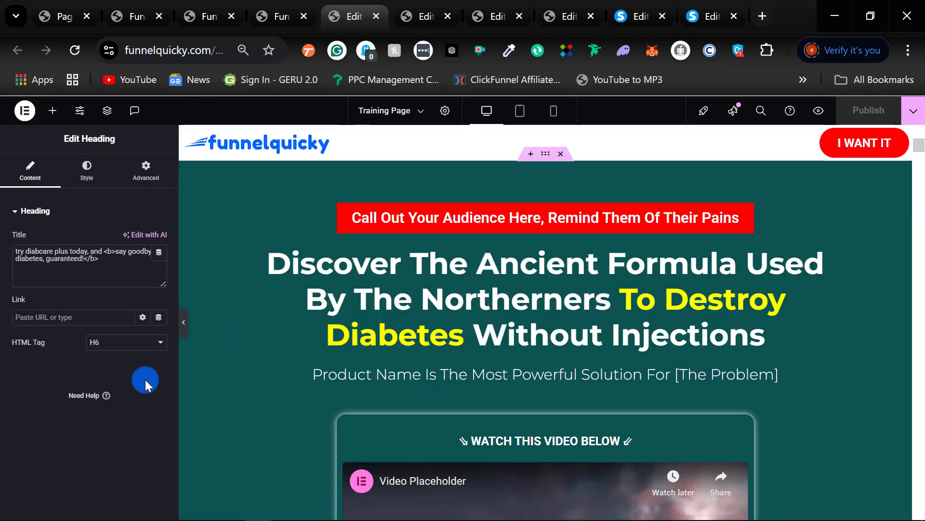
{"action": "left_click", "coordinate": [553, 110]}
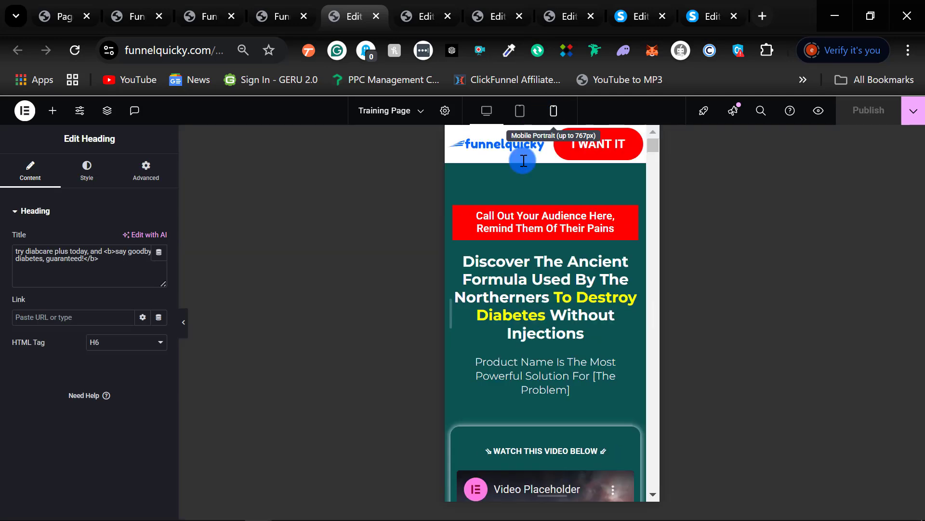
{"action": "scroll", "coordinate": [583, 189], "scroll_direction": "down", "scroll_amount": 10}
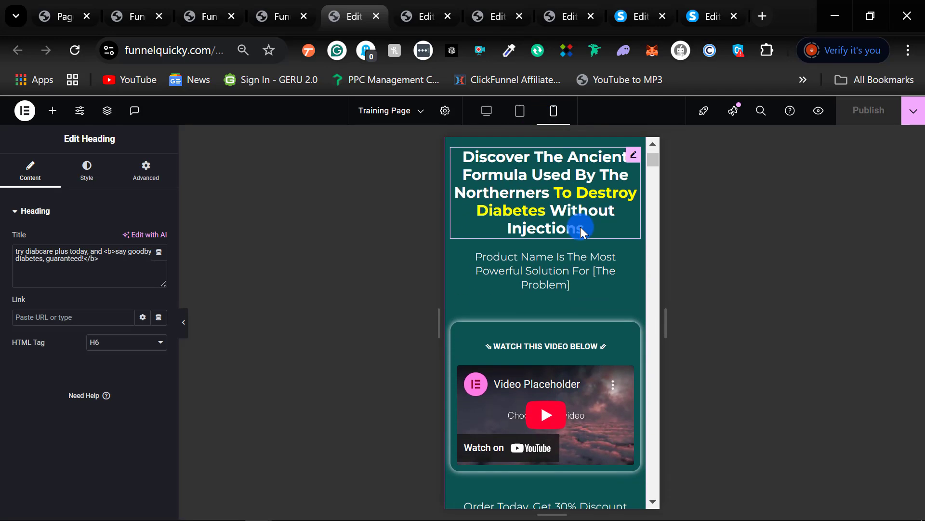
{"action": "left_click_drag", "start_coordinate": [653, 189], "coordinate": [655, 139]}
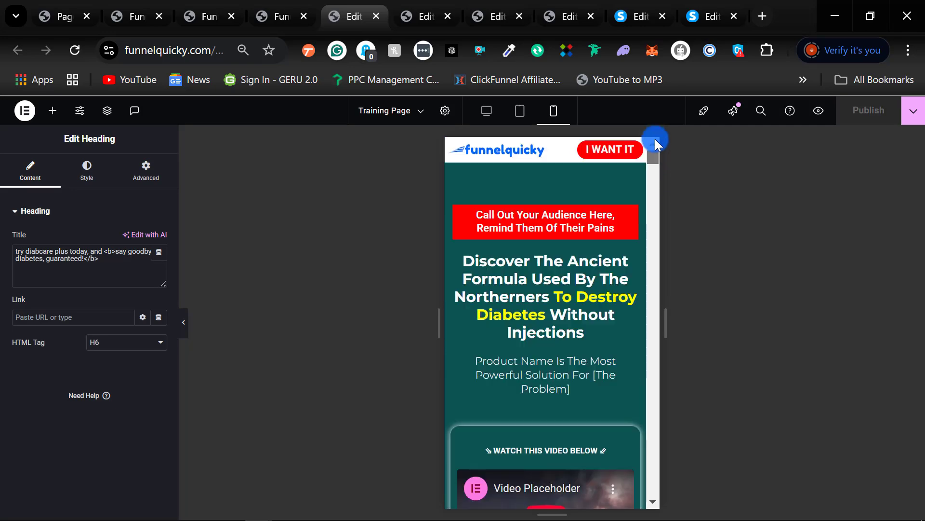
{"action": "scroll", "coordinate": [624, 348], "scroll_direction": "down", "scroll_amount": 15}
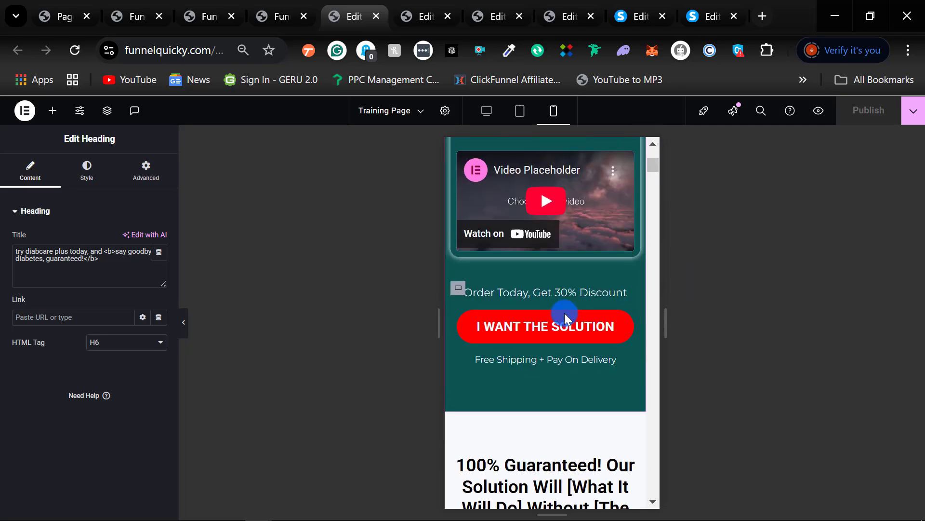
{"action": "scroll", "coordinate": [566, 284], "scroll_direction": "down", "scroll_amount": 15}
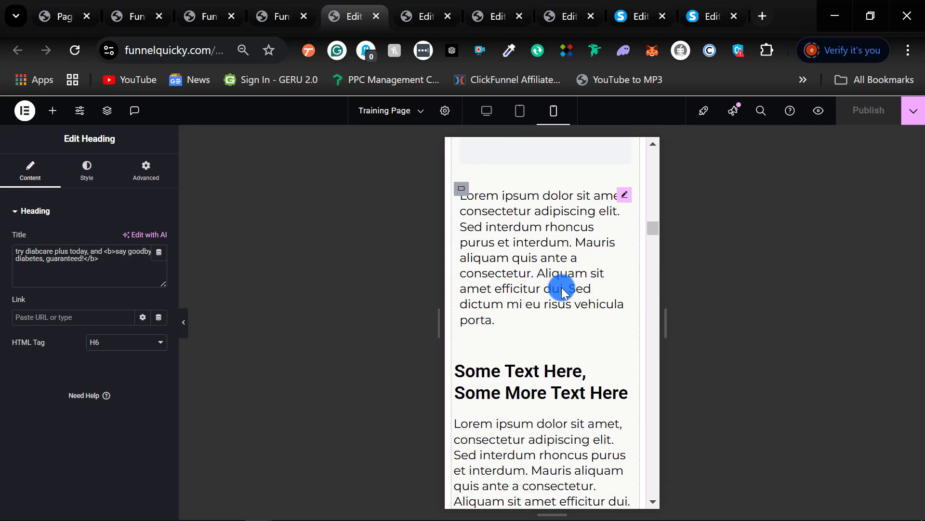
{"action": "scroll", "coordinate": [562, 290], "scroll_direction": "down", "scroll_amount": 8}
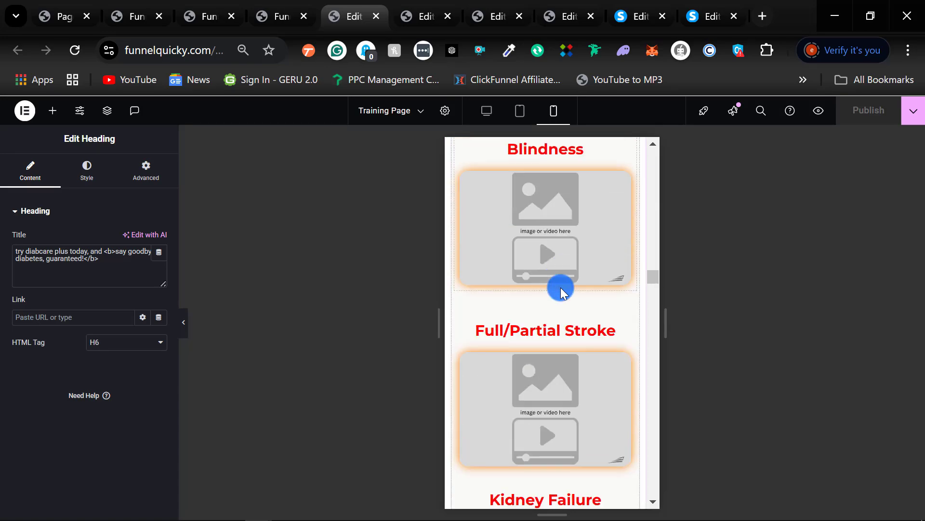
{"action": "scroll", "coordinate": [548, 303], "scroll_direction": "down", "scroll_amount": 12}
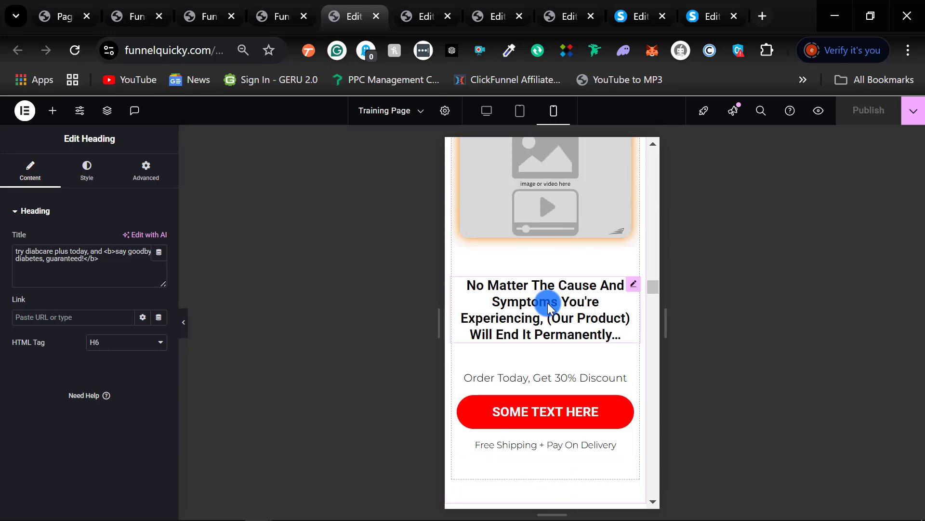
{"action": "scroll", "coordinate": [548, 303], "scroll_direction": "down", "scroll_amount": 7}
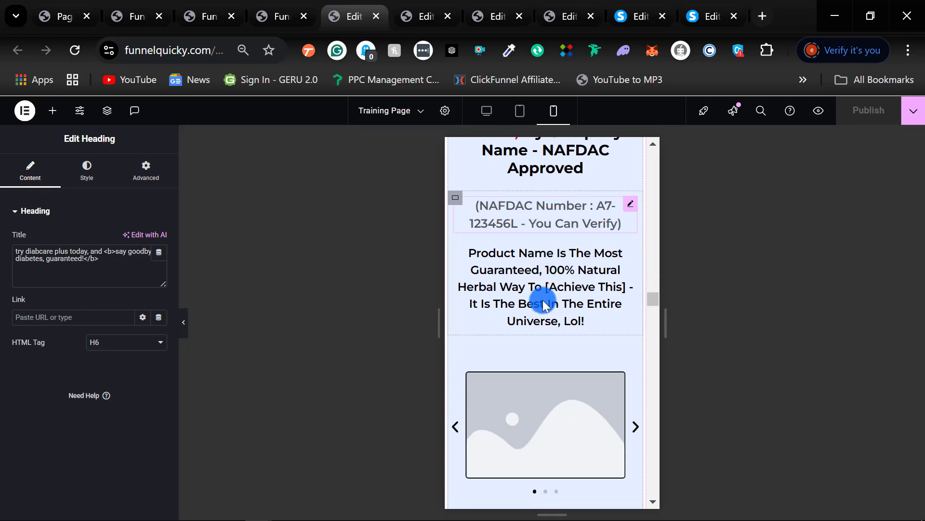
{"action": "scroll", "coordinate": [544, 306], "scroll_direction": "down", "scroll_amount": 8}
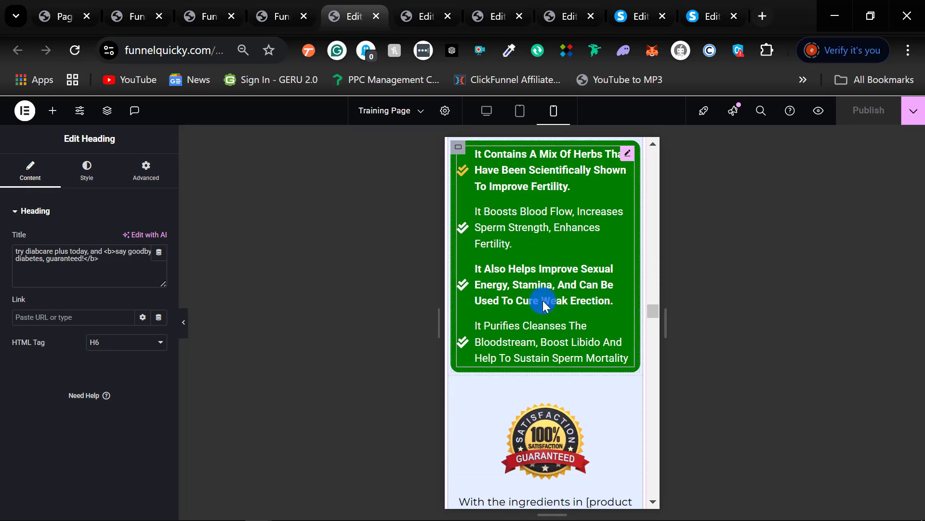
{"action": "scroll", "coordinate": [545, 306], "scroll_direction": "down", "scroll_amount": 2}
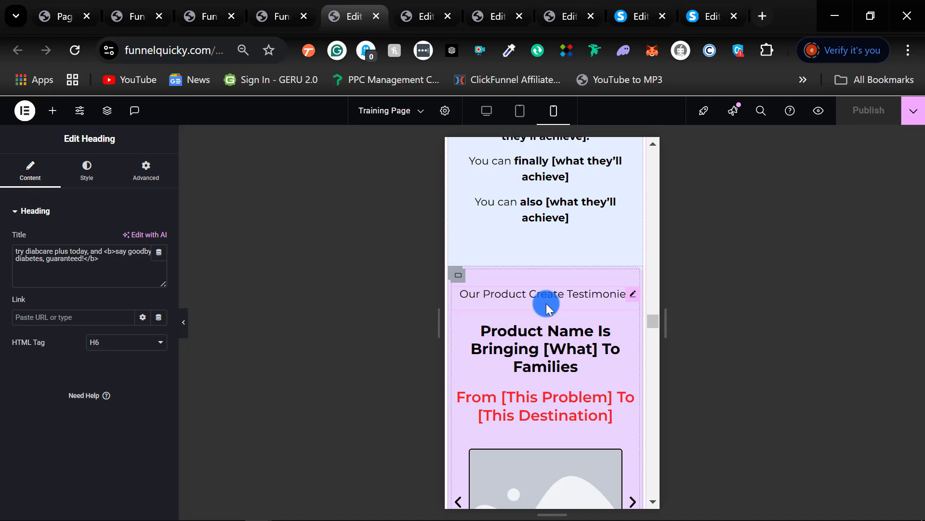
Return the Training Page to the desktop view and bring up its header and hero section.
{"action": "scroll", "coordinate": [546, 303], "scroll_direction": "up", "scroll_amount": 20}
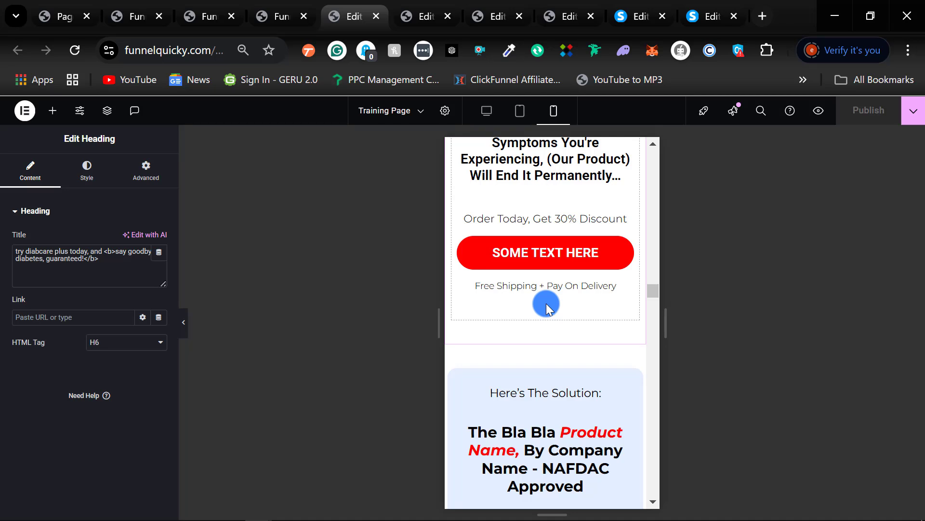
{"action": "left_click", "coordinate": [488, 114]}
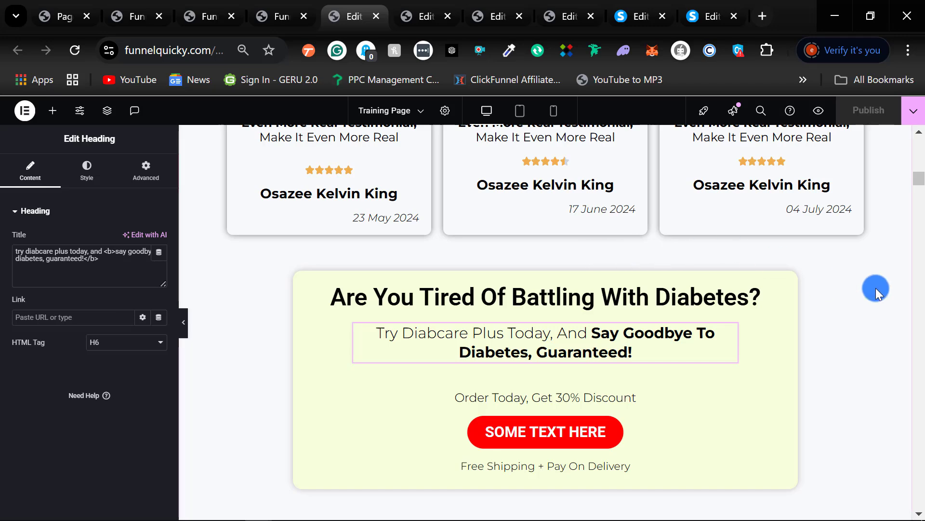
{"action": "left_click_drag", "start_coordinate": [921, 172], "coordinate": [915, 118]}
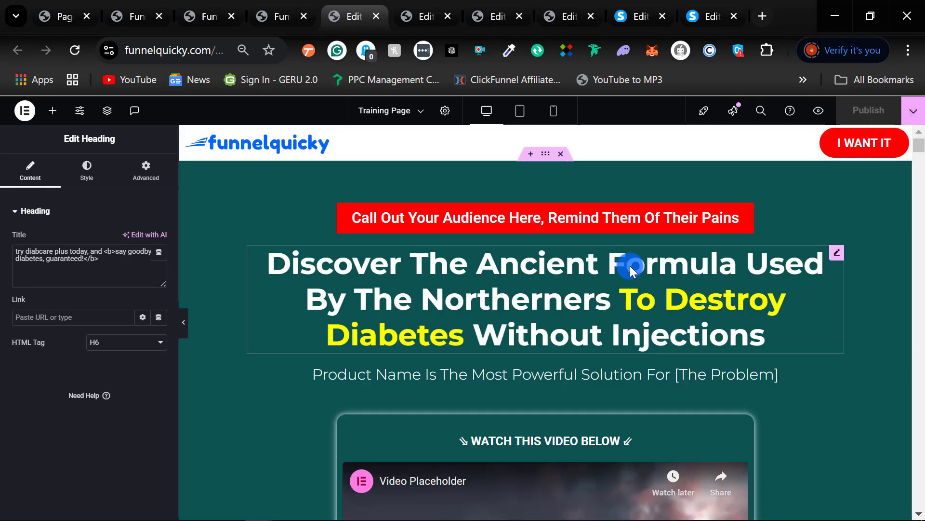